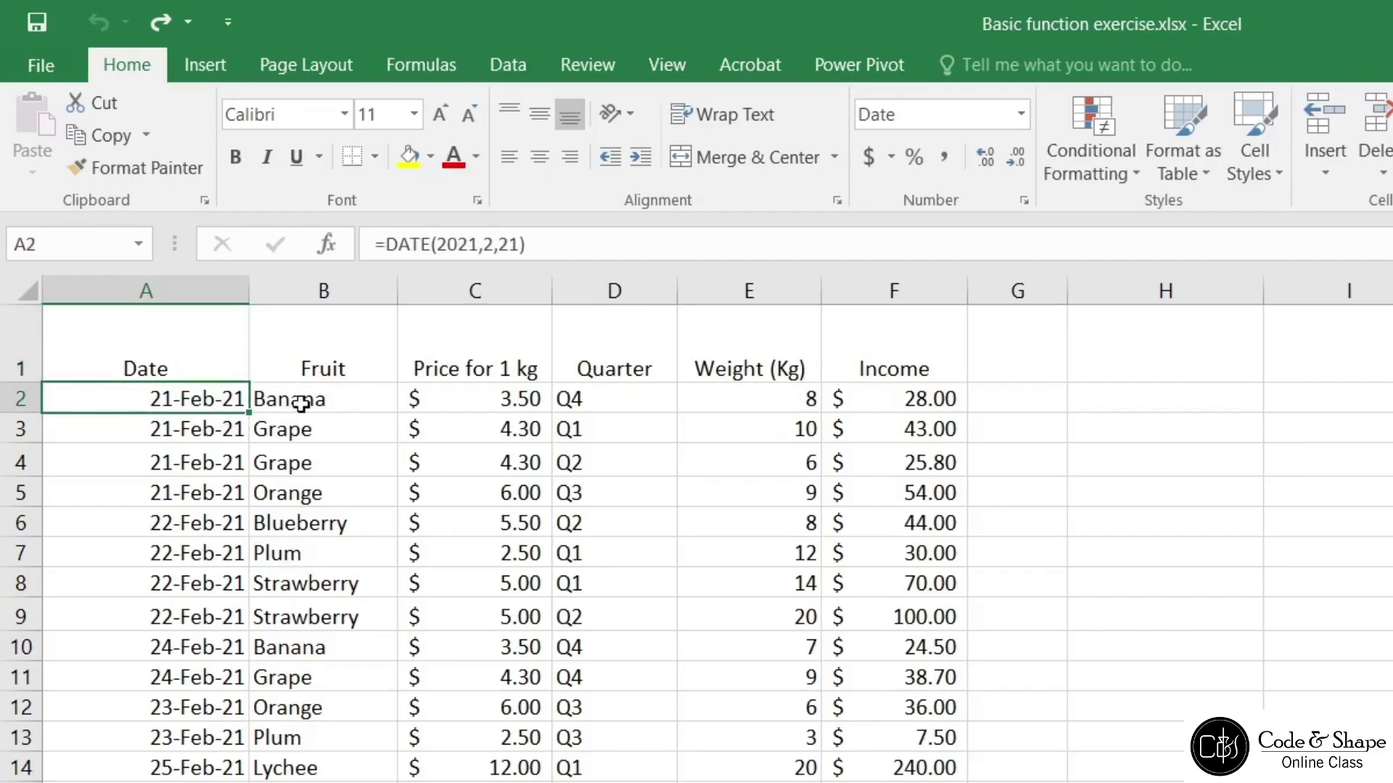
# - Examine the fruit sales data on Sheet1, including the first record's fields, the Income formula in F2 and the full range A1:F24
pyautogui.click(311, 398)
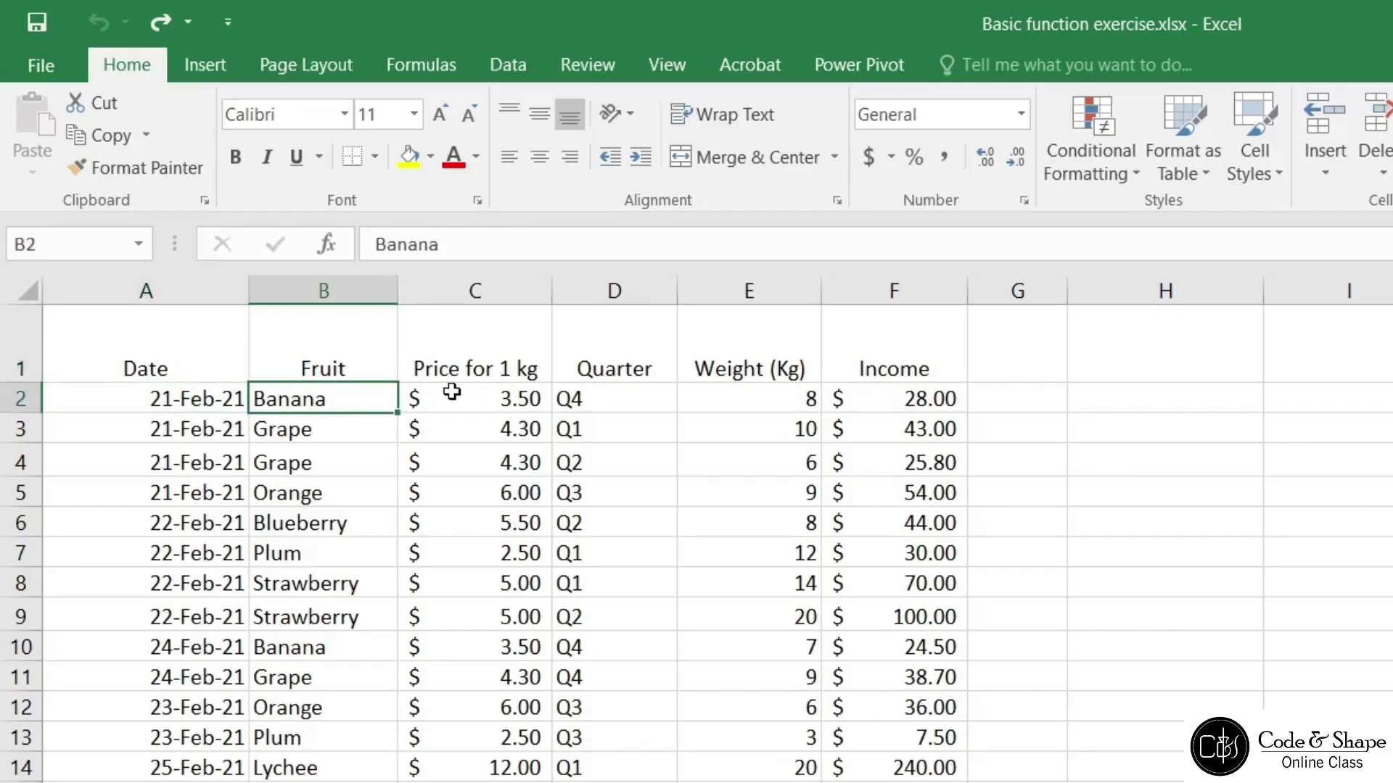
pyautogui.click(579, 396)
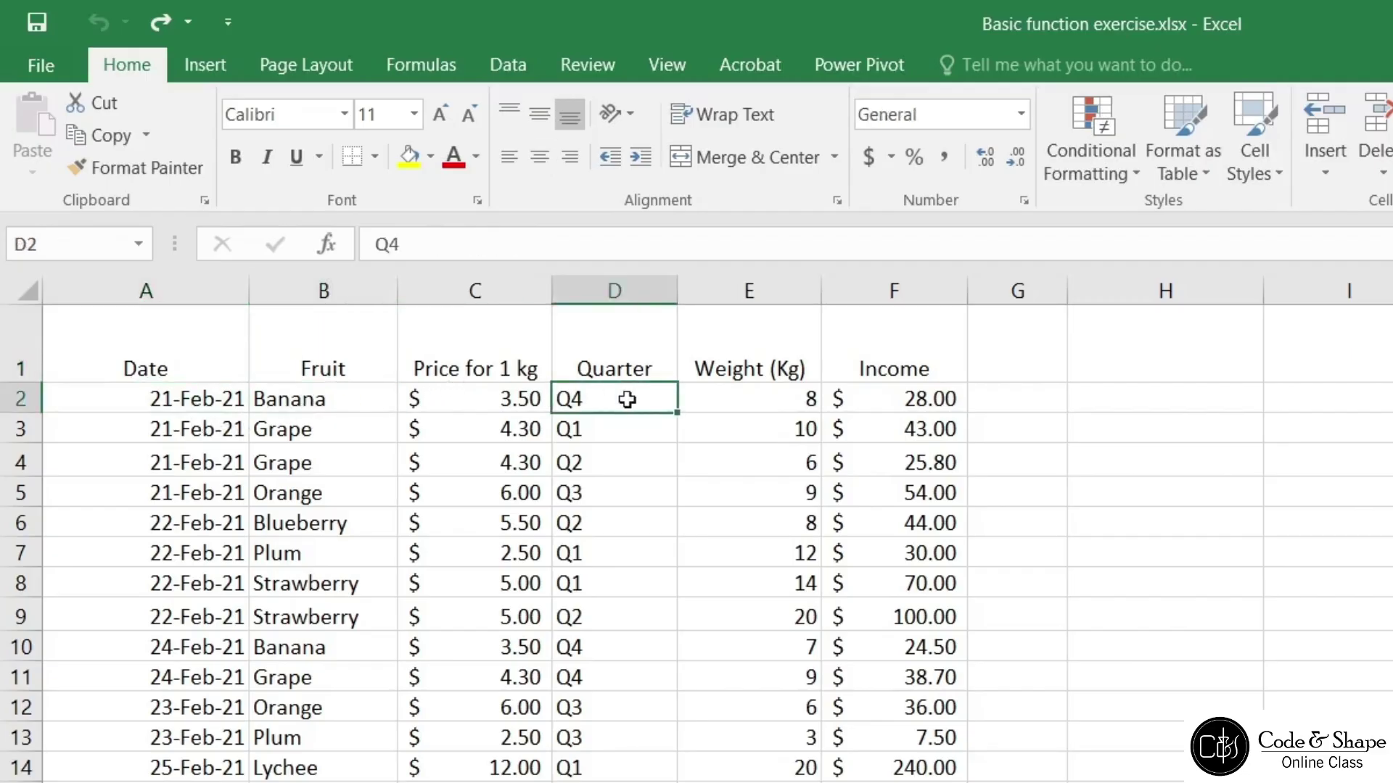
pyautogui.click(741, 406)
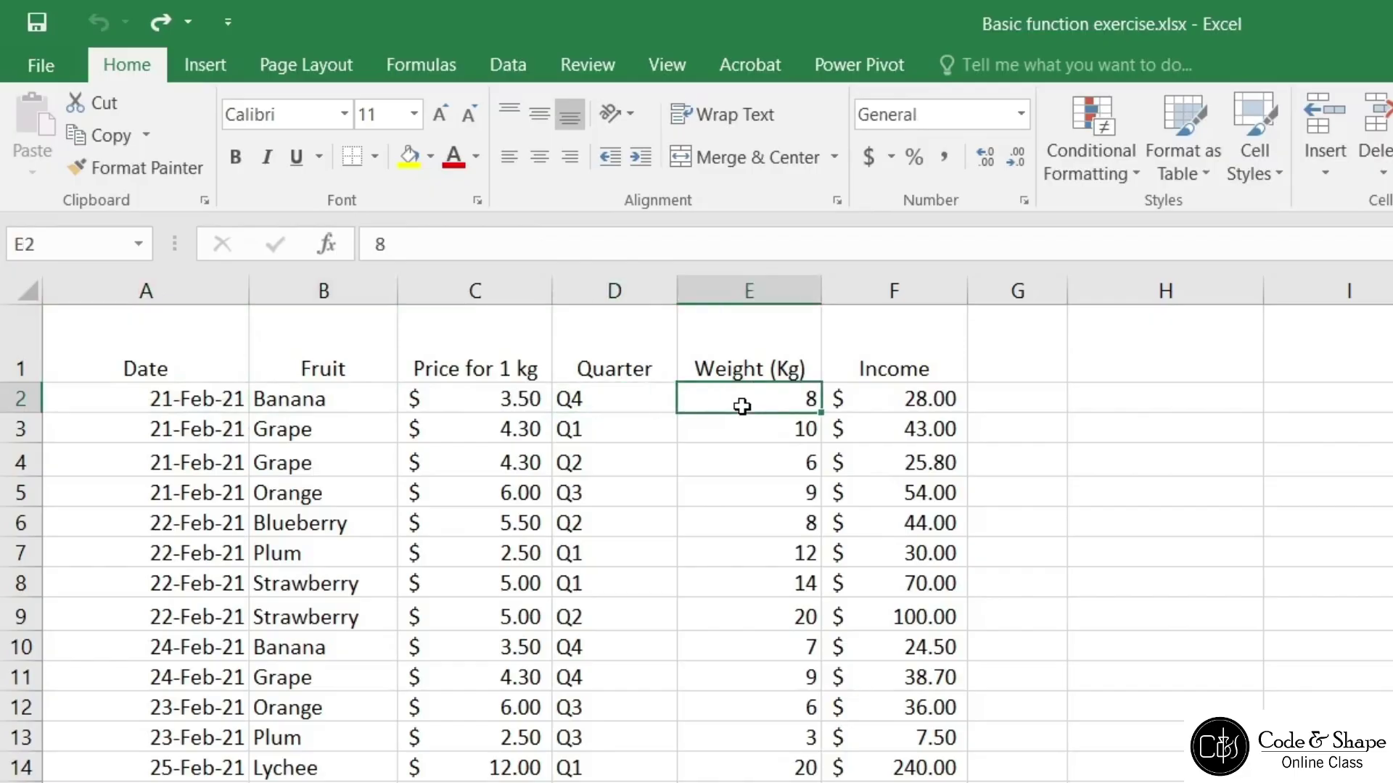
pyautogui.click(503, 391)
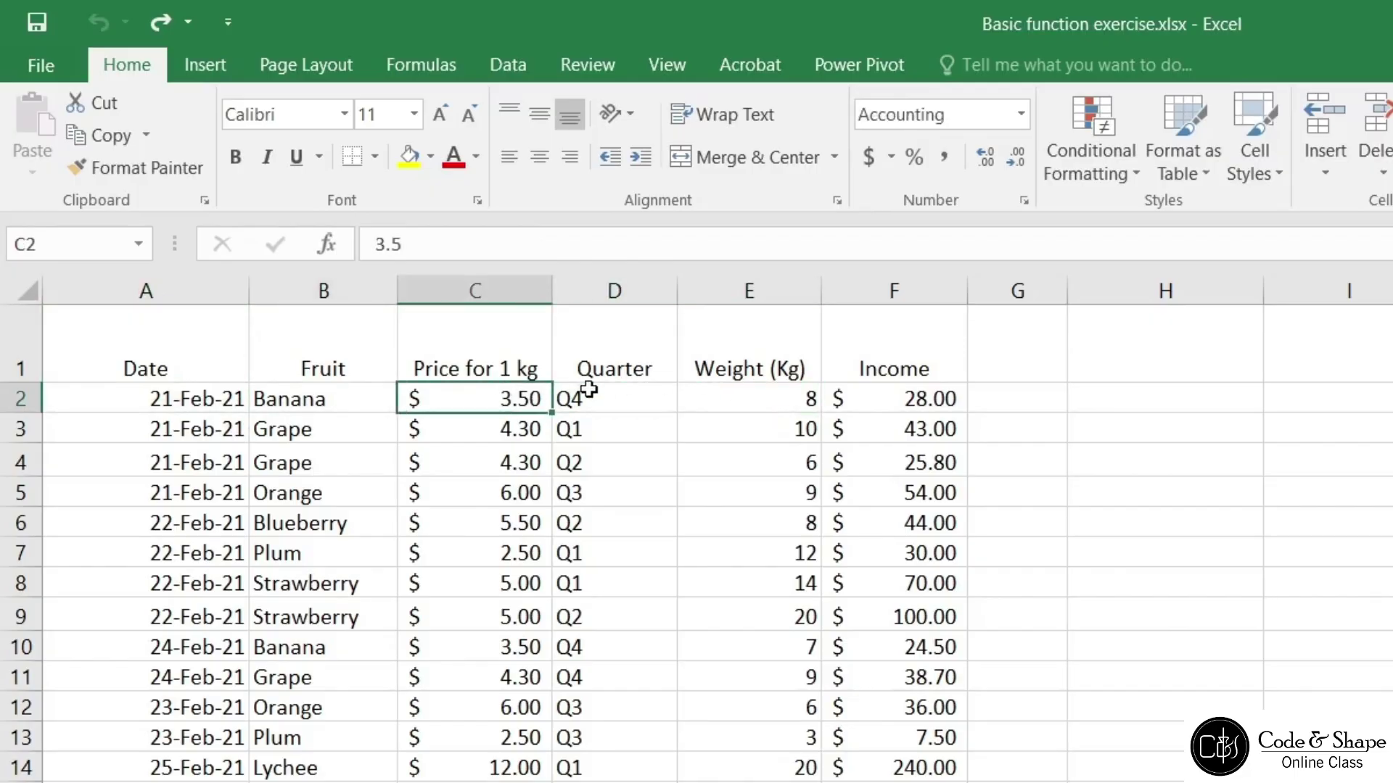
pyautogui.click(655, 393)
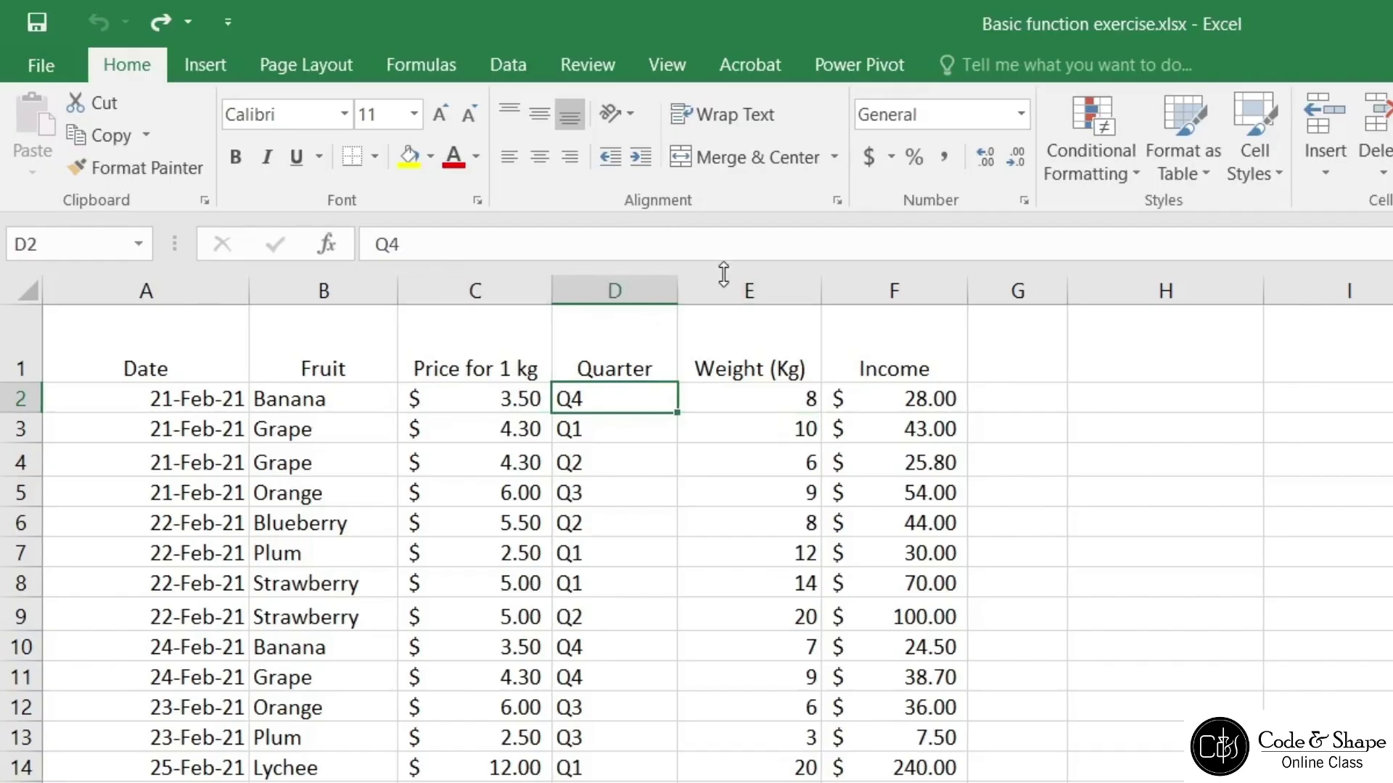
pyautogui.click(857, 391)
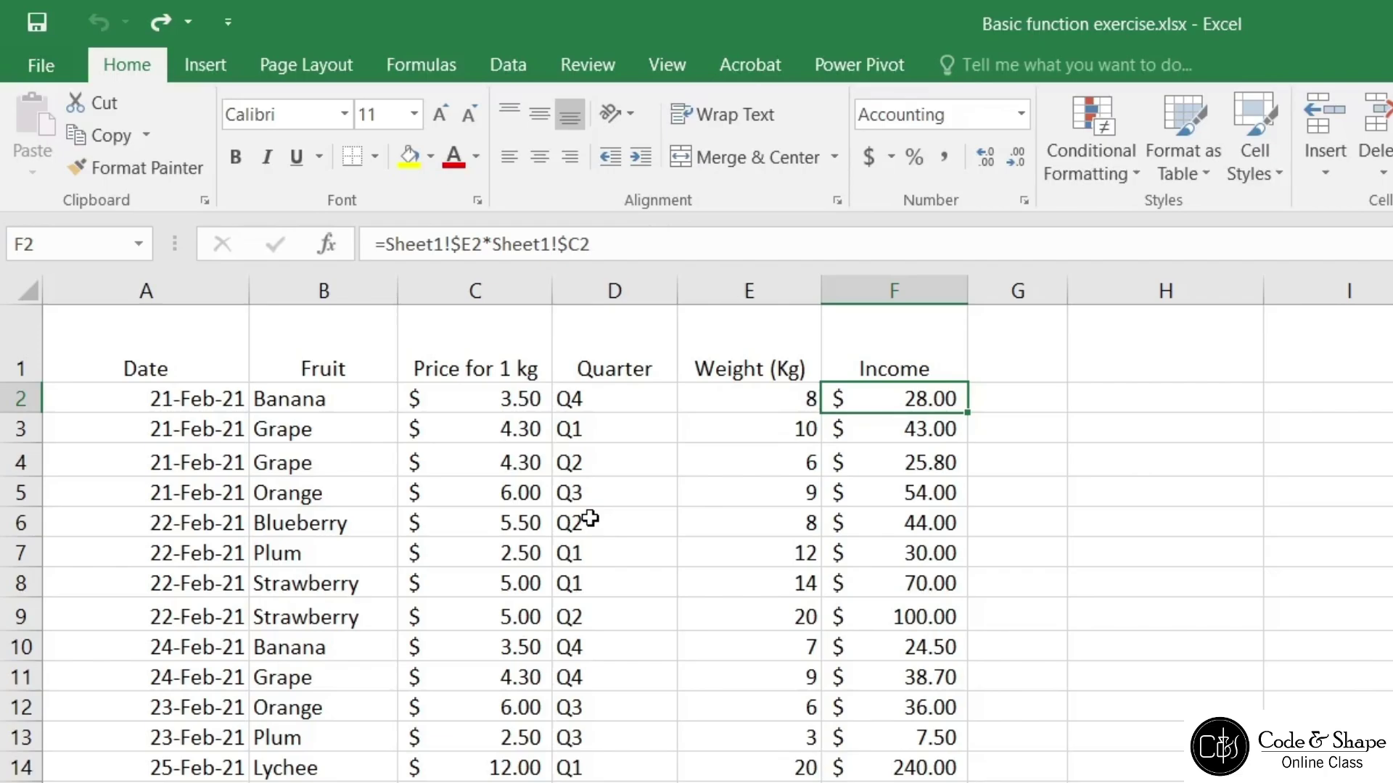
pyautogui.click(305, 491)
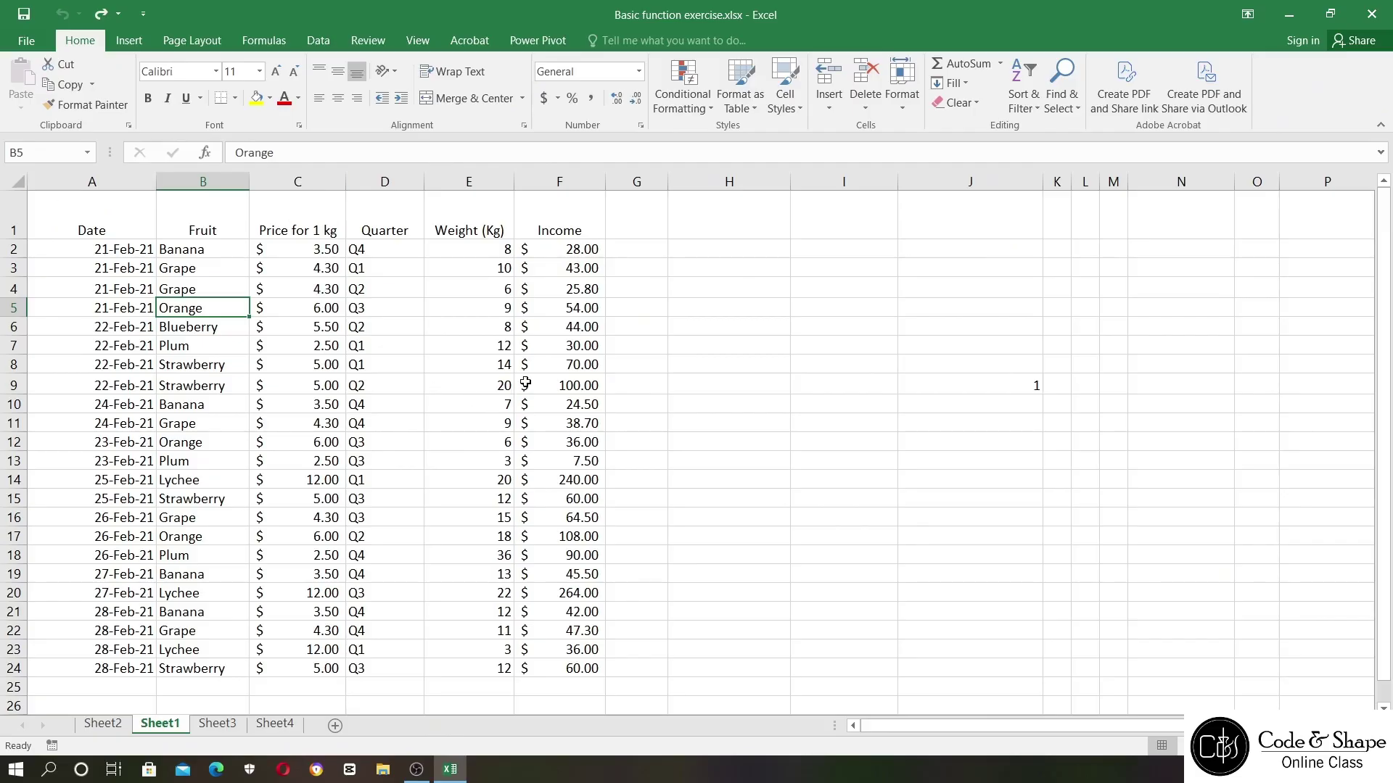
pyautogui.moveTo(129, 220); pyautogui.dragTo(587, 667)
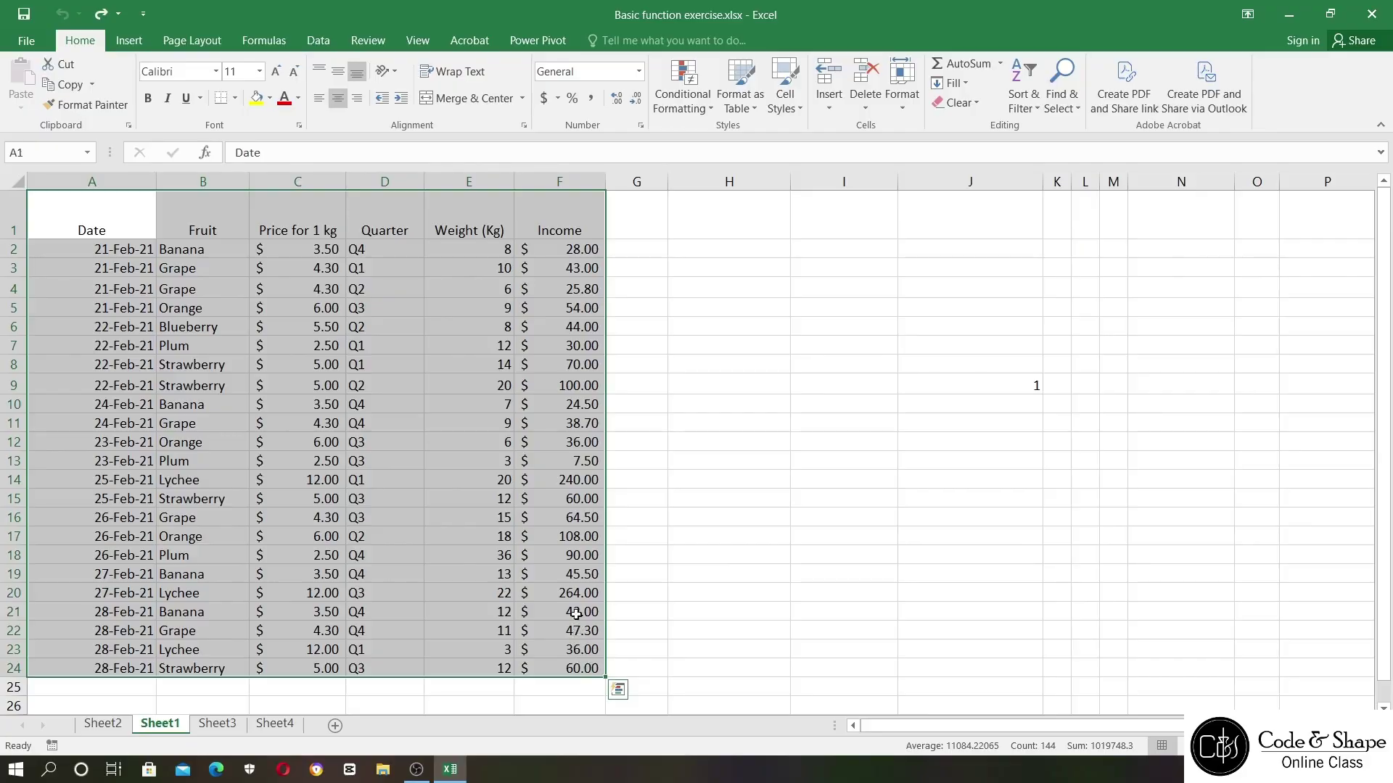
pyautogui.click(132, 225)
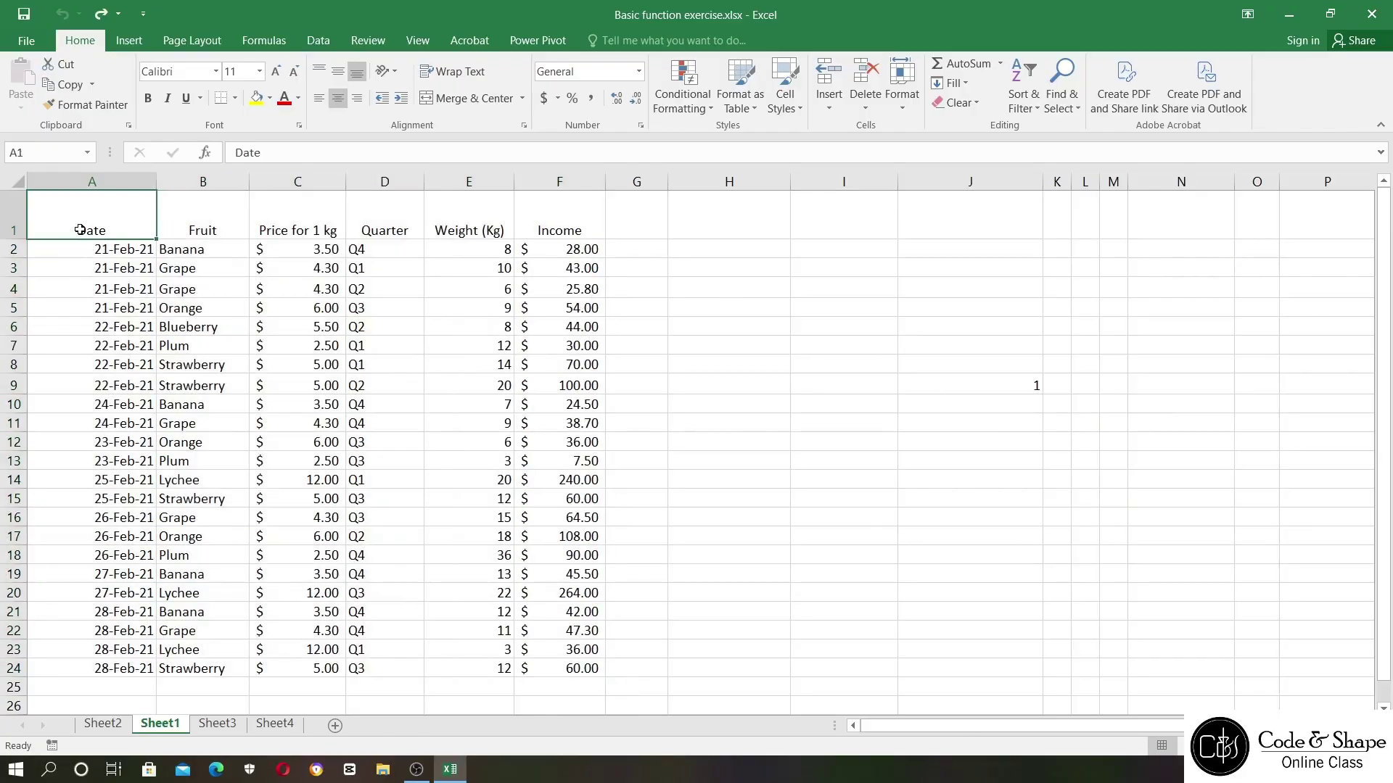
pyautogui.click(553, 250)
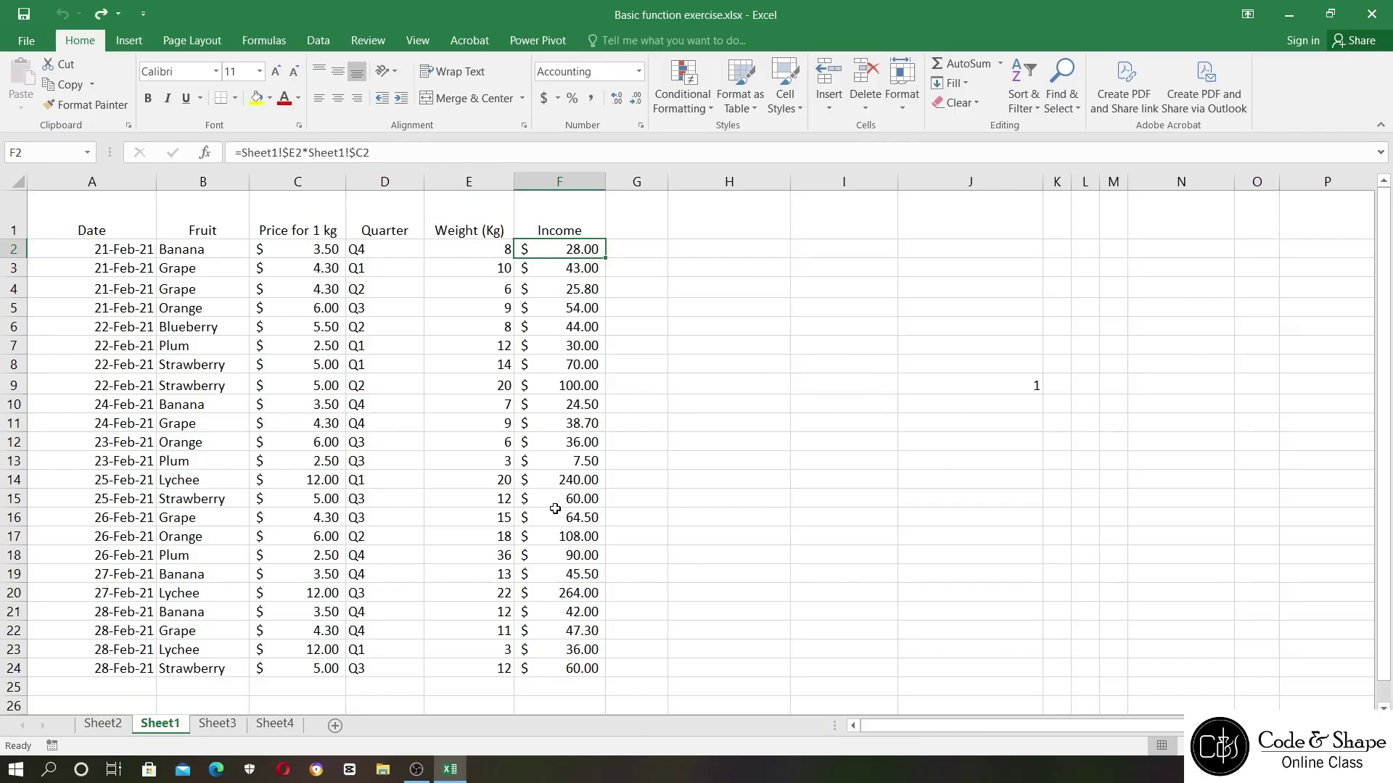
# - Clear the stray value in cell J9 beside the data
pyautogui.click(1009, 381)
pyautogui.press('Delete')
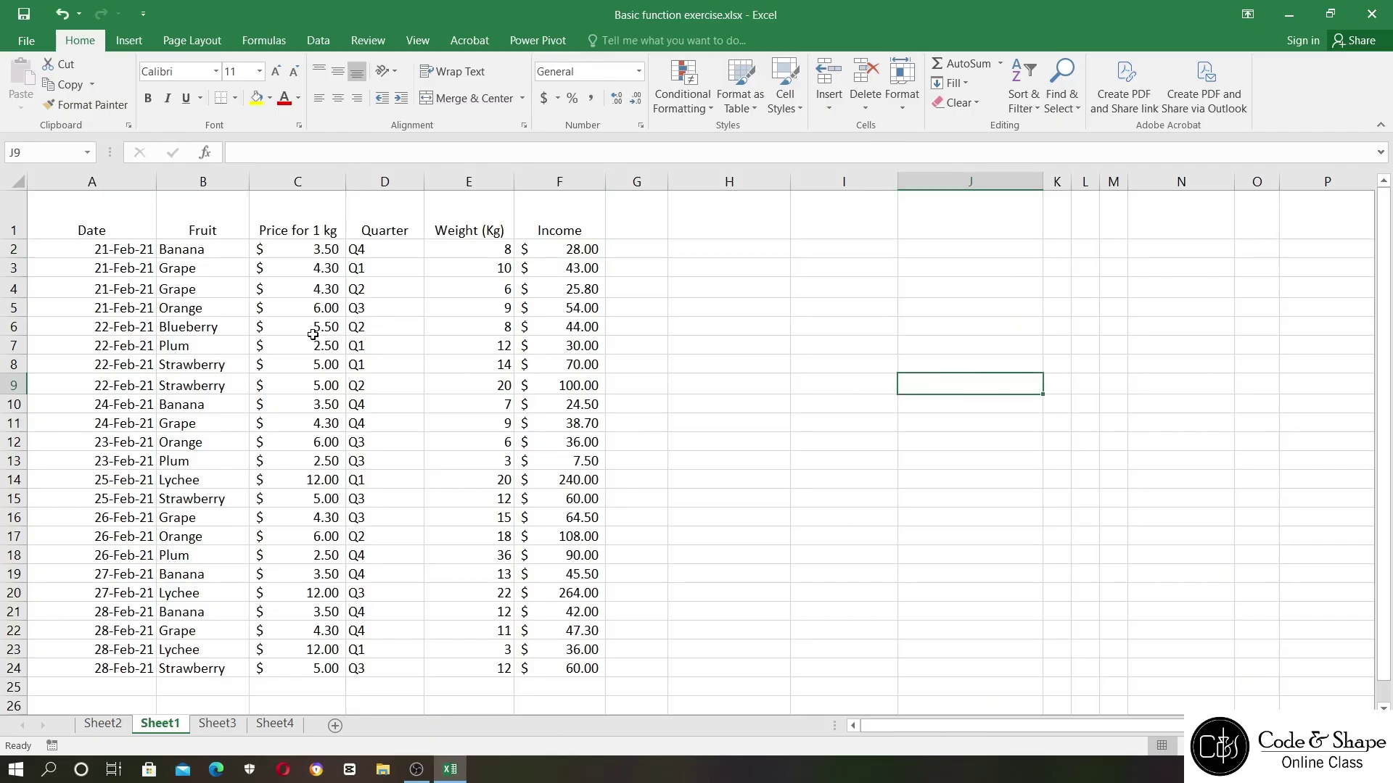
# - Convert the range A1:F24 into a table with headers
pyautogui.moveTo(138, 225); pyautogui.dragTo(570, 665)
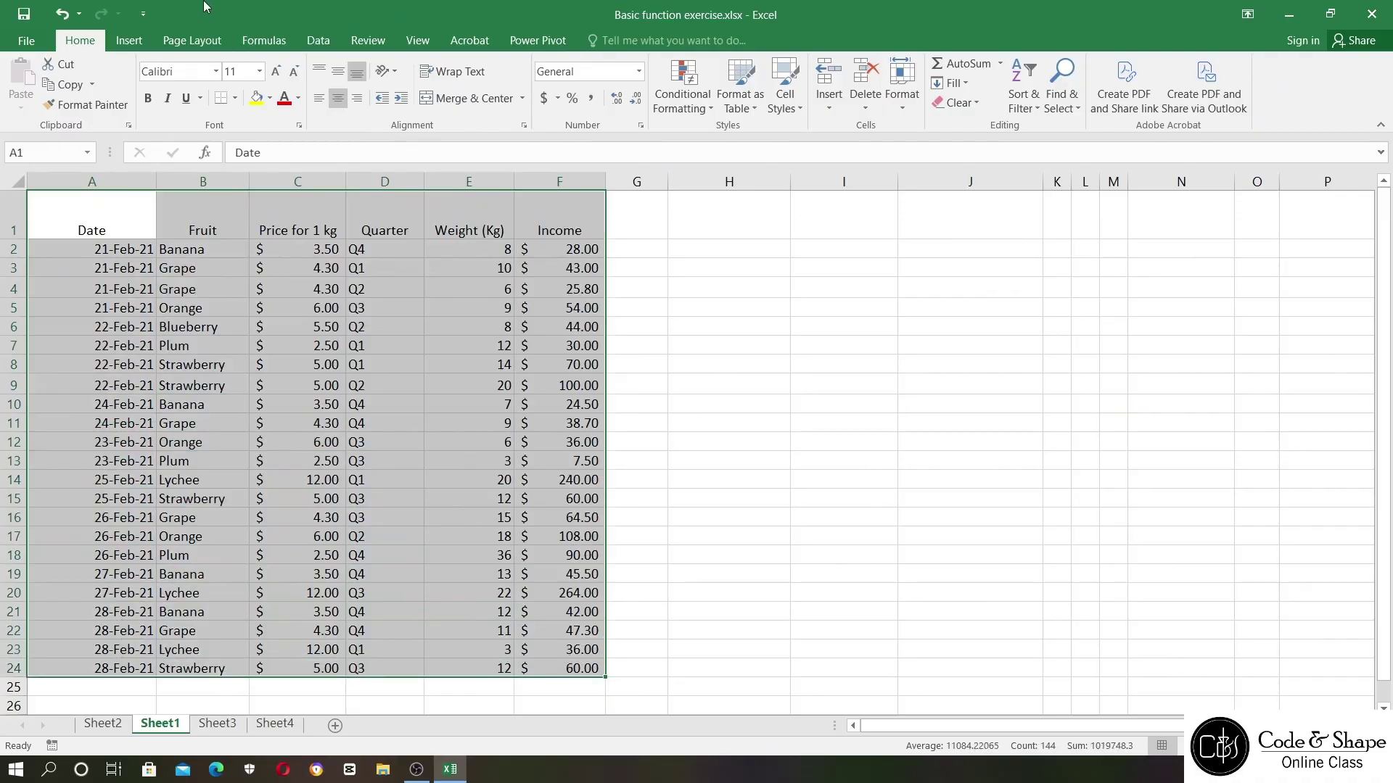
pyautogui.click(138, 44)
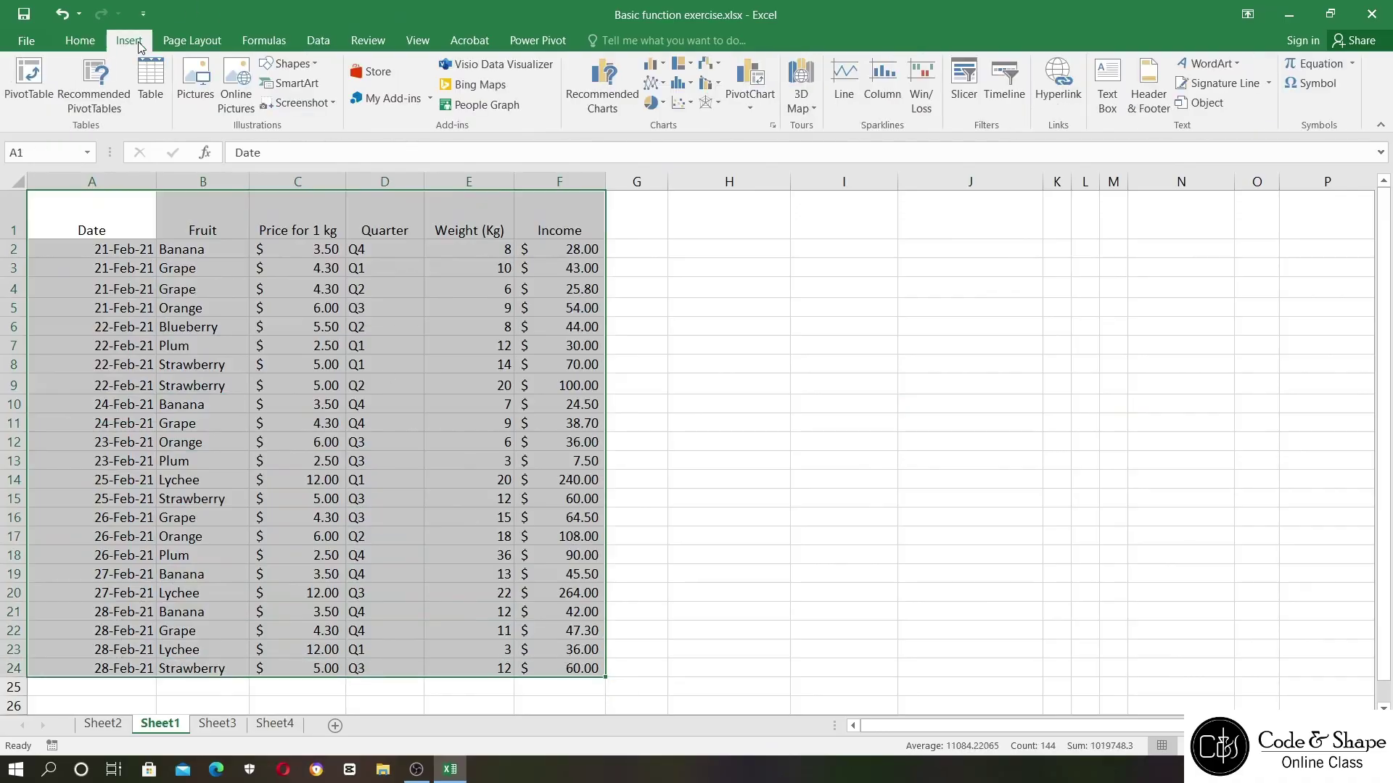
pyautogui.click(155, 98)
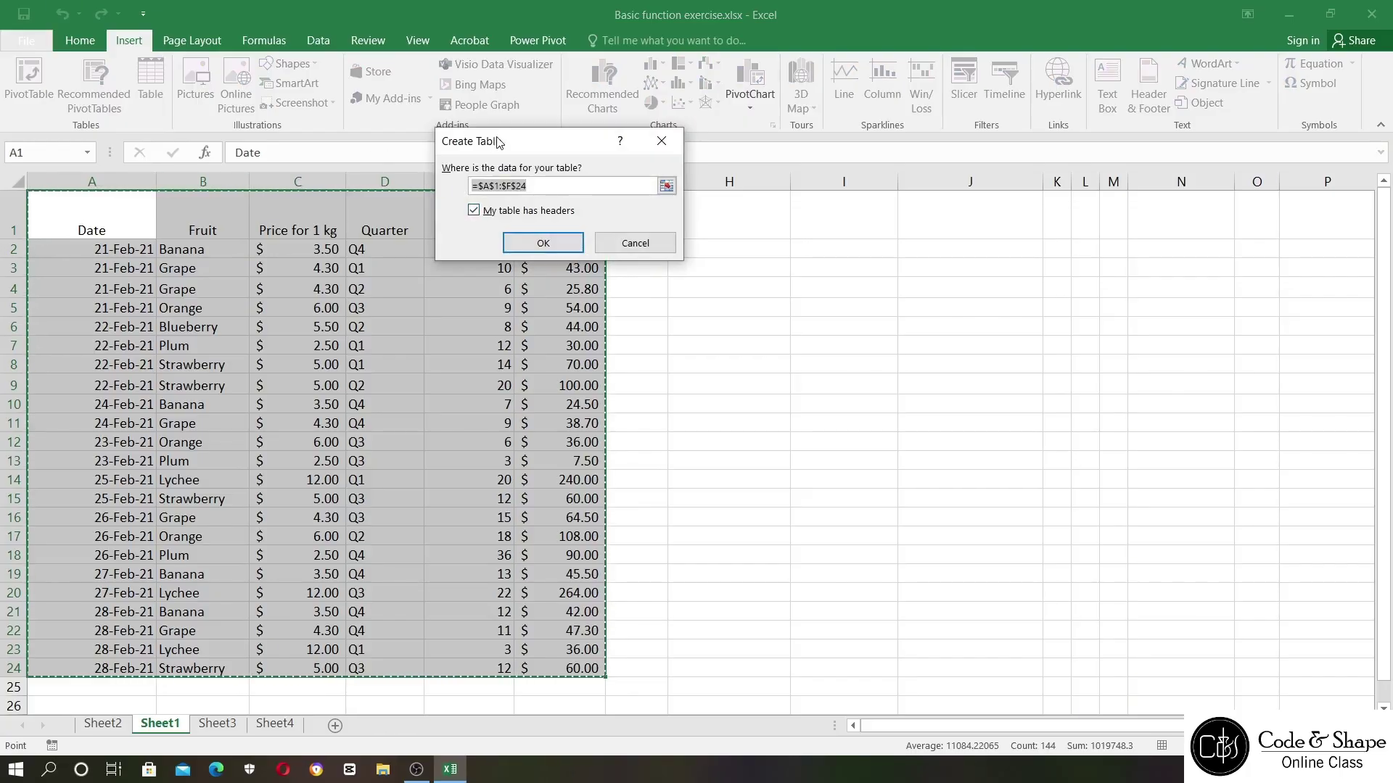
pyautogui.moveTo(470, 138); pyautogui.dragTo(735, 163)
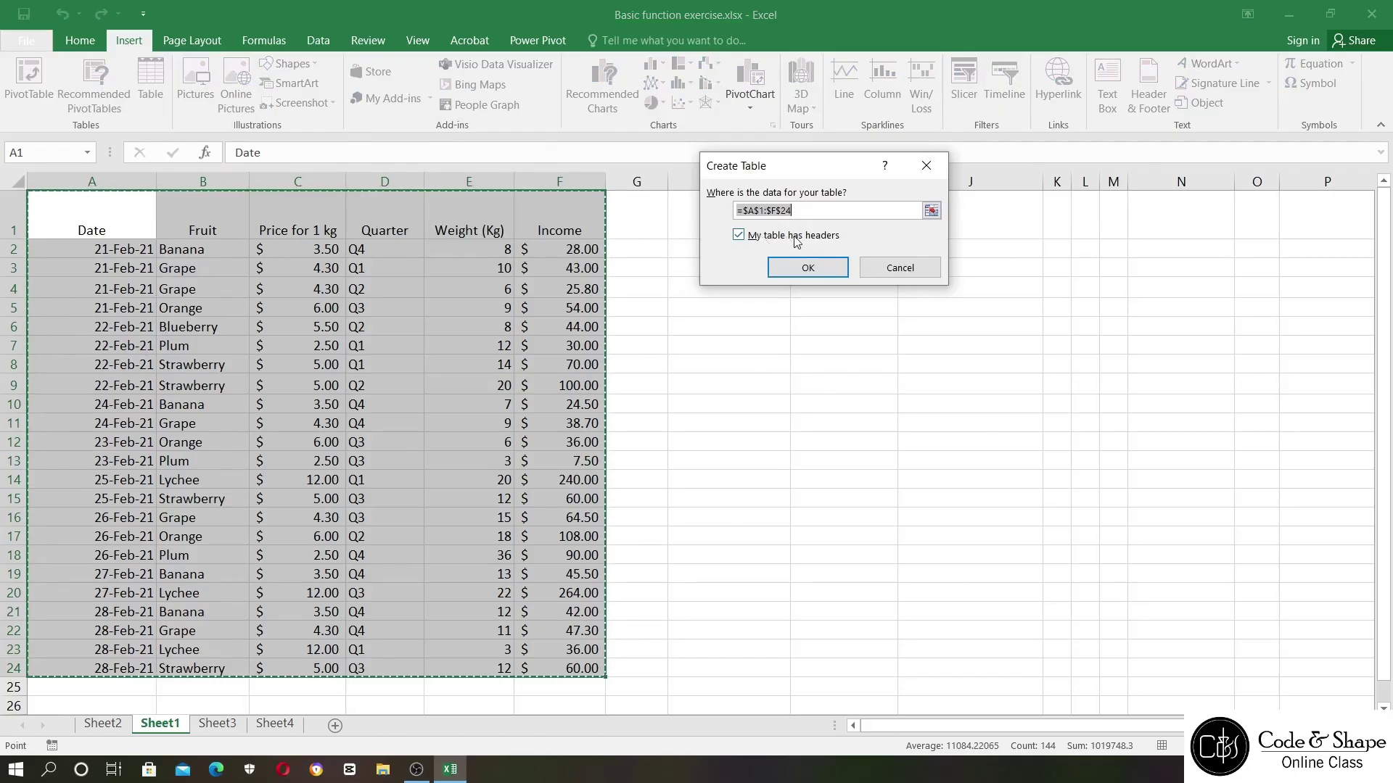
pyautogui.click(814, 268)
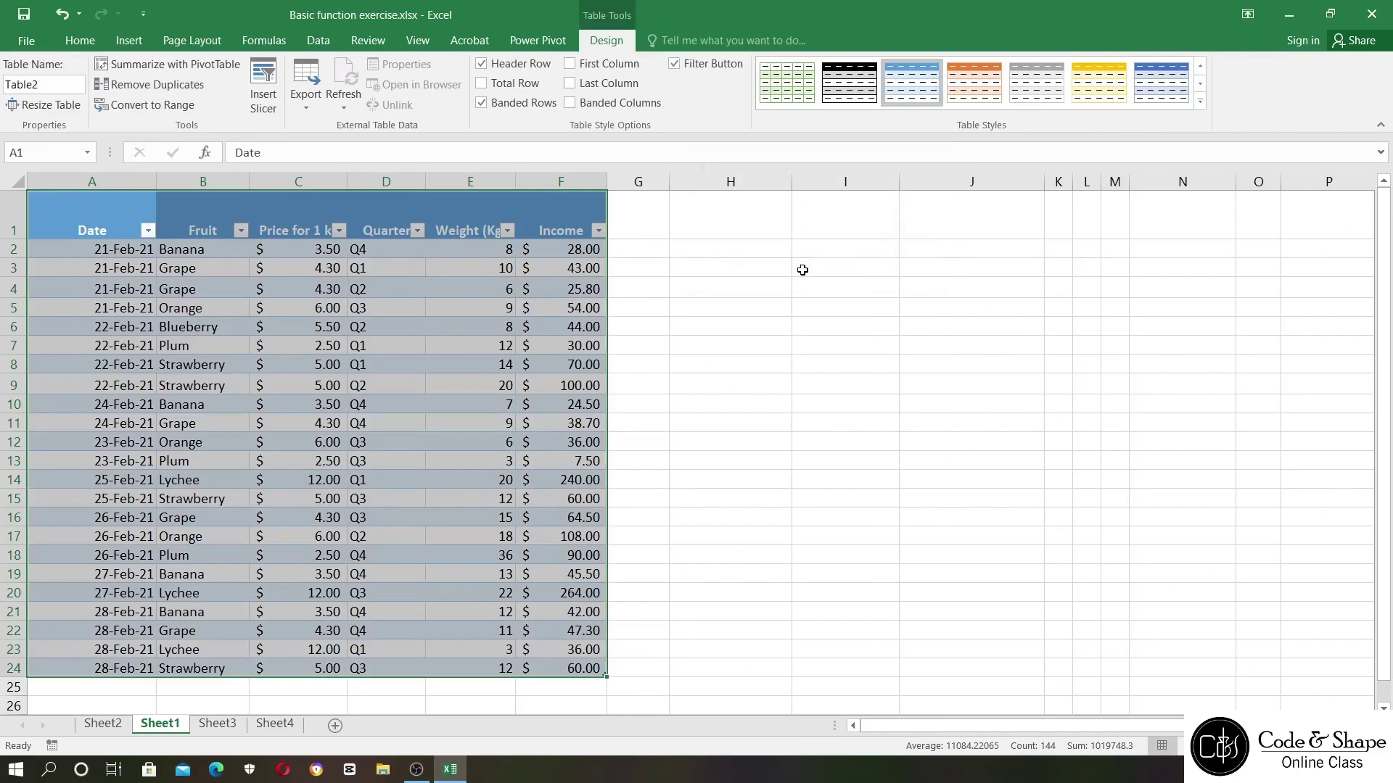
# - Review the new table's column headers from Date to Income and the first record's fields, including the Income formula in F2
pyautogui.click(458, 425)
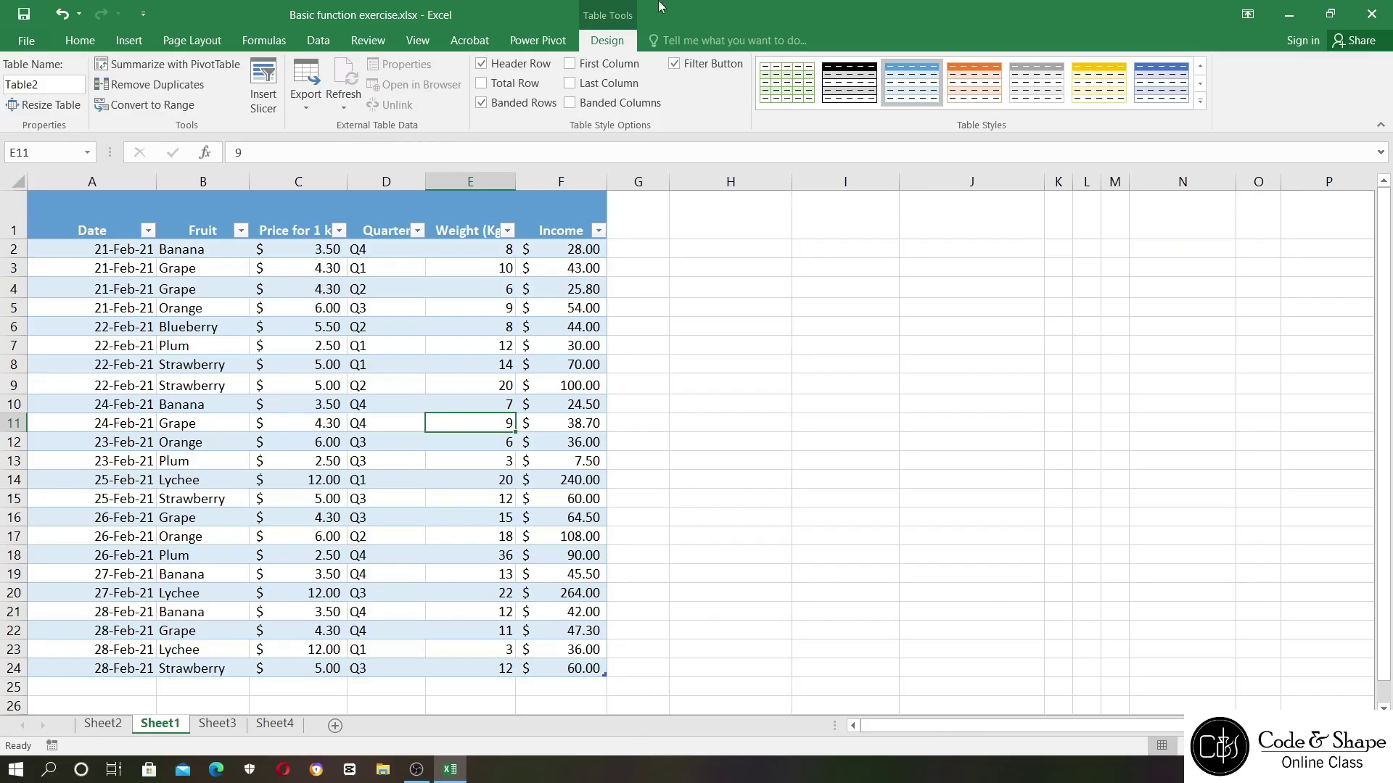
pyautogui.click(109, 236)
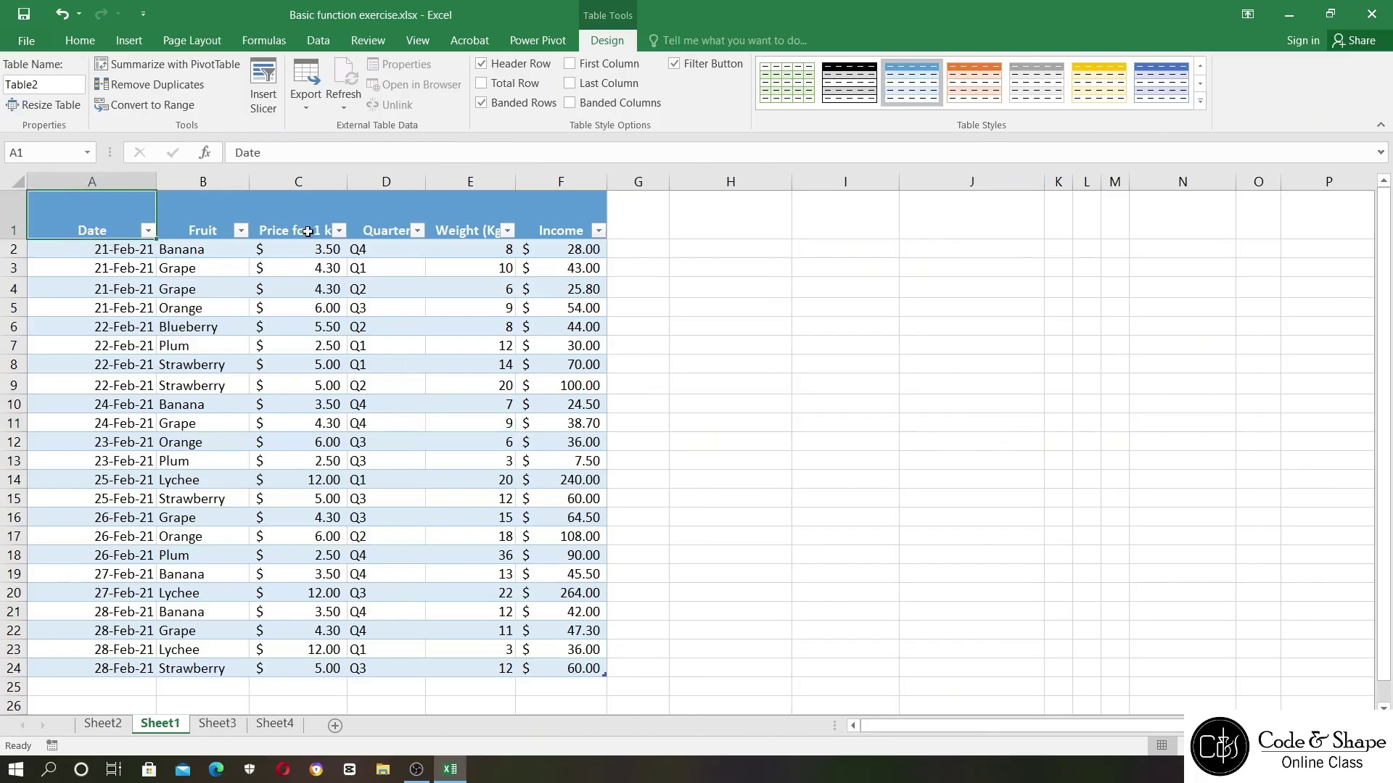
pyautogui.click(215, 227)
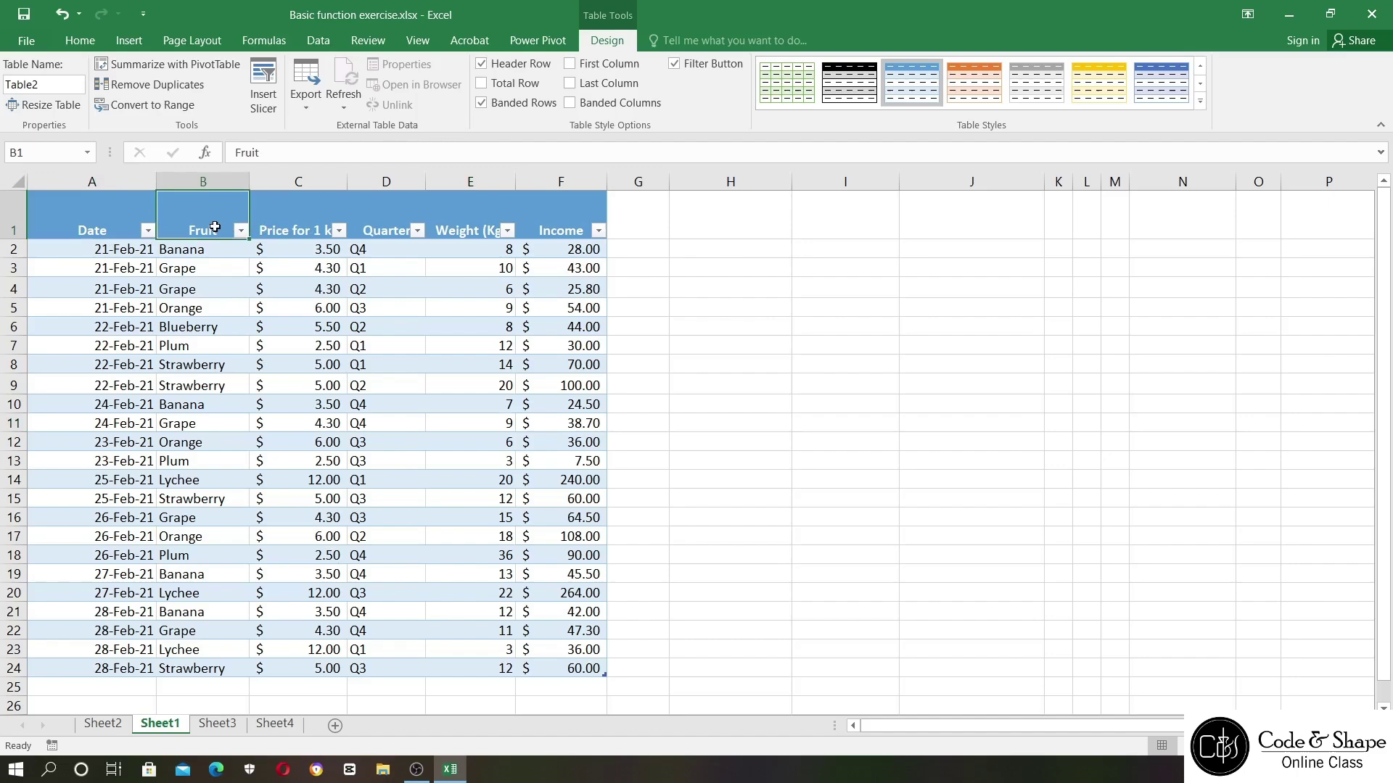
pyautogui.click(301, 220)
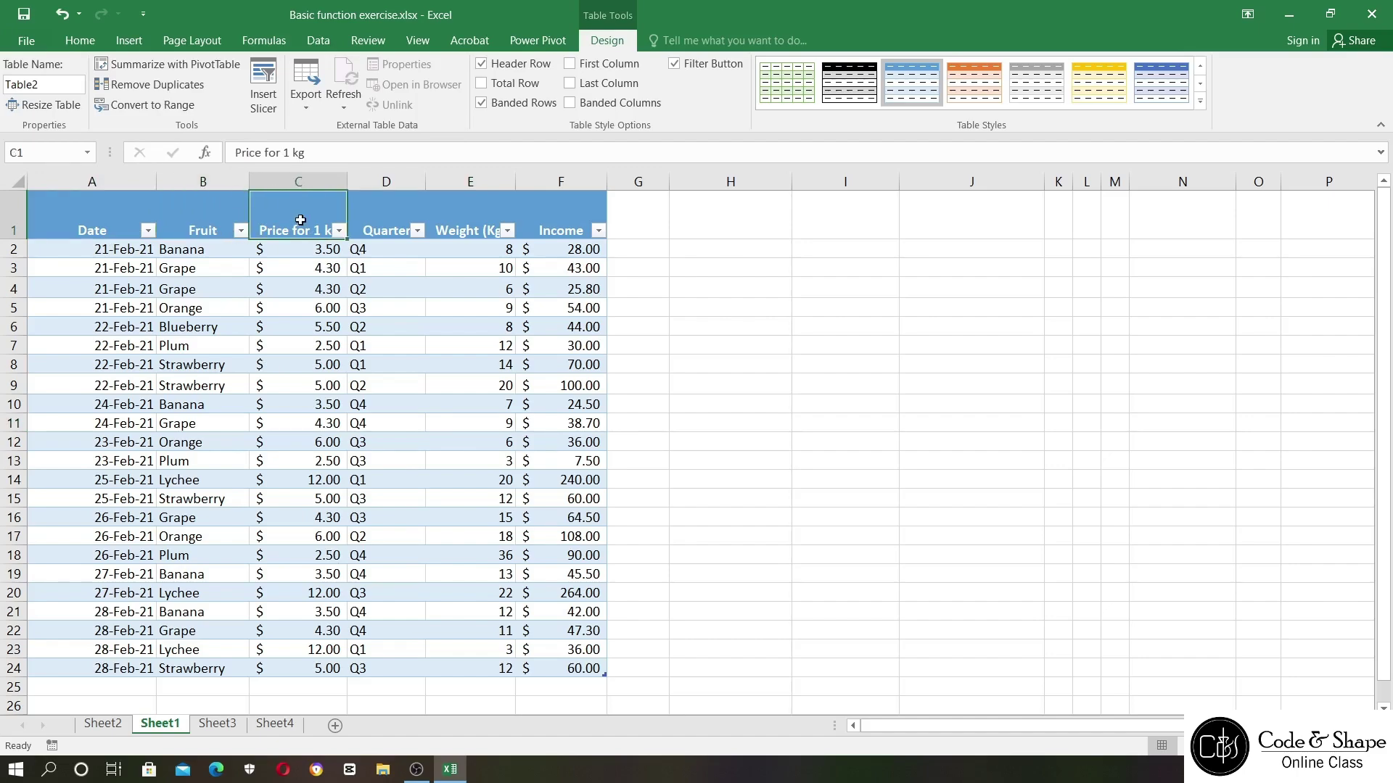
pyautogui.click(406, 220)
pyautogui.click(486, 223)
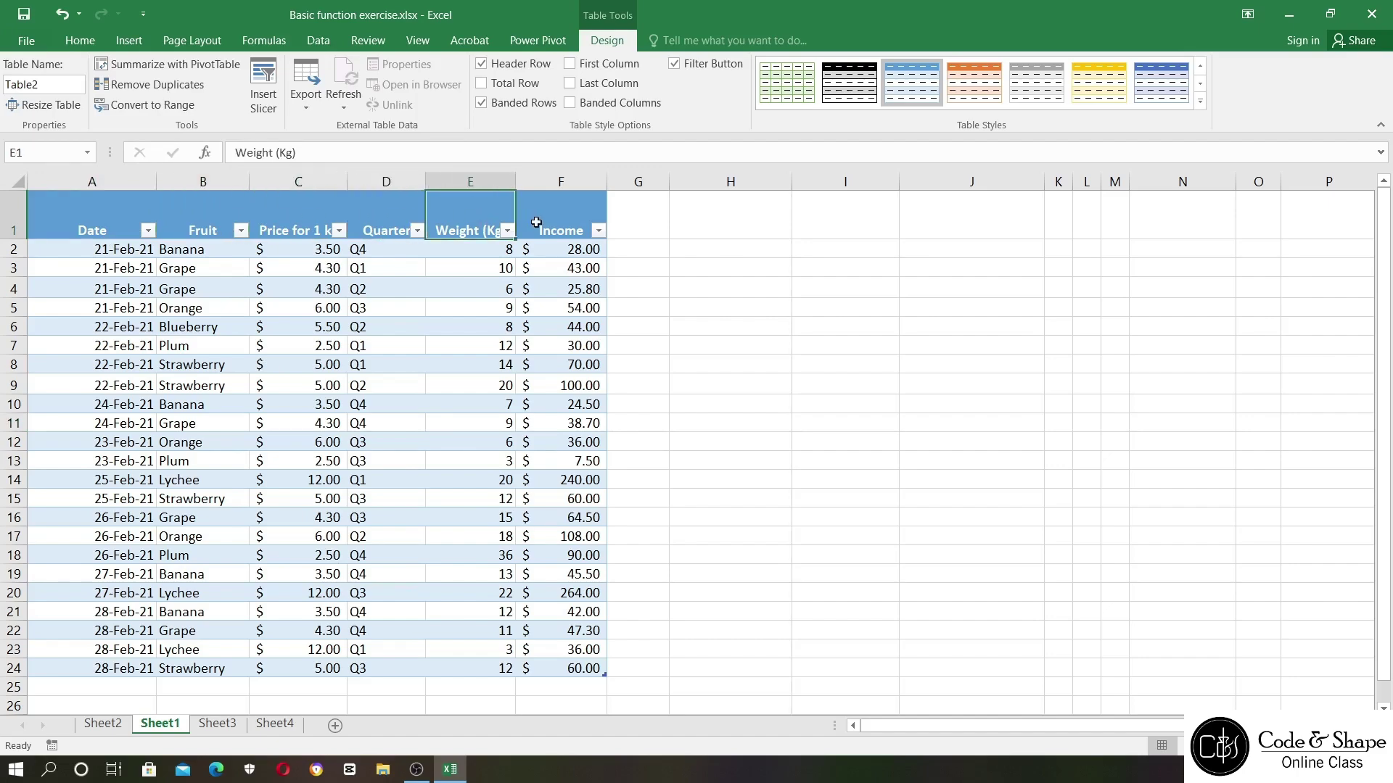
pyautogui.click(540, 222)
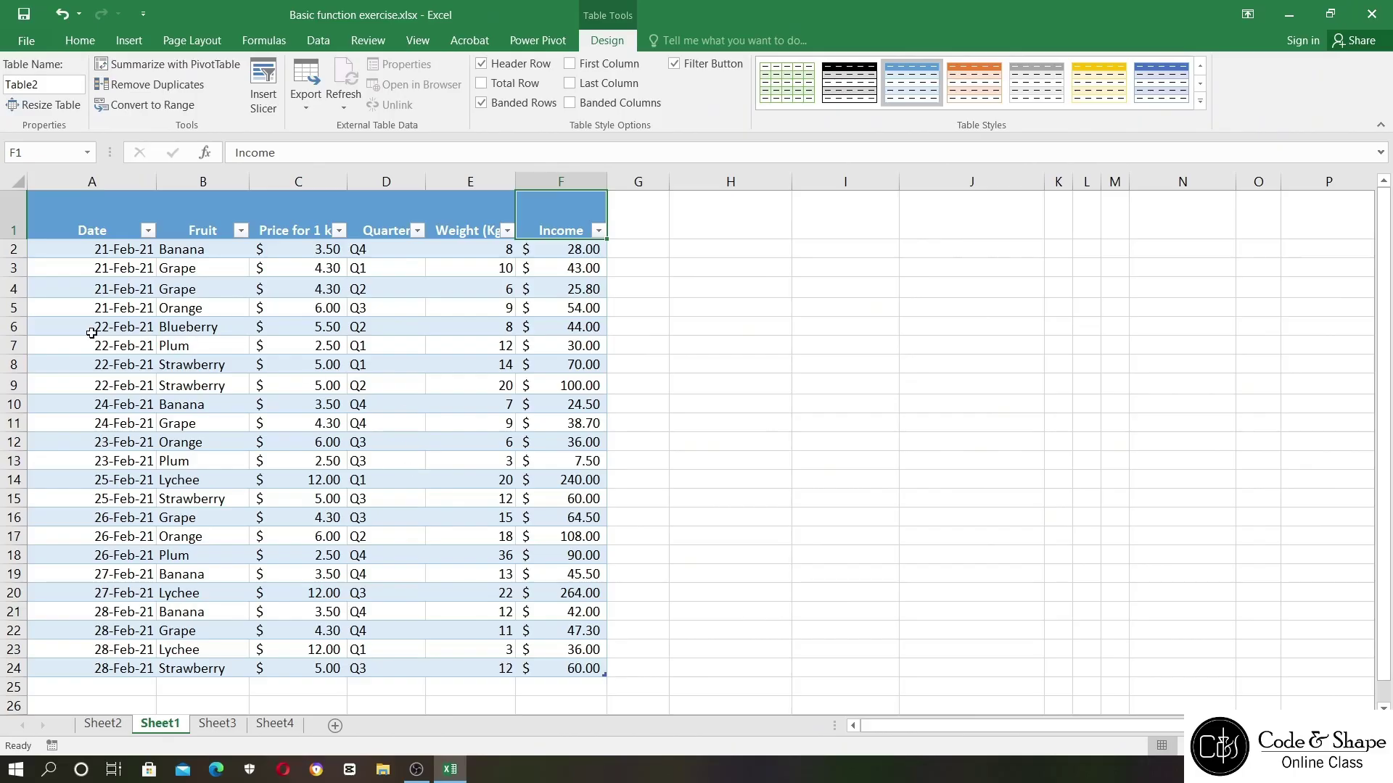
pyautogui.click(93, 244)
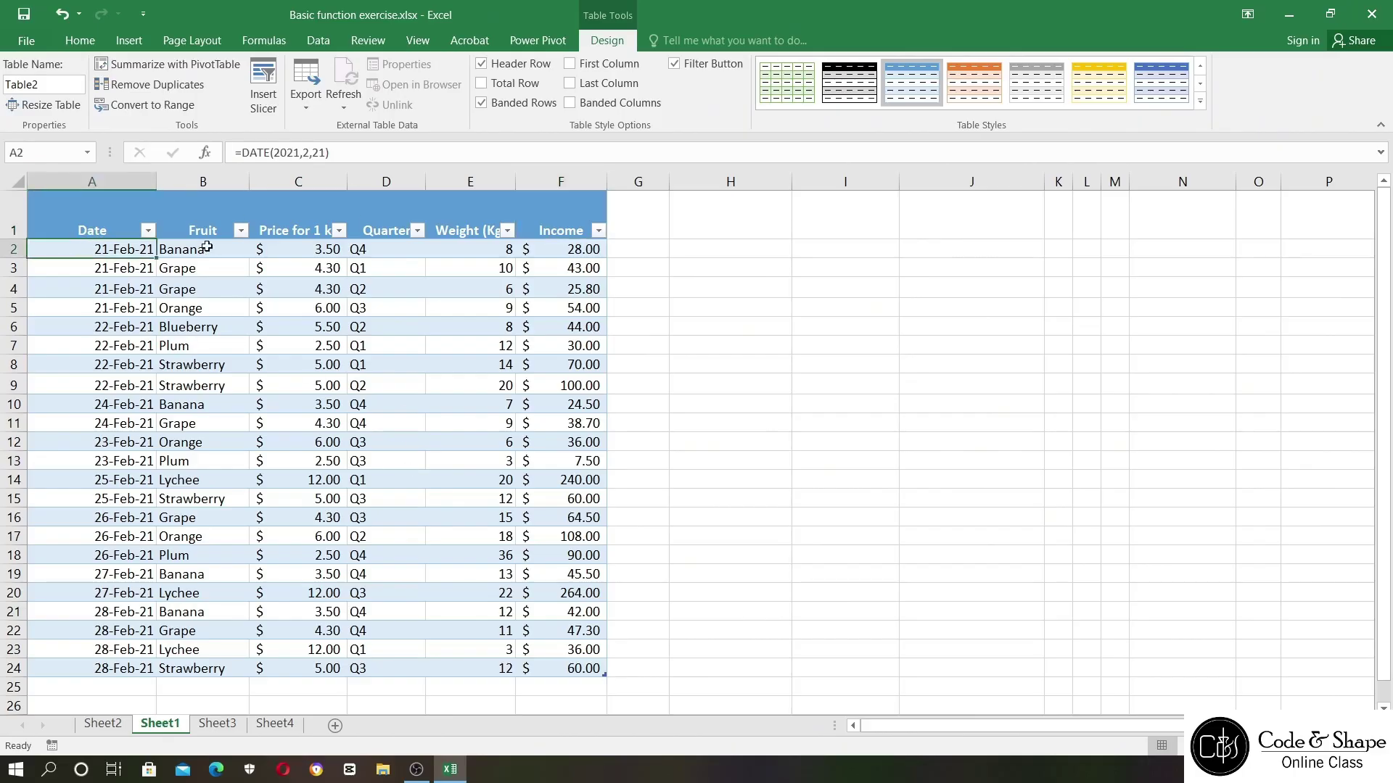
pyautogui.click(207, 246)
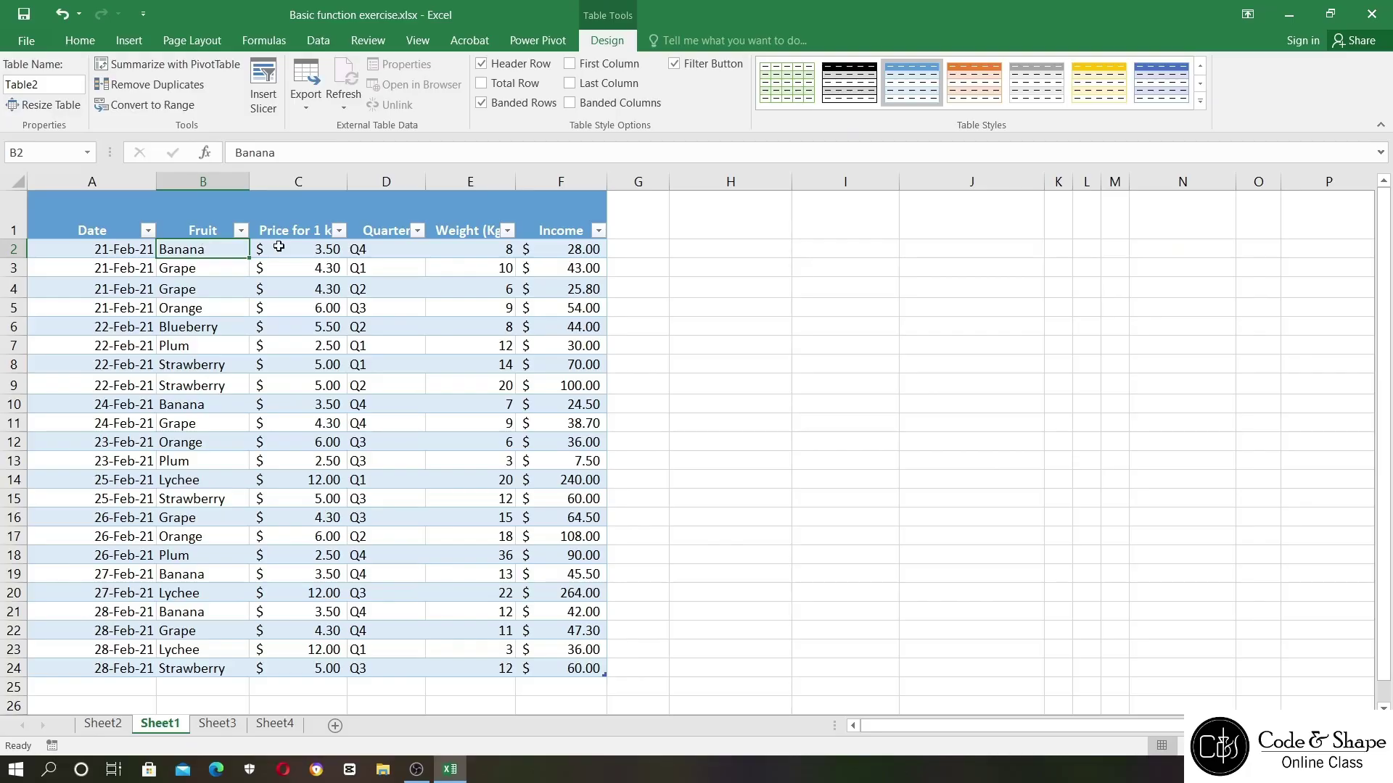
pyautogui.click(385, 248)
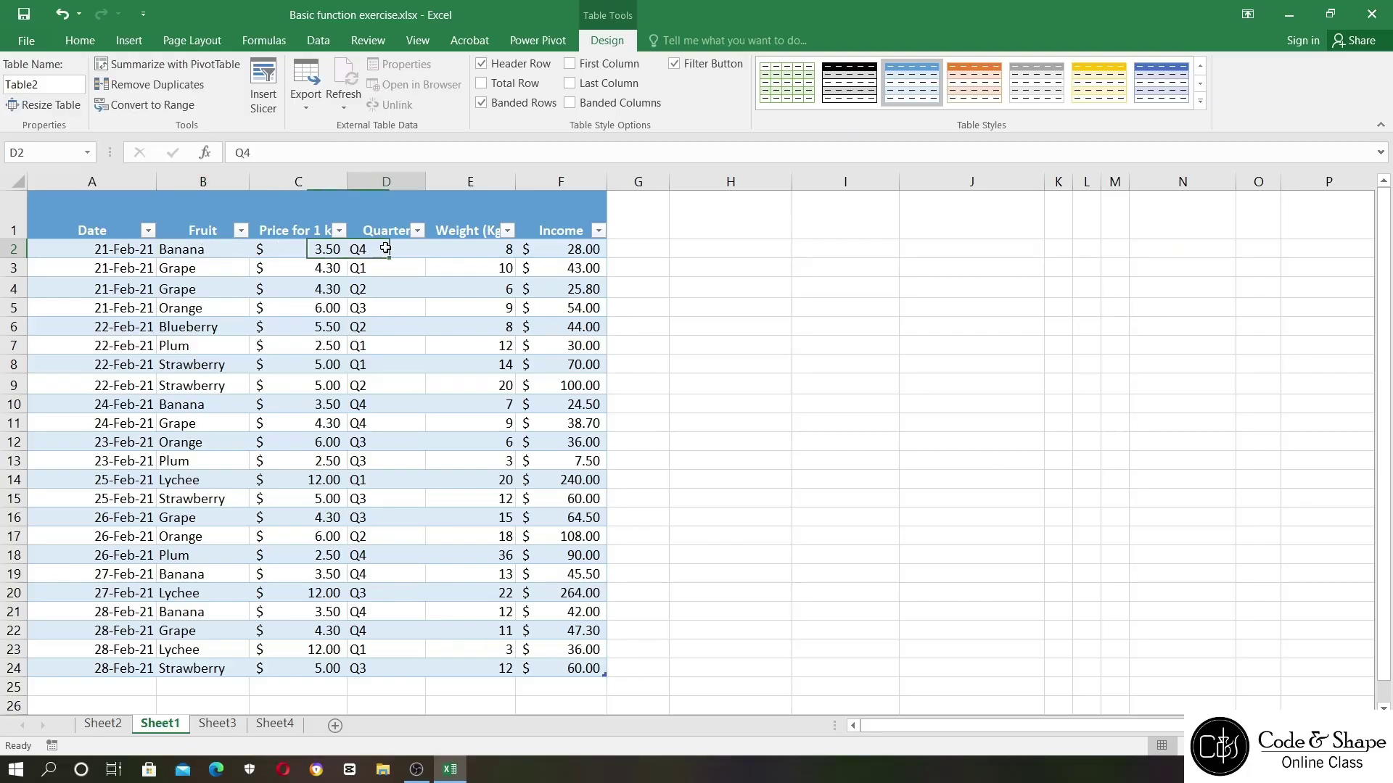
pyautogui.click(485, 248)
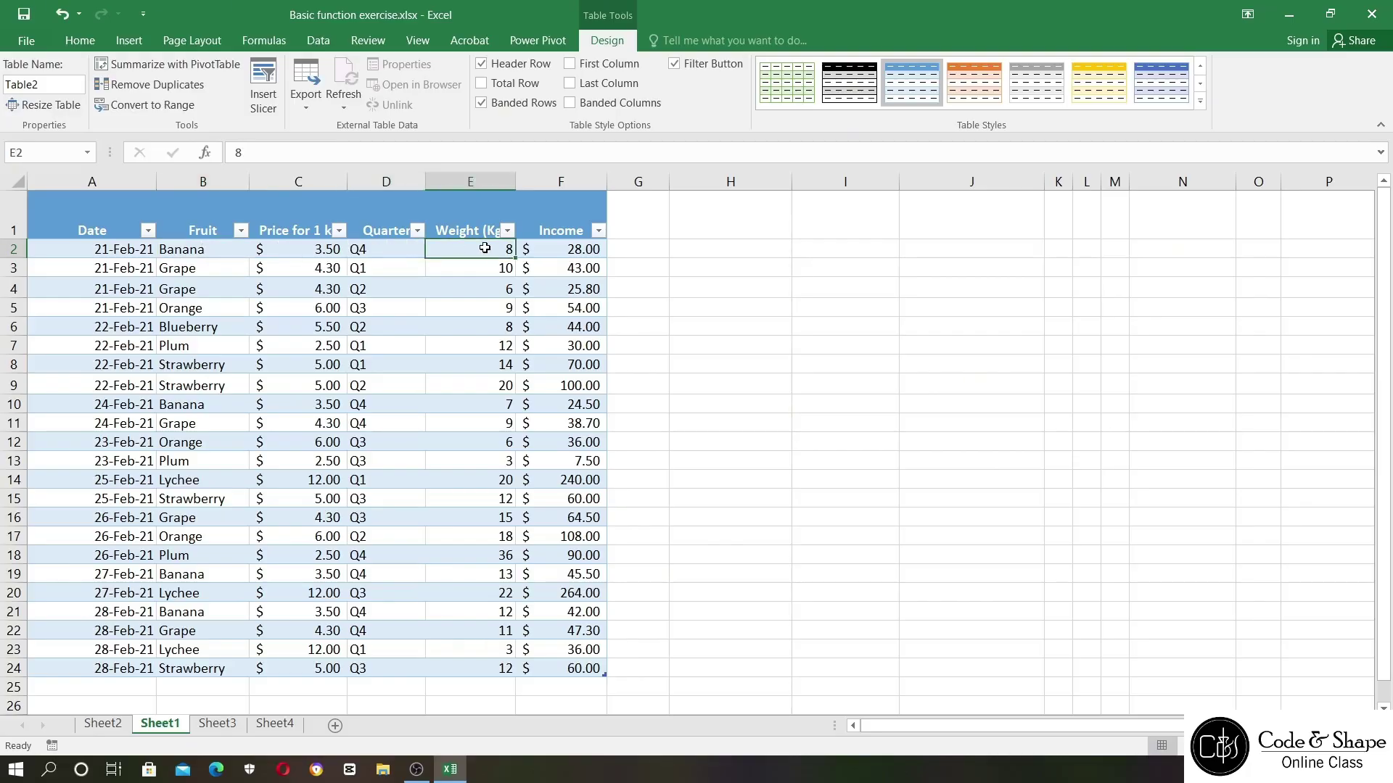
pyautogui.click(302, 257)
pyautogui.click(585, 251)
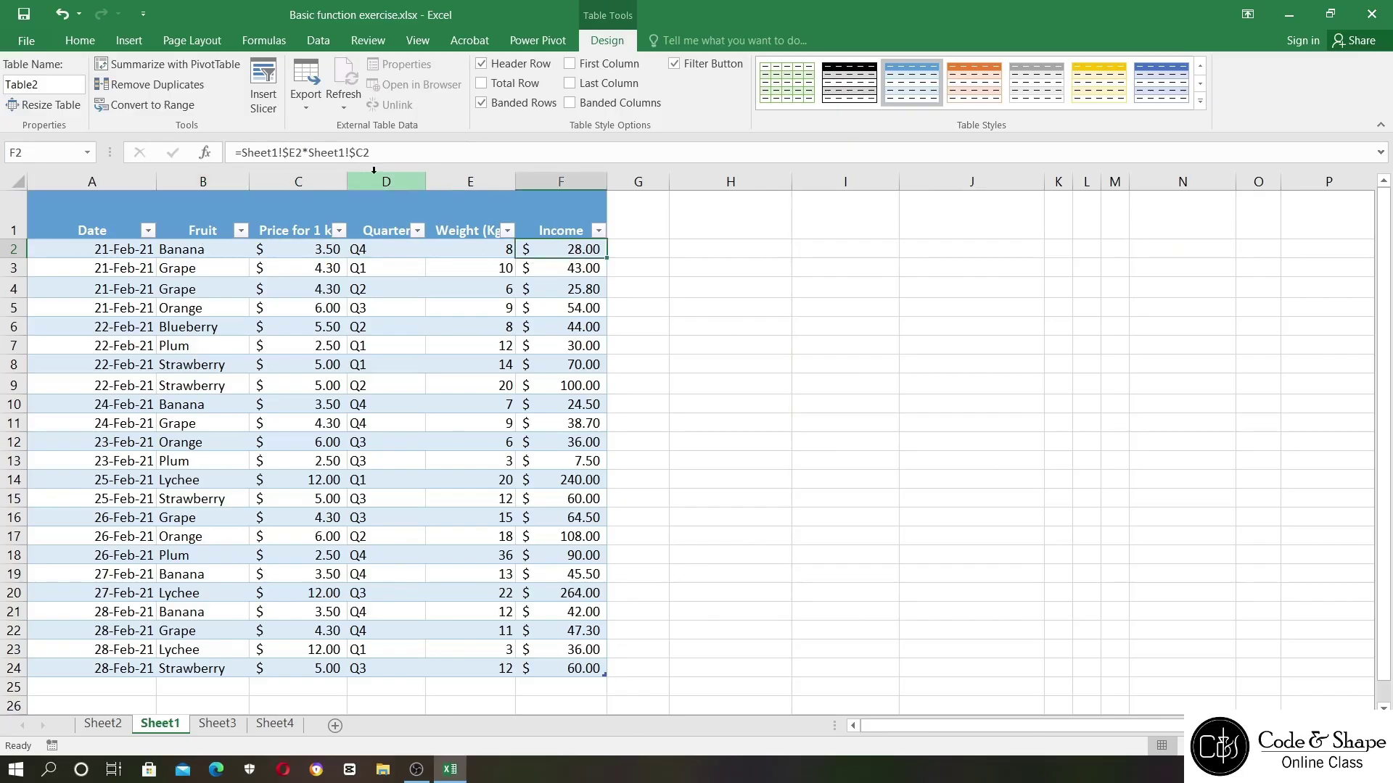
# - Widen the Price for 1 kg column to fit its full header and highlight the first record, A2:F2
pyautogui.moveTo(349, 181); pyautogui.dragTo(362, 180)
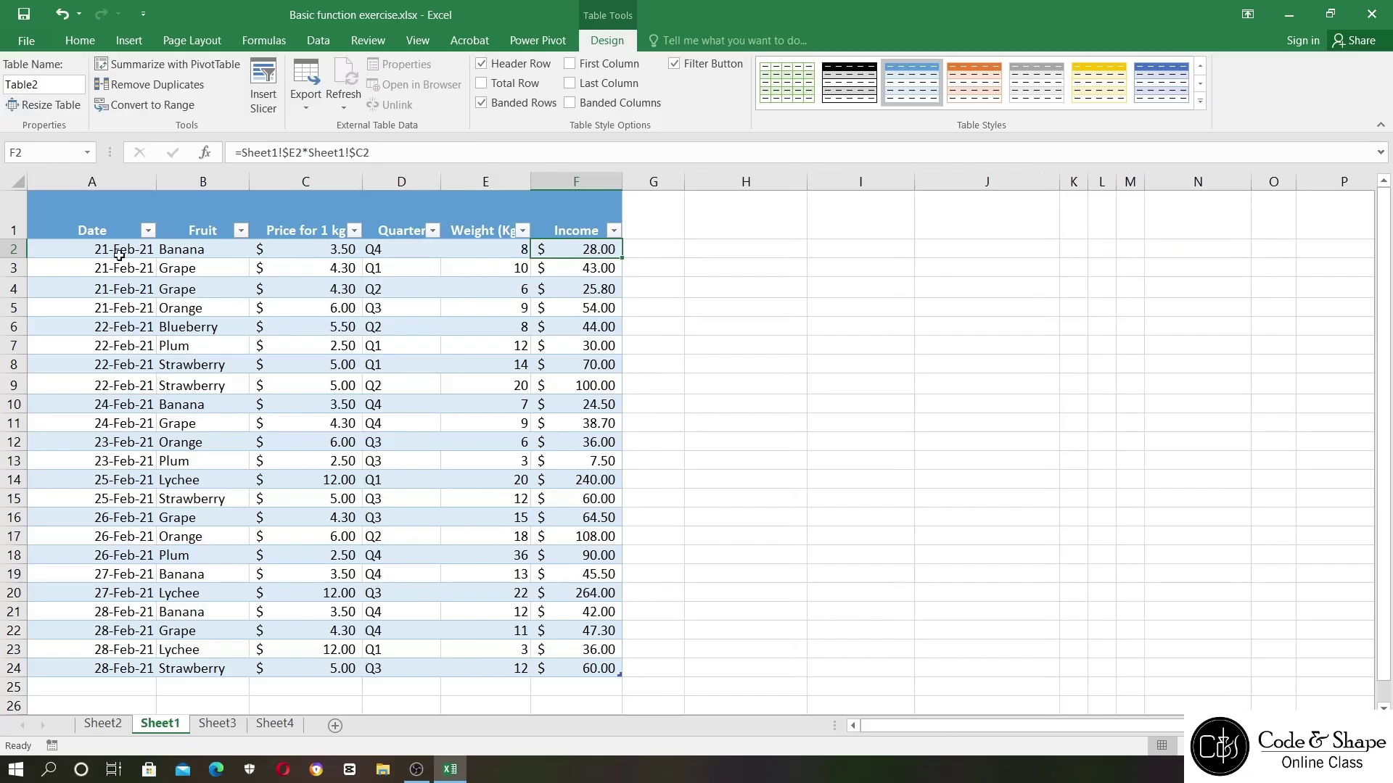
pyautogui.moveTo(118, 254); pyautogui.dragTo(614, 248)
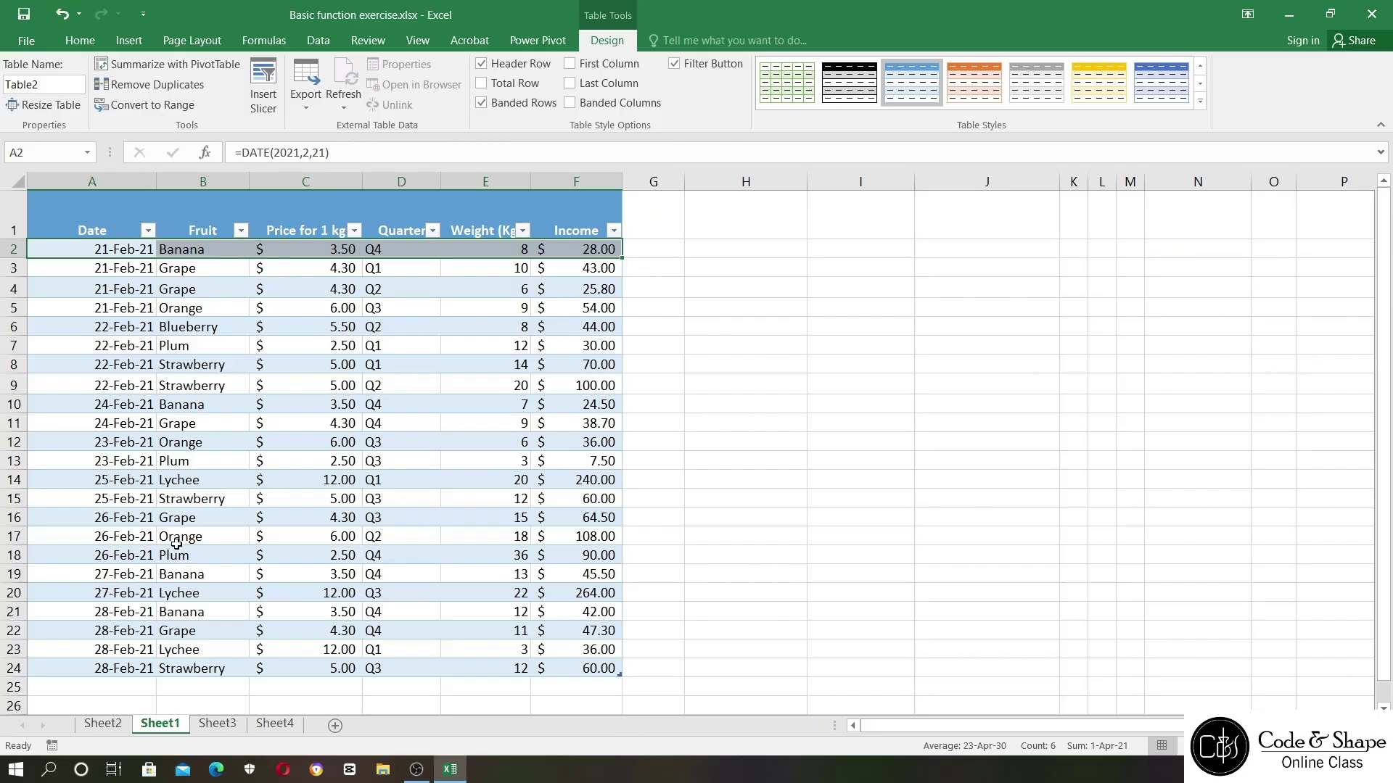
pyautogui.click(706, 475)
pyautogui.click(531, 445)
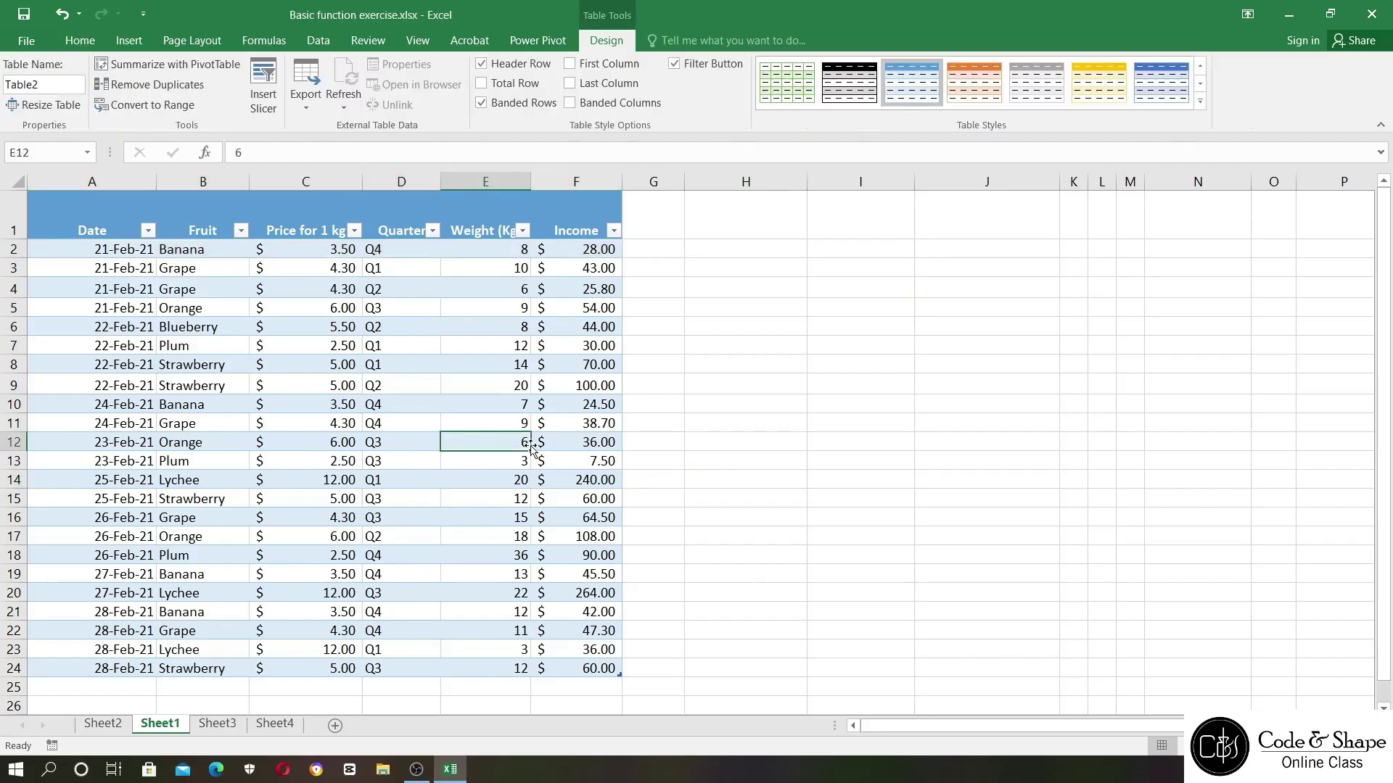
# - Compare the table with the plain range on Sheet3, and check the table design options with cells inside and outside the table selected
pyautogui.click(219, 724)
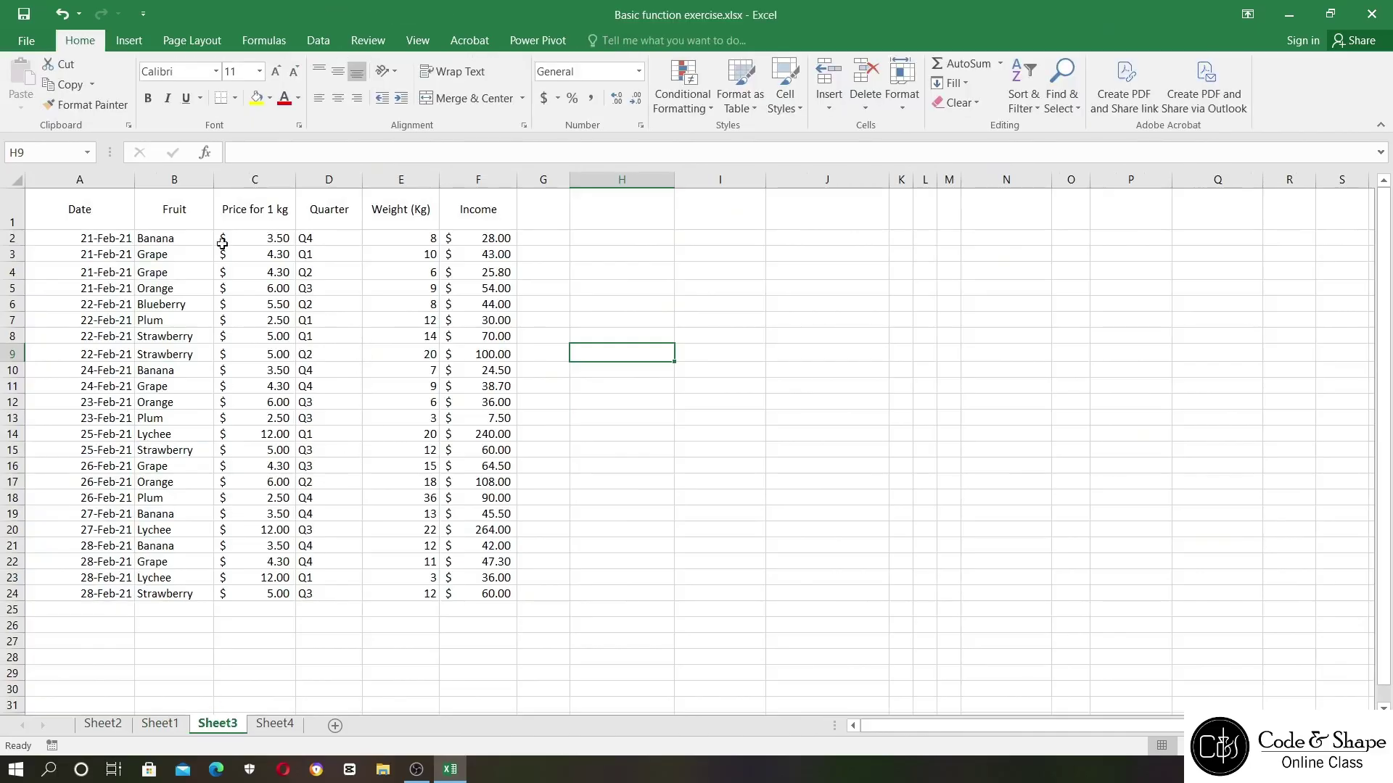
pyautogui.click(161, 728)
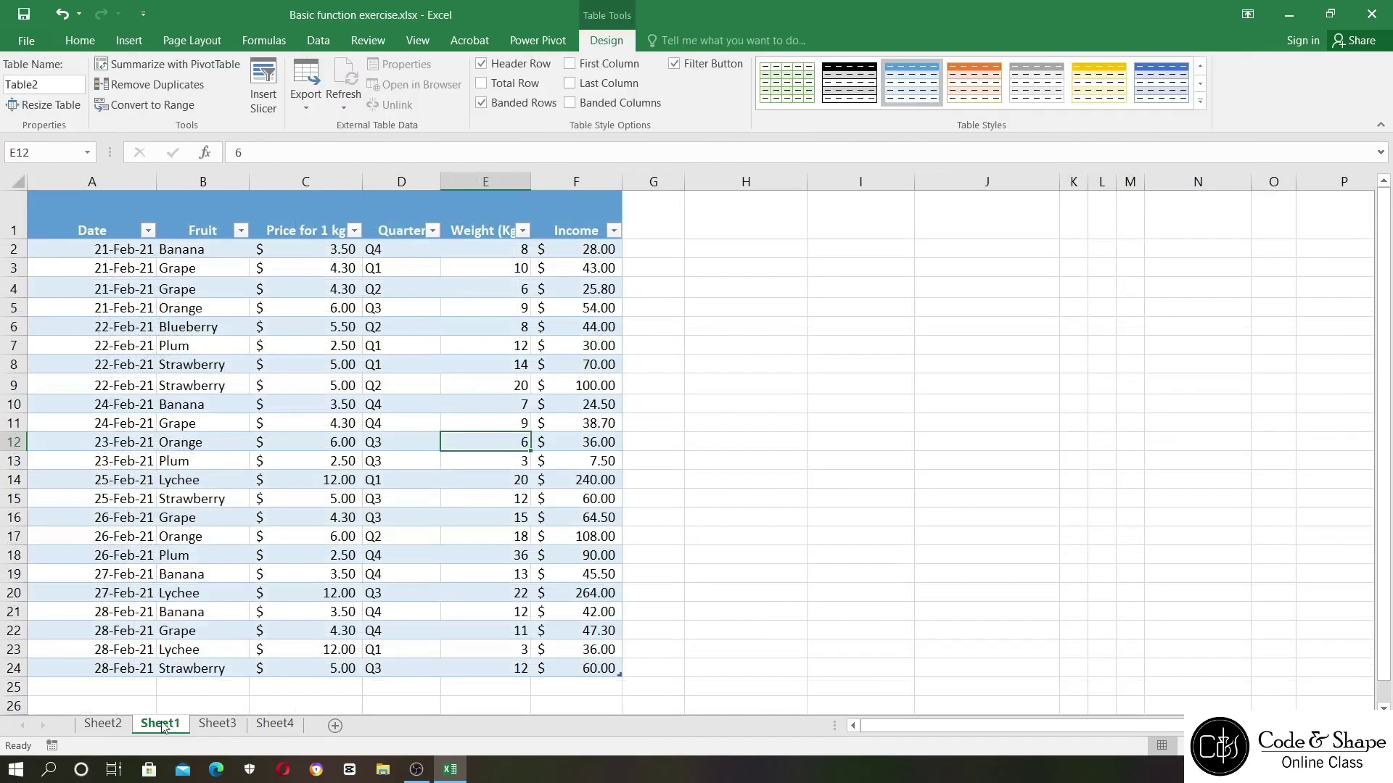
pyautogui.click(805, 303)
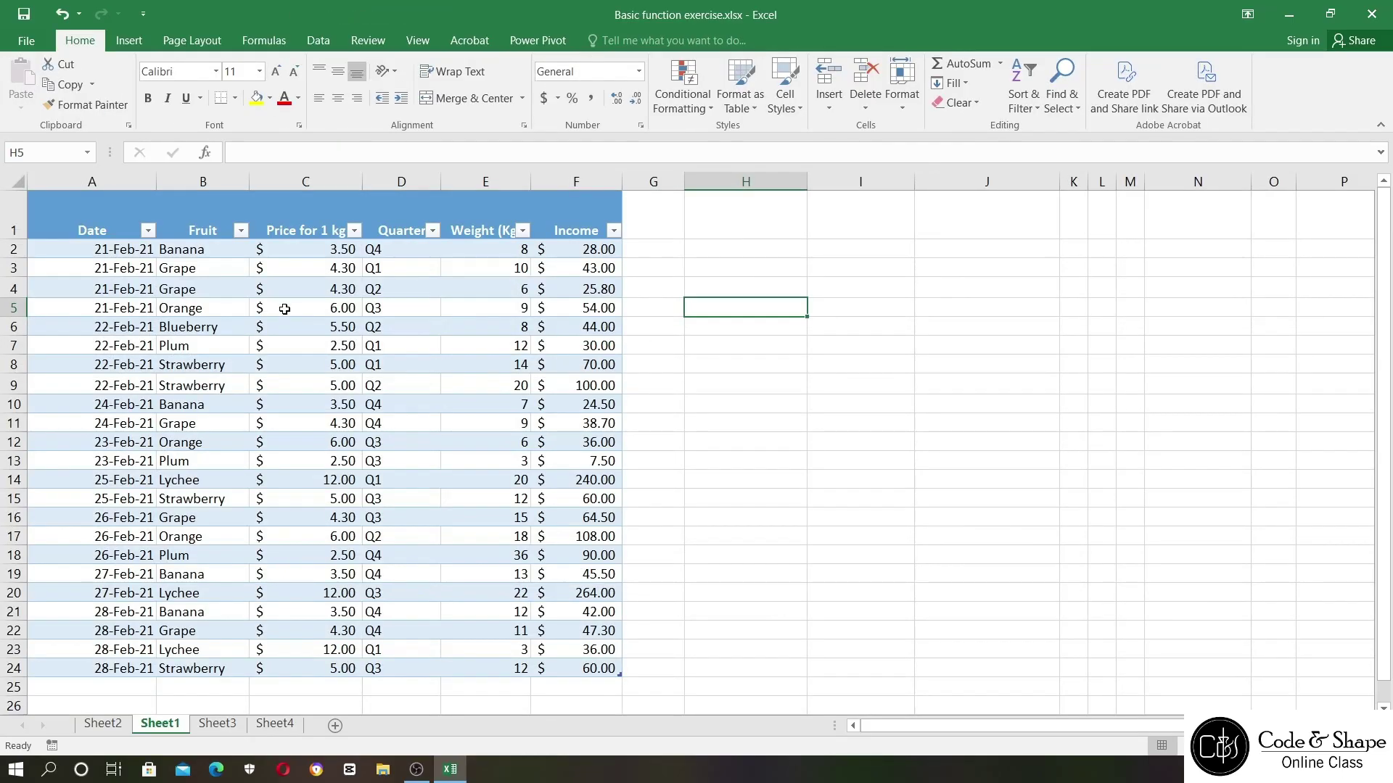
pyautogui.click(285, 309)
pyautogui.click(605, 40)
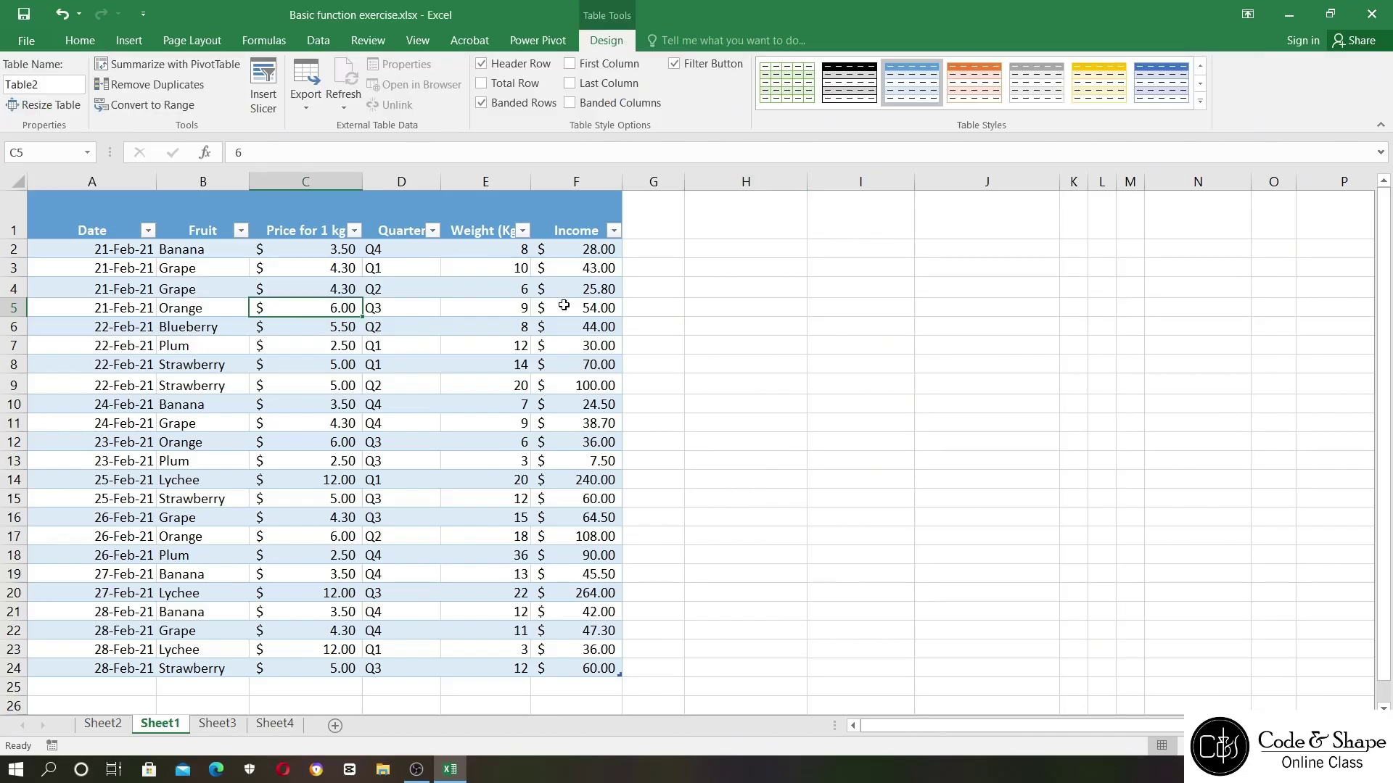
pyautogui.click(709, 330)
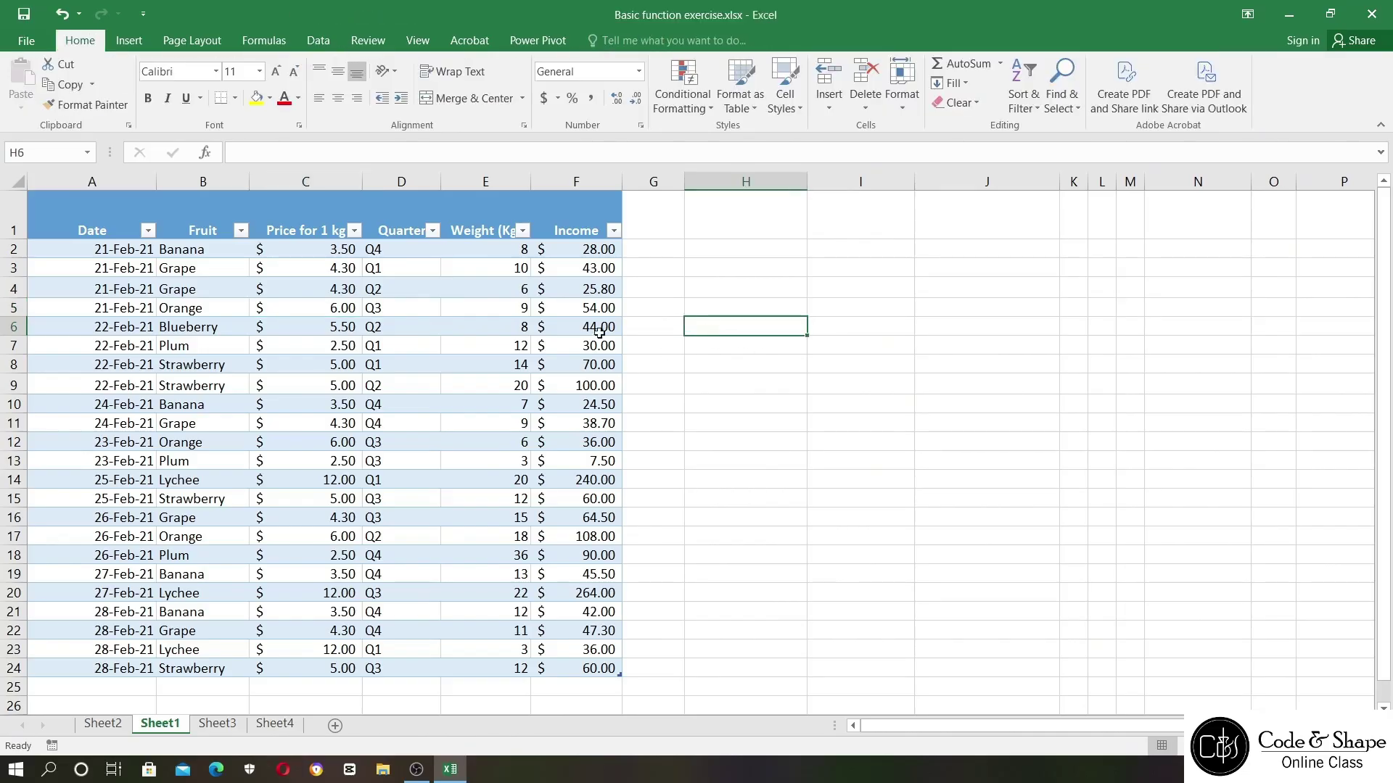
# - Apply the dark blue table style with a black header to the fruit sales table
pyautogui.click(495, 344)
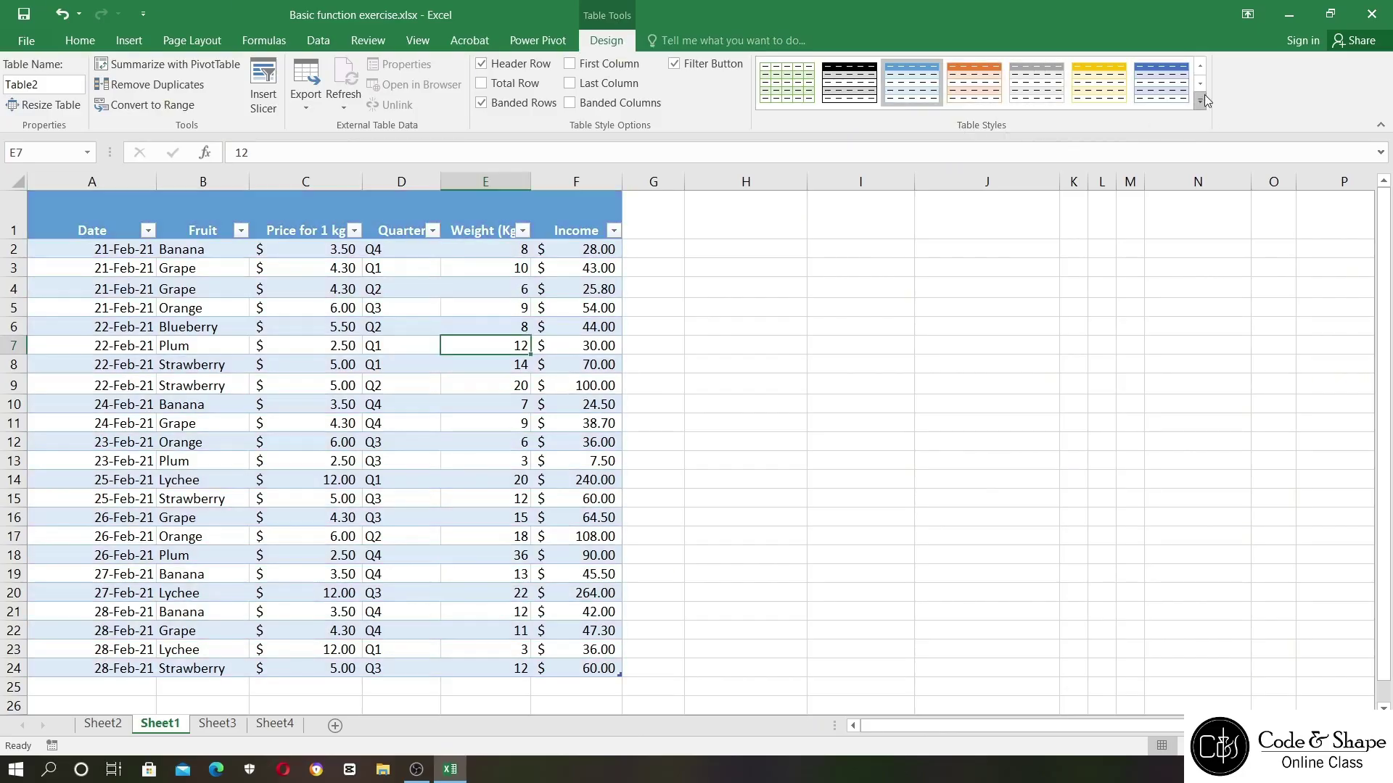
pyautogui.click(1200, 105)
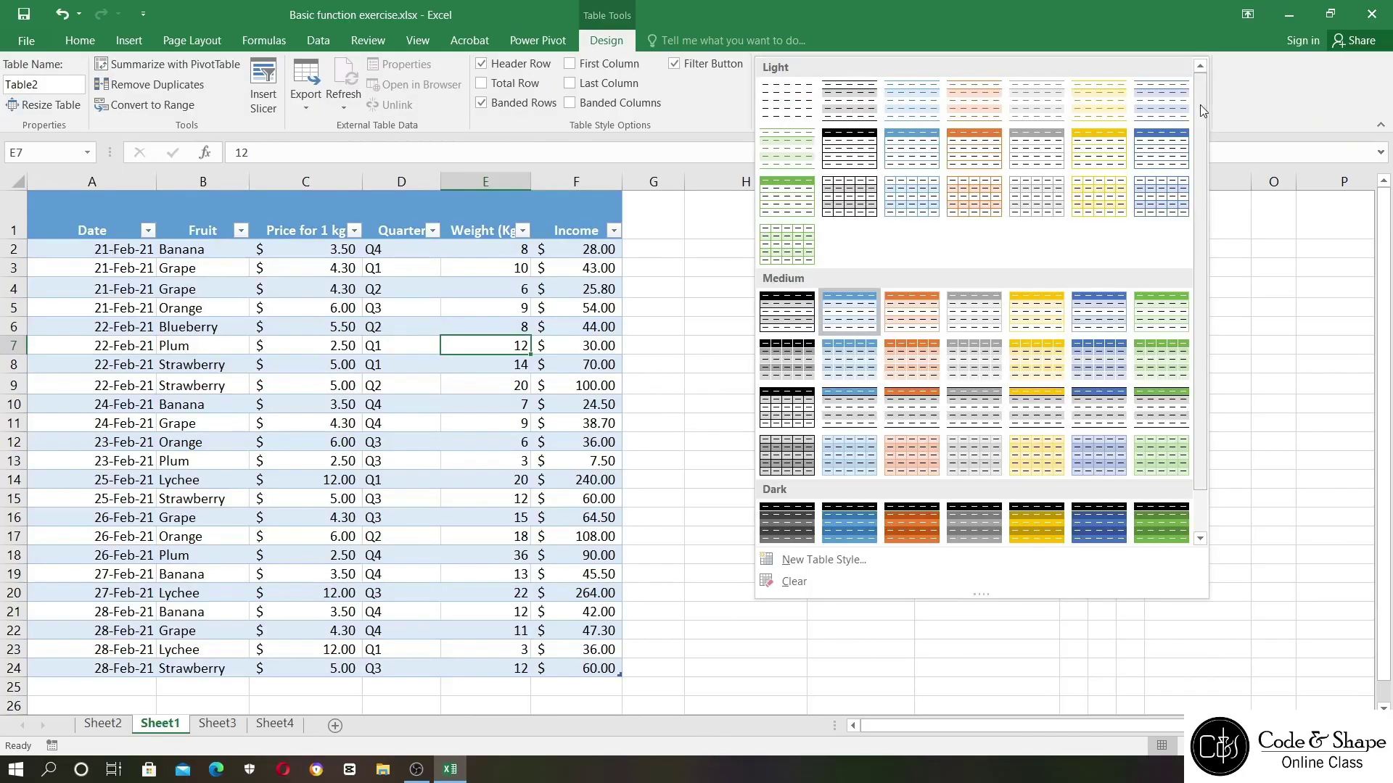
pyautogui.click(859, 521)
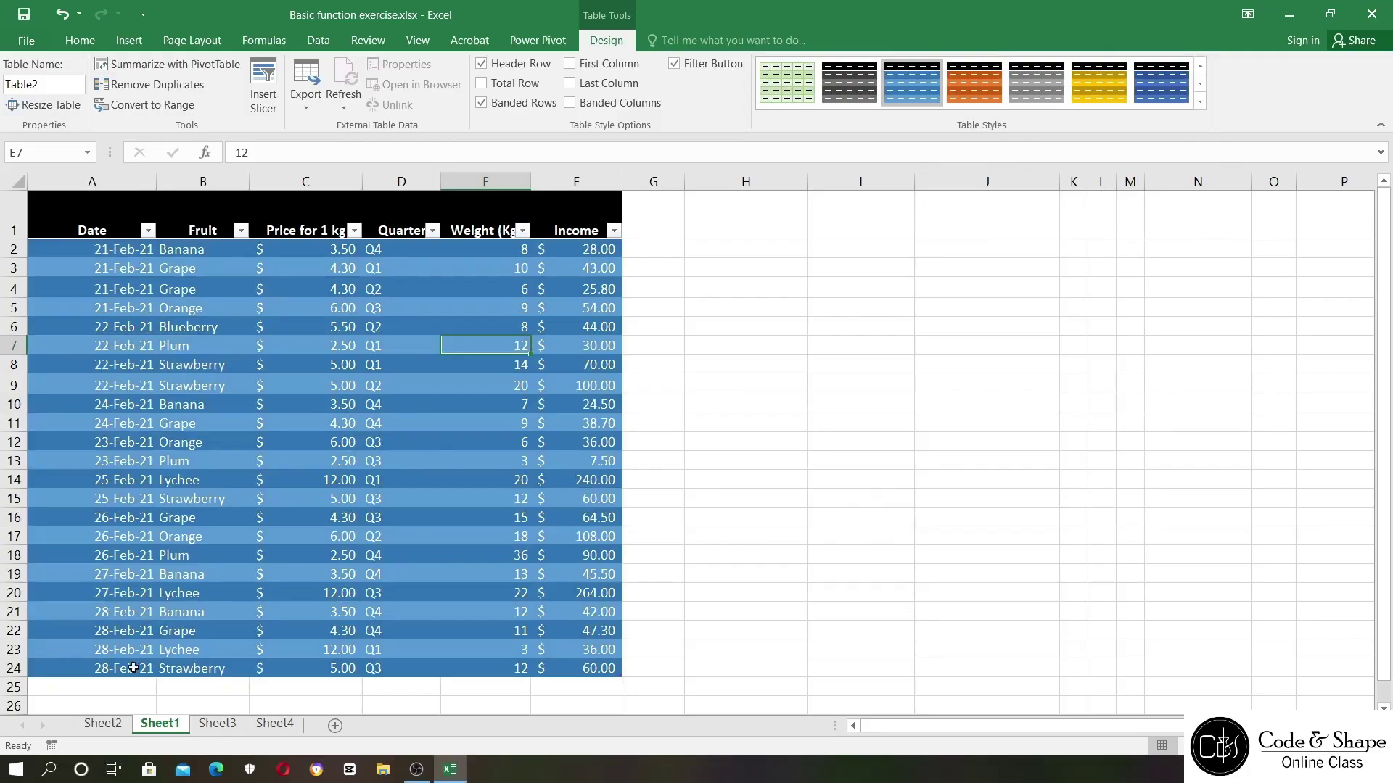
# - On Sheet3, fill the header row A1:F1 with black and set its font colour to white
pyautogui.click(217, 723)
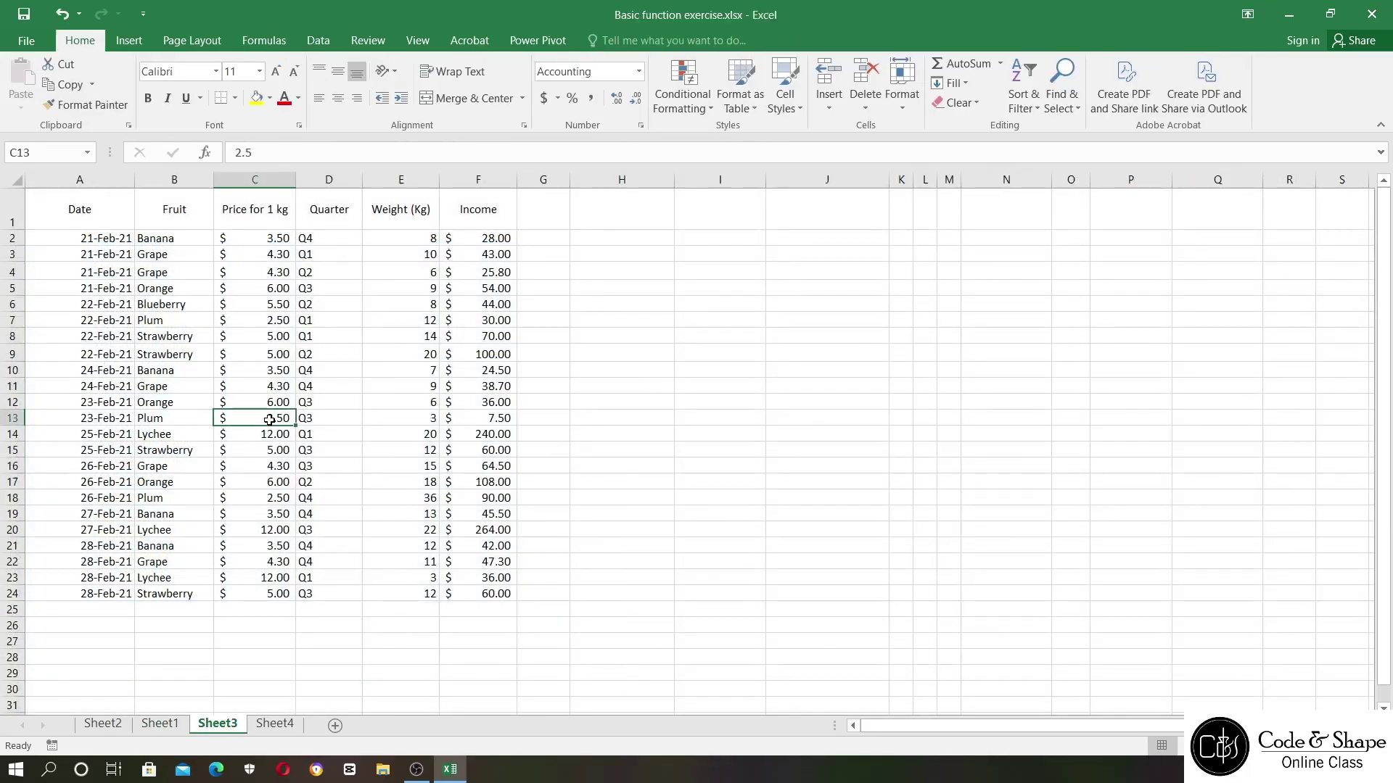
pyautogui.click(168, 722)
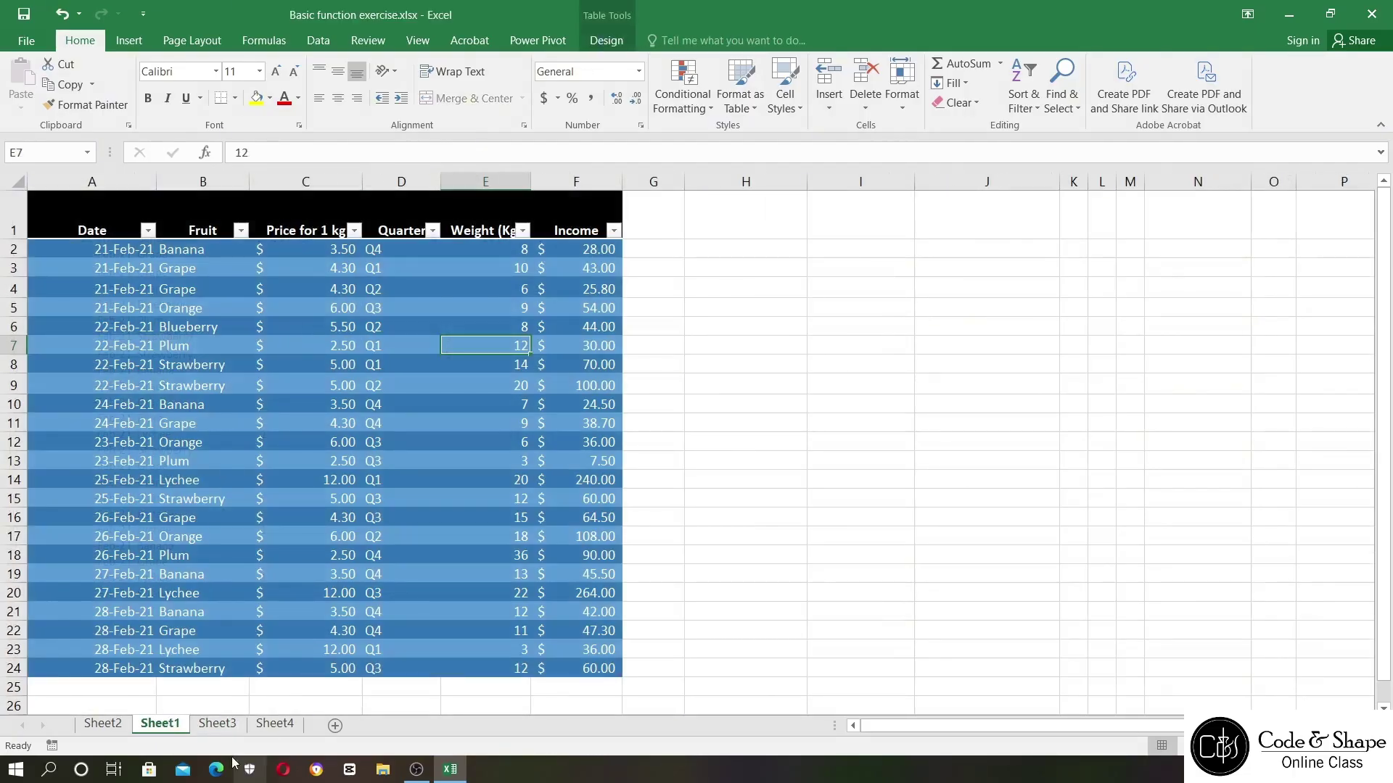
pyautogui.click(217, 724)
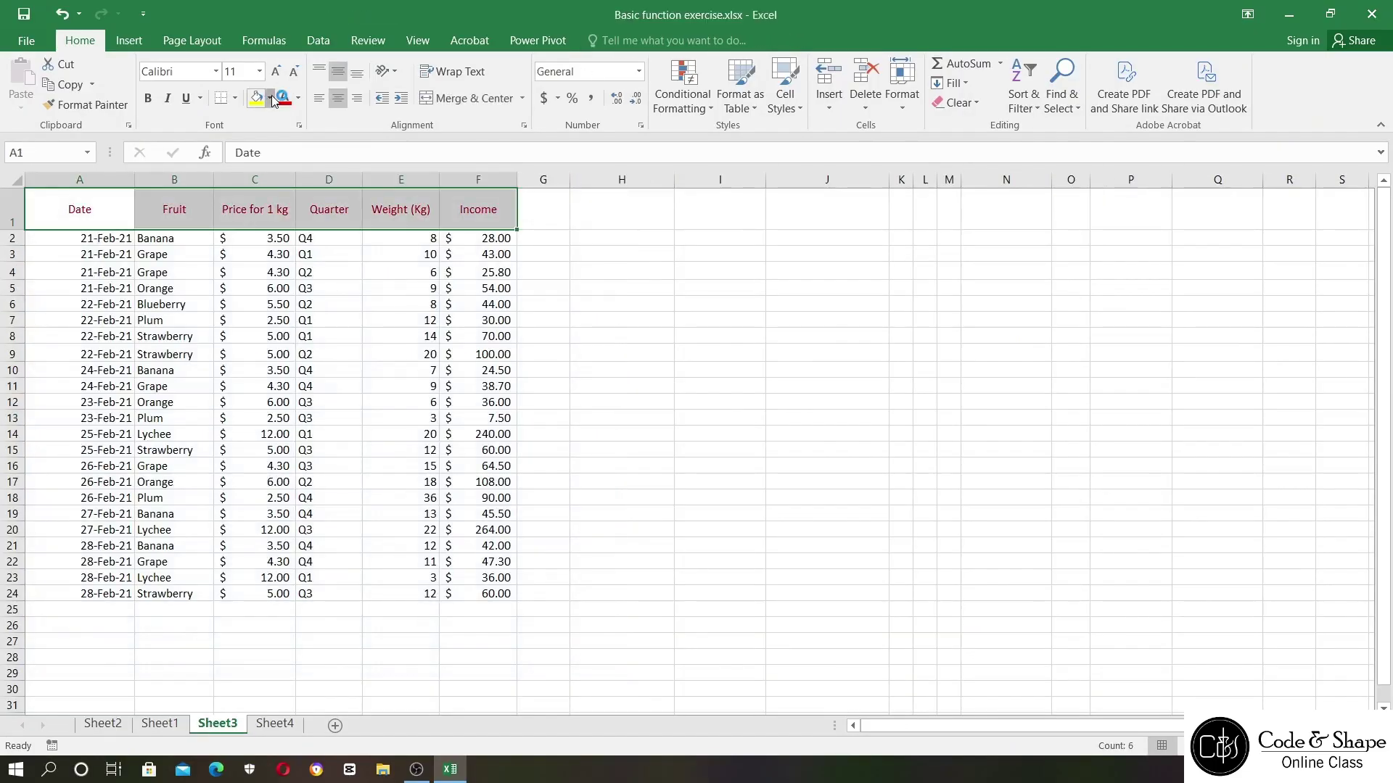
pyautogui.click(270, 97)
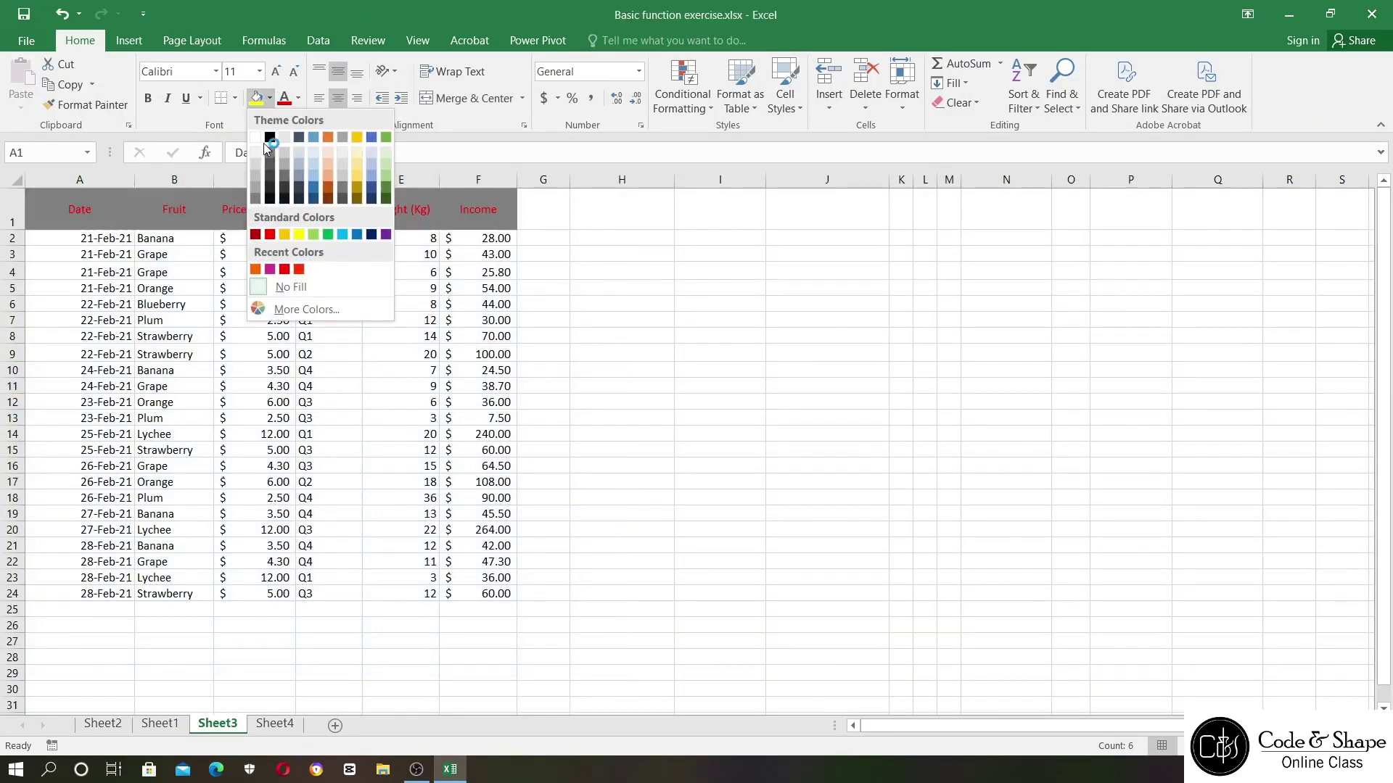
pyautogui.click(269, 137)
pyautogui.click(297, 98)
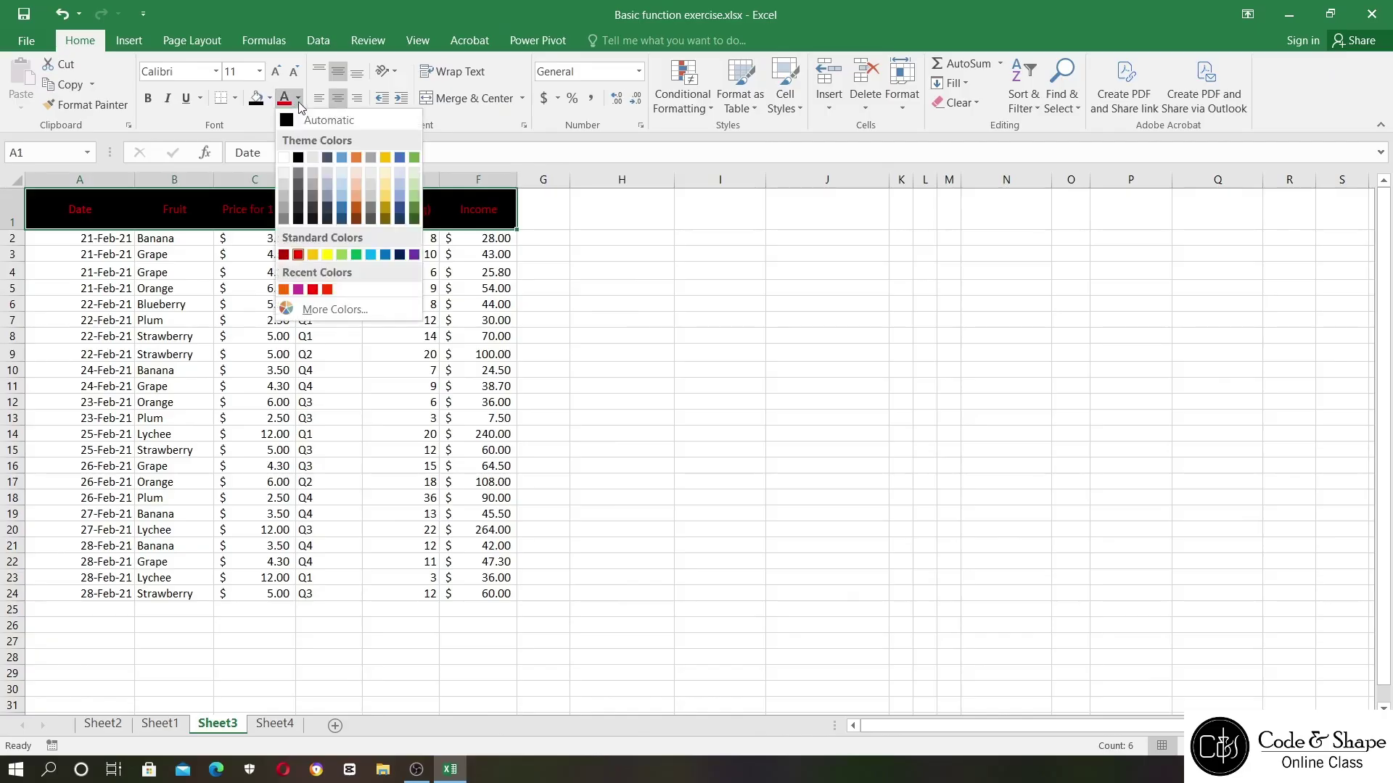
pyautogui.click(284, 157)
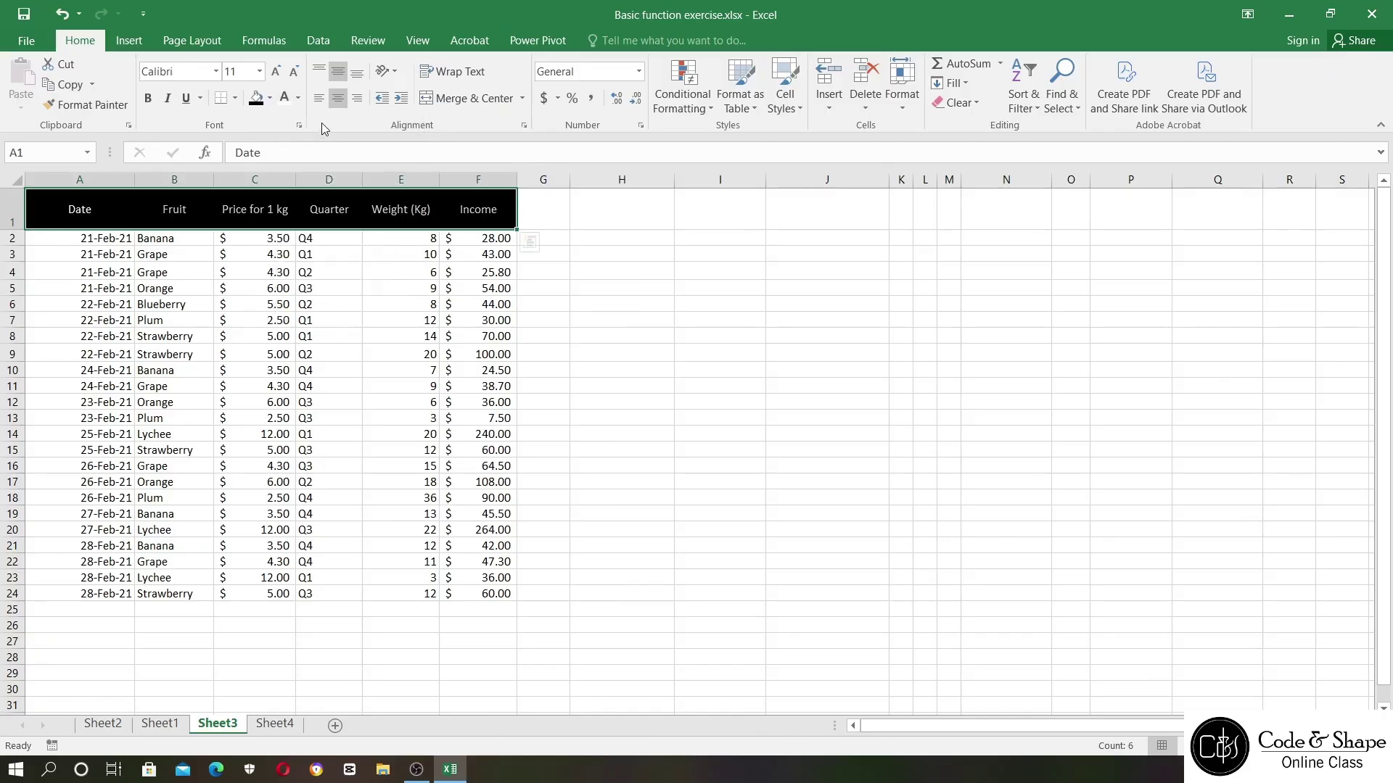
# - Bottom-align the Sheet3 header row, make it bold and set its font size to 14
pyautogui.click(360, 73)
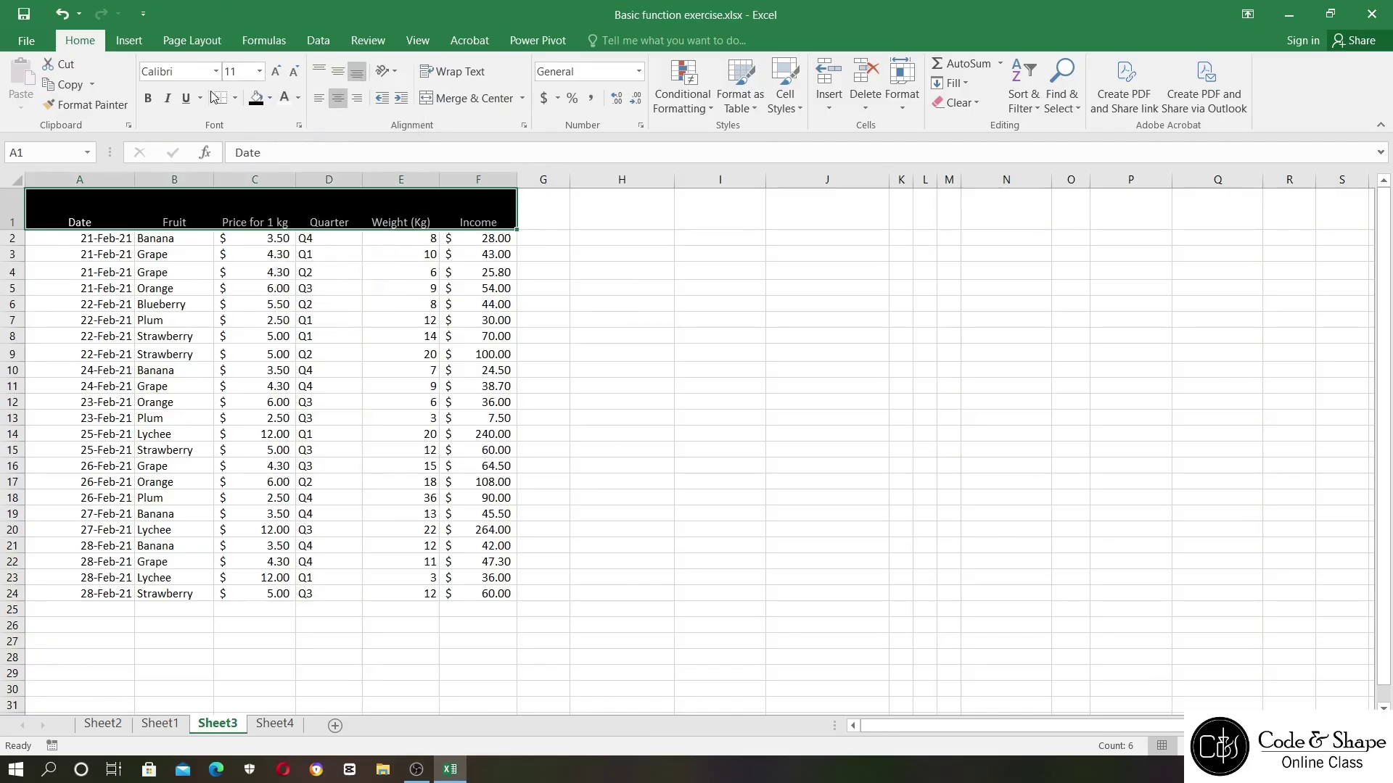
pyautogui.click(149, 98)
pyautogui.click(259, 71)
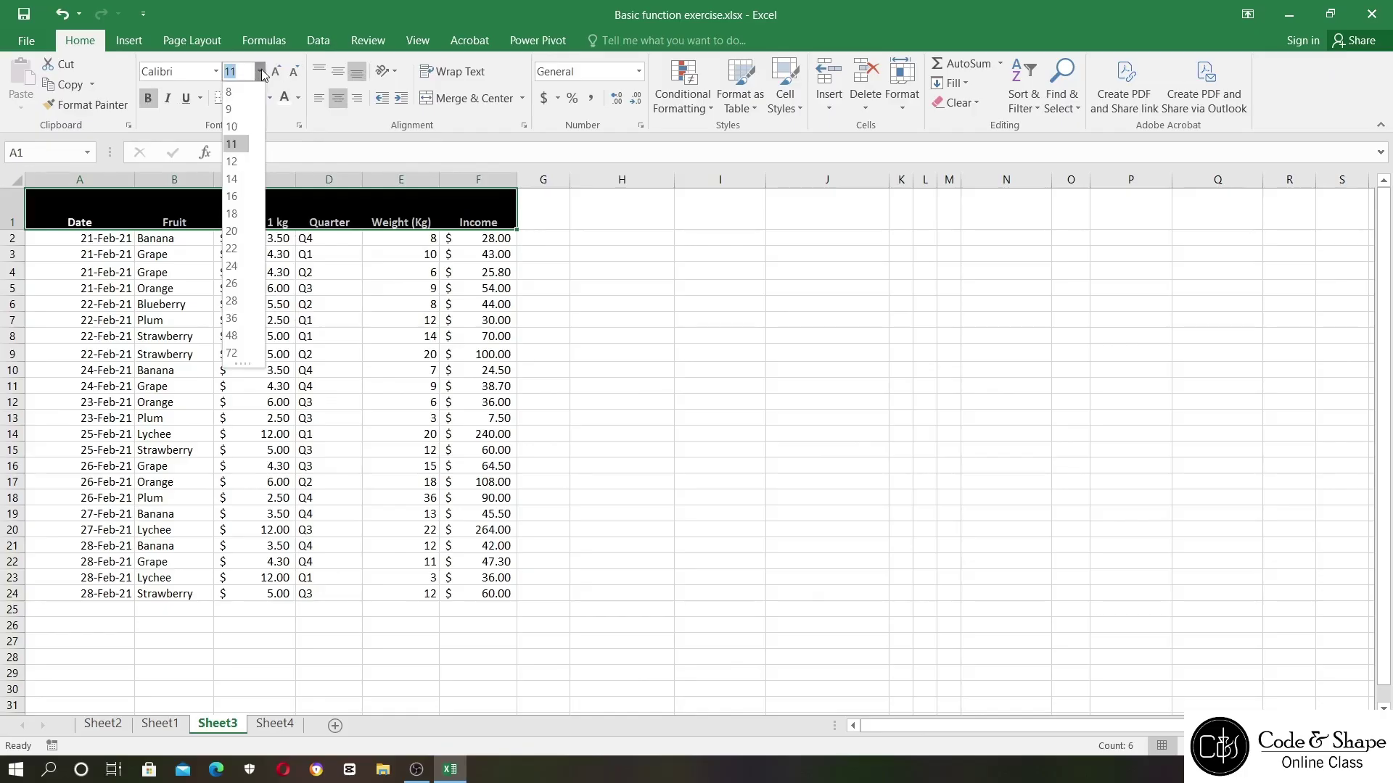
pyautogui.click(233, 178)
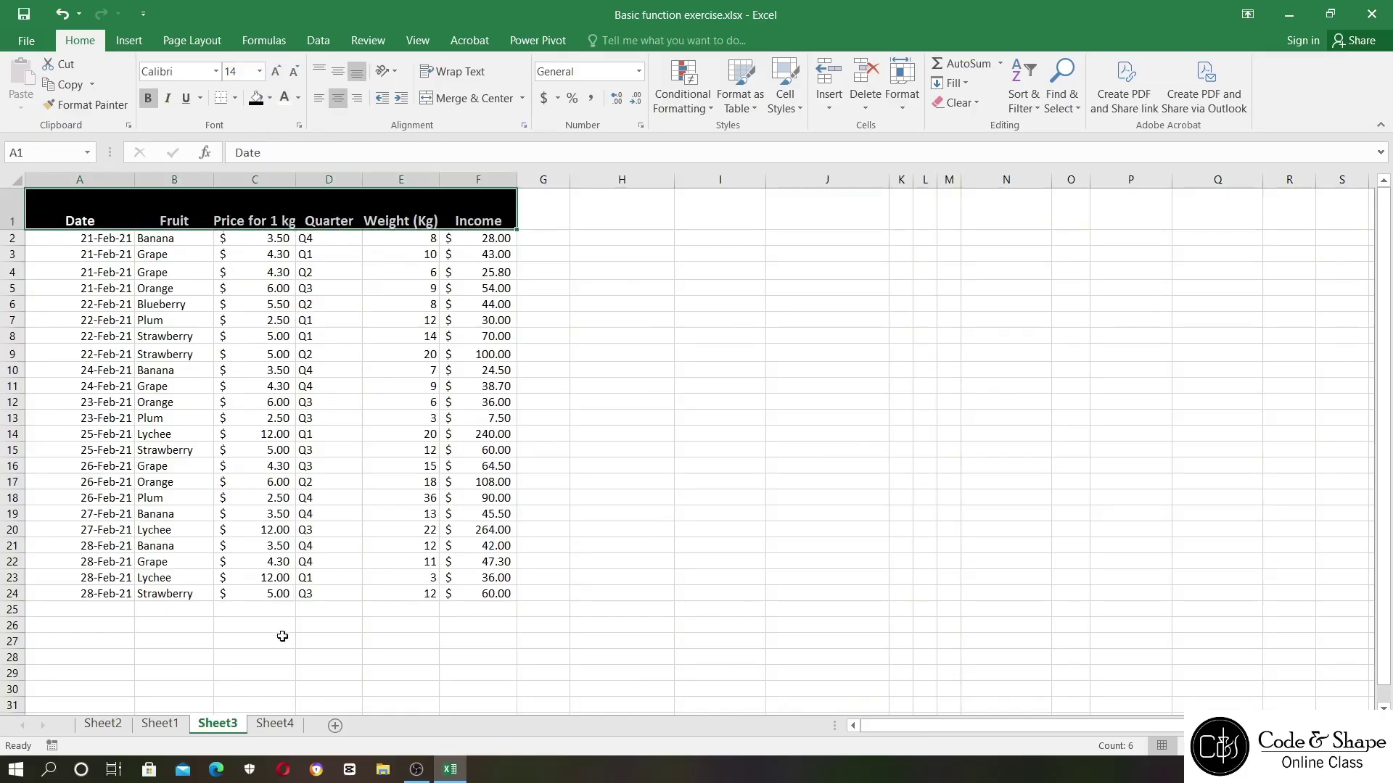
# - After comparing with the Sheet1 table, fill Sheet3 rows 2, 4 and 6 from Date to Income with a darker theme blue
pyautogui.click(162, 724)
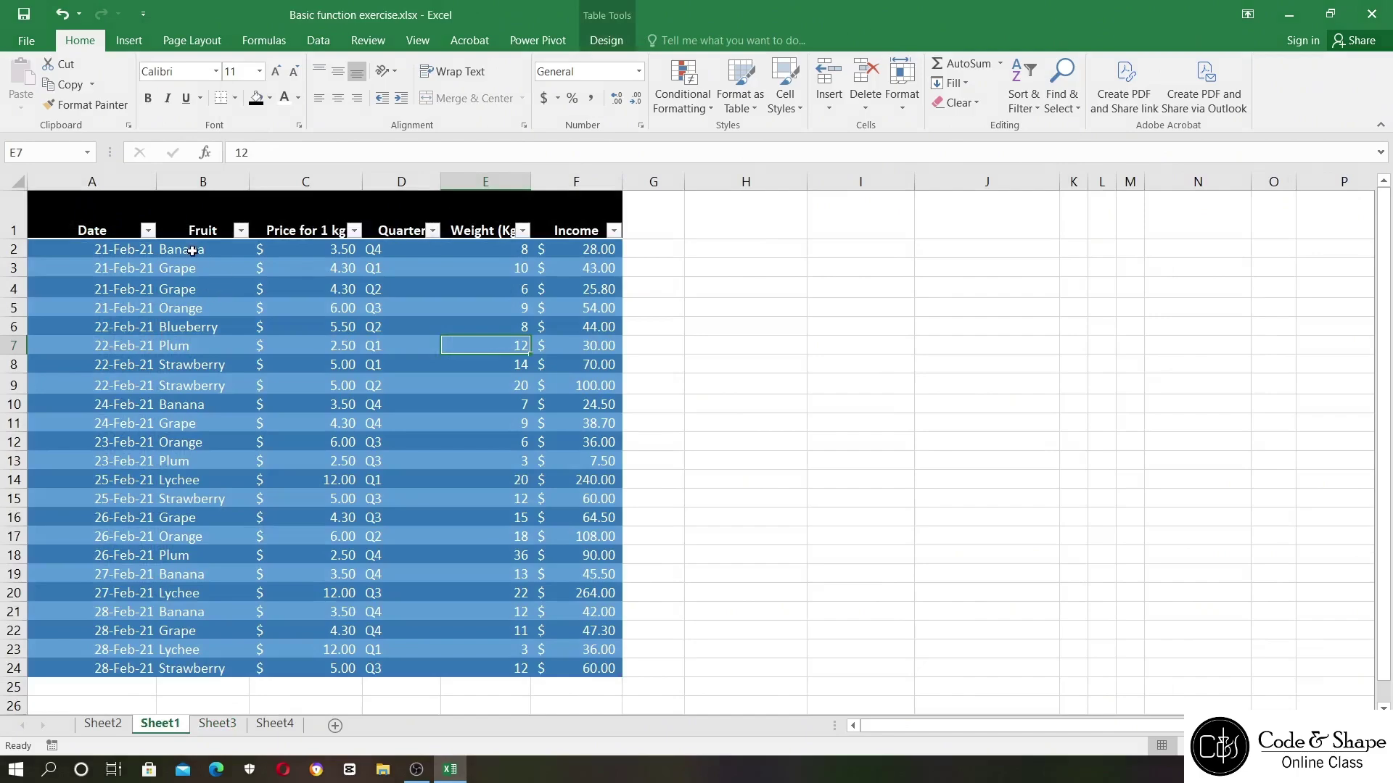
pyautogui.click(218, 724)
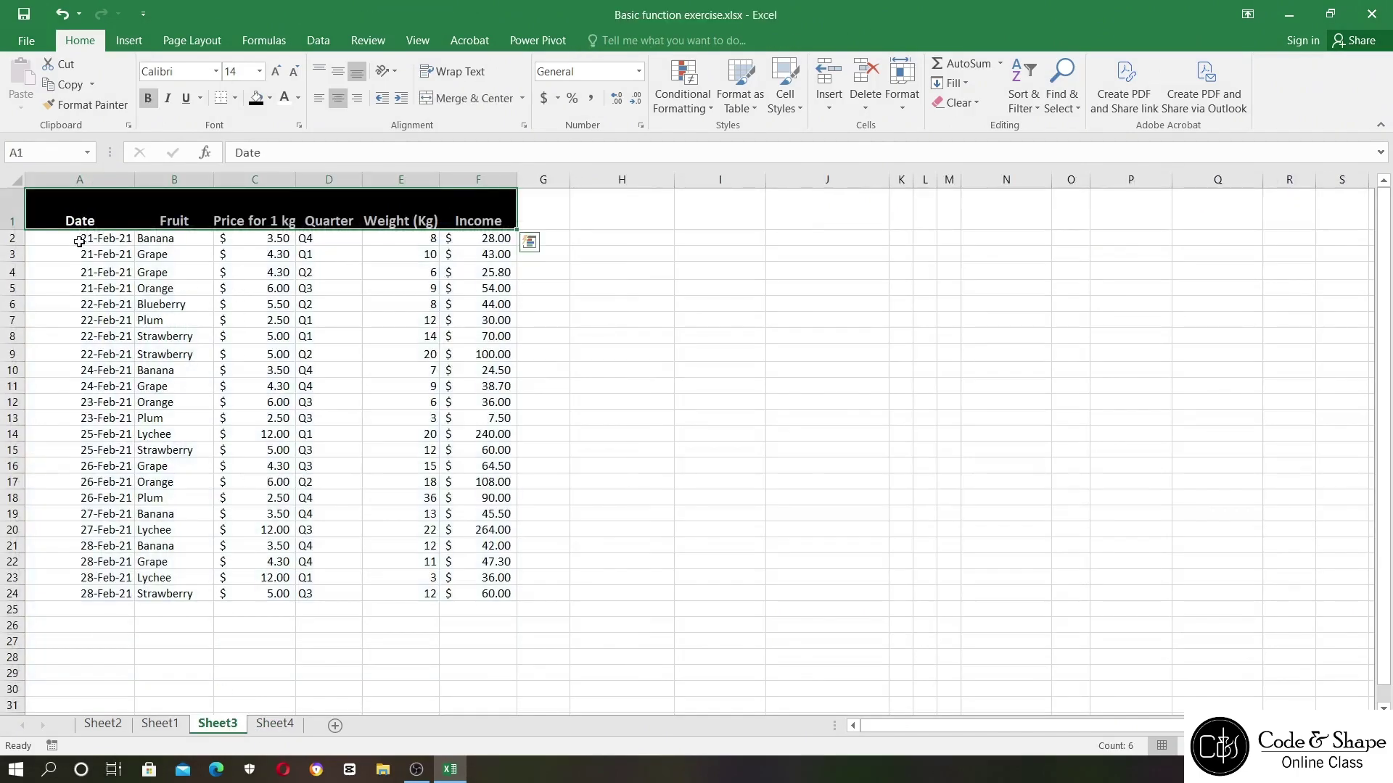
pyautogui.moveTo(80, 239); pyautogui.dragTo(441, 239)
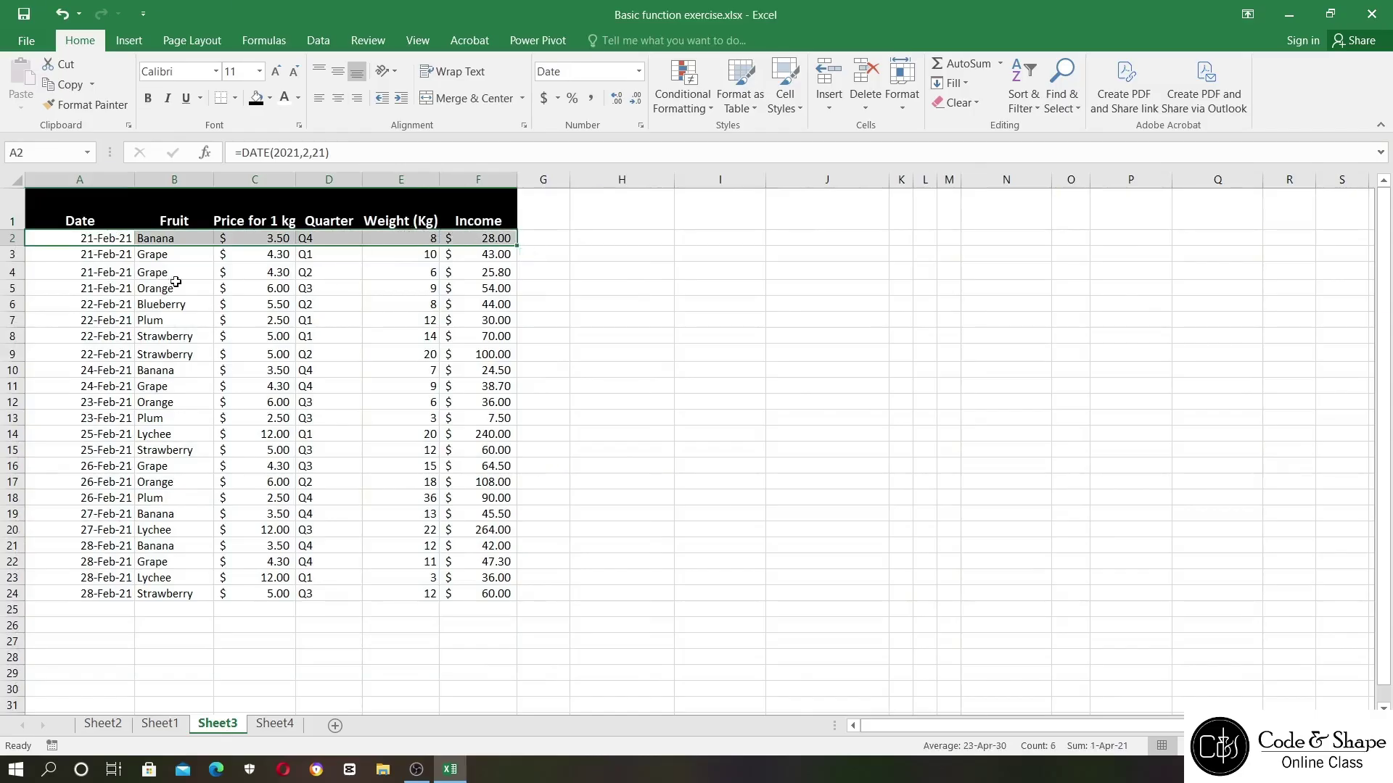
pyautogui.moveTo(98, 272); pyautogui.dragTo(464, 272)
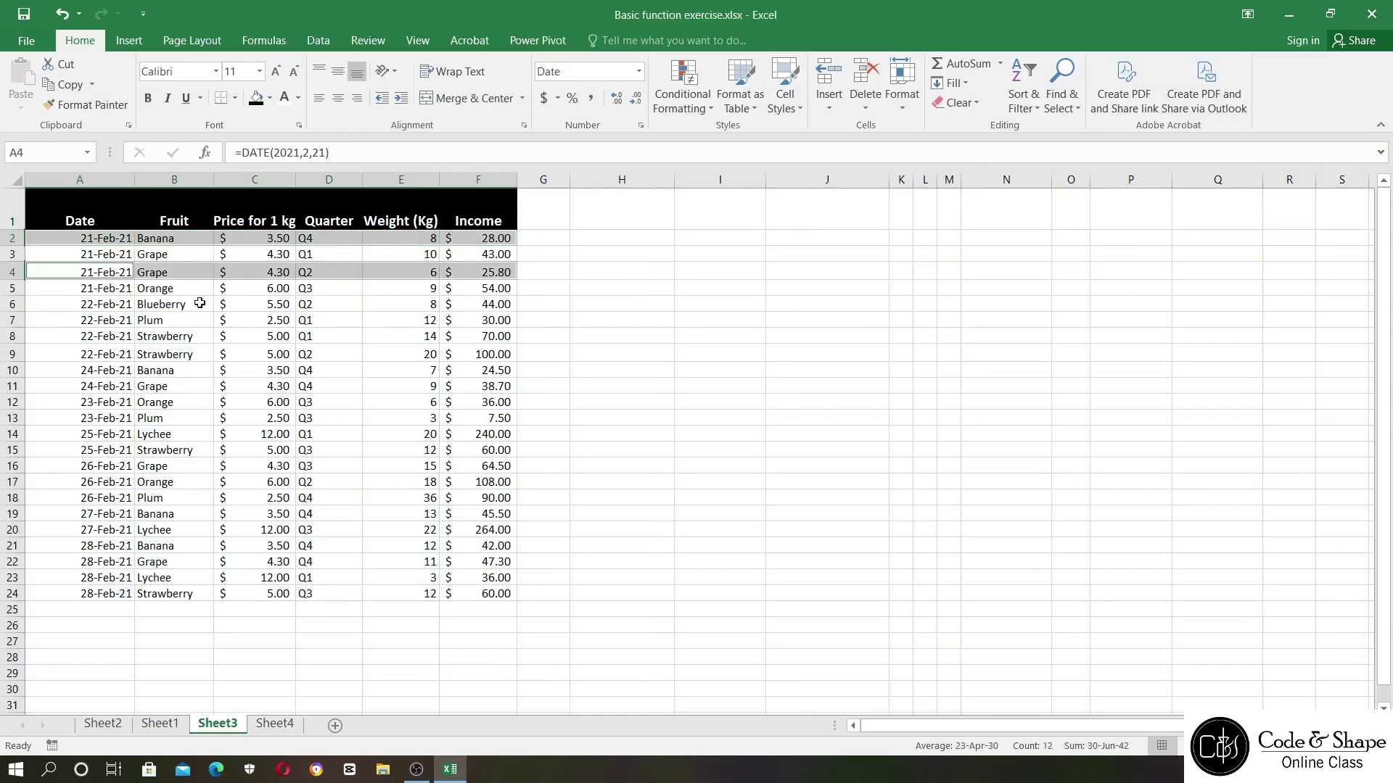
pyautogui.moveTo(105, 303); pyautogui.dragTo(465, 305)
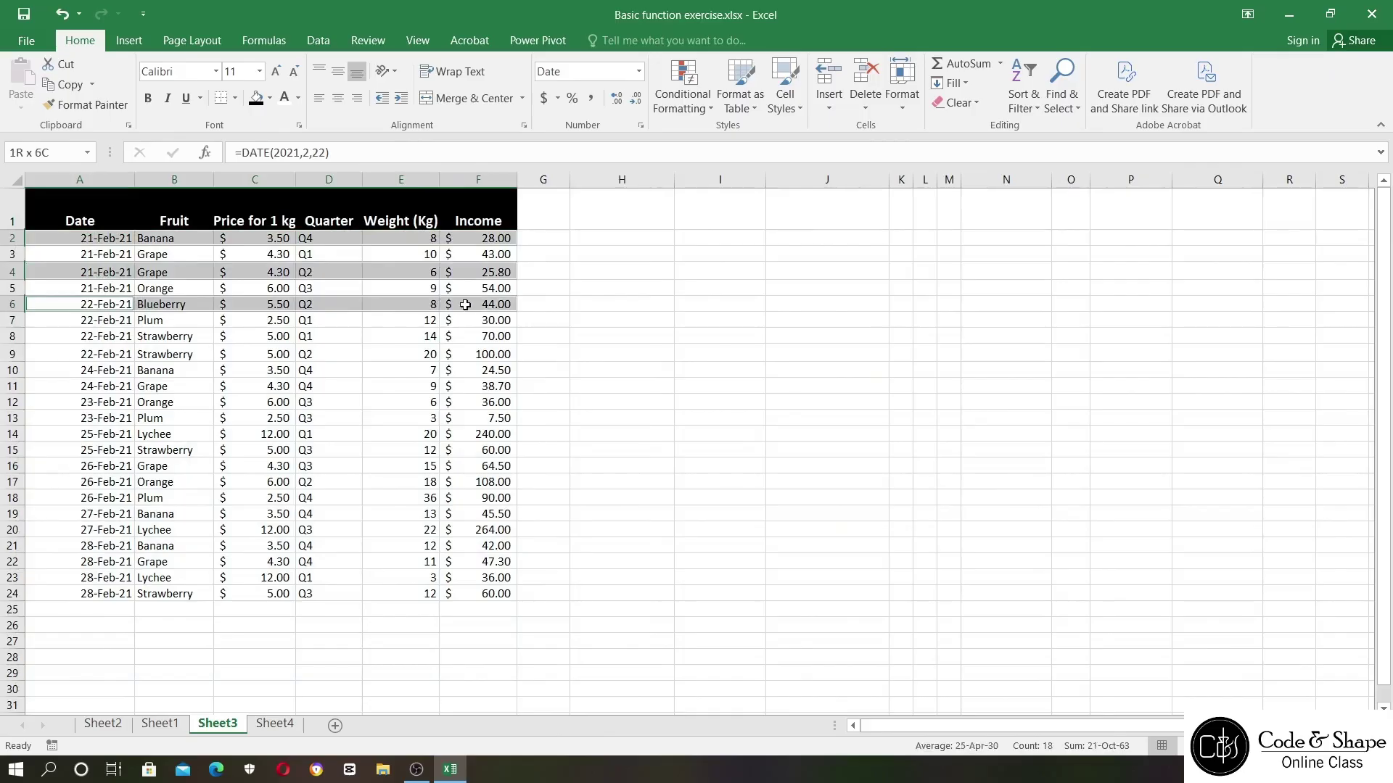
pyautogui.click(269, 98)
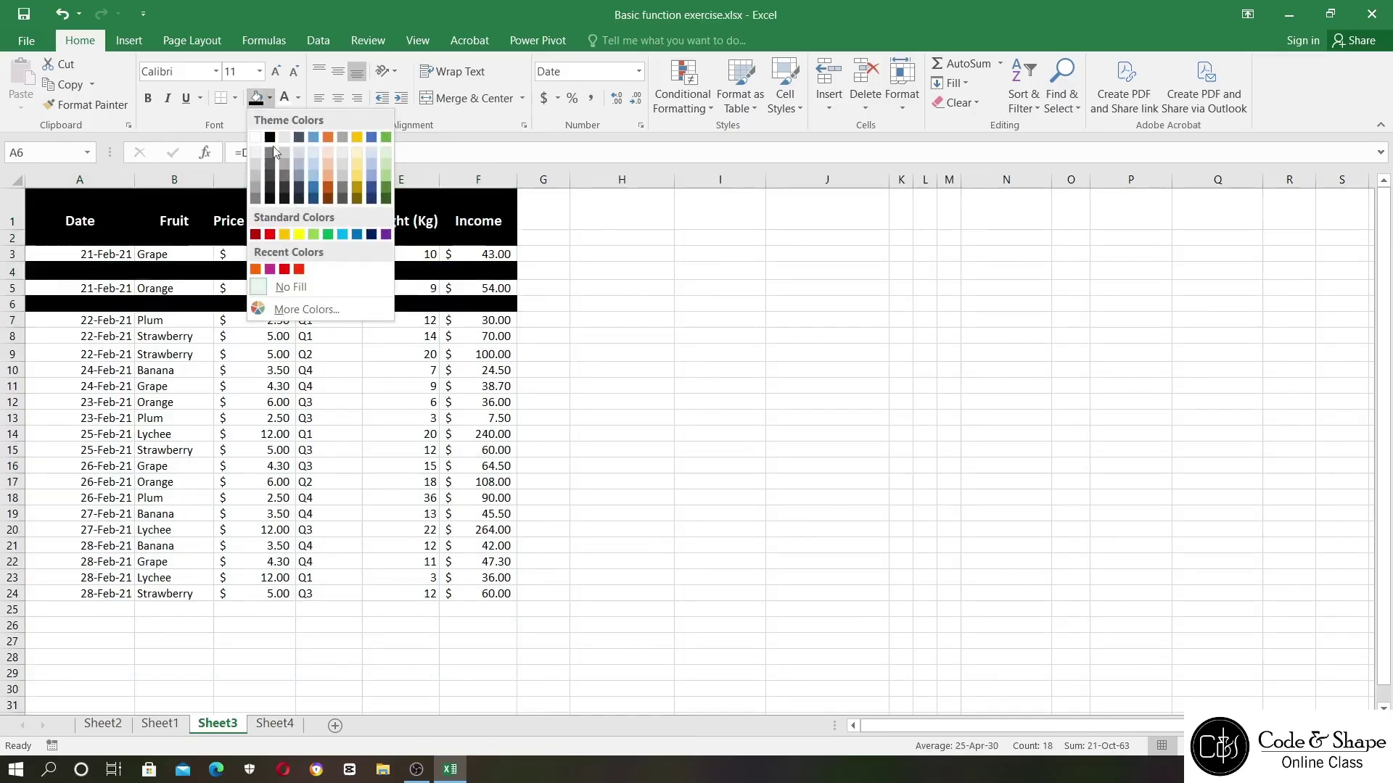
pyautogui.click(315, 190)
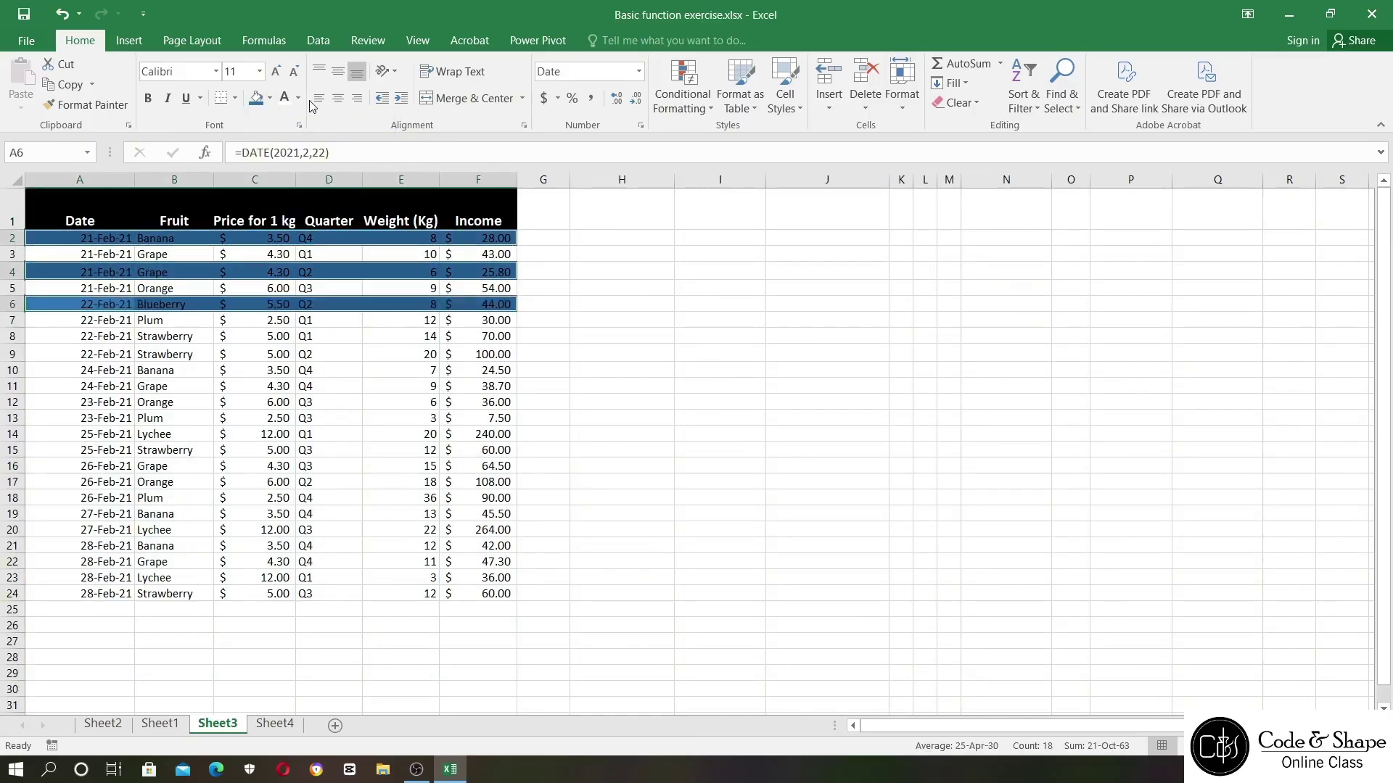
# - Fill rows 3, 5 and 7 of the Sheet3 data with the base theme blue and make their text white
pyautogui.moveTo(91, 258); pyautogui.dragTo(464, 320)
pyautogui.click(268, 97)
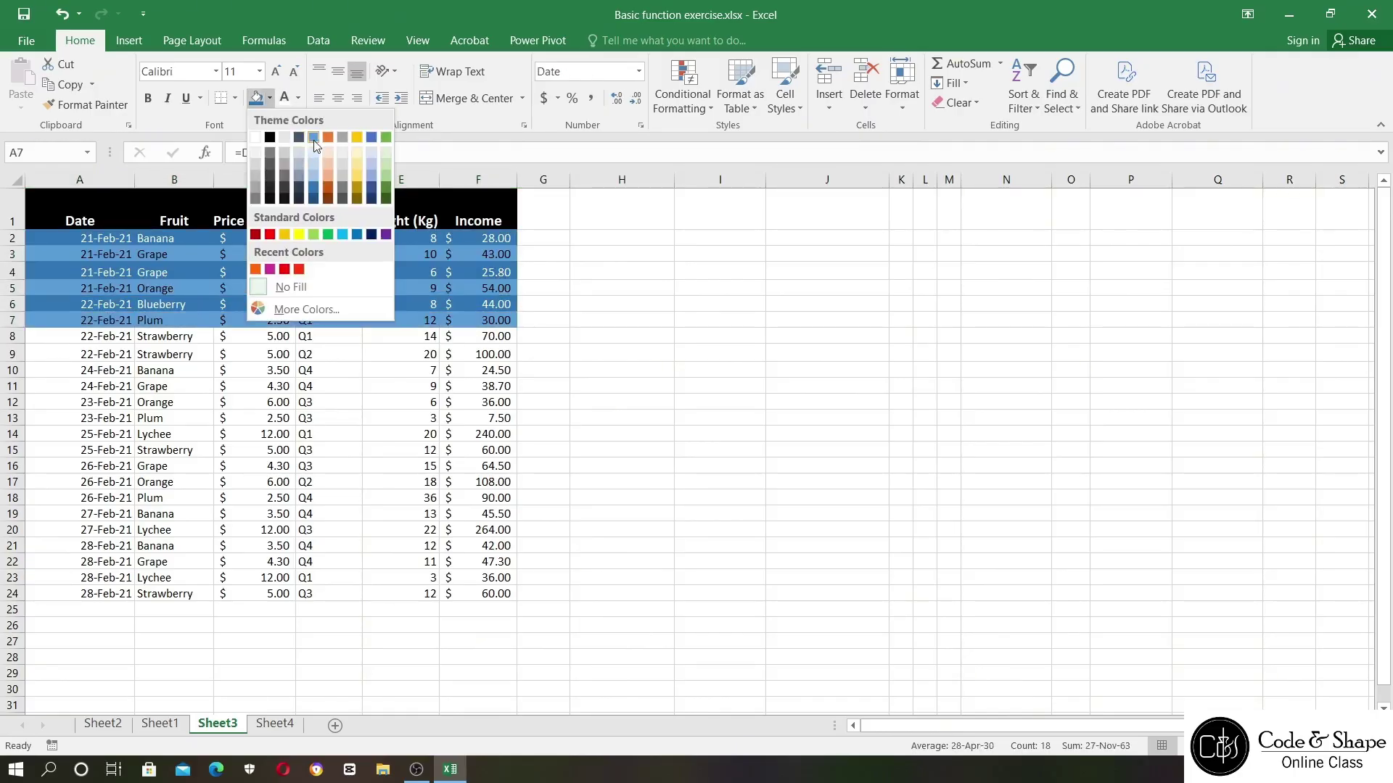
pyautogui.click(314, 138)
pyautogui.click(298, 98)
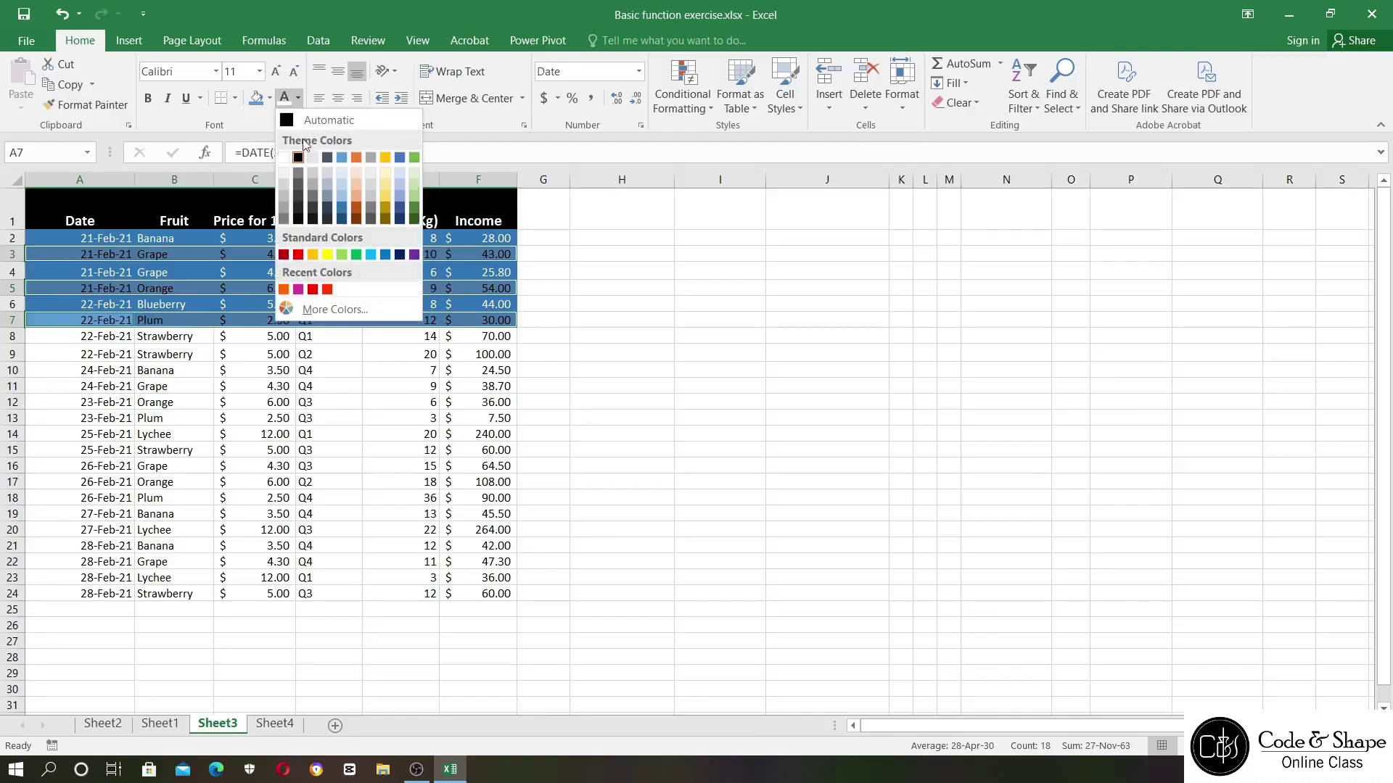
pyautogui.click(282, 98)
pyautogui.click(307, 388)
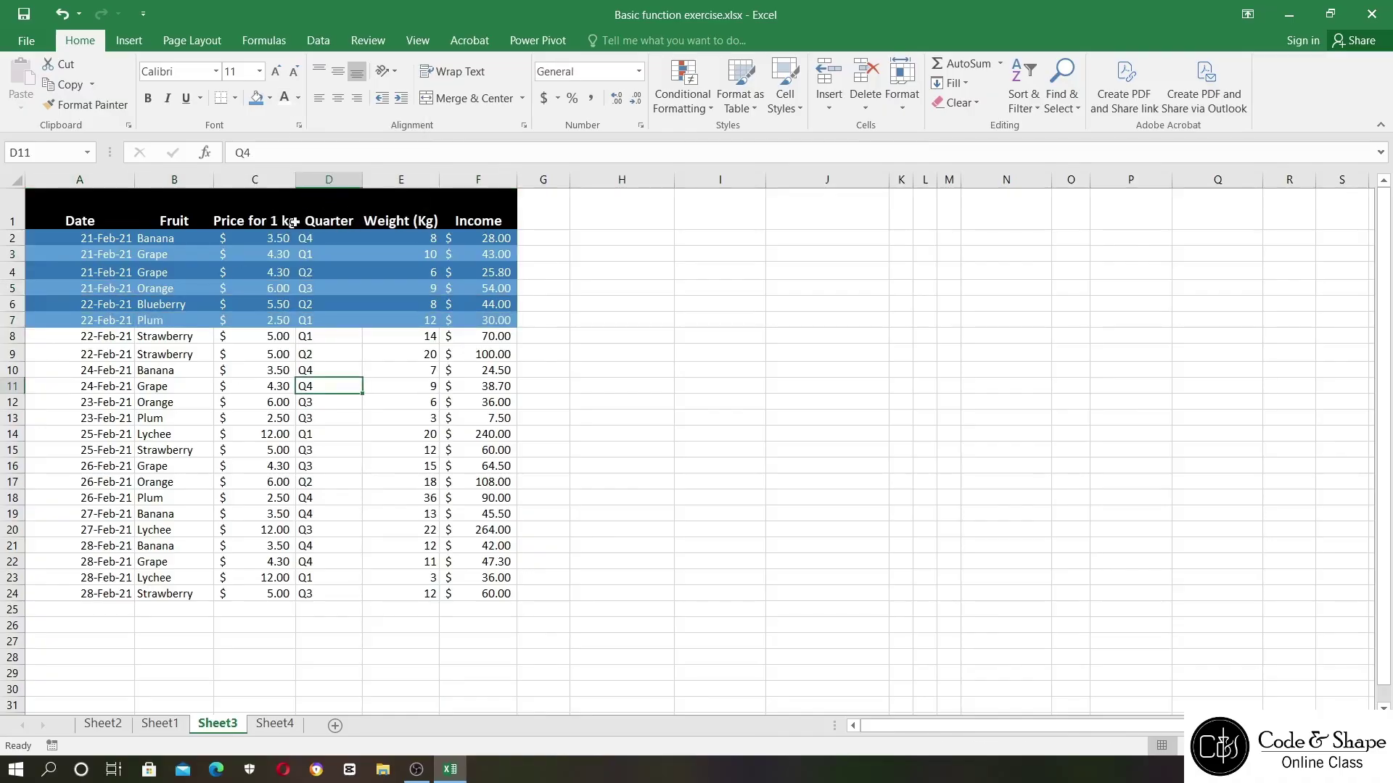
# - Return to the Sheet1 table and reapply the dark blue table style with the black header
pyautogui.click(171, 731)
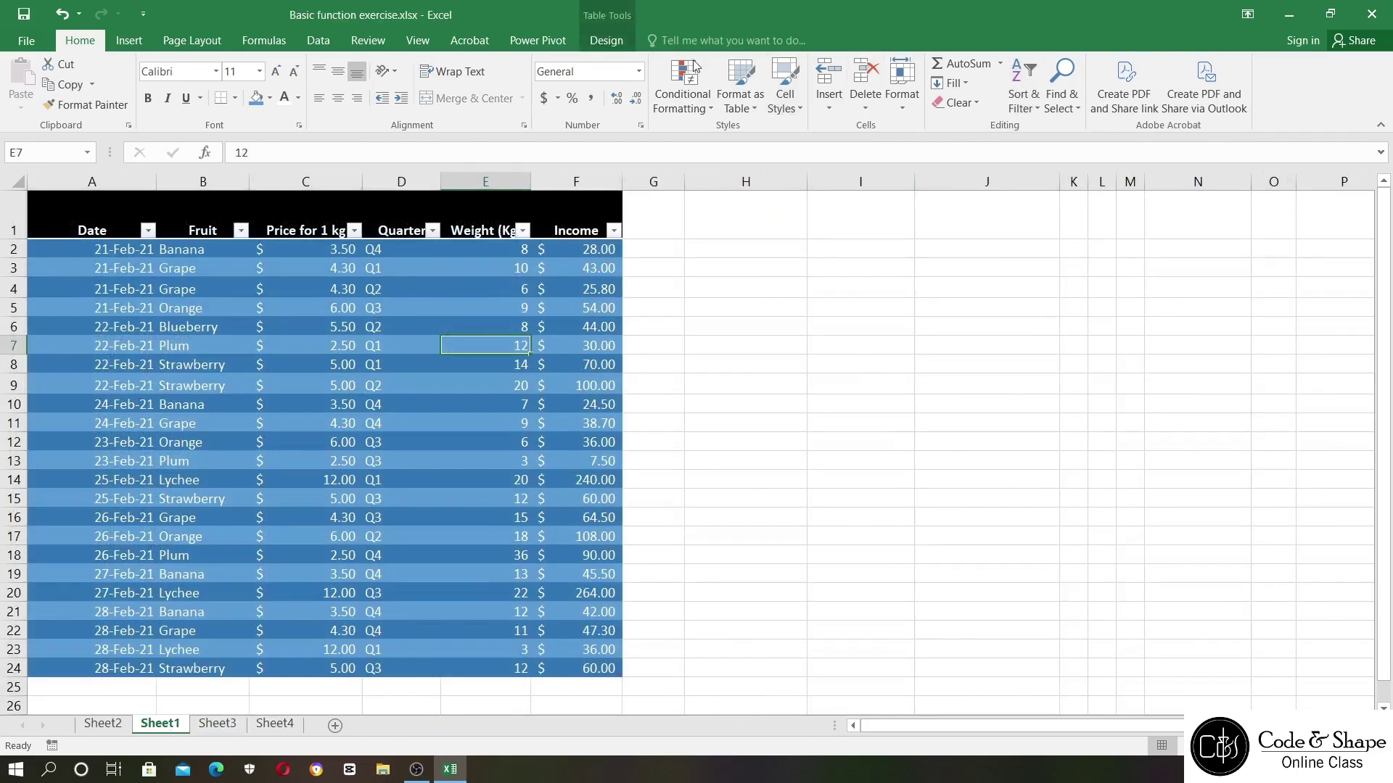
pyautogui.click(607, 40)
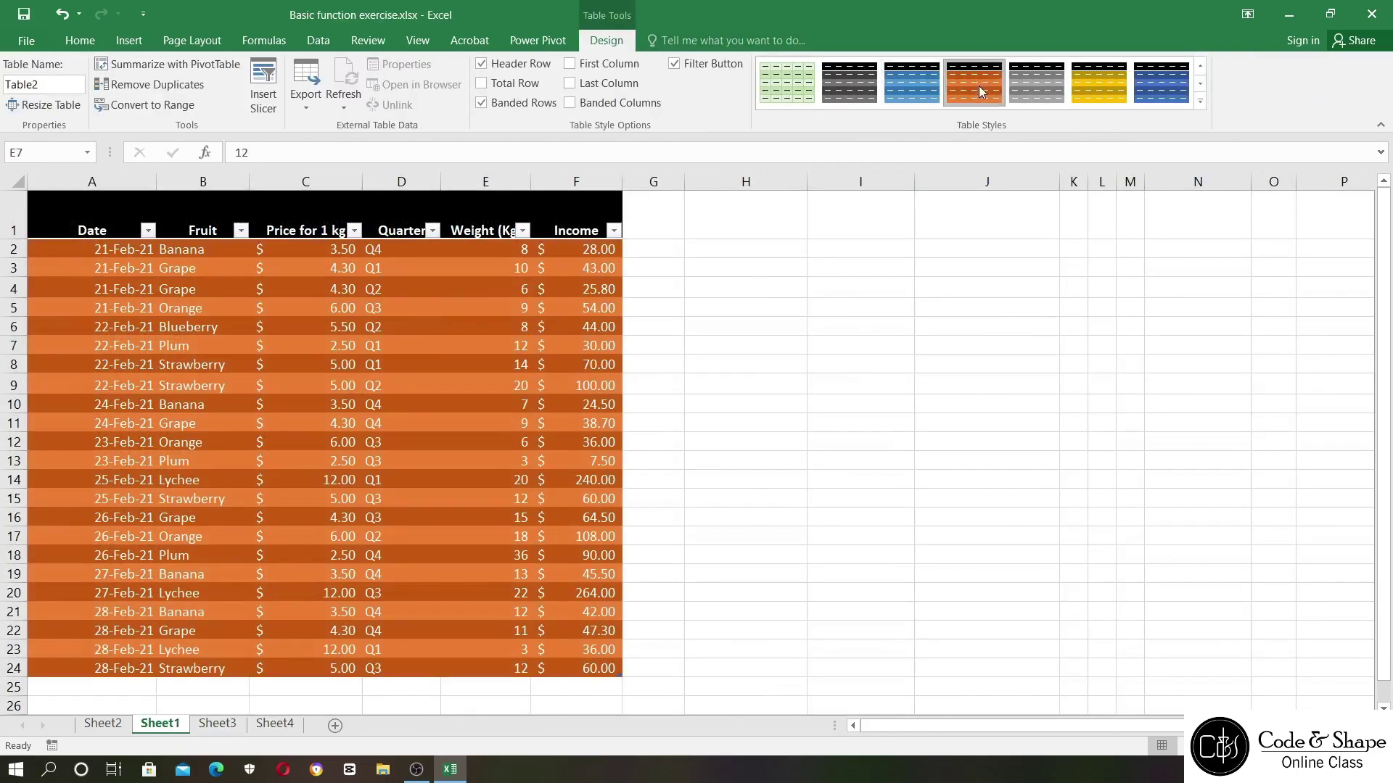
pyautogui.click(920, 92)
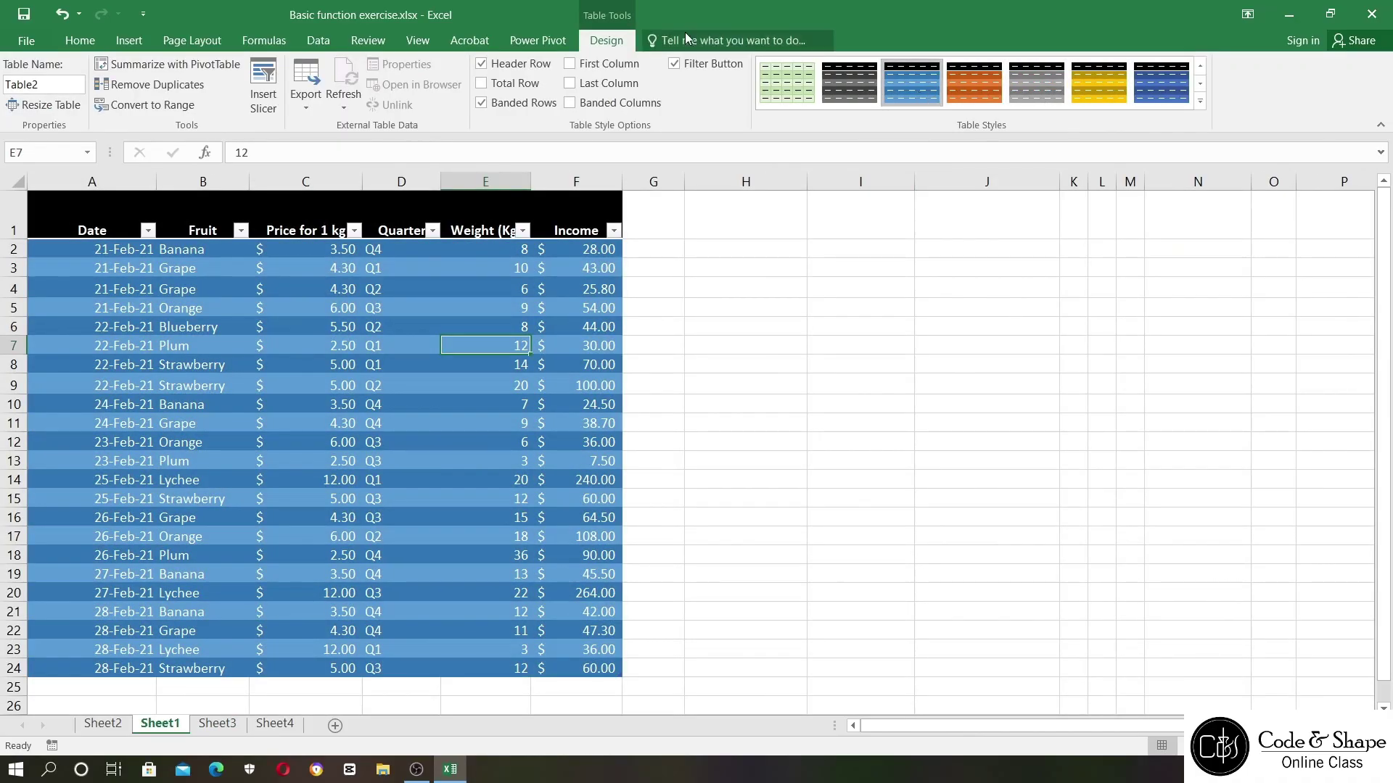
# - Turn the table's header row off and back on, and add a total row
pyautogui.click(482, 63)
pyautogui.click(482, 64)
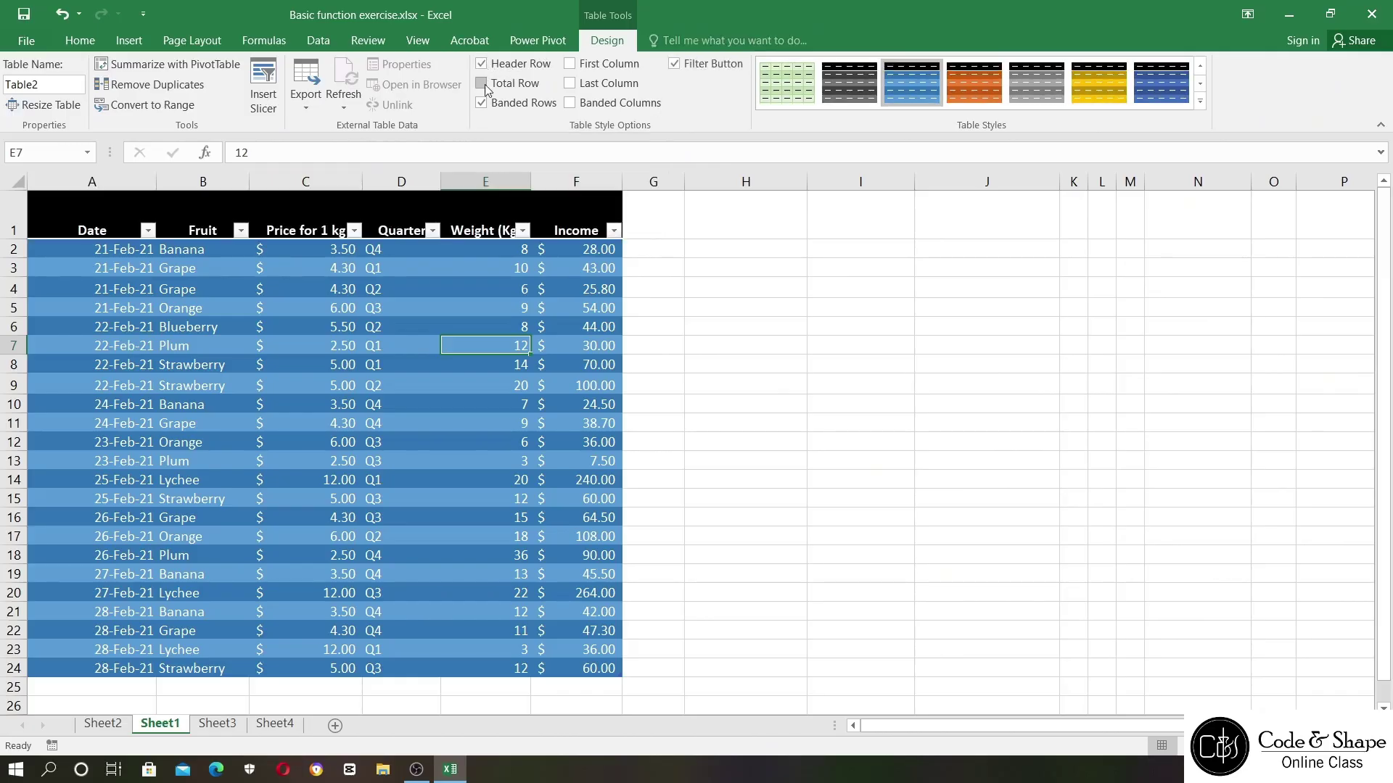
pyautogui.click(482, 84)
pyautogui.scroll(-1, 487, 470)
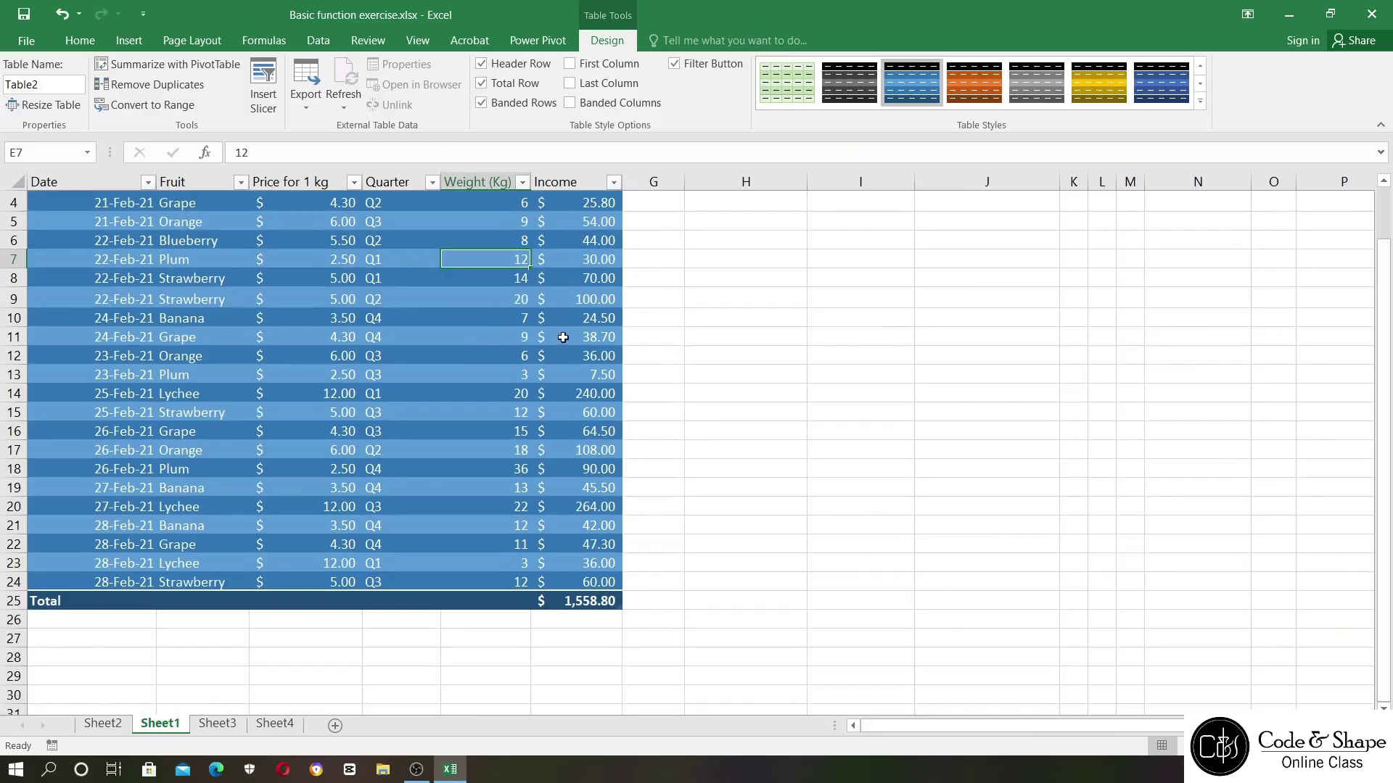
pyautogui.scroll(1, 563, 338)
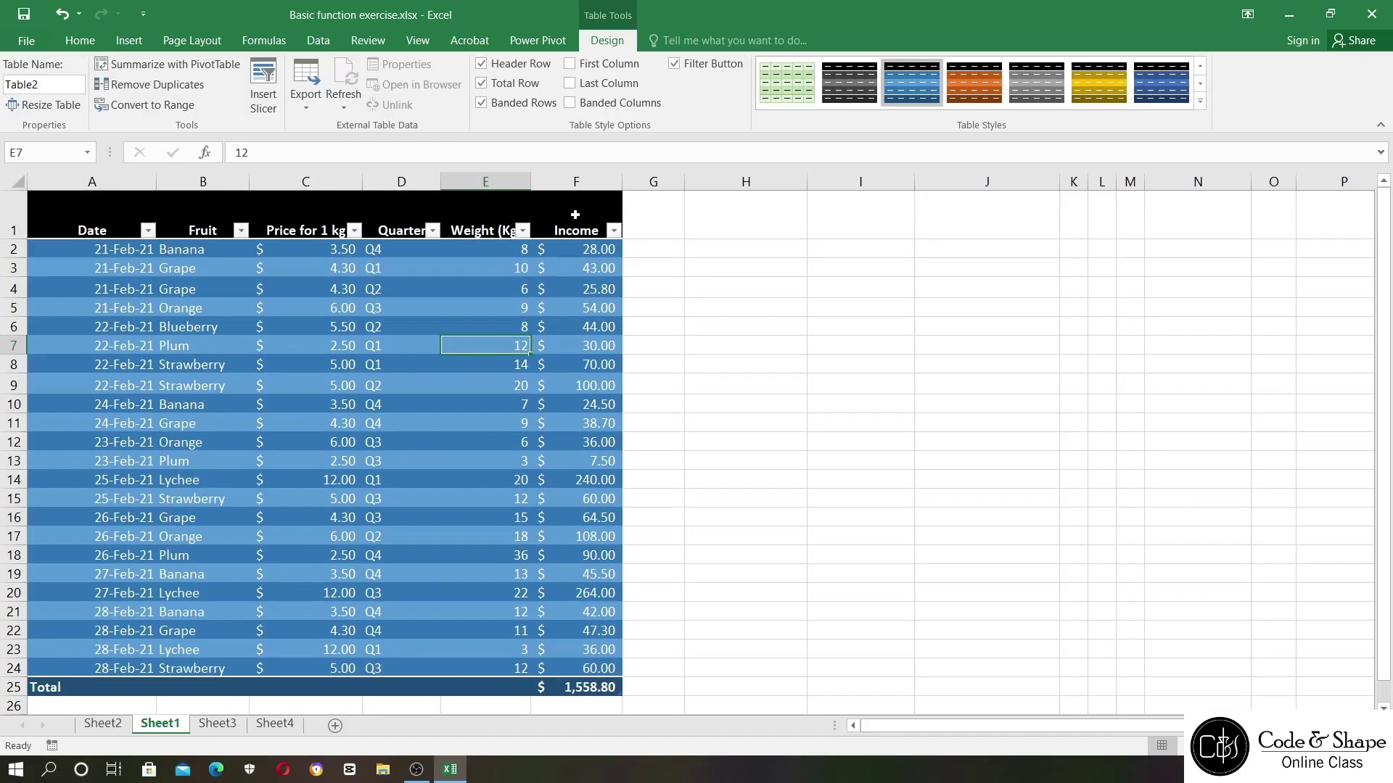
# - Set the Income column's summary in the total row, F25, to Average
pyautogui.click(571, 690)
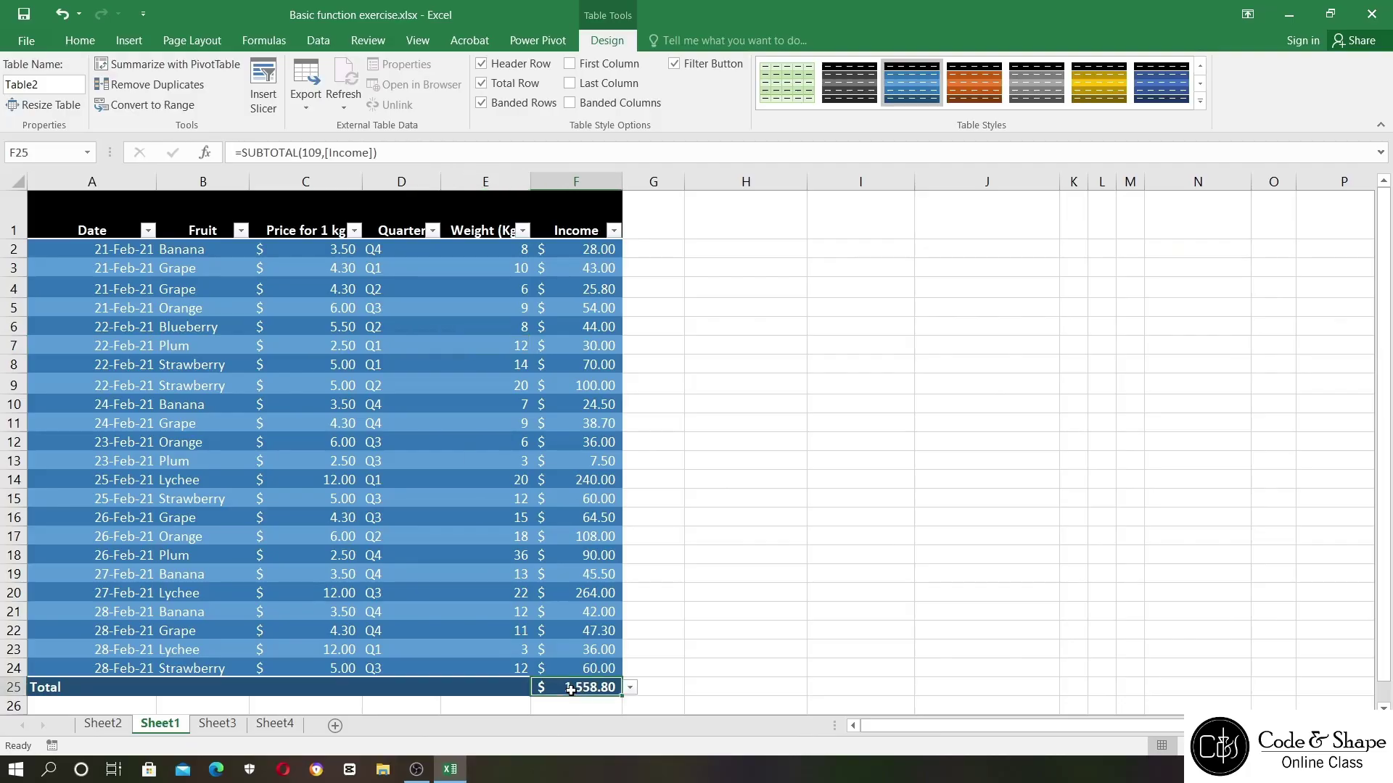
pyautogui.click(629, 692)
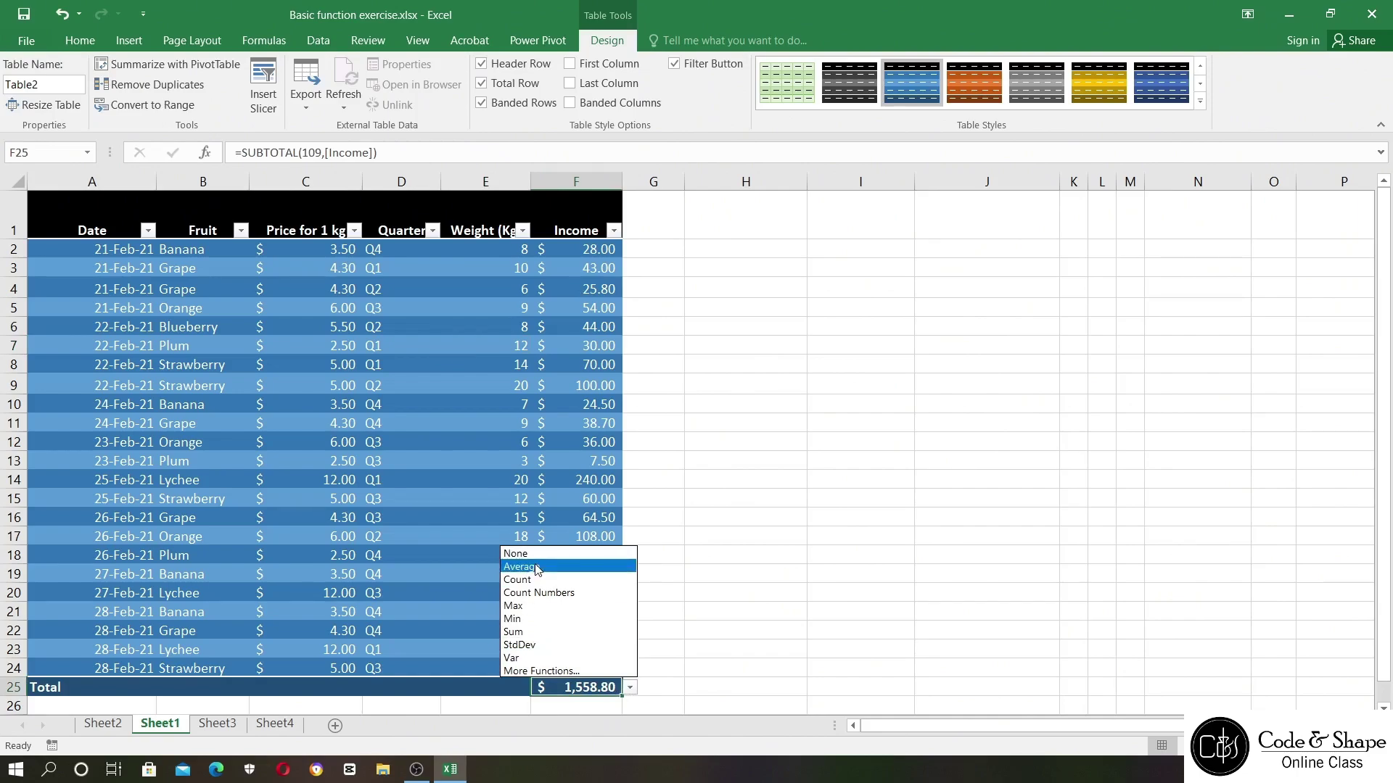
pyautogui.click(537, 567)
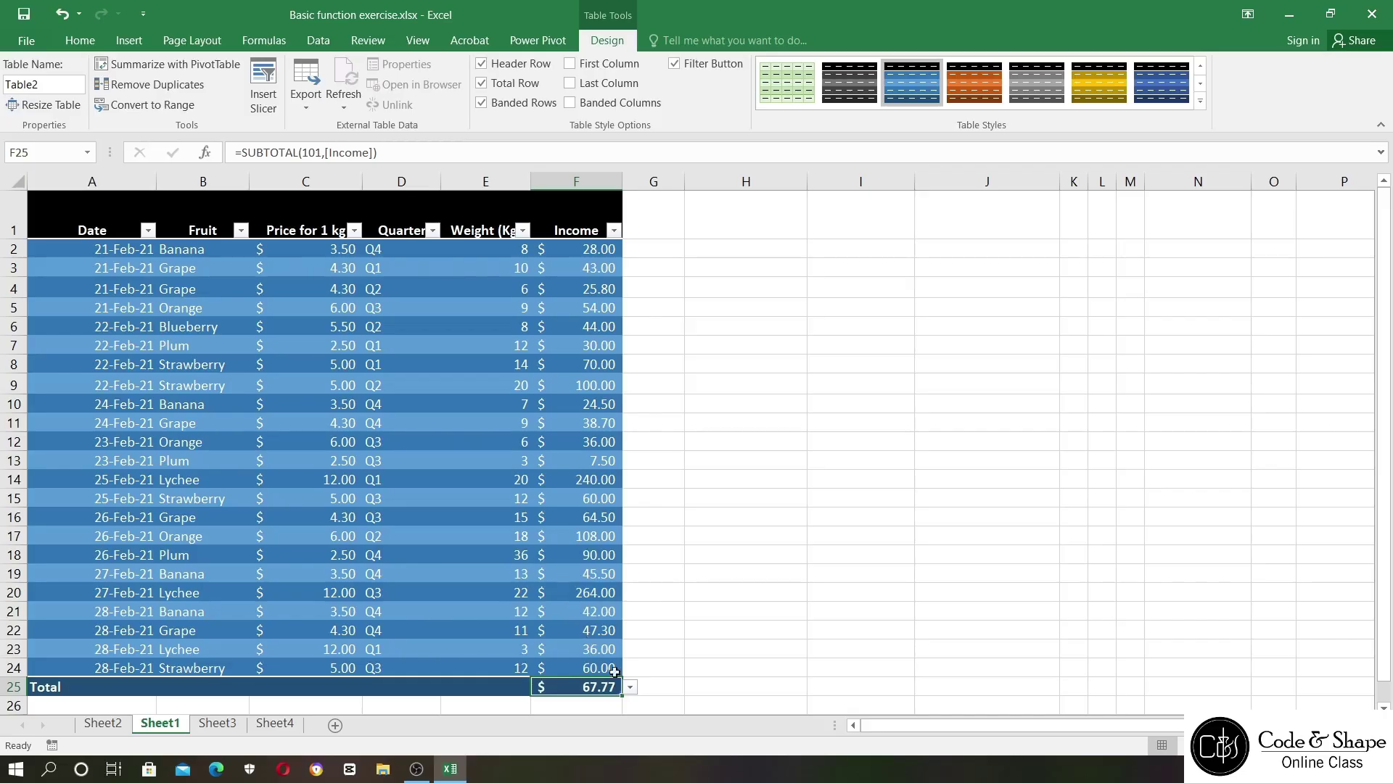
# - Check the summary functions available for the Weight (Kg) column in the total row, leaving the choice unmade
pyautogui.click(523, 692)
pyautogui.click(538, 688)
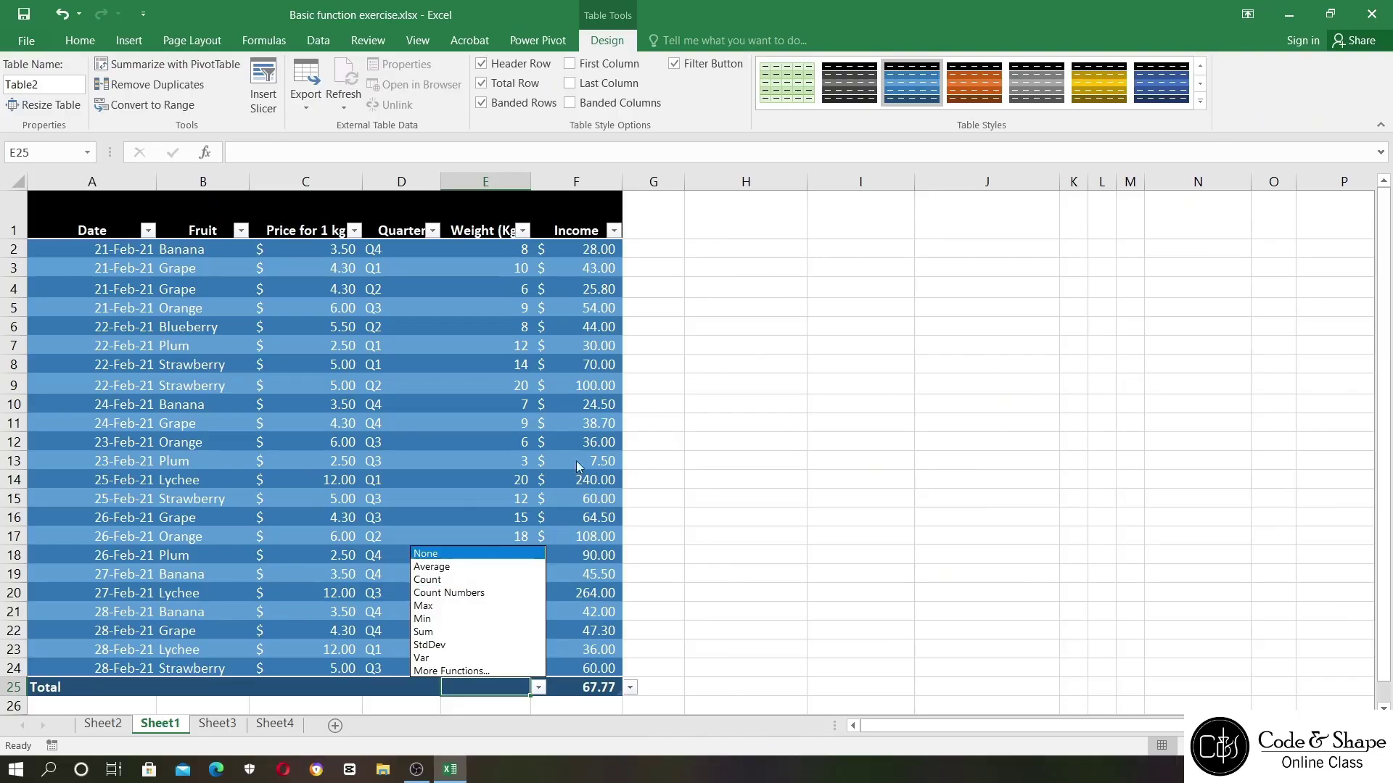
pyautogui.press('Escape')
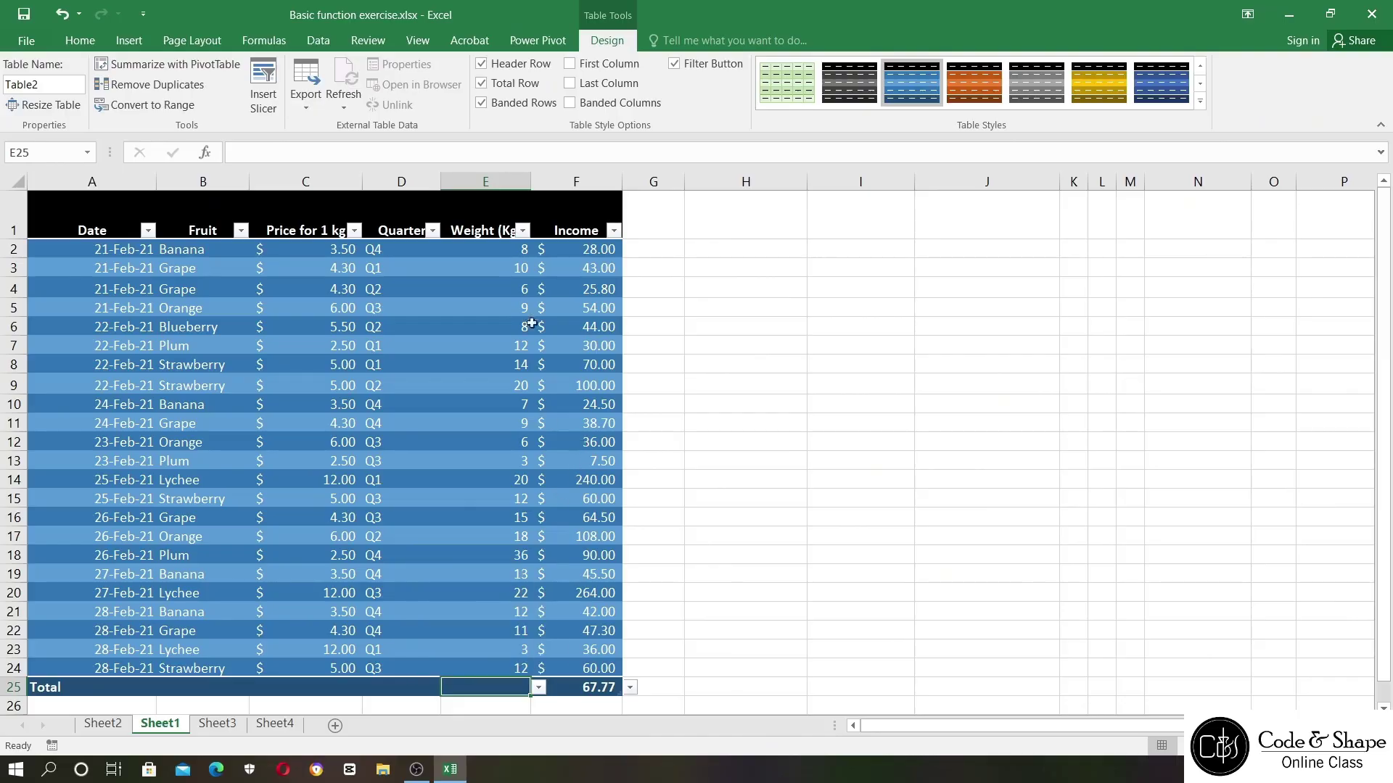
# - Toggle the table's banded rows off and back on to compare the row shading
pyautogui.click(483, 103)
pyautogui.click(482, 103)
pyautogui.click(482, 103)
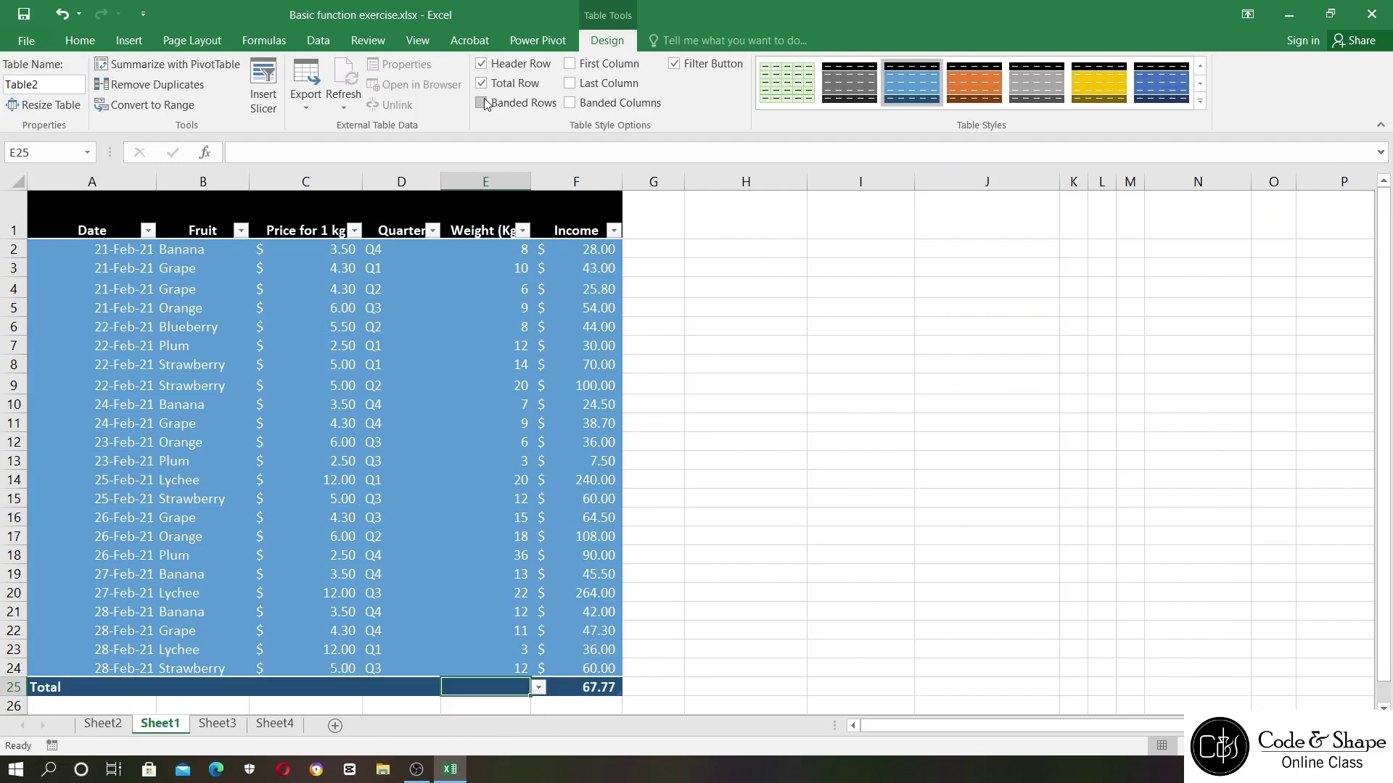
pyautogui.click(483, 103)
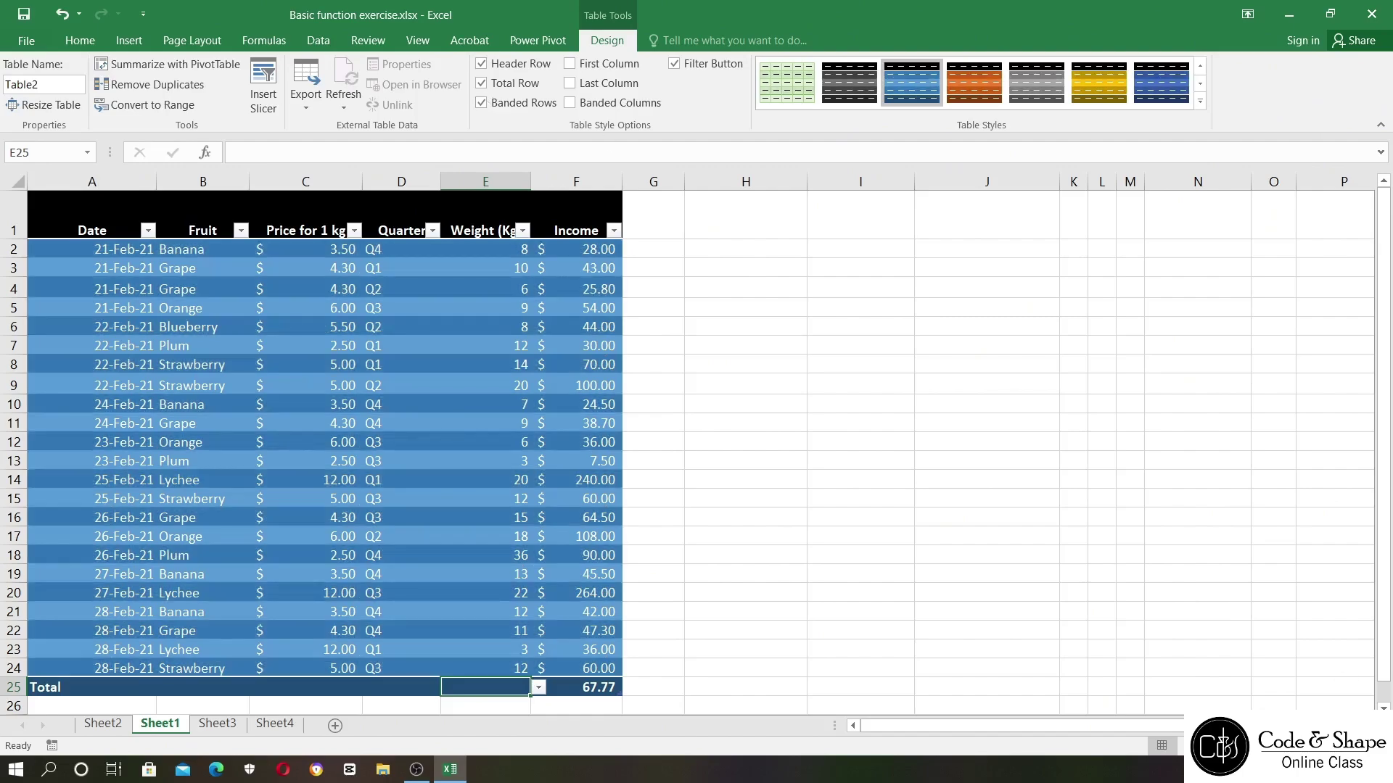
# - Turn off the table's banded rows, inspect the Orange and Blueberry records without shading, and restore the banding to trace row 6 across
pyautogui.scroll(5, 689, 443)
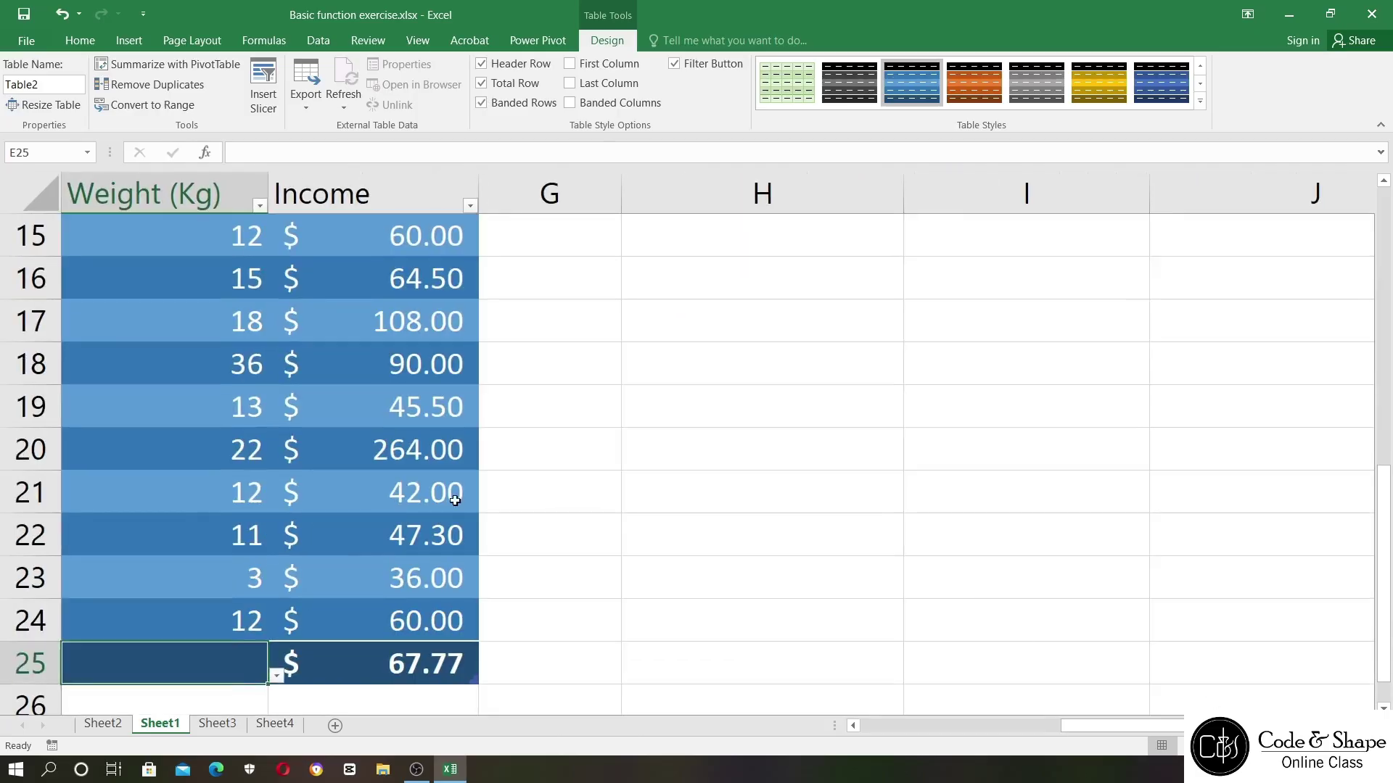
pyautogui.moveTo(941, 731); pyautogui.dragTo(859, 729)
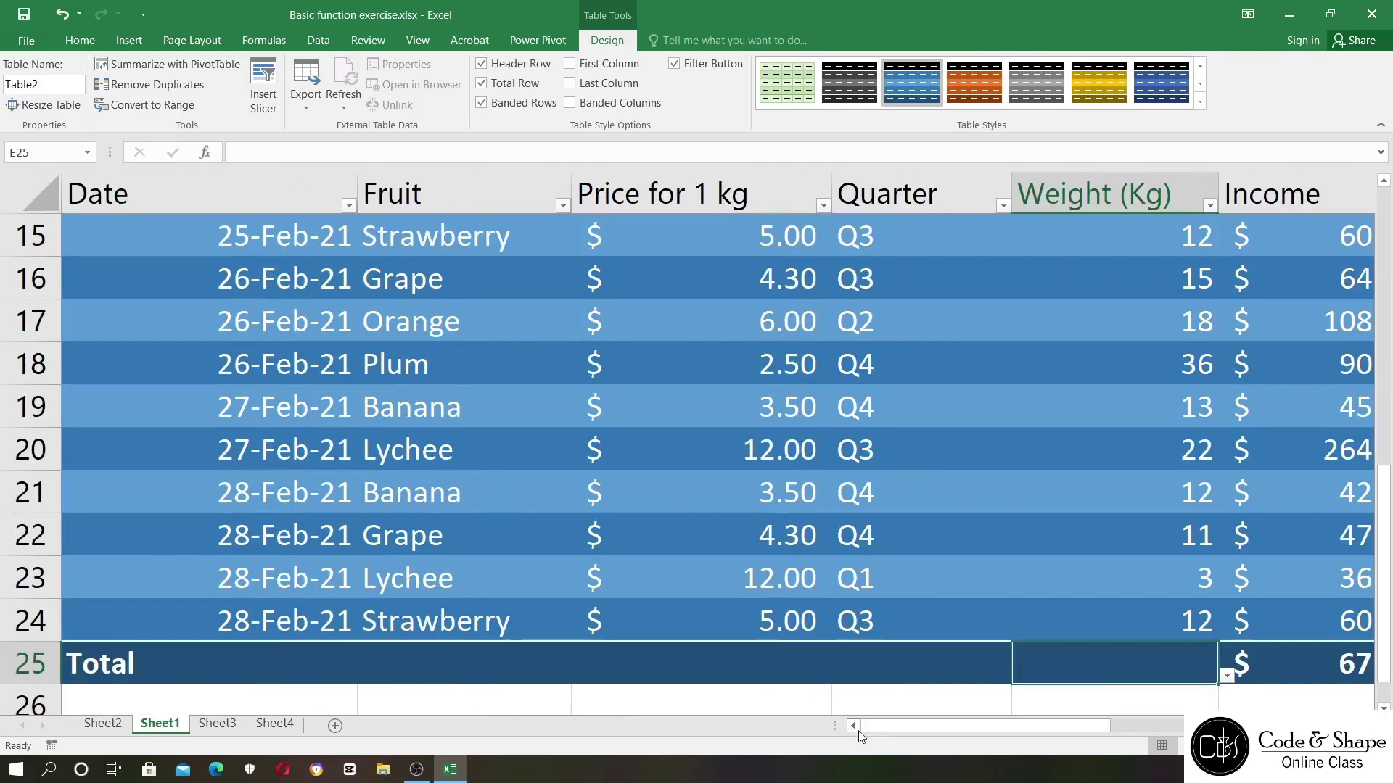
pyautogui.scroll(3, 499, 470)
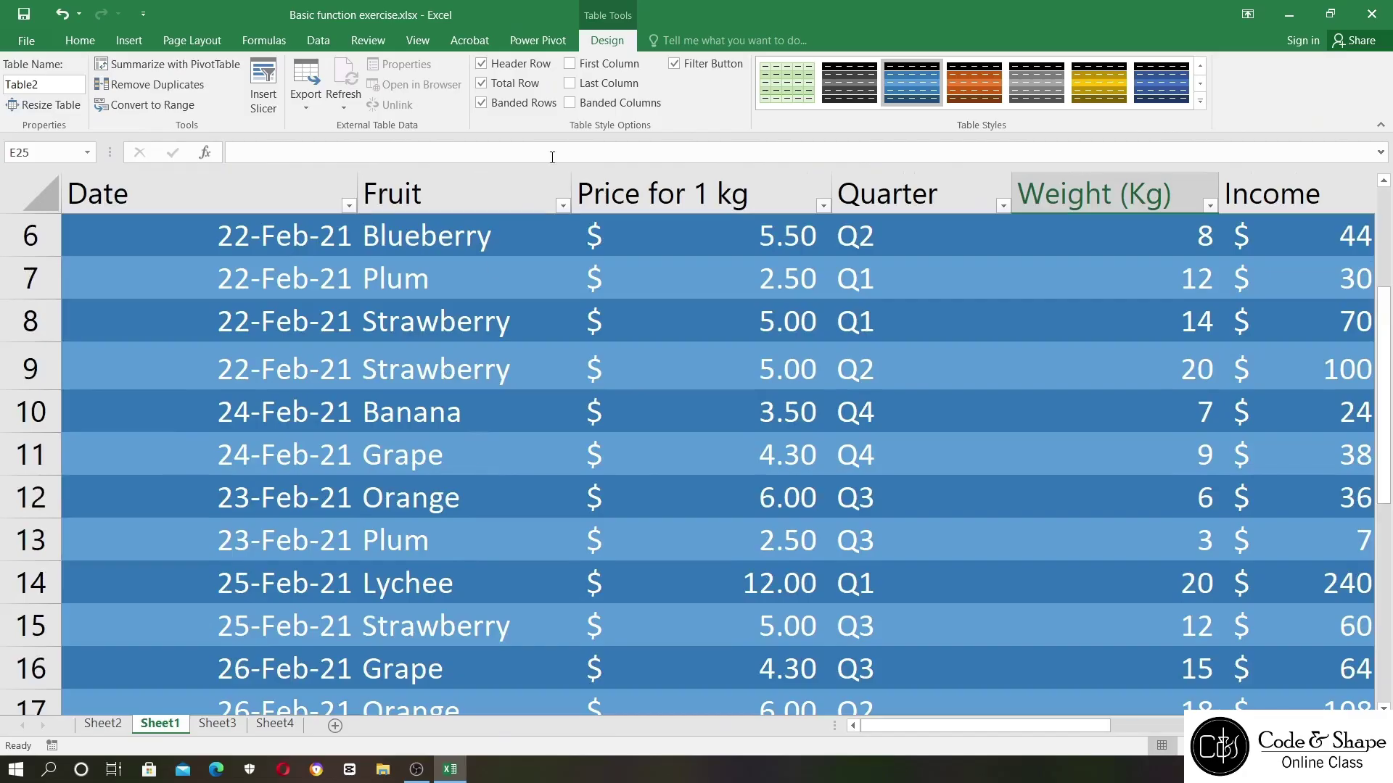
pyautogui.click(481, 104)
pyautogui.scroll(7, 465, 457)
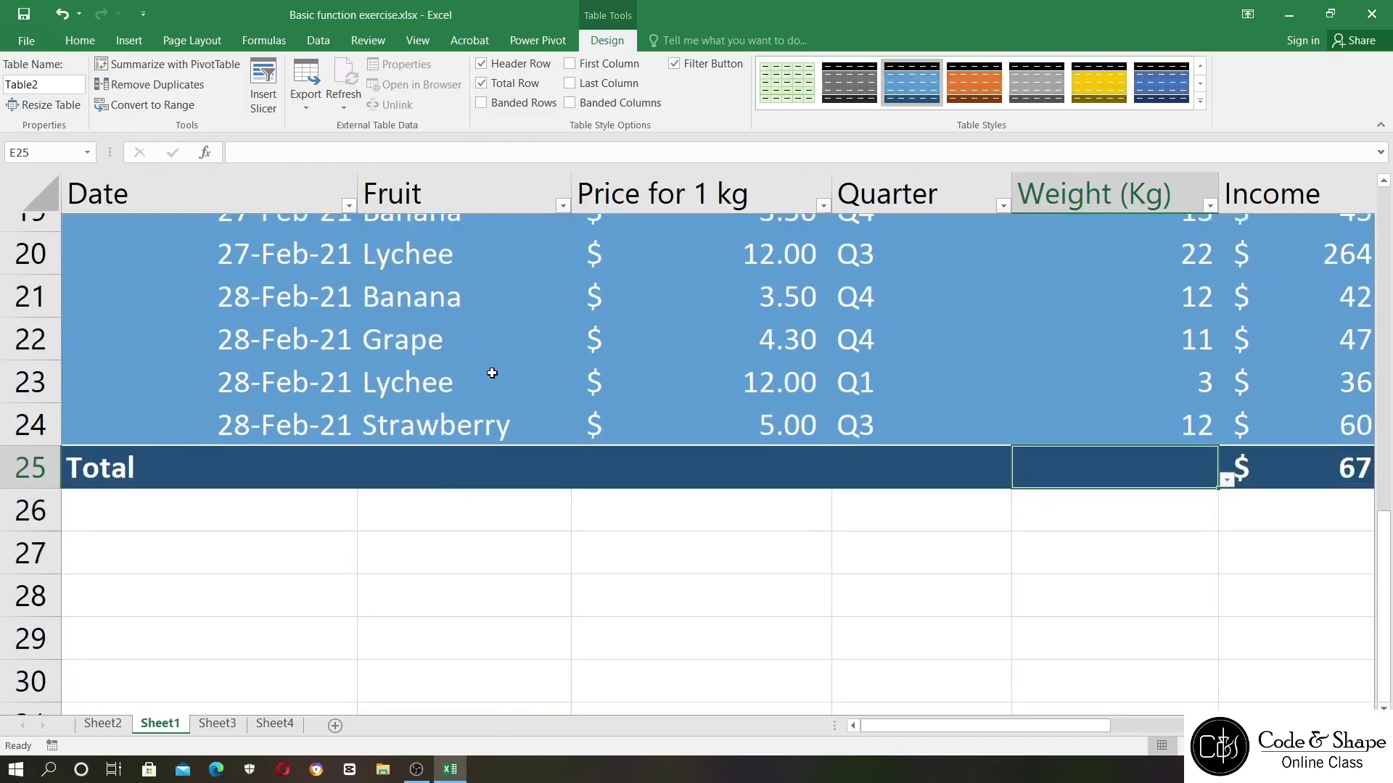
pyautogui.click(317, 501)
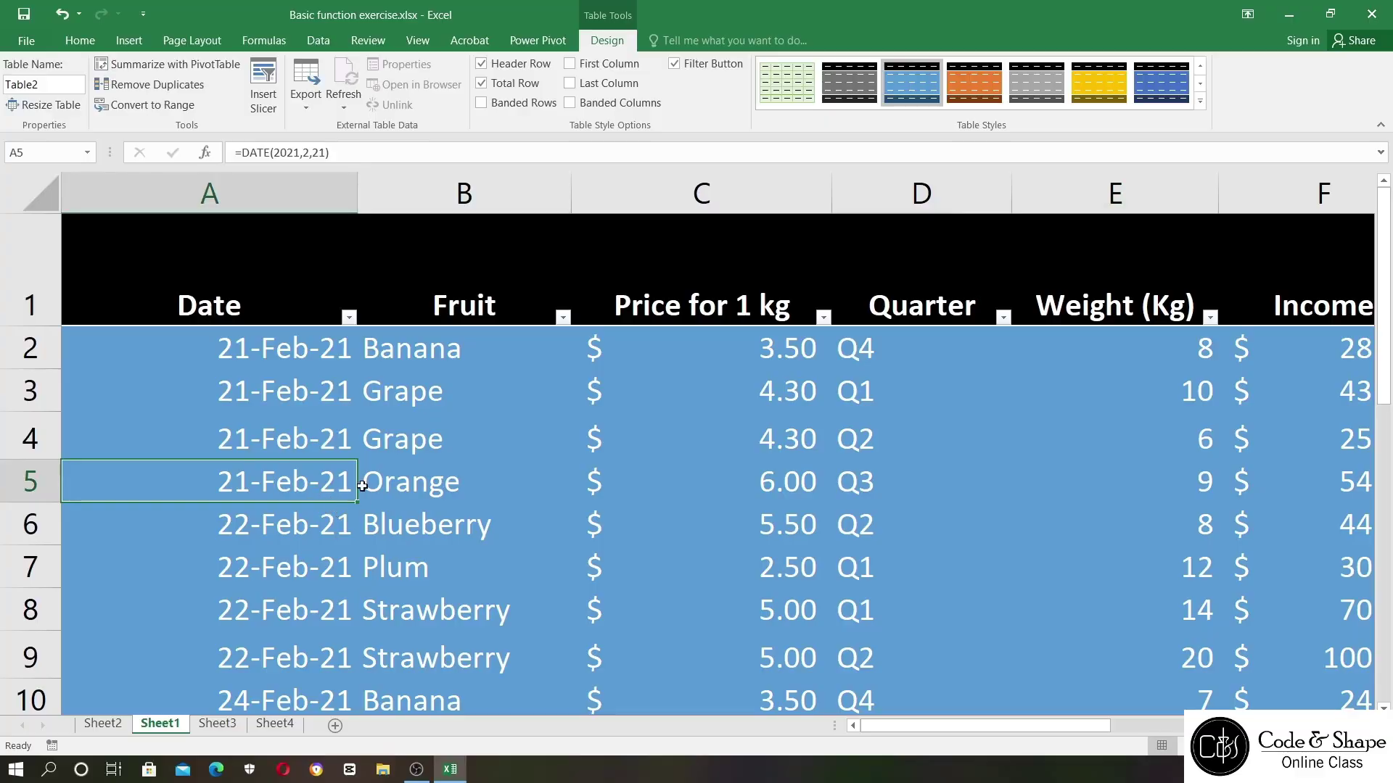
pyautogui.click(403, 483)
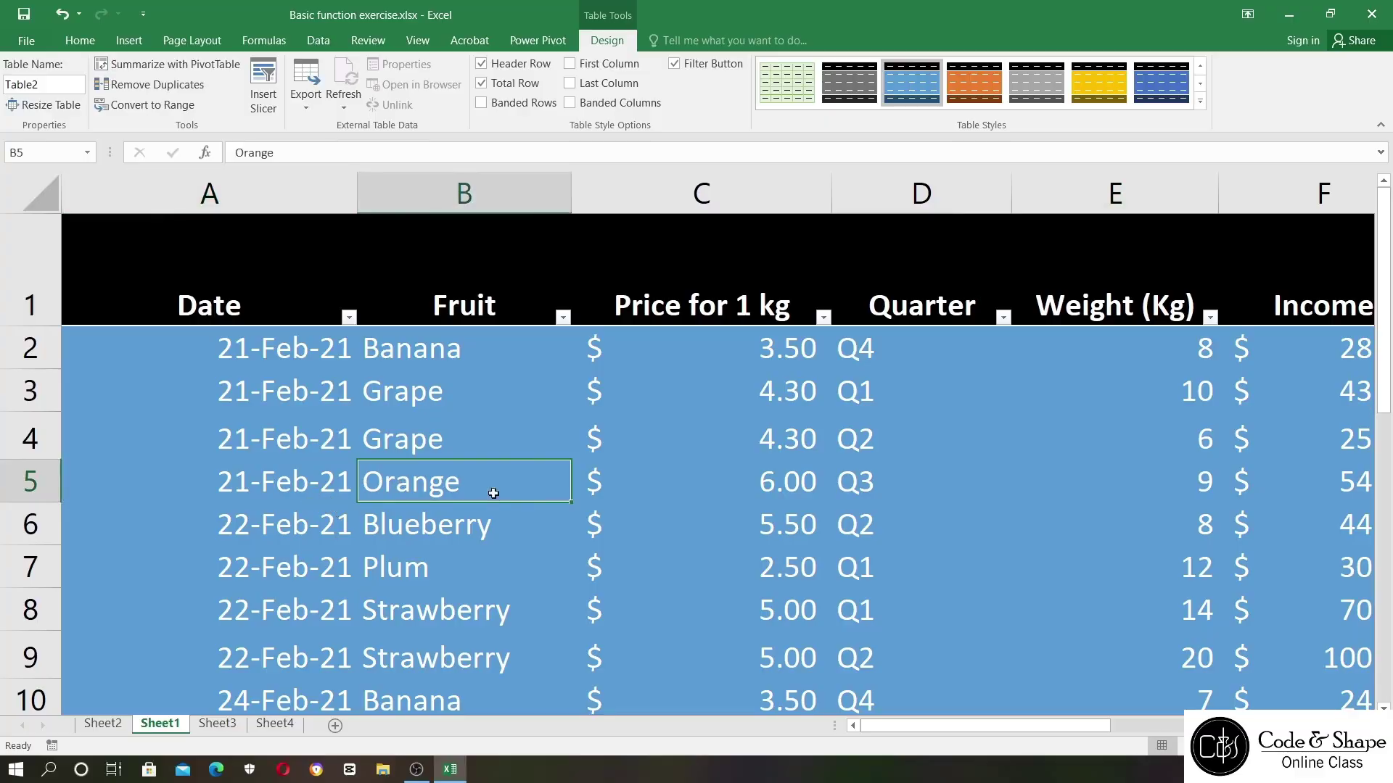
pyautogui.click(723, 492)
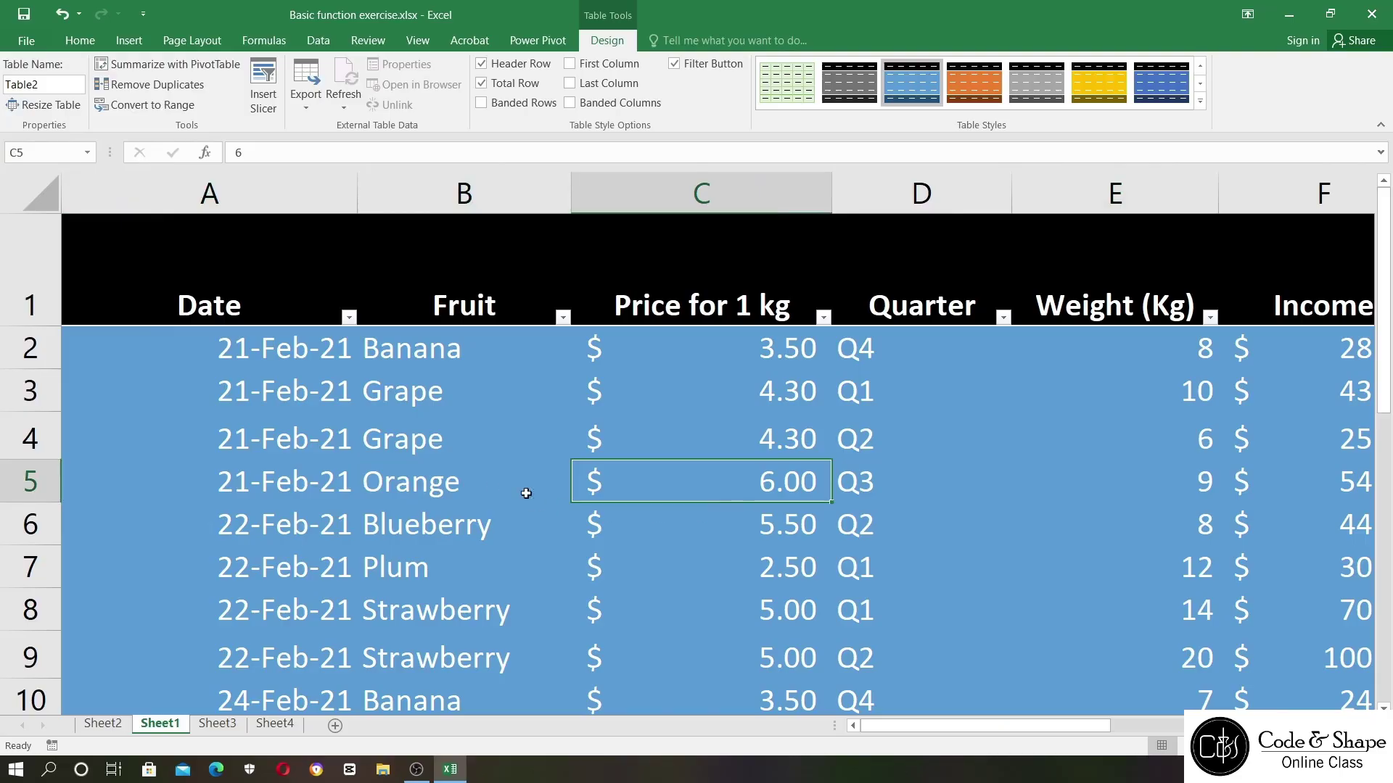
pyautogui.click(736, 550)
pyautogui.click(748, 530)
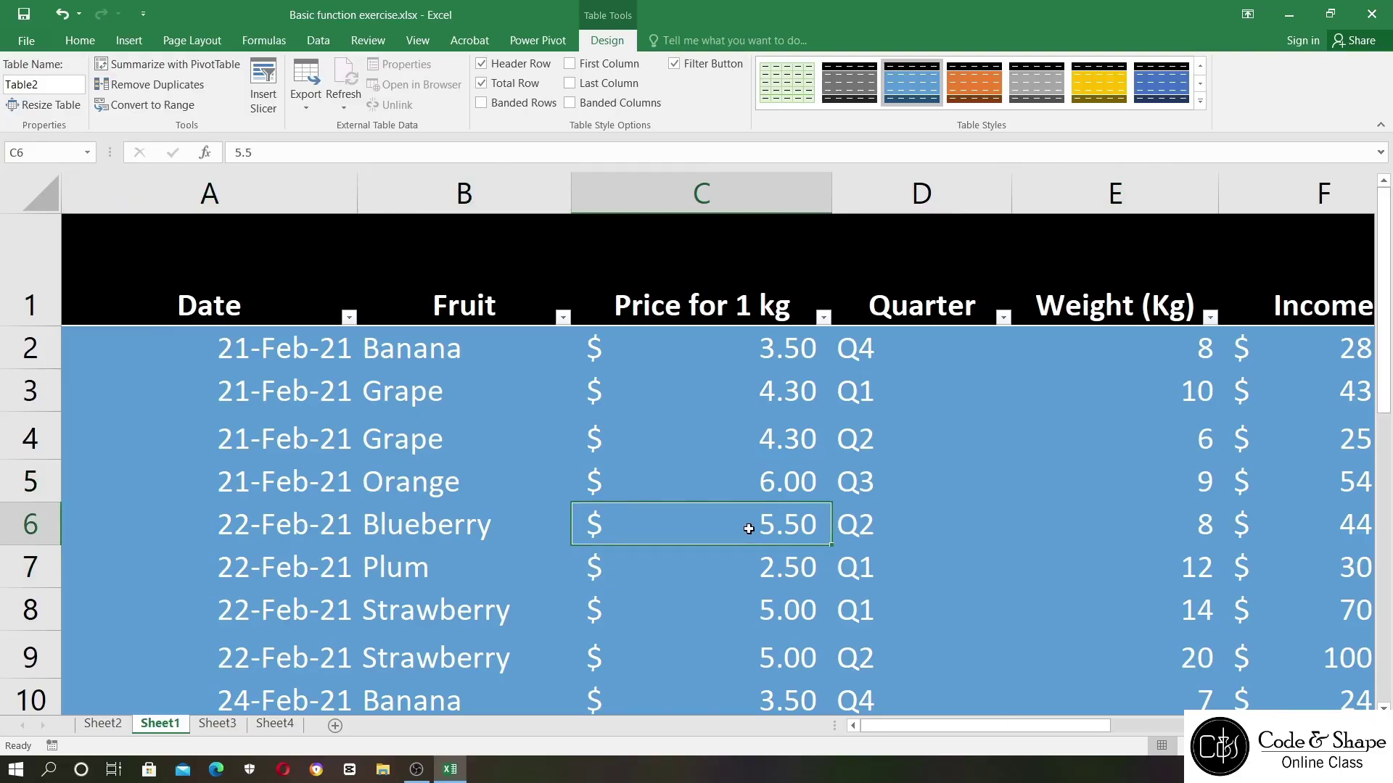
pyautogui.click(538, 106)
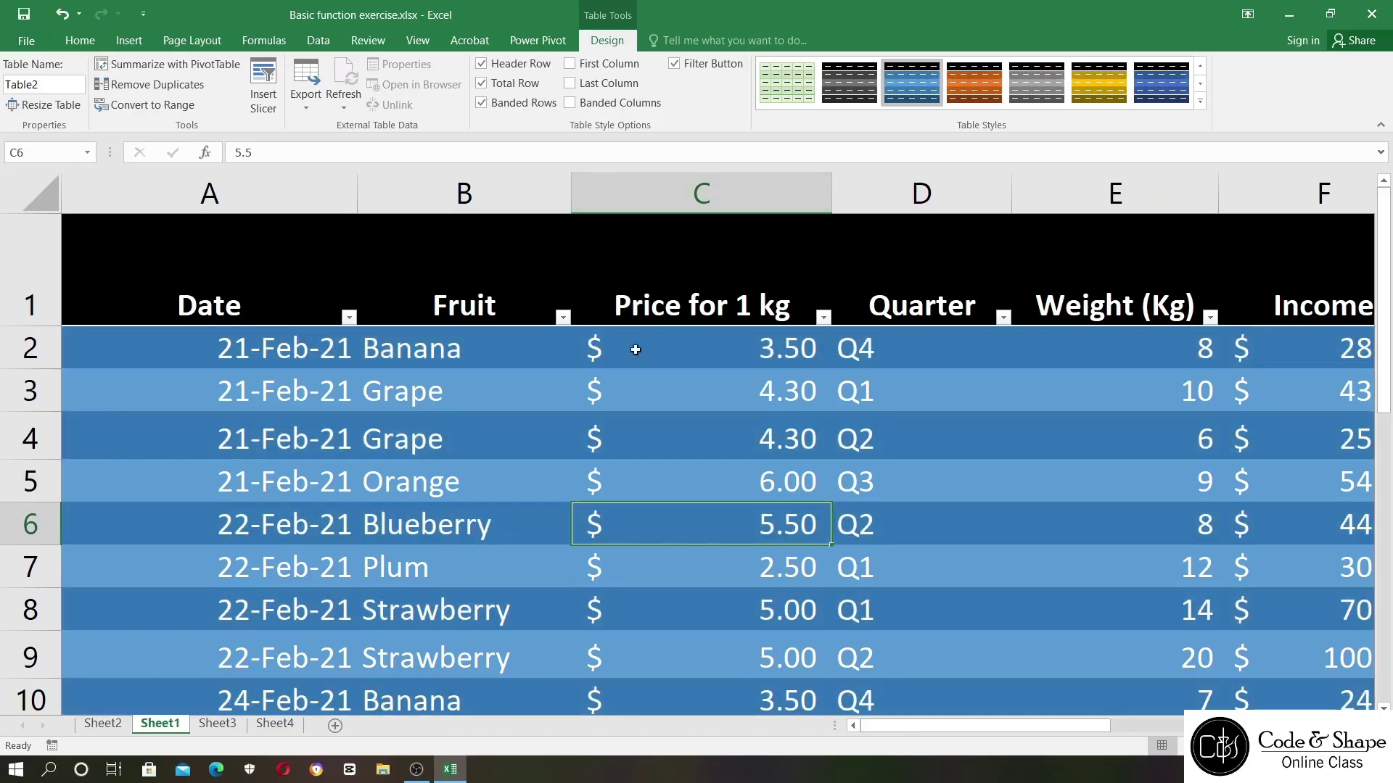
pyautogui.moveTo(249, 537); pyautogui.dragTo(1230, 525)
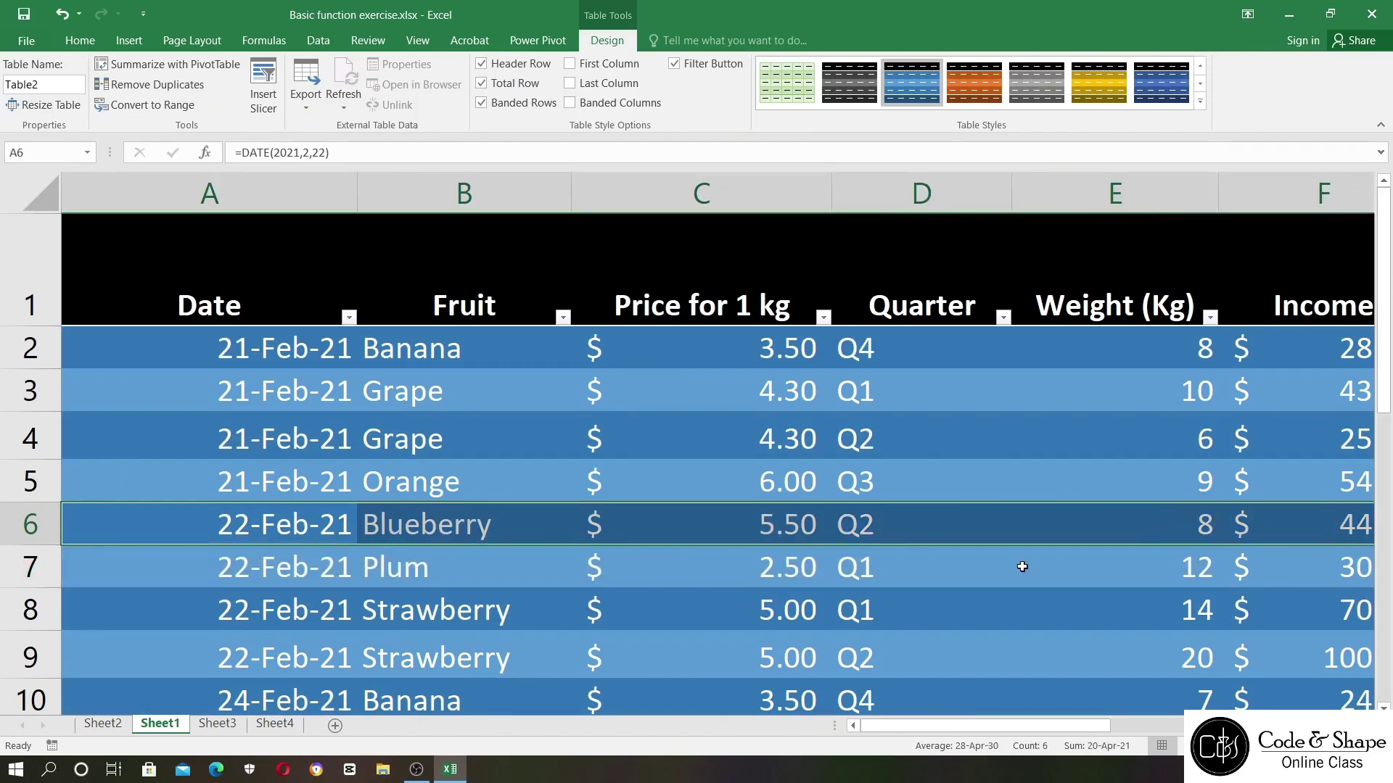
# - Try banded columns in place of banded rows on the table, and switch back to banded rows
pyautogui.click(483, 106)
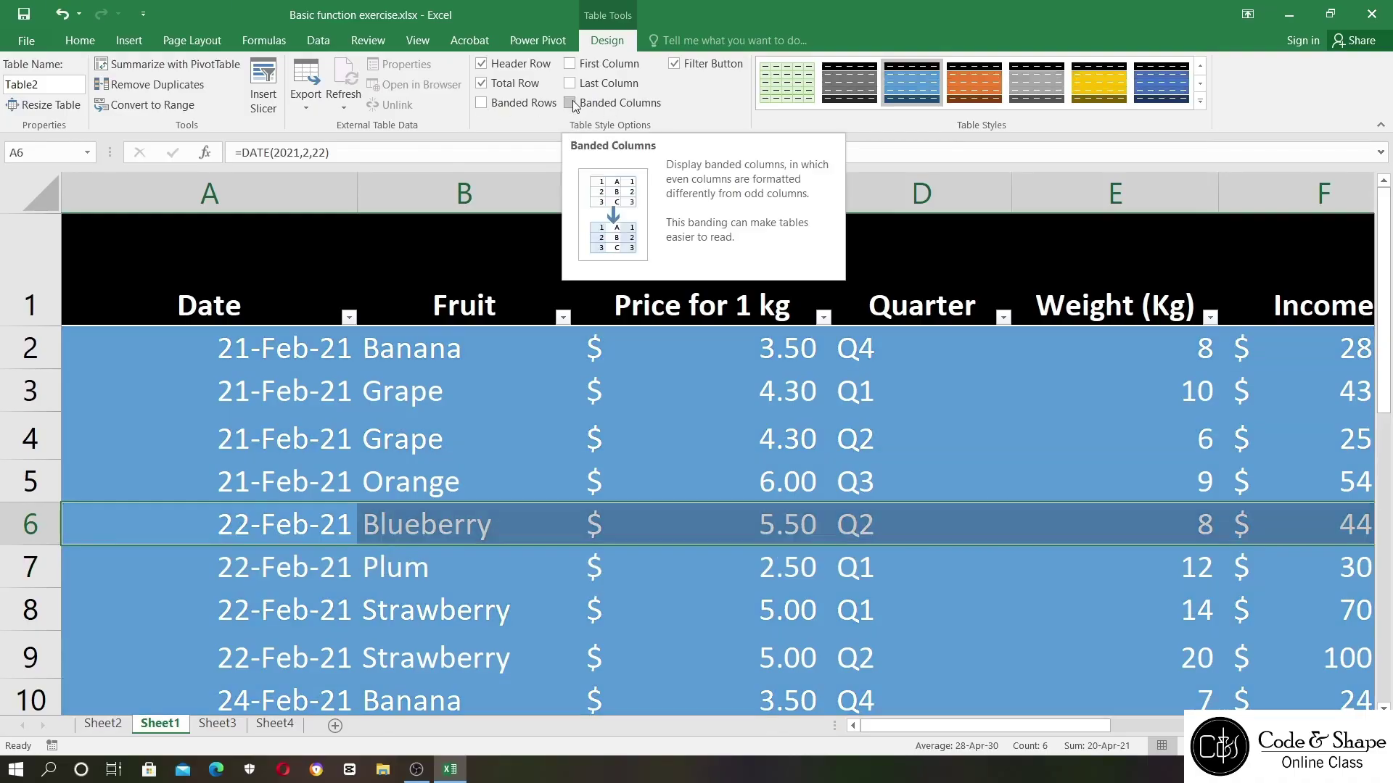
pyautogui.click(571, 104)
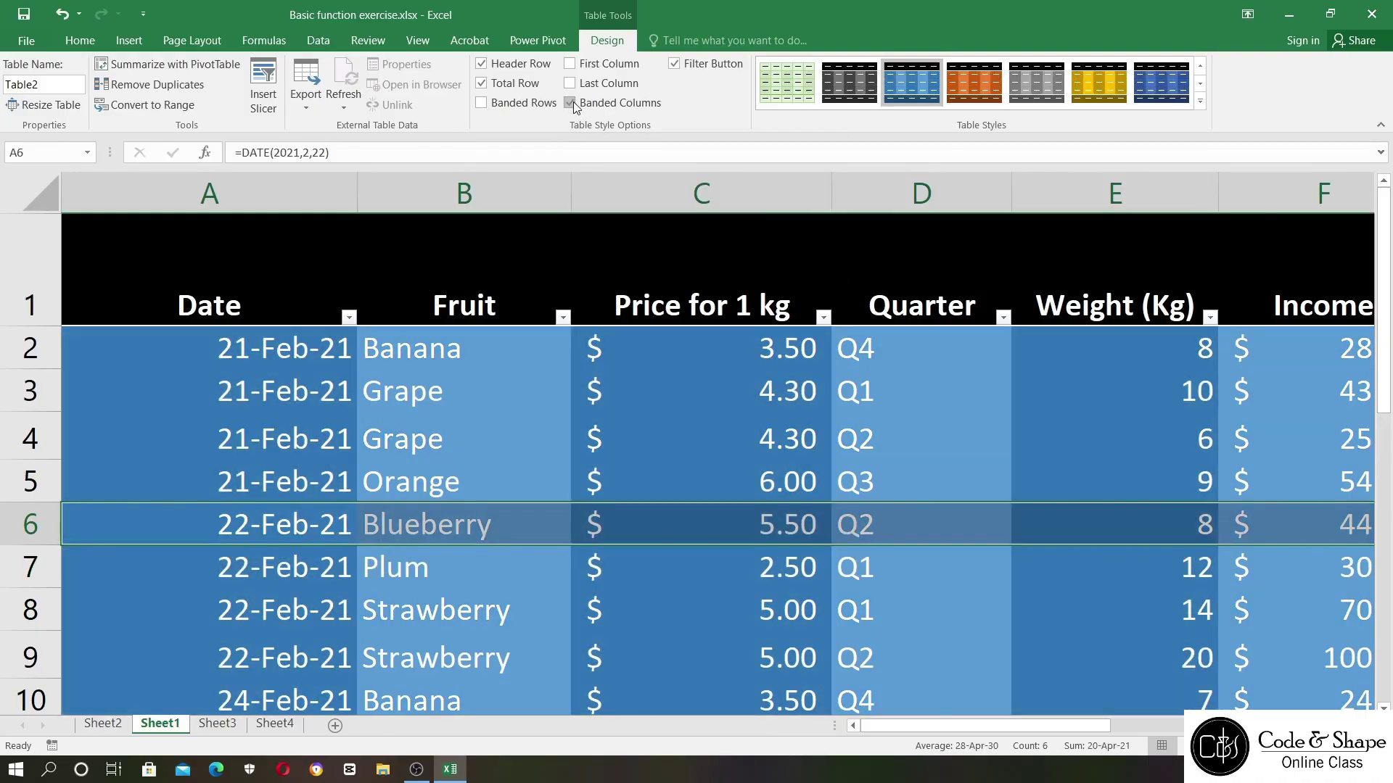
pyautogui.click(572, 104)
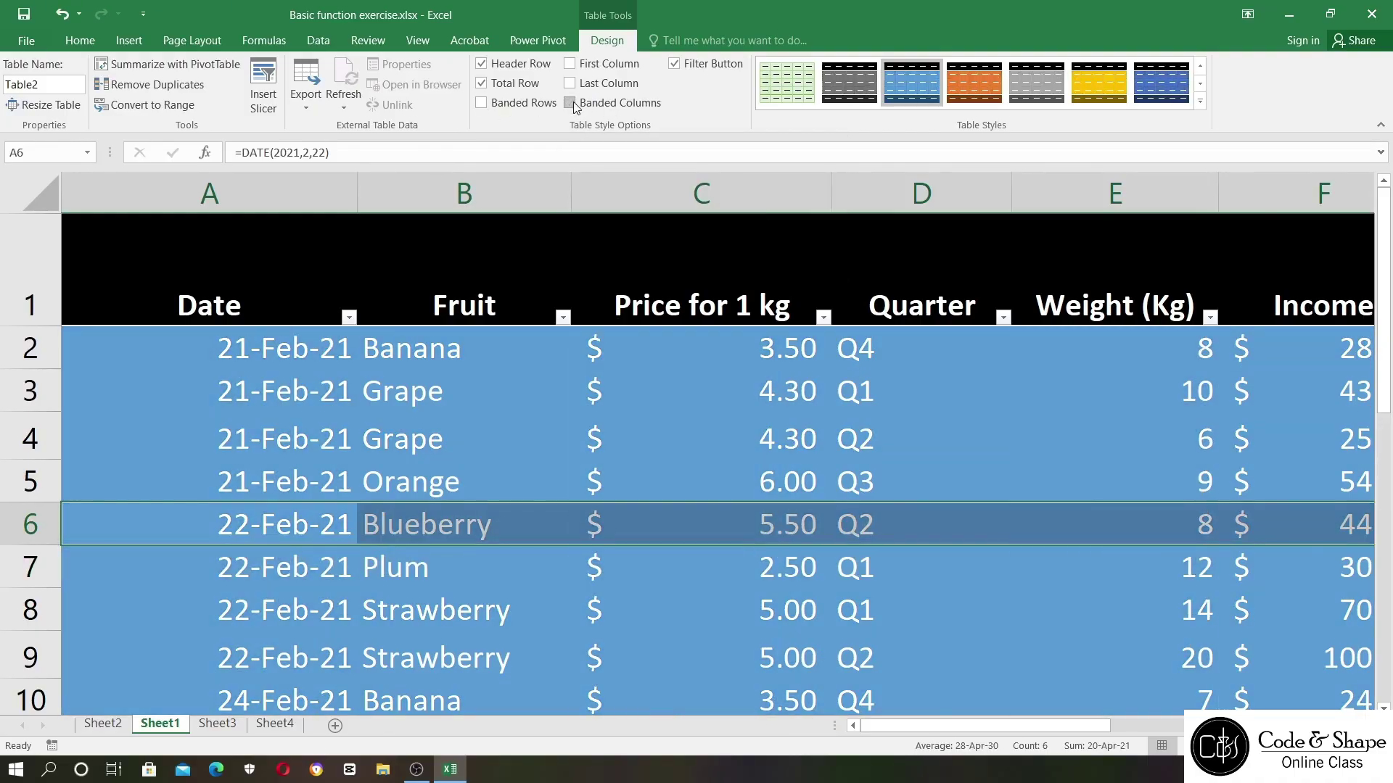
pyautogui.click(482, 103)
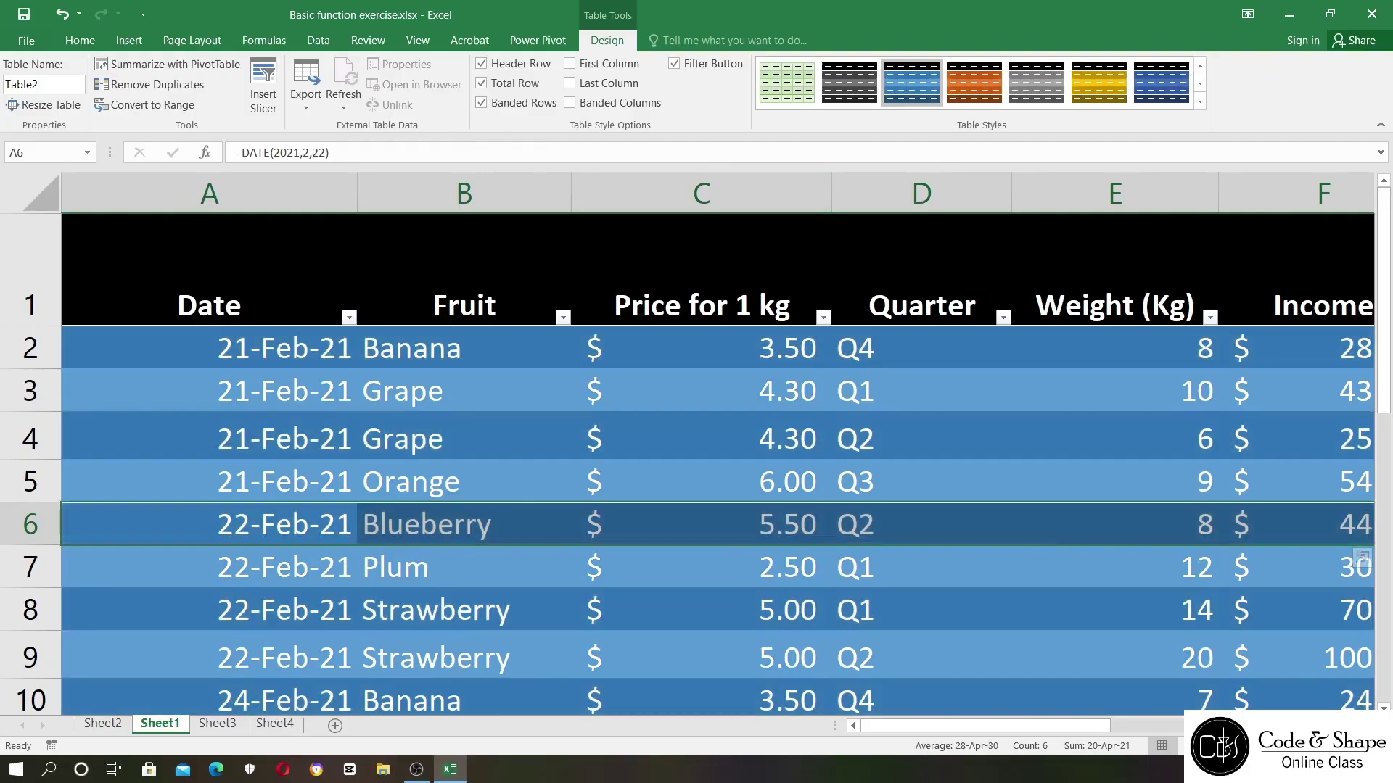
# - Examine the table's Date and Fruit columns and its first record, A2:F2, to compare the reading direction with the row banding
pyautogui.moveTo(1315, 747); pyautogui.dragTo(1302, 747)
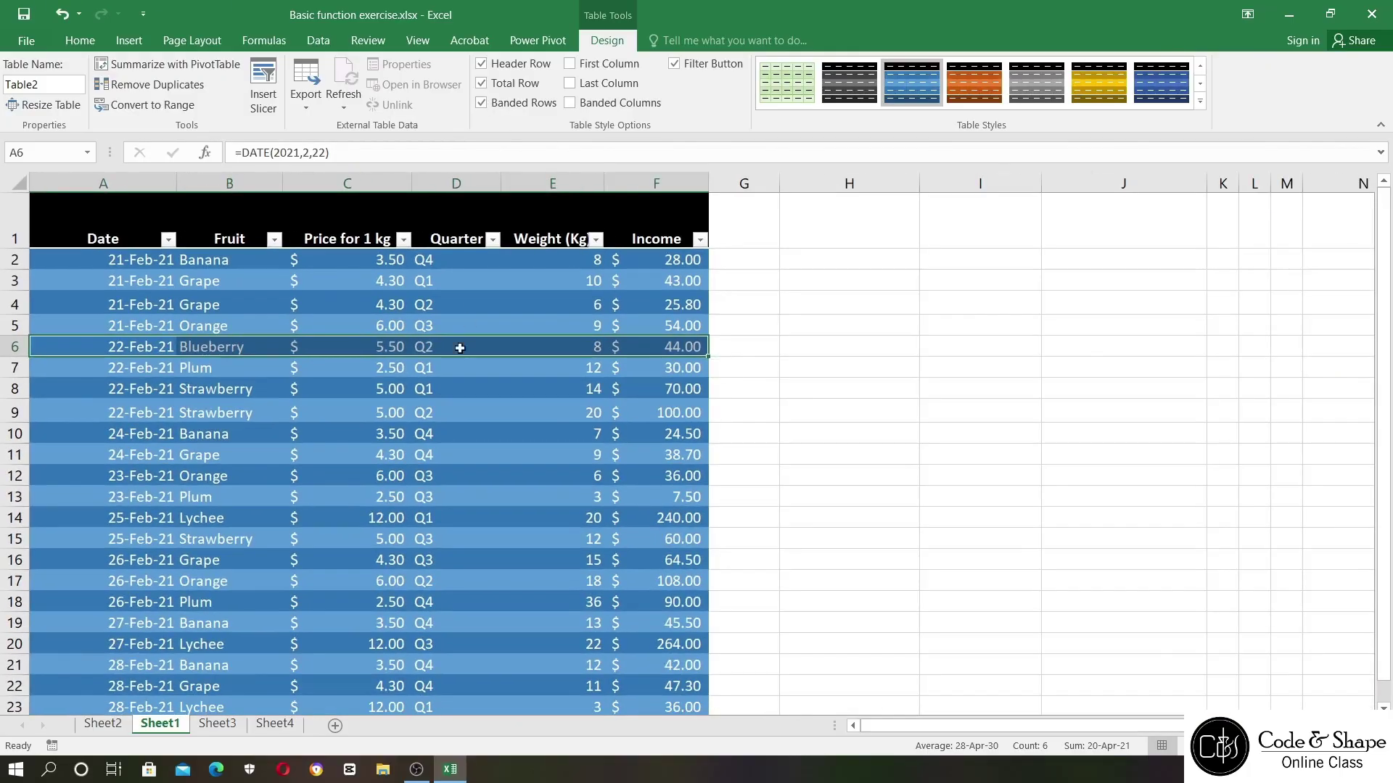
pyautogui.click(426, 432)
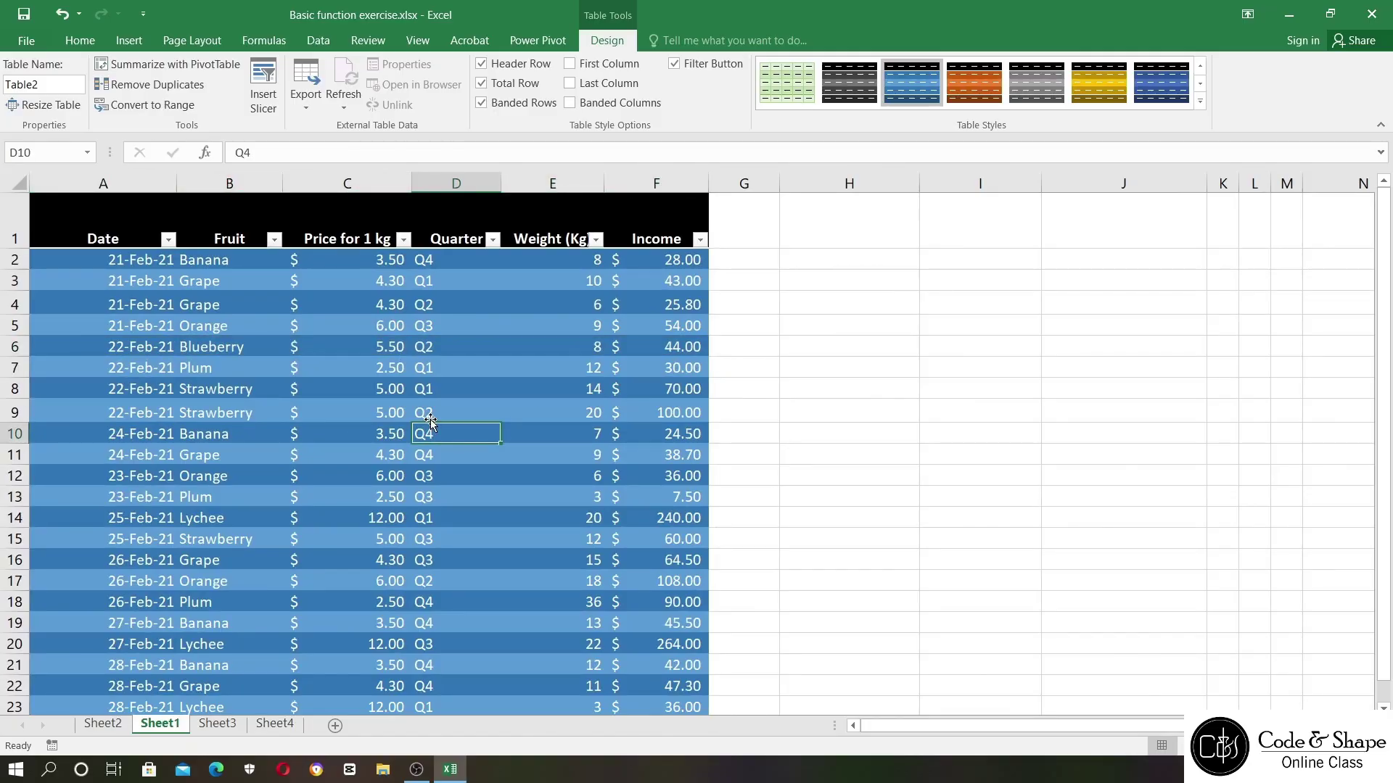
pyautogui.click(136, 197)
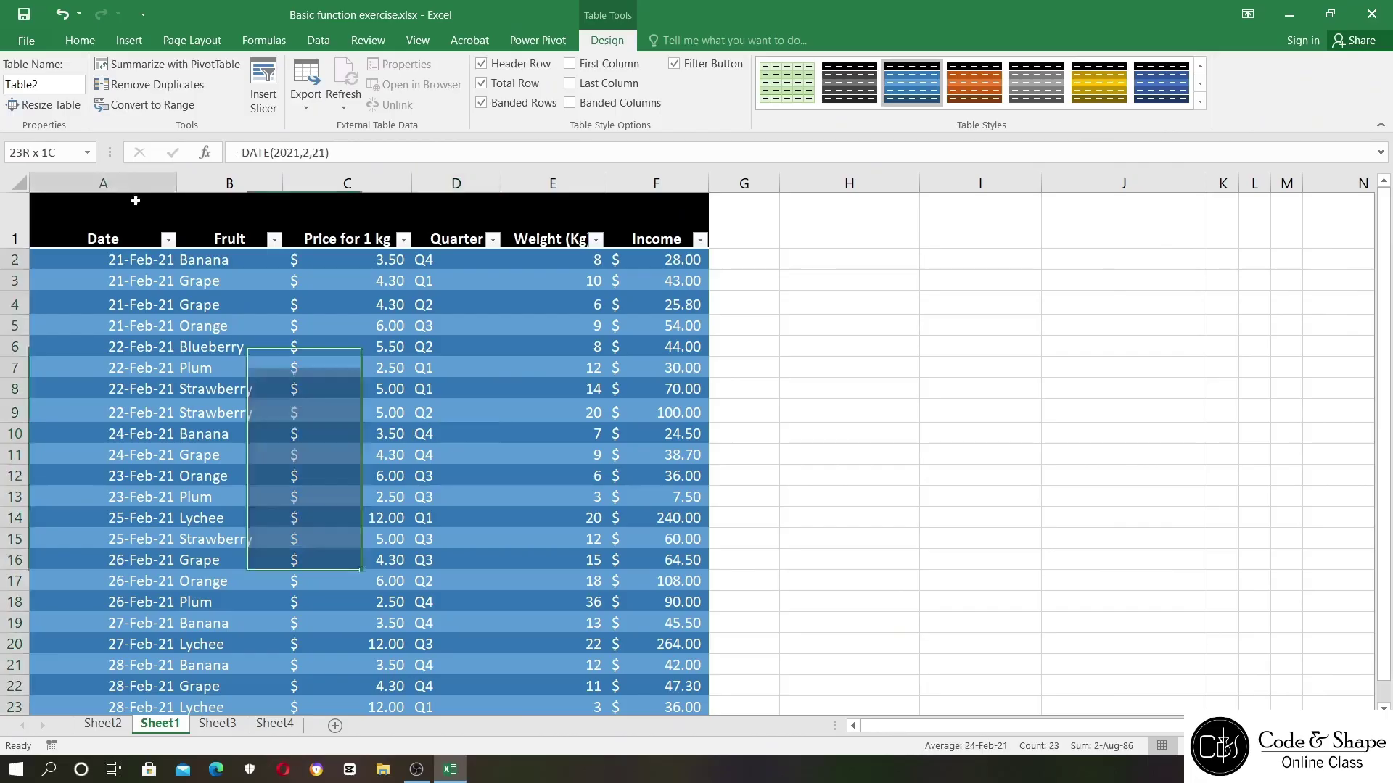
pyautogui.click(230, 191)
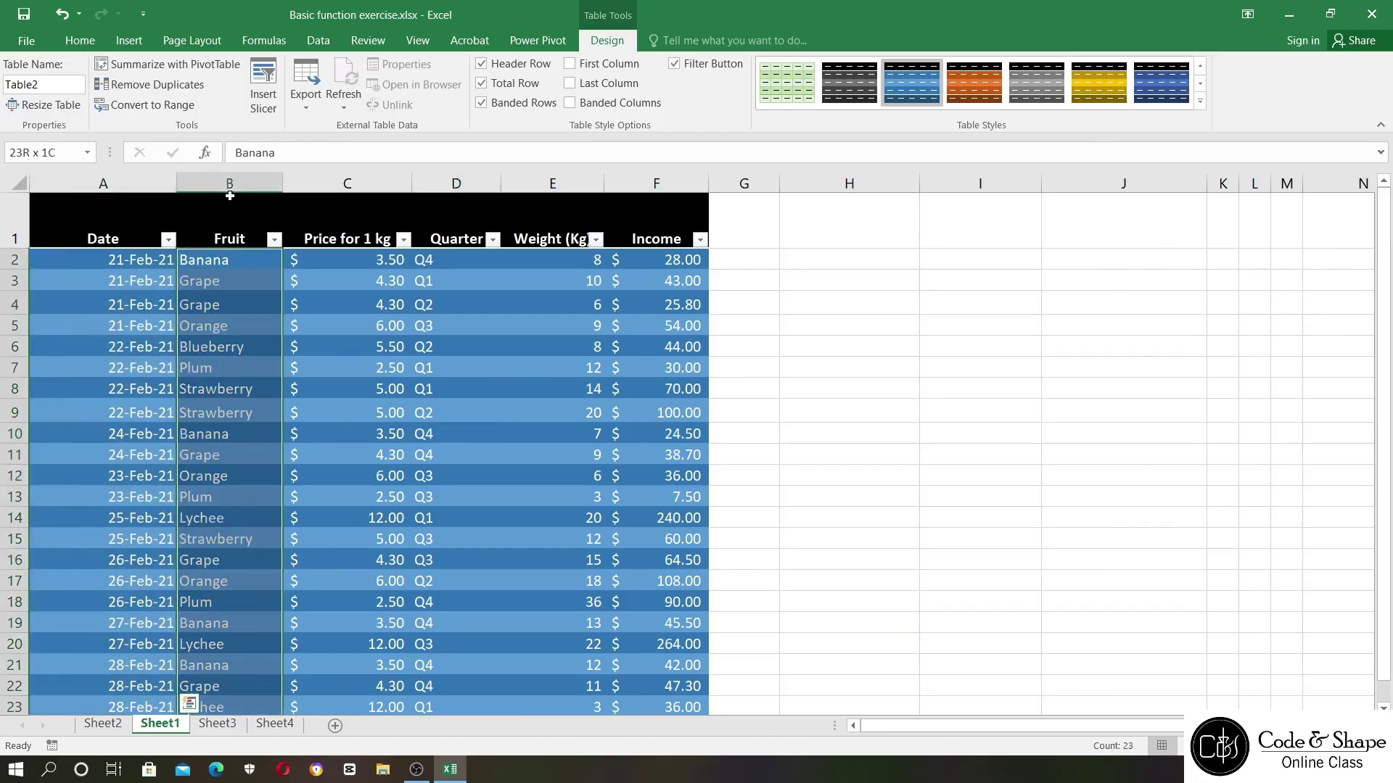
pyautogui.click(120, 261)
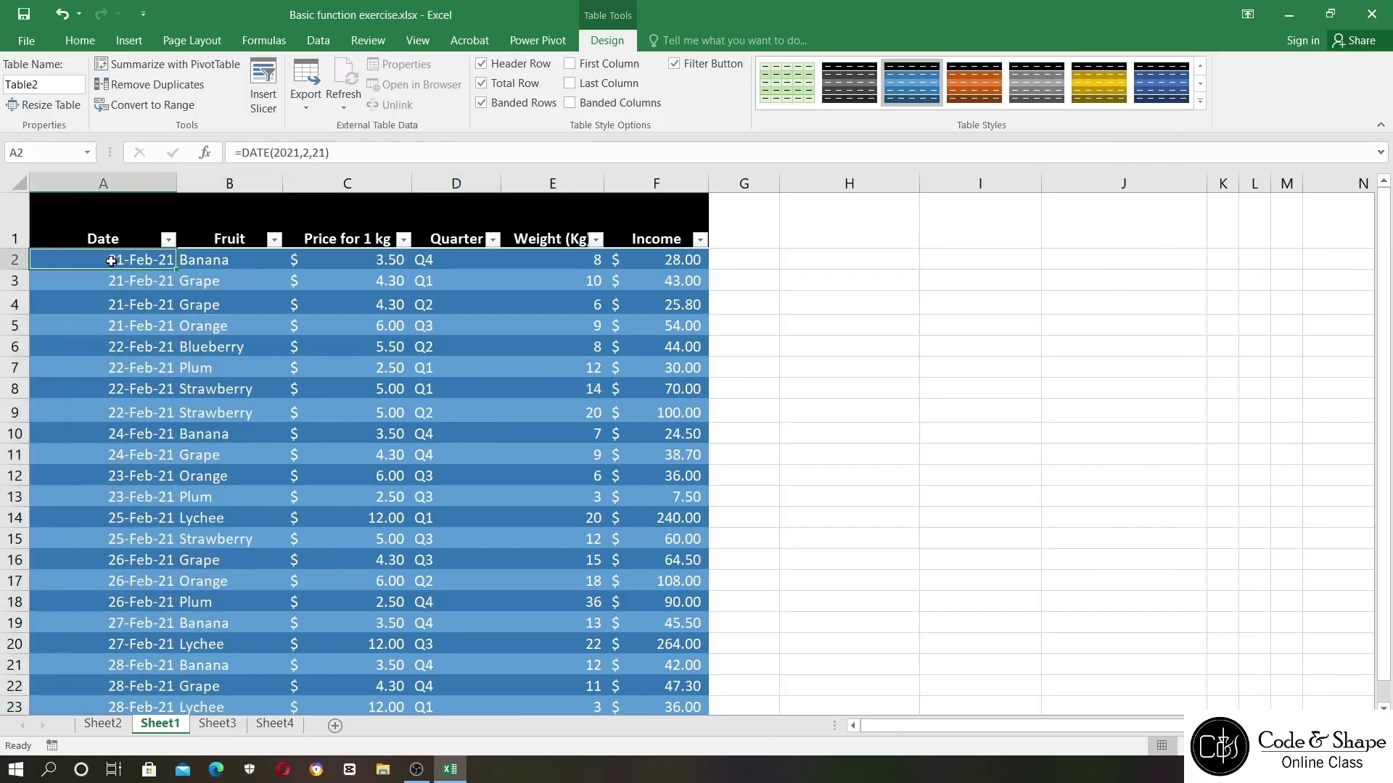
pyautogui.moveTo(120, 261); pyautogui.dragTo(686, 265)
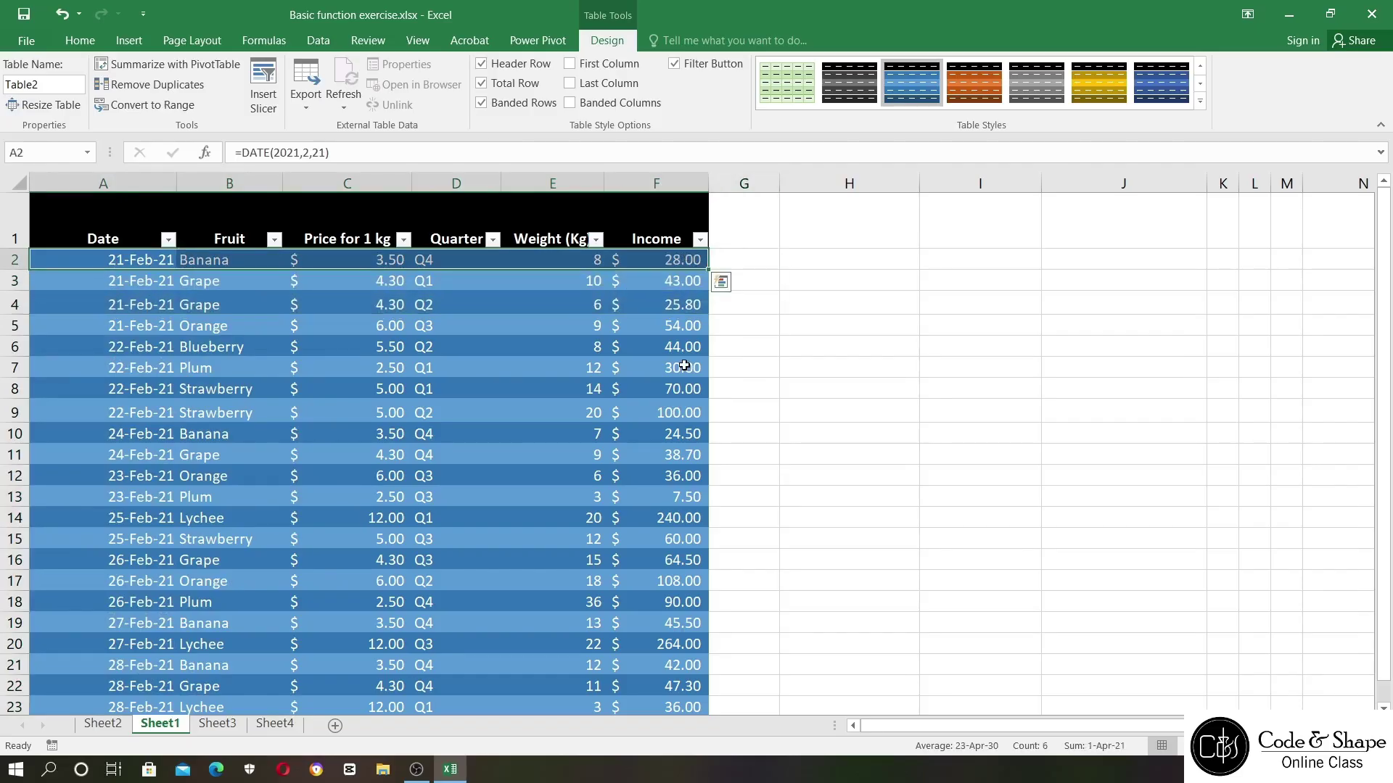
pyautogui.scroll(-1, 677, 369)
pyautogui.scroll(1, 638, 444)
# - On Sheet3, copy the formatted range A1:F7 and paste it transposed starting at cell H6
pyautogui.click(224, 725)
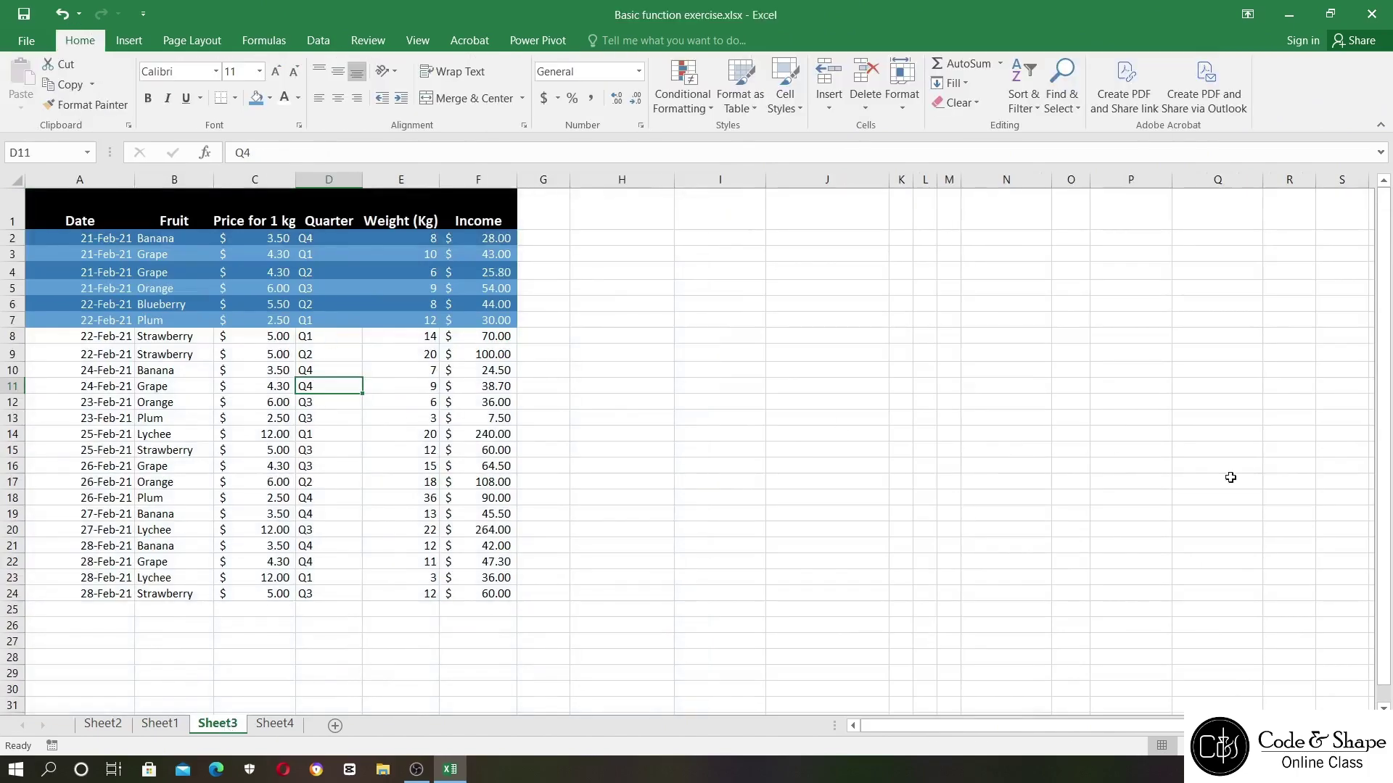
pyautogui.moveTo(126, 189); pyautogui.dragTo(501, 320)
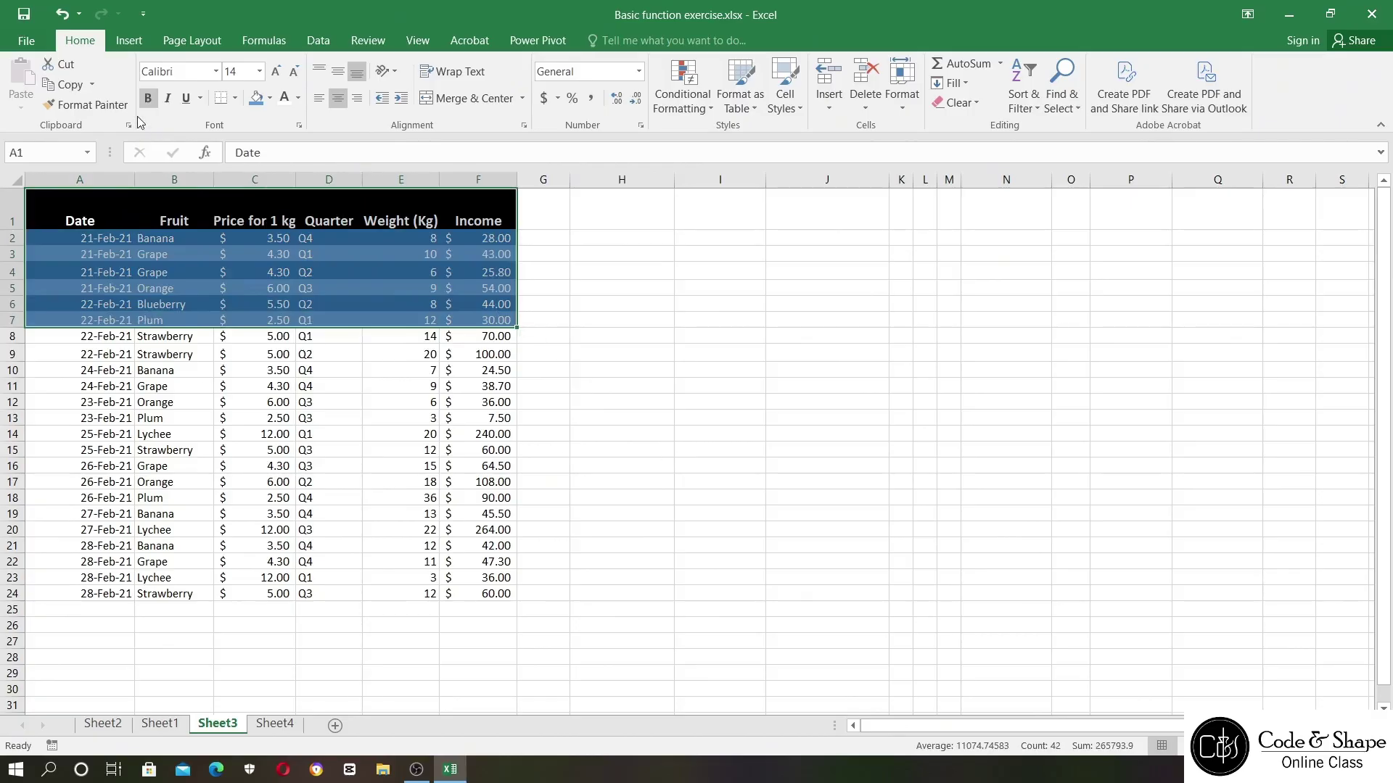
pyautogui.click(79, 85)
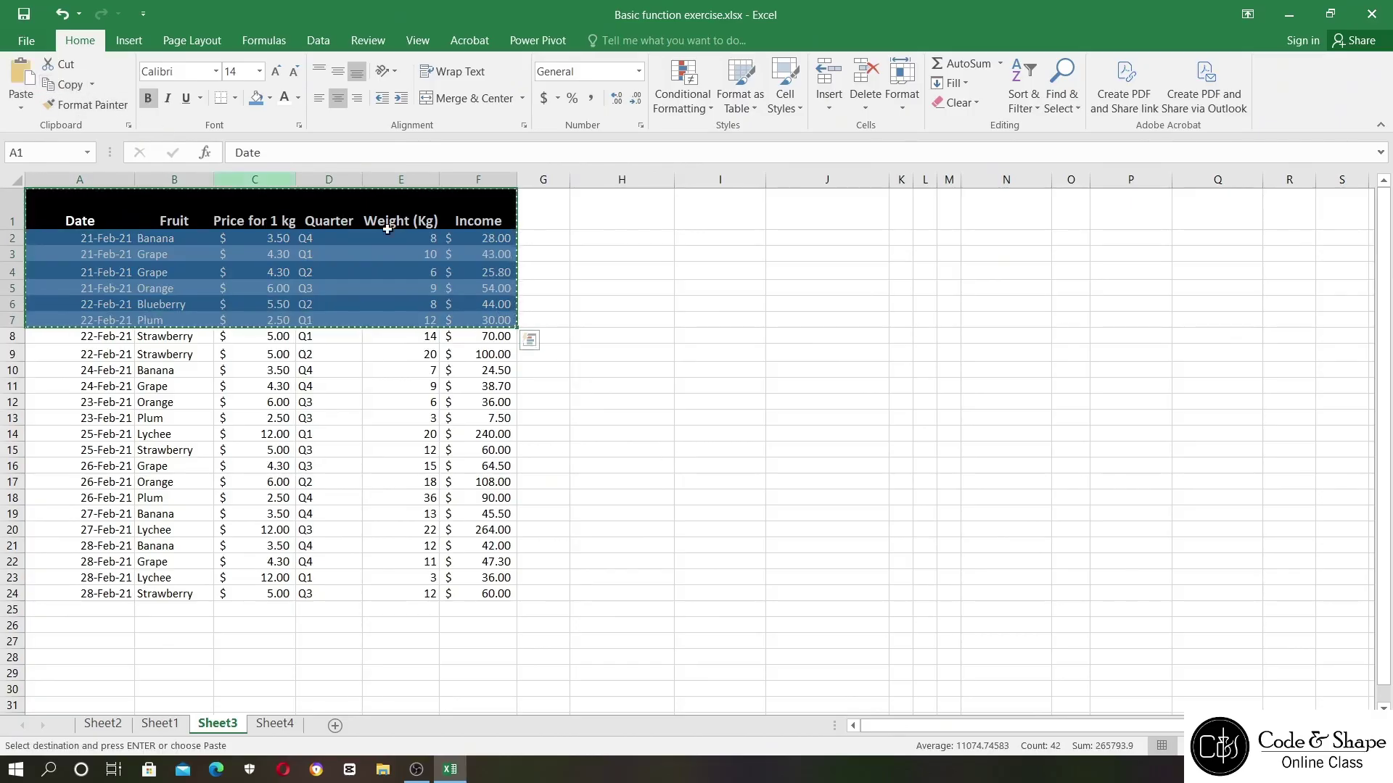
pyautogui.click(659, 304)
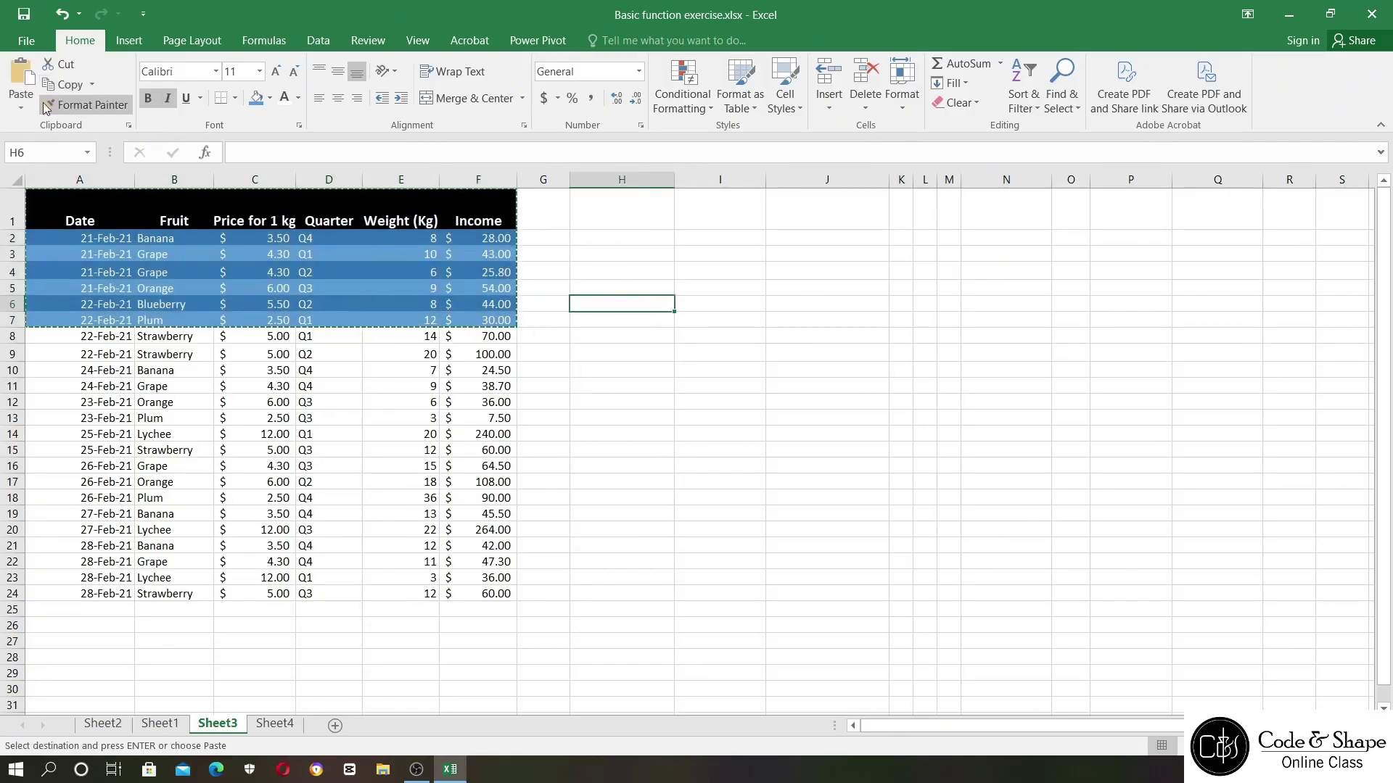
pyautogui.click(20, 107)
pyautogui.click(51, 294)
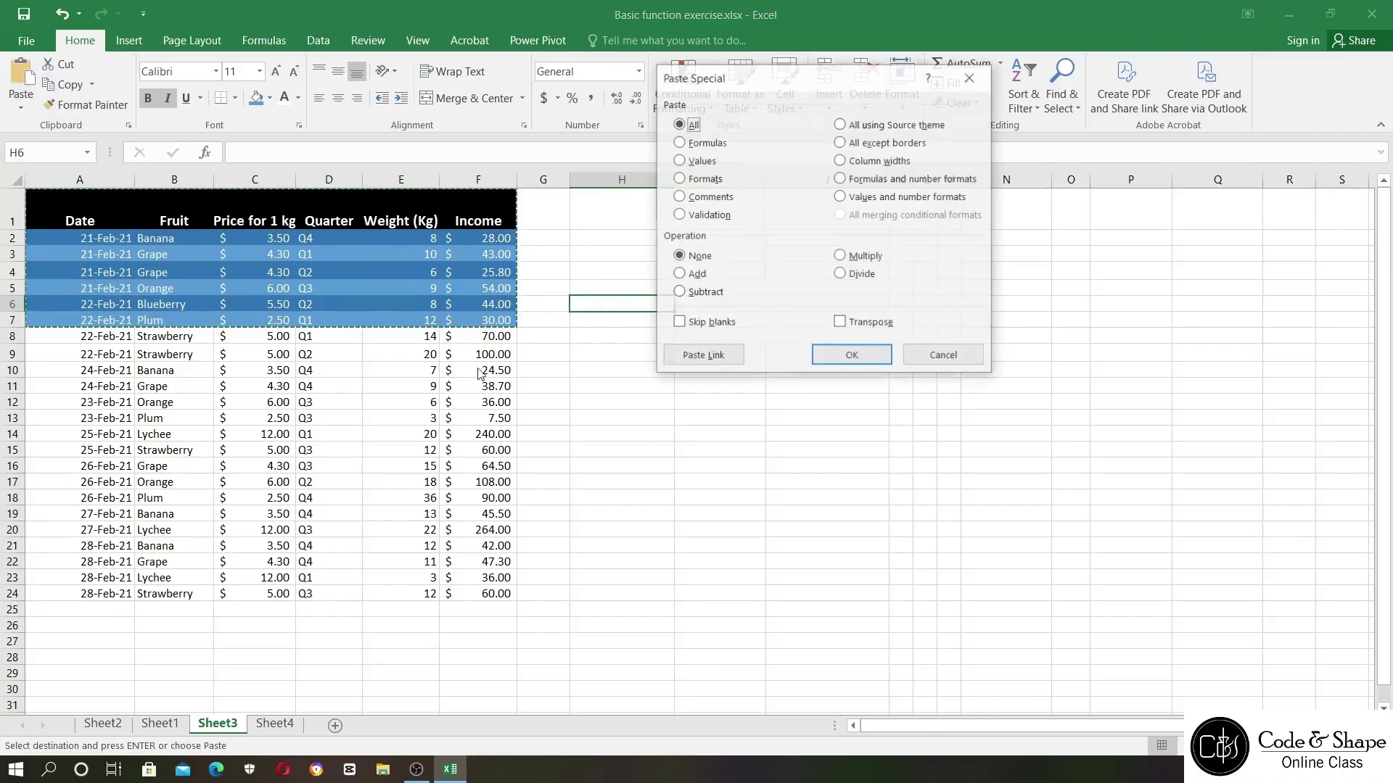
pyautogui.click(868, 324)
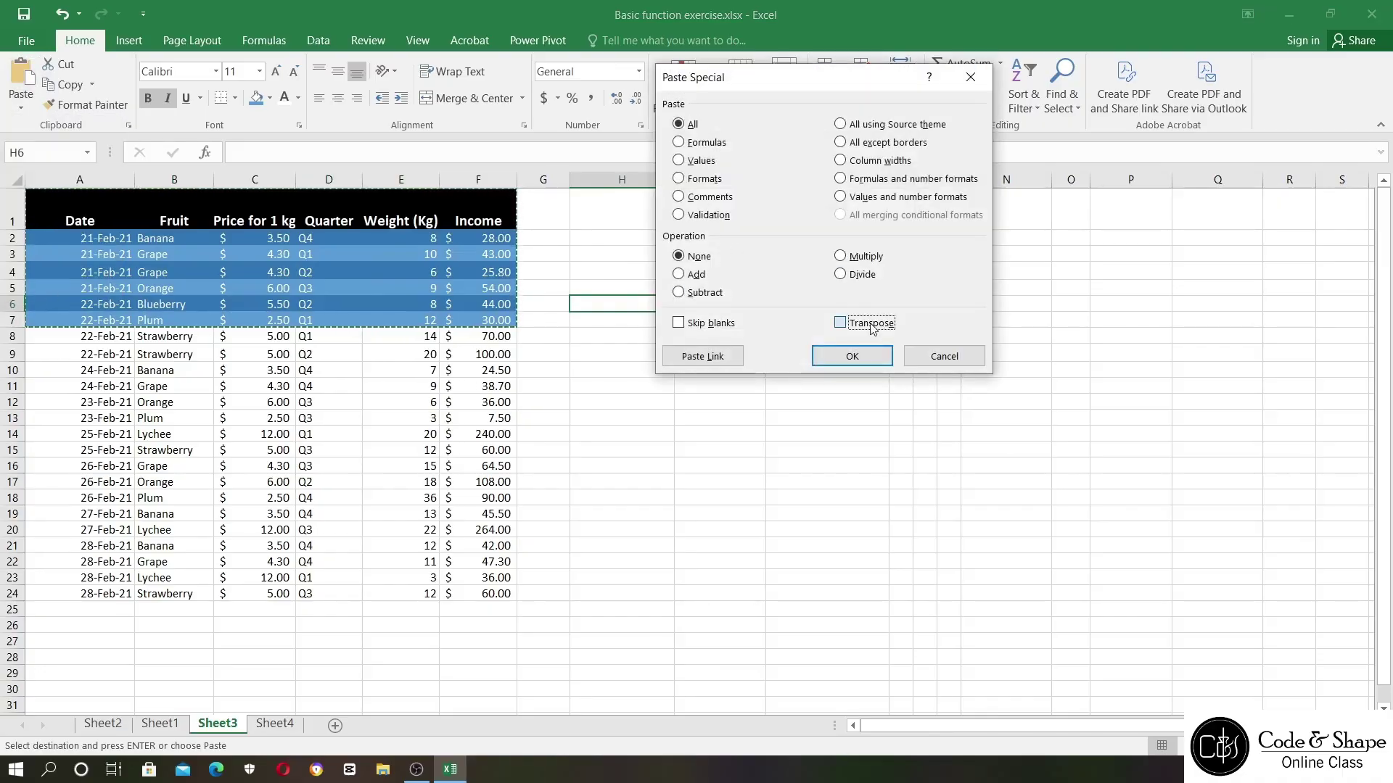
pyautogui.click(852, 355)
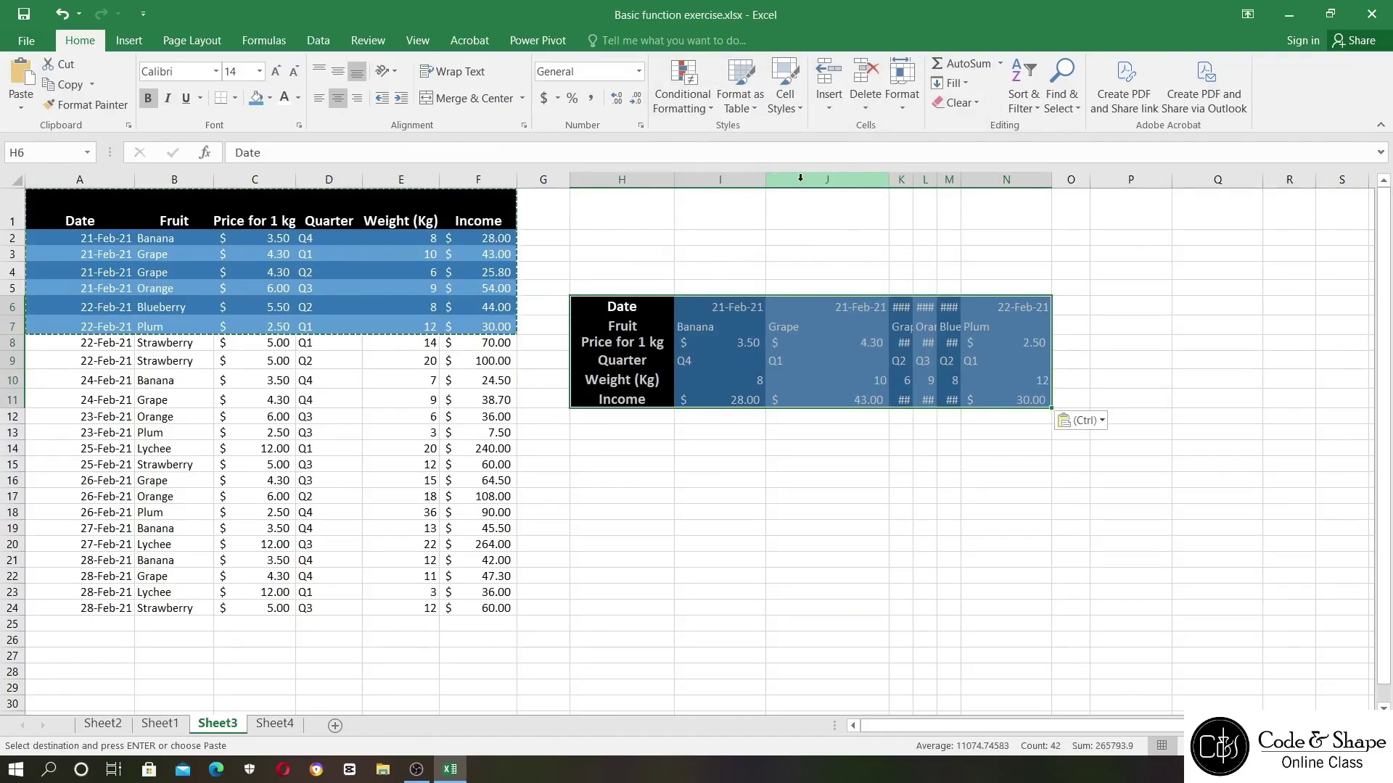
# - Narrow column J and inspect the rows and columns of the transposed block
pyautogui.click(861, 207)
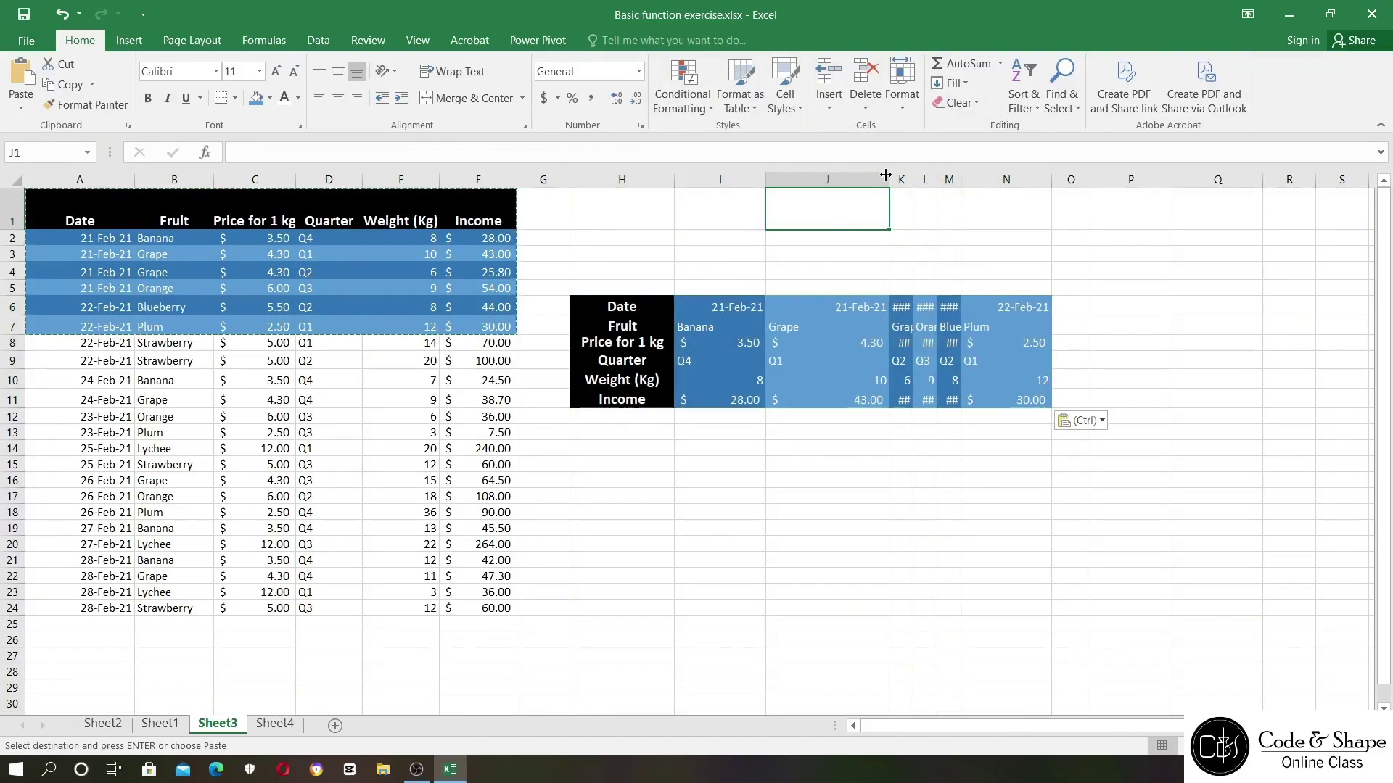
pyautogui.moveTo(890, 180); pyautogui.dragTo(844, 180)
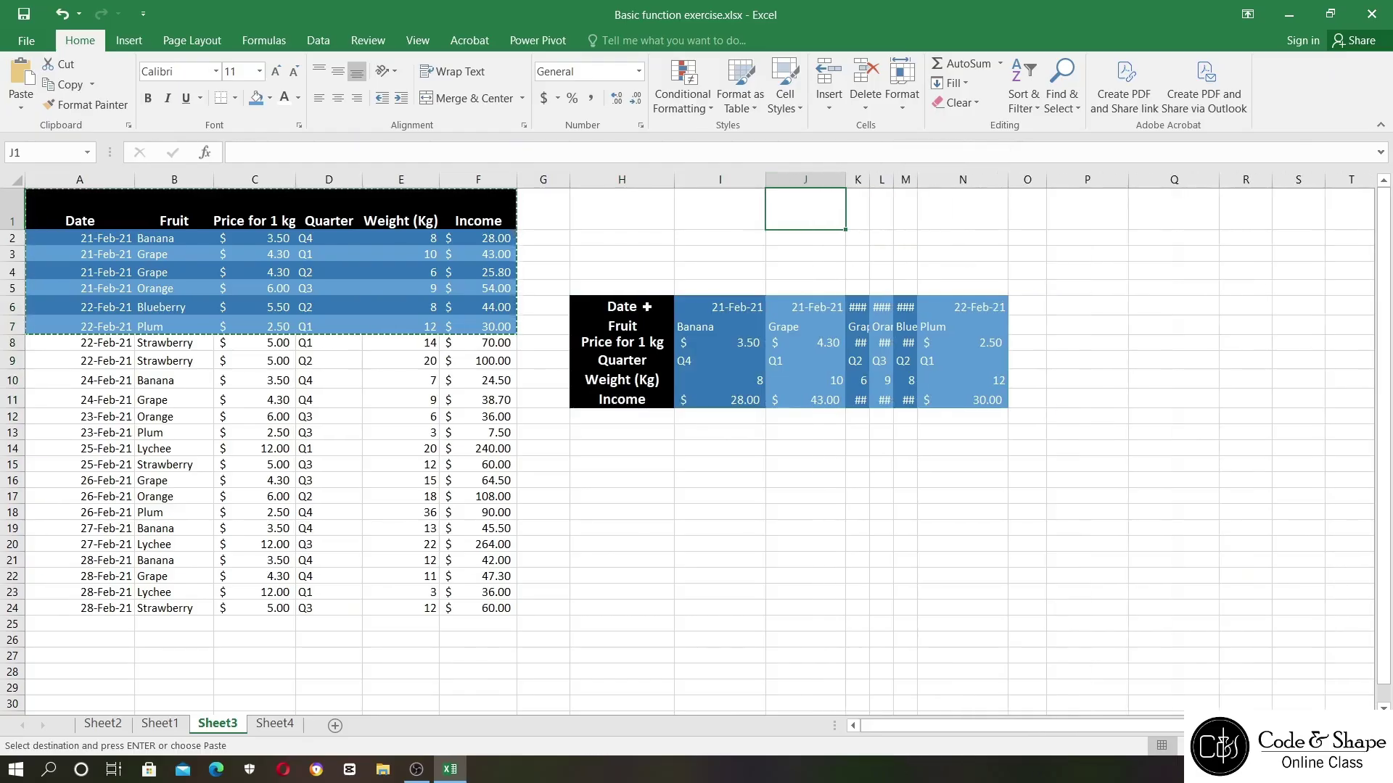
pyautogui.moveTo(647, 324); pyautogui.dragTo(1105, 333)
pyautogui.click(741, 291)
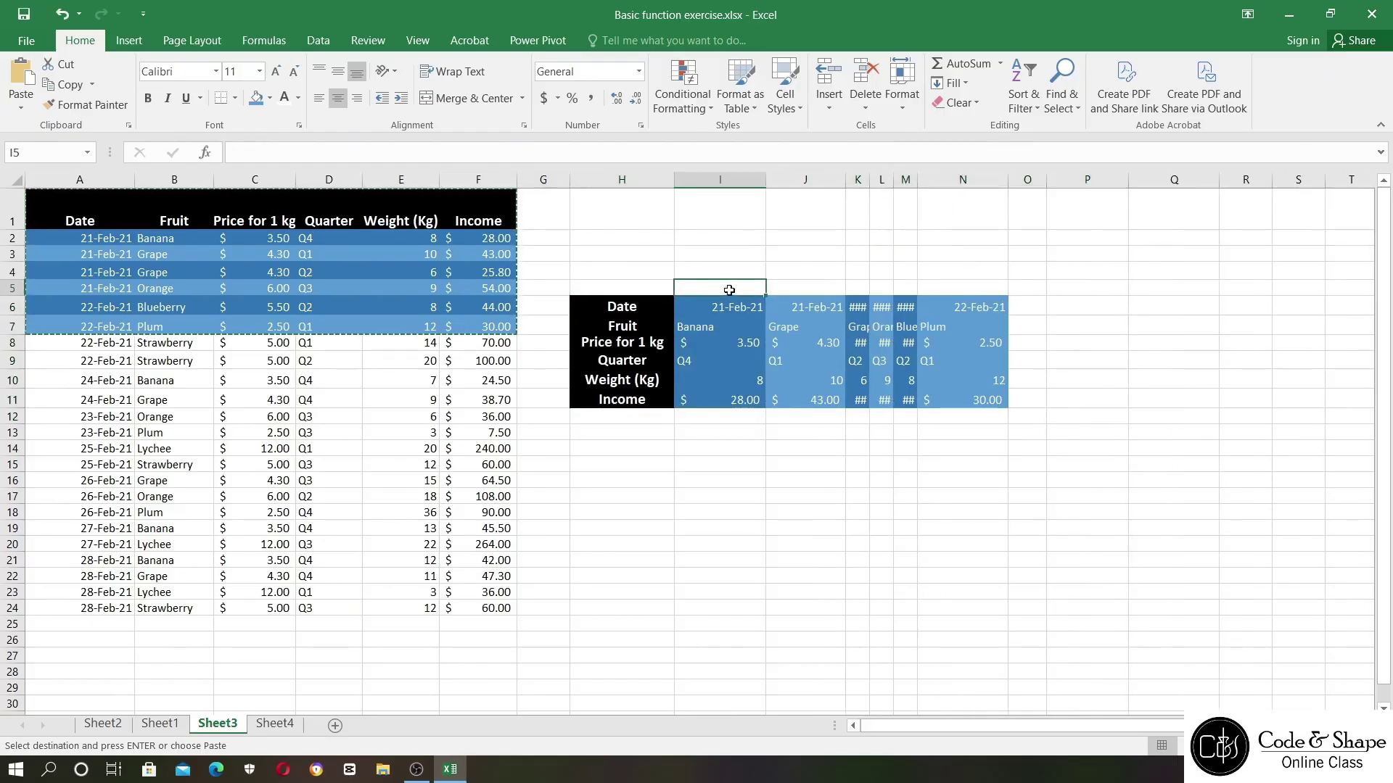
pyautogui.moveTo(731, 290); pyautogui.dragTo(731, 432)
pyautogui.moveTo(813, 255); pyautogui.dragTo(816, 418)
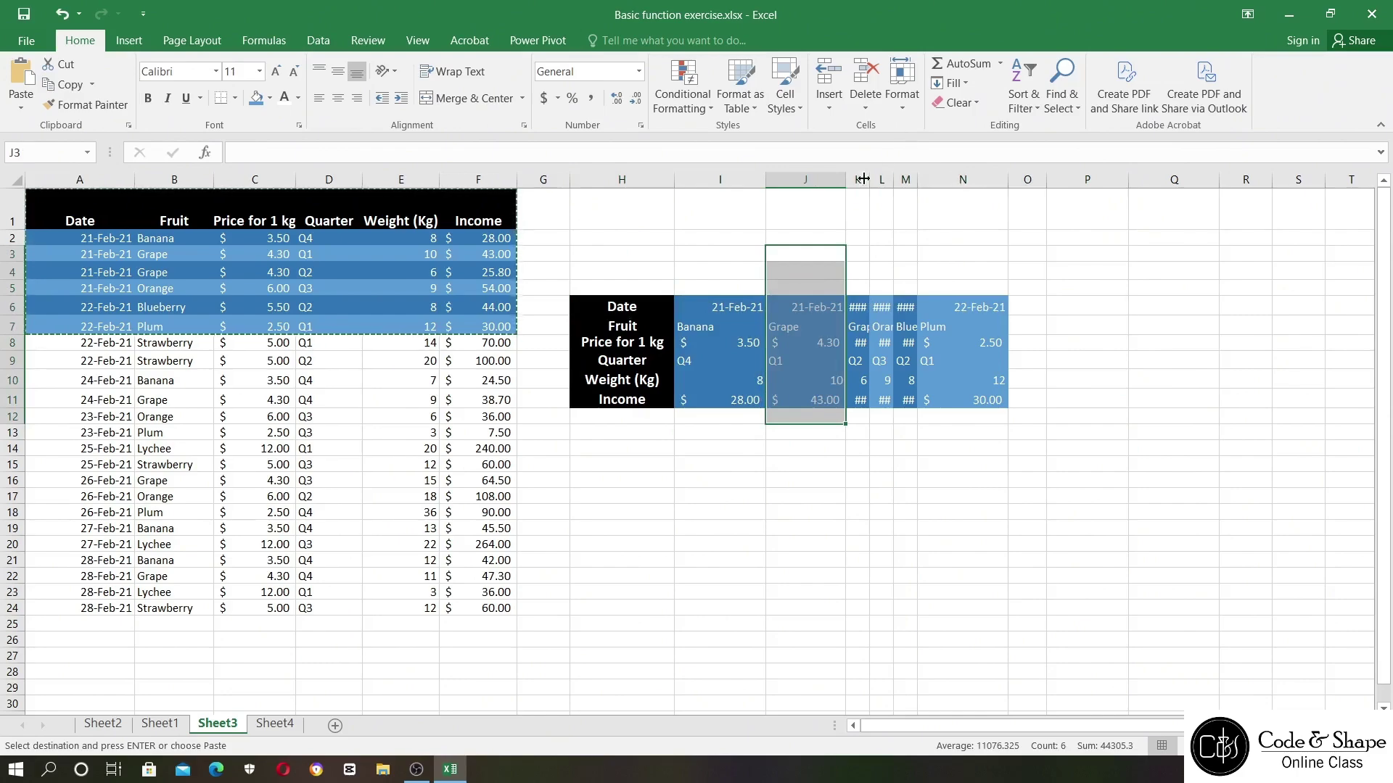
# - Set the width of columns I through N to 10
pyautogui.moveTo(721, 180); pyautogui.dragTo(979, 179)
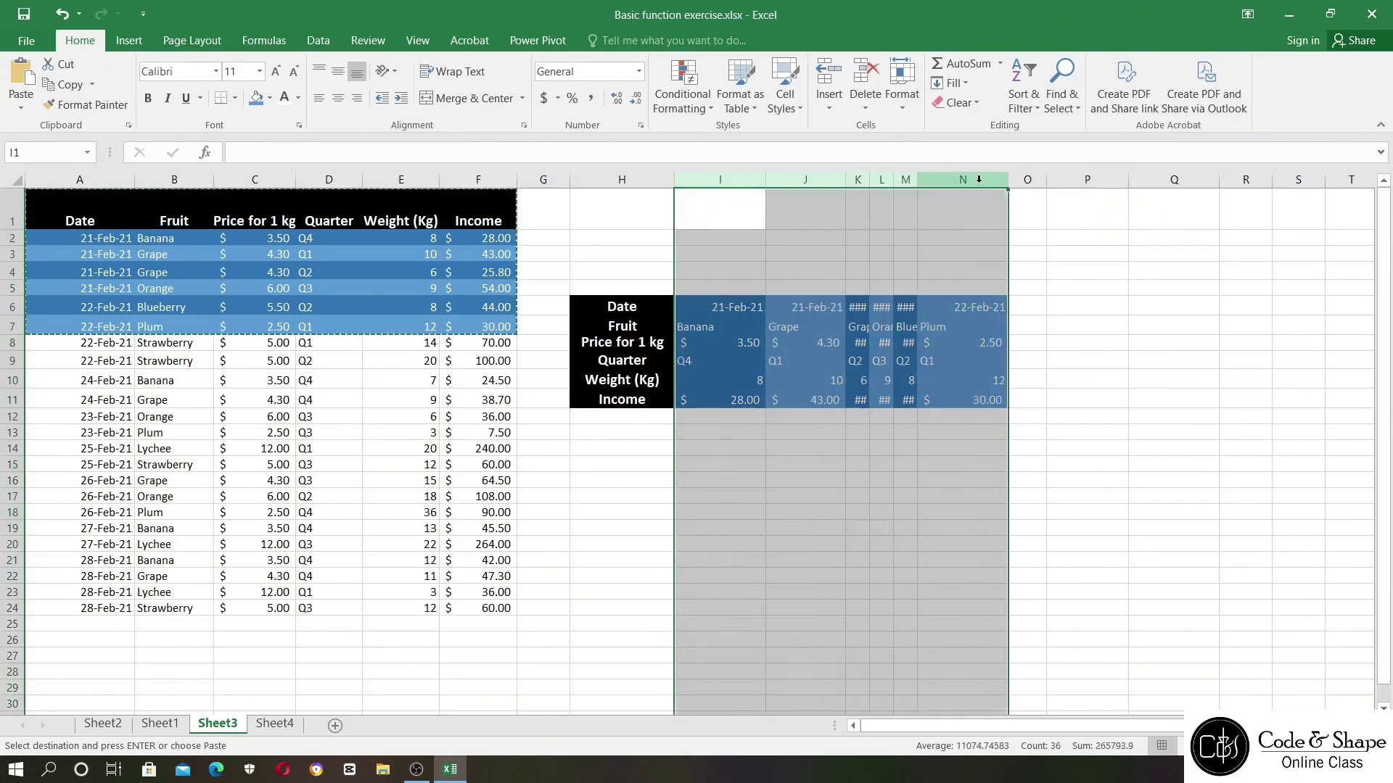
pyautogui.rightClick(978, 179)
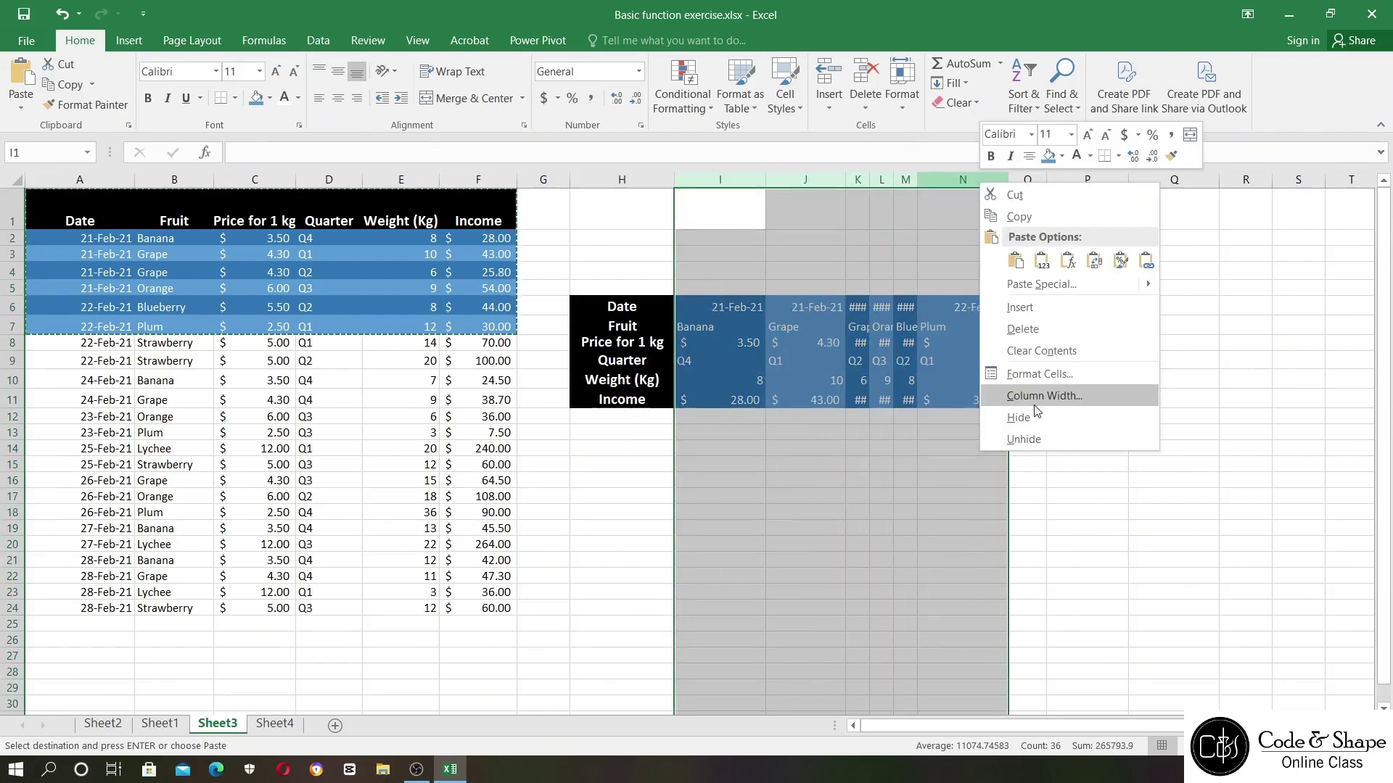
pyautogui.click(1037, 412)
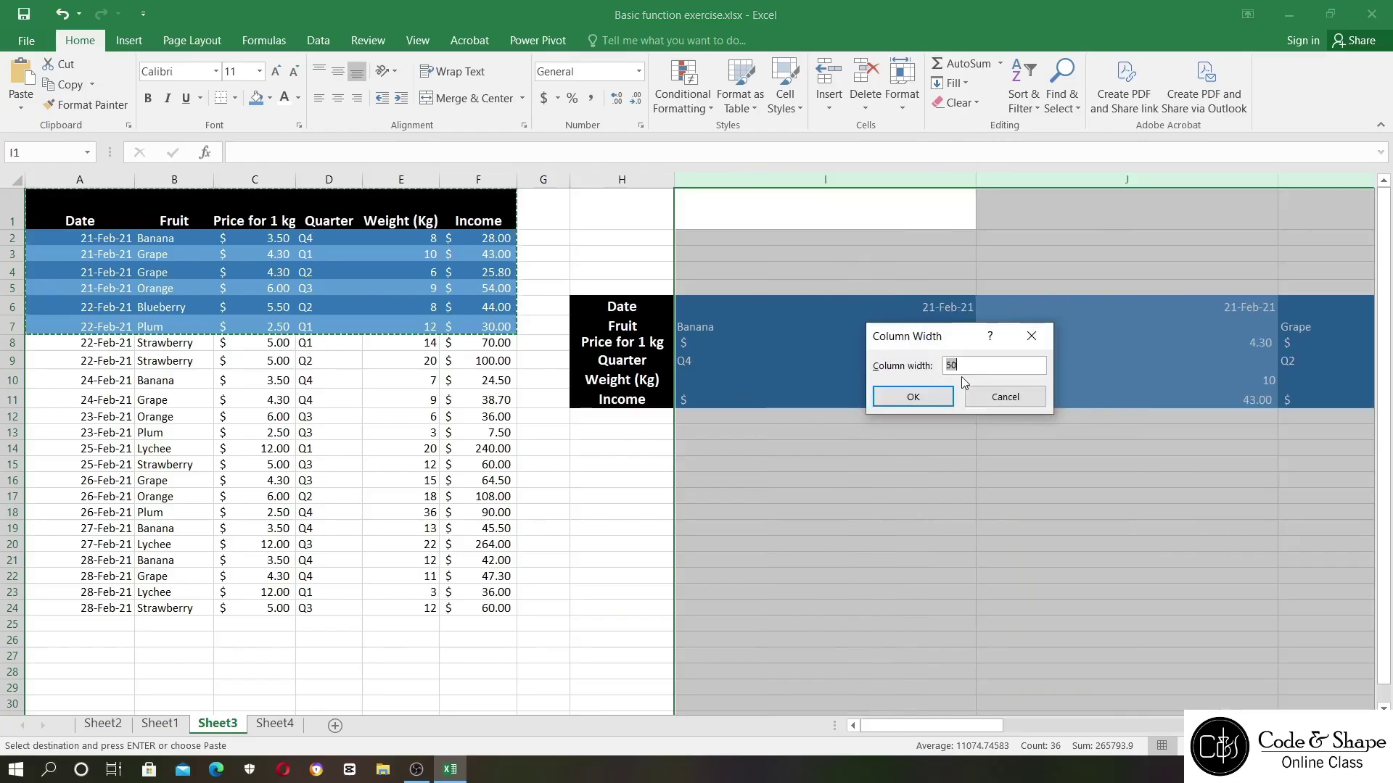
pyautogui.write('10')
pyautogui.press('Return')
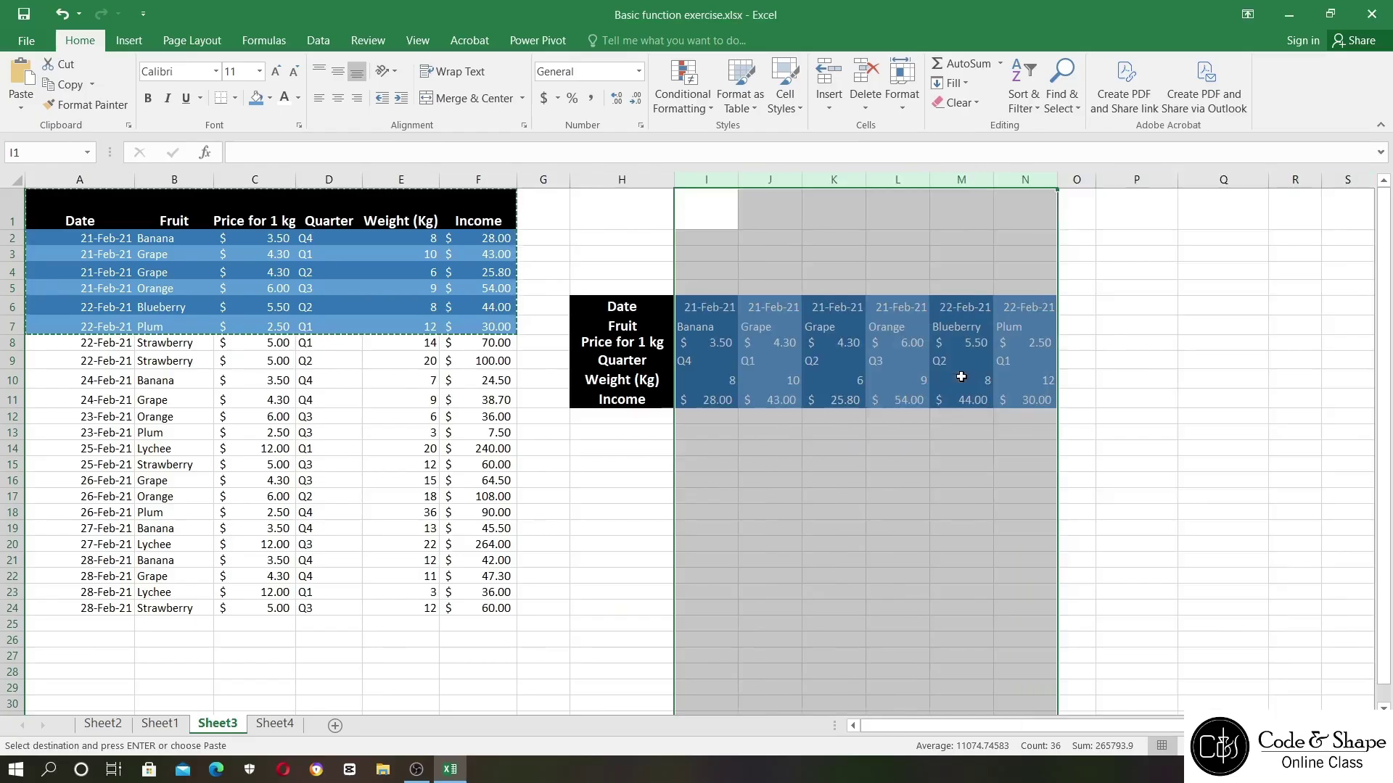
# - Examine the transposed block's Date and Fruit rows and its individual record columns to compare the reading direction with the column banding
pyautogui.click(906, 510)
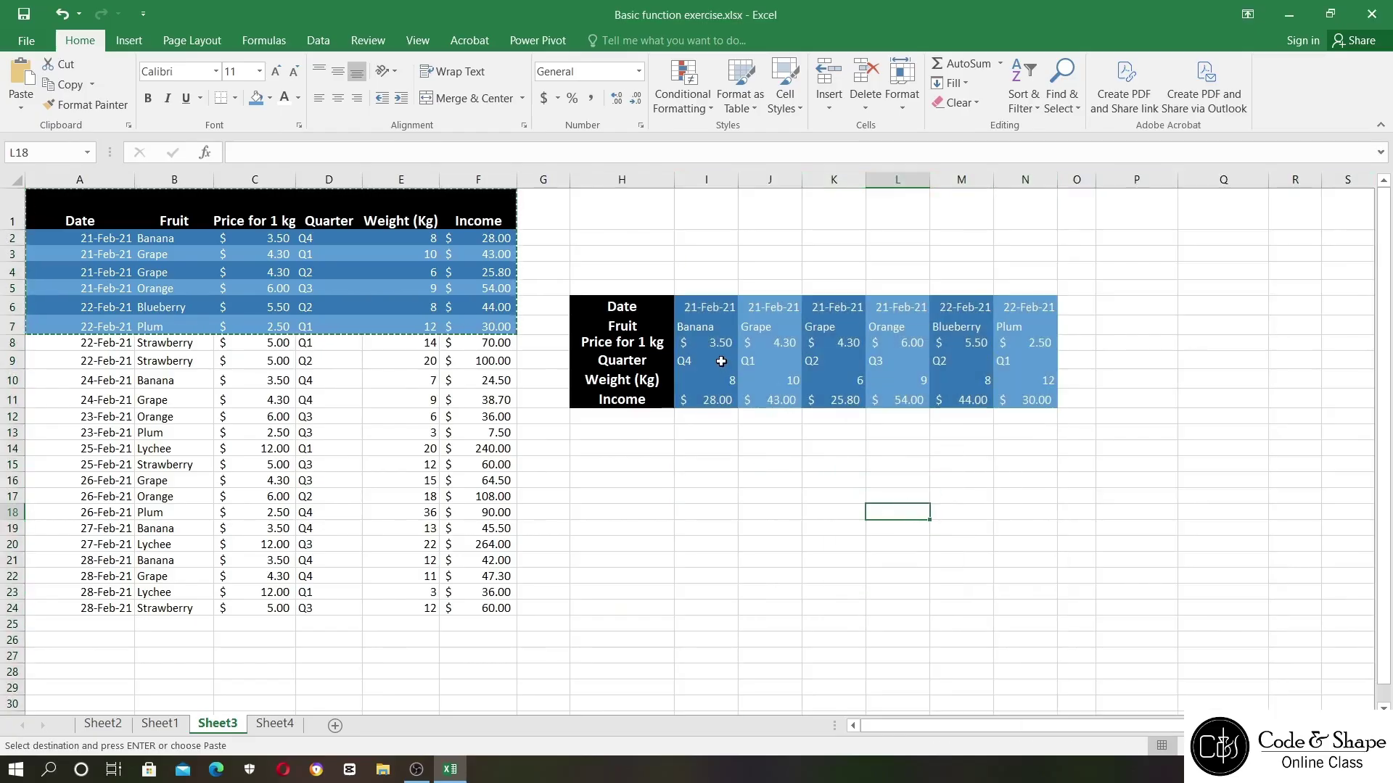
pyautogui.moveTo(624, 309); pyautogui.dragTo(900, 330)
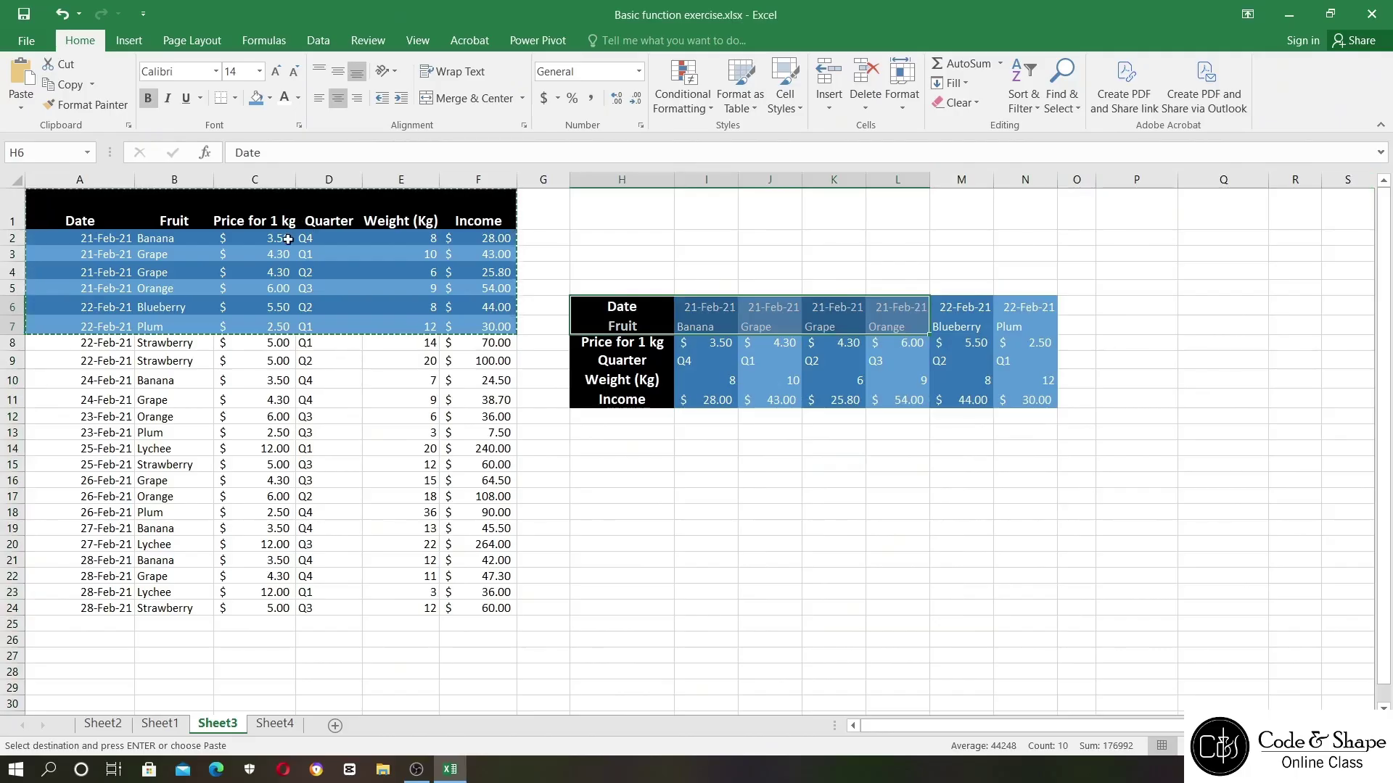
pyautogui.moveTo(595, 304); pyautogui.dragTo(1037, 311)
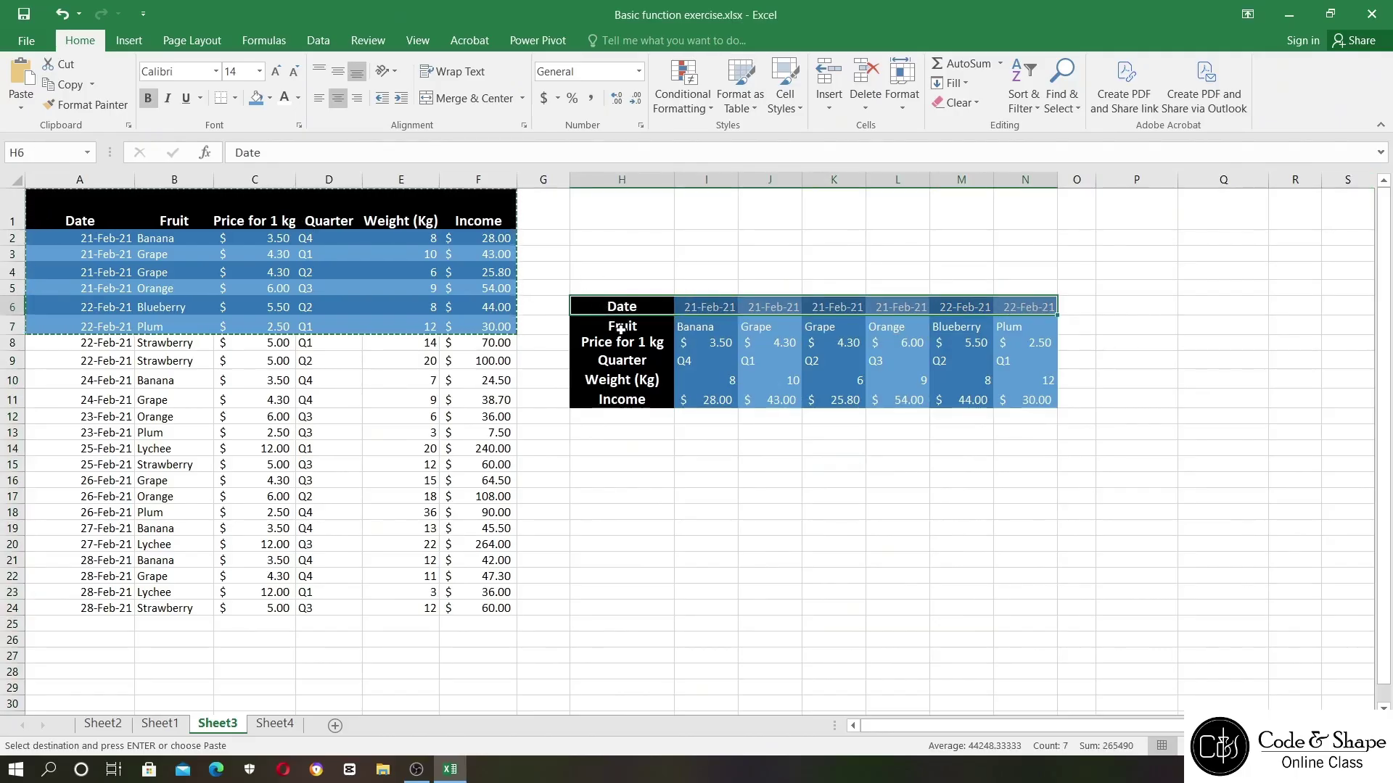
pyautogui.moveTo(620, 330); pyautogui.dragTo(1030, 331)
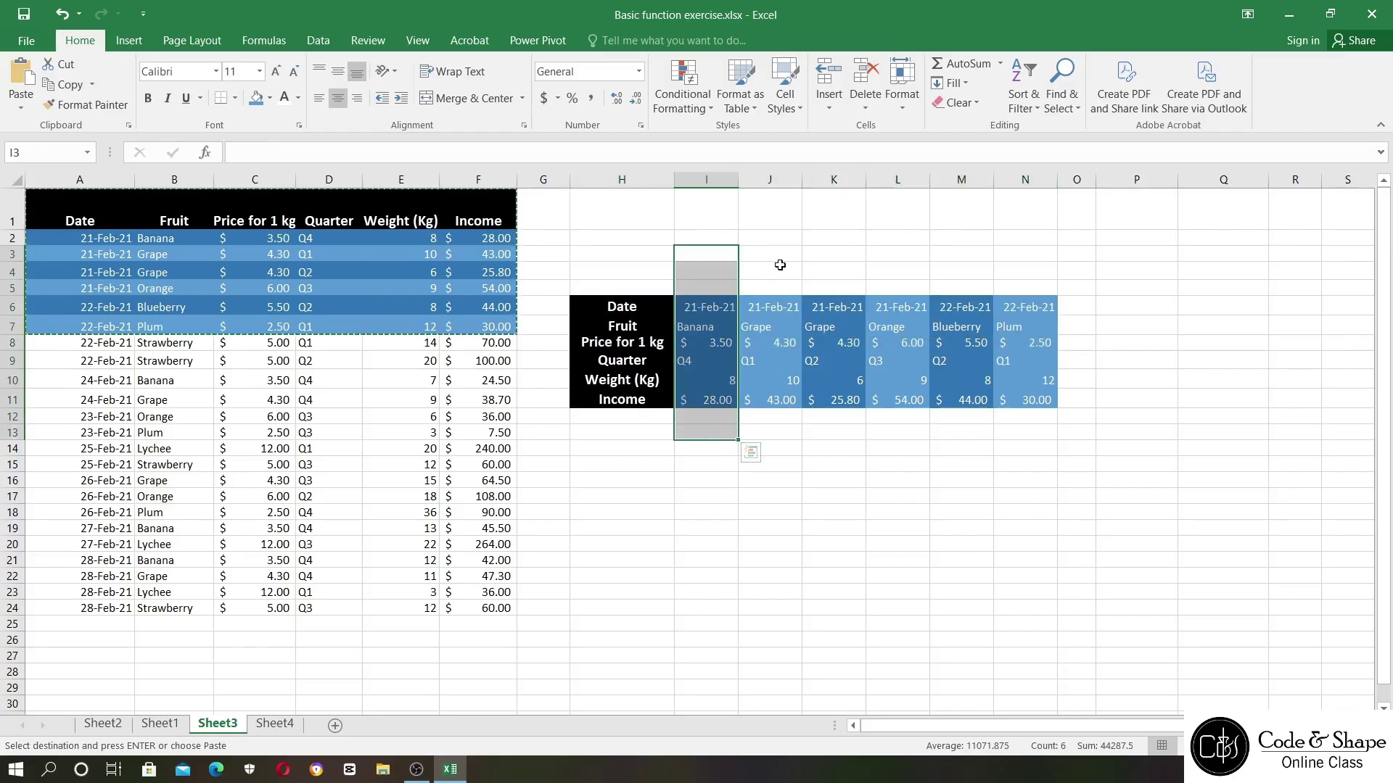
pyautogui.moveTo(780, 267); pyautogui.dragTo(777, 416)
pyautogui.moveTo(898, 270); pyautogui.dragTo(891, 303)
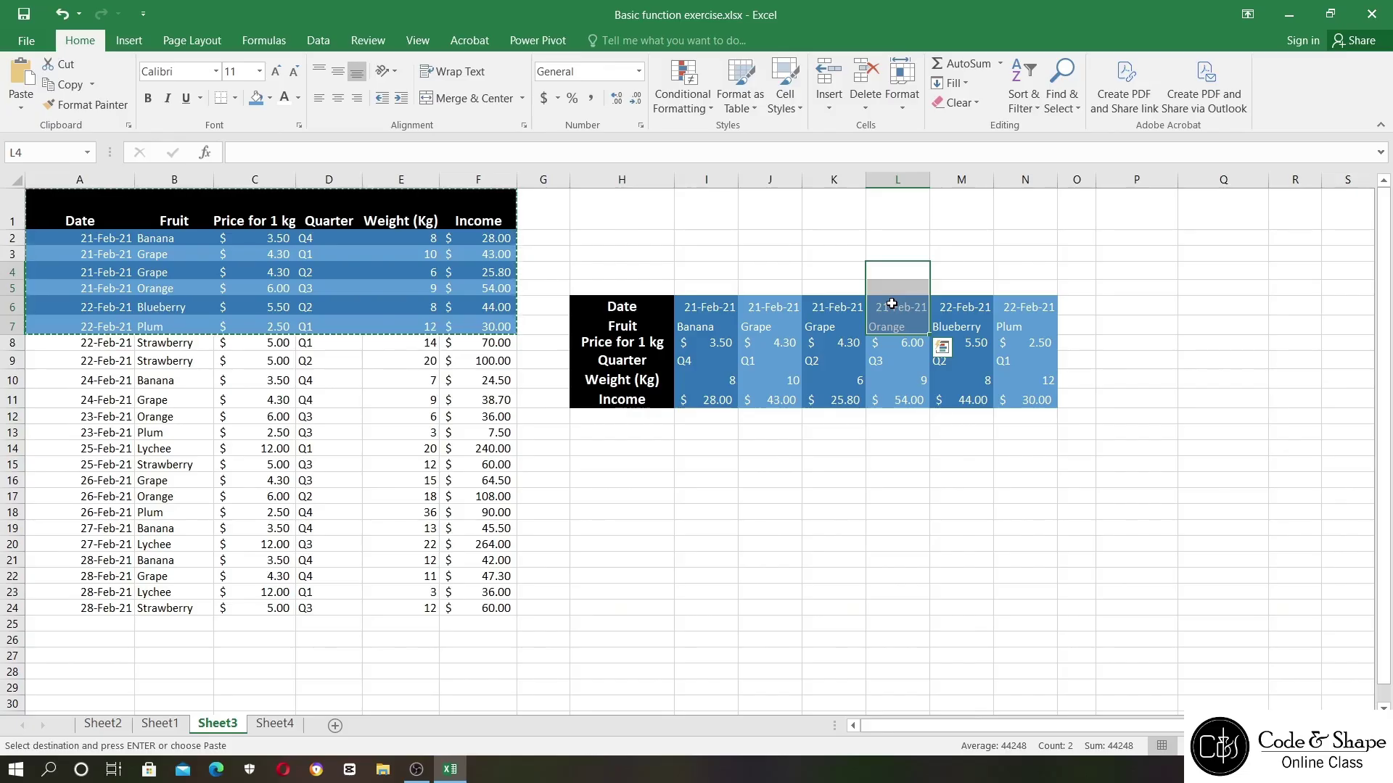
pyautogui.click(620, 307)
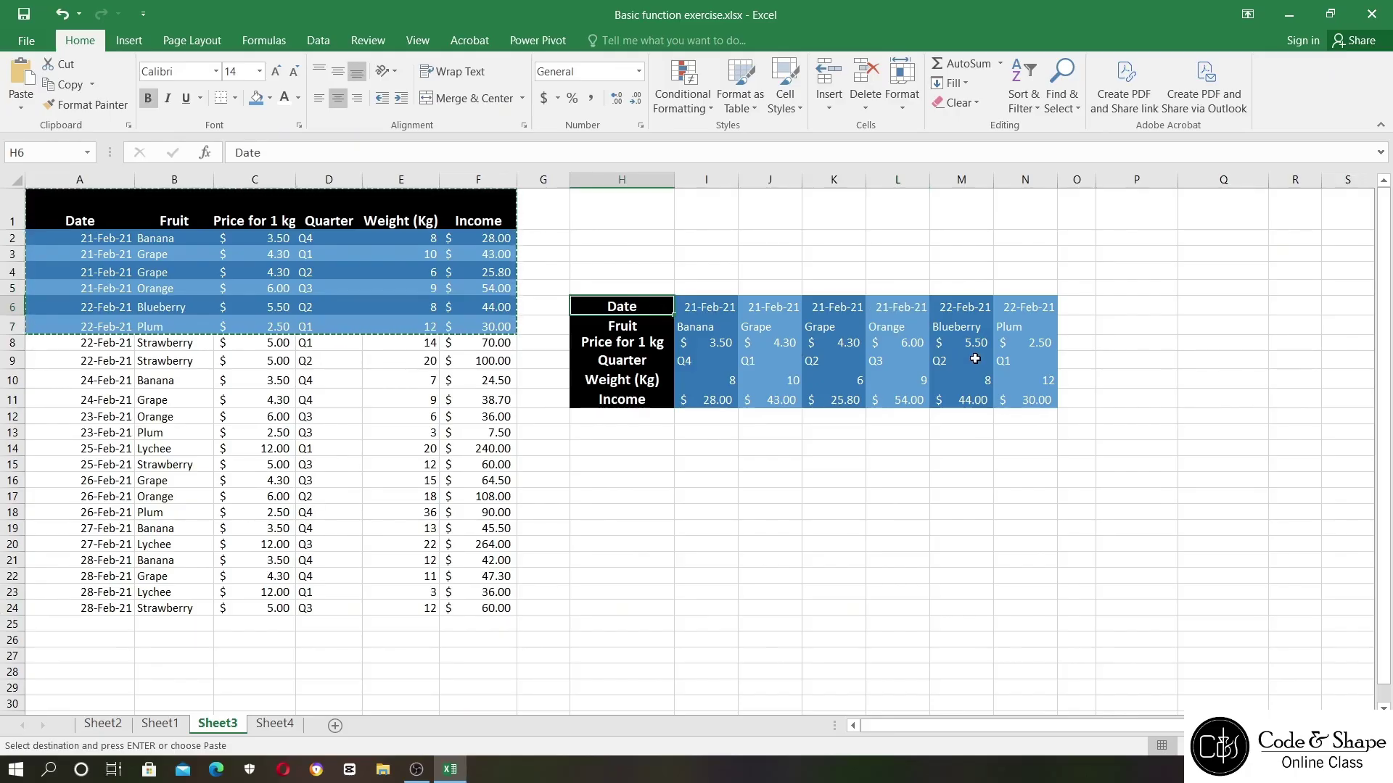
# - On Sheet1, turn on banded columns for the fruit sales table and turn them off again
pyautogui.click(168, 725)
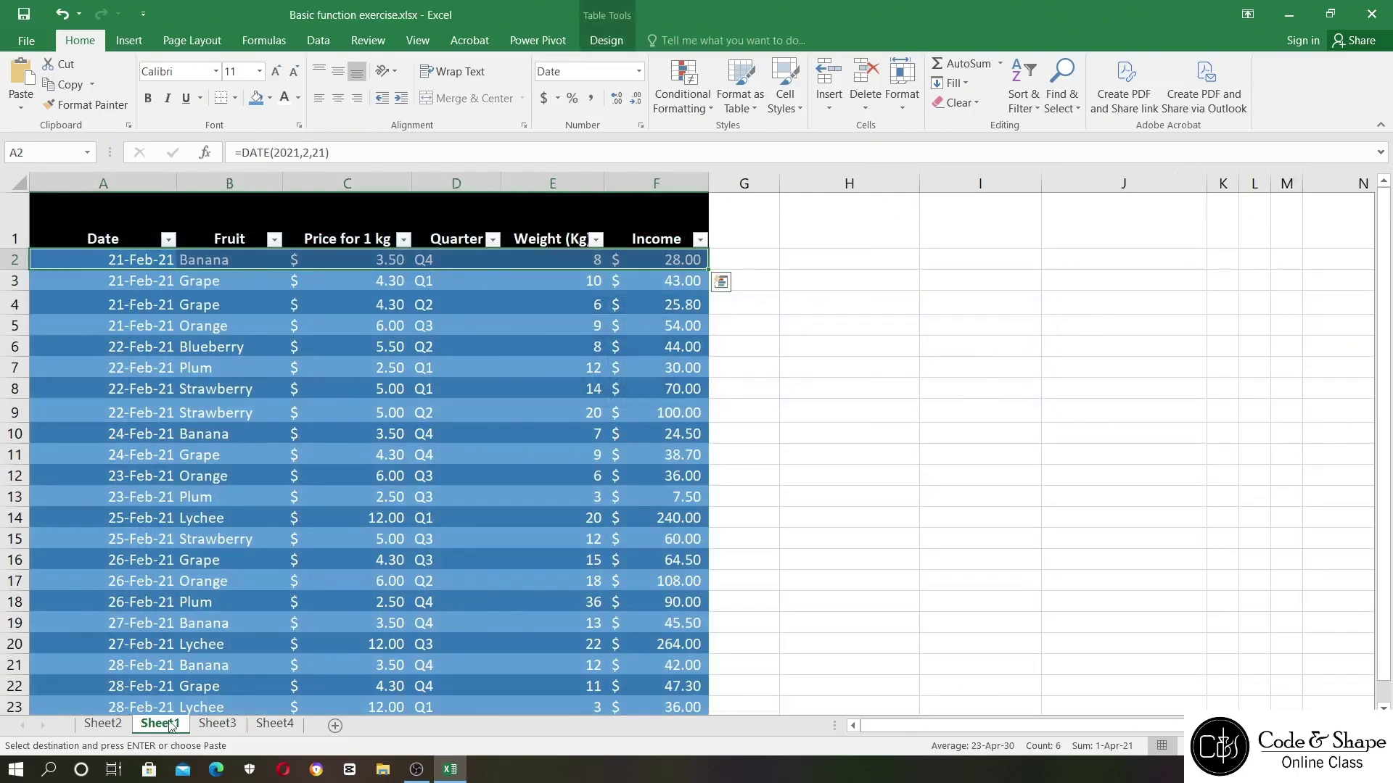
pyautogui.click(606, 40)
pyautogui.click(570, 103)
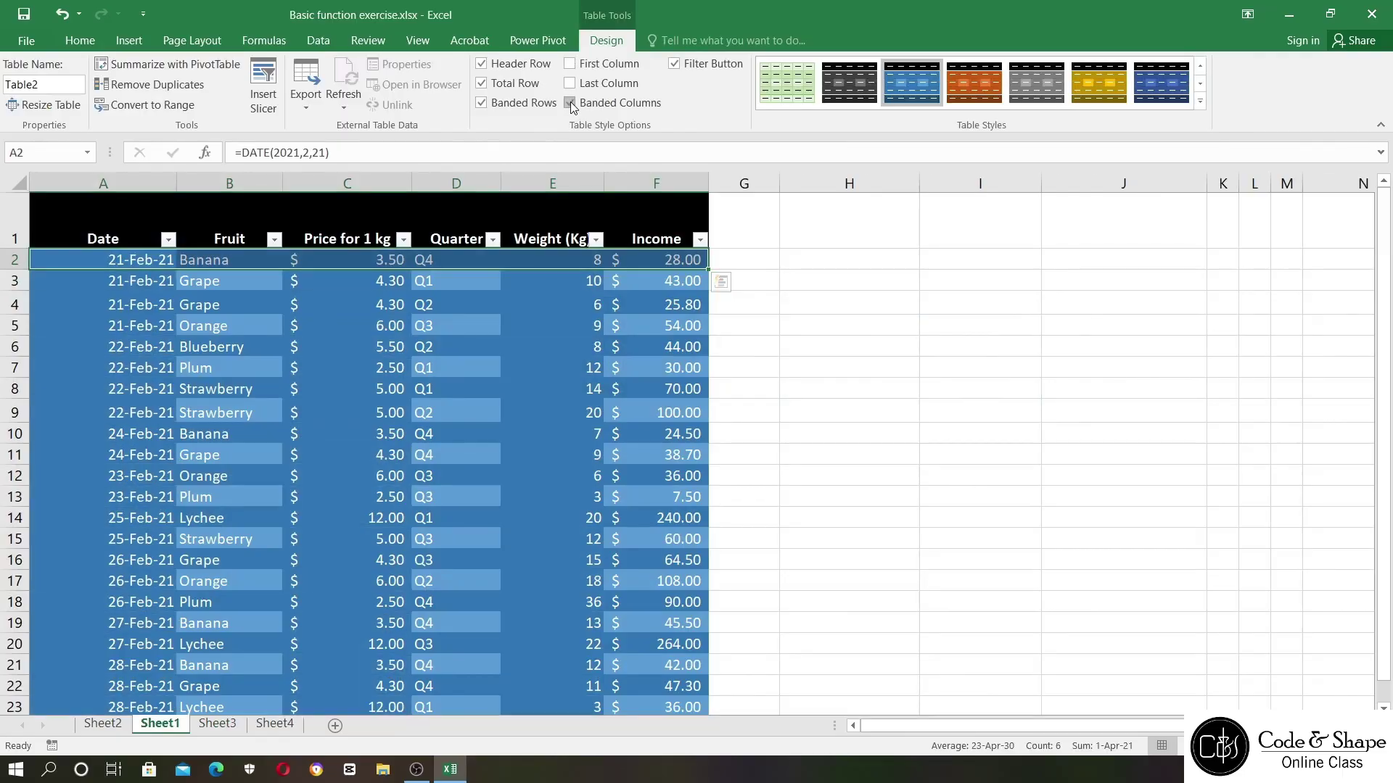
pyautogui.click(570, 103)
# - Toggle the table's First Column and Last Column emphasis on and off in turn, and look over the table down to its total row
pyautogui.click(571, 65)
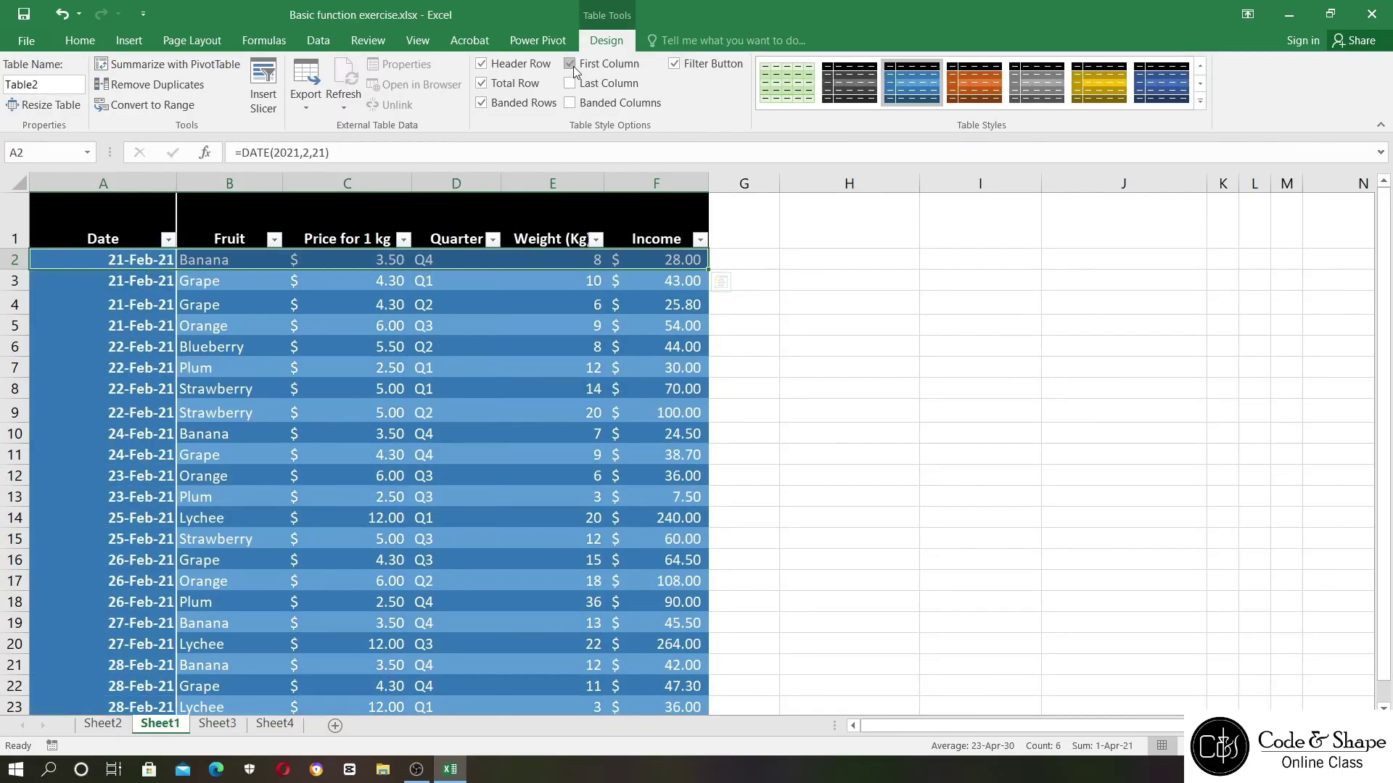
pyautogui.click(571, 64)
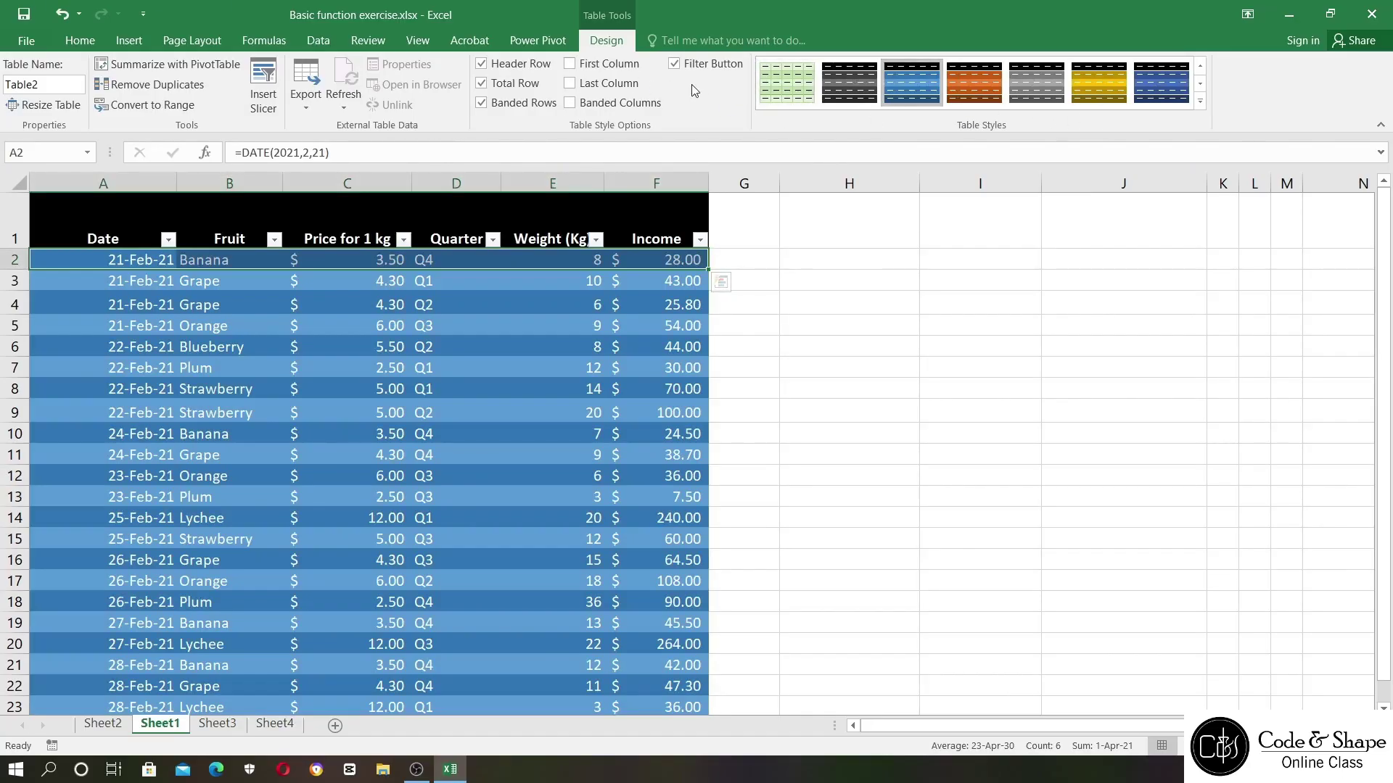
pyautogui.click(571, 83)
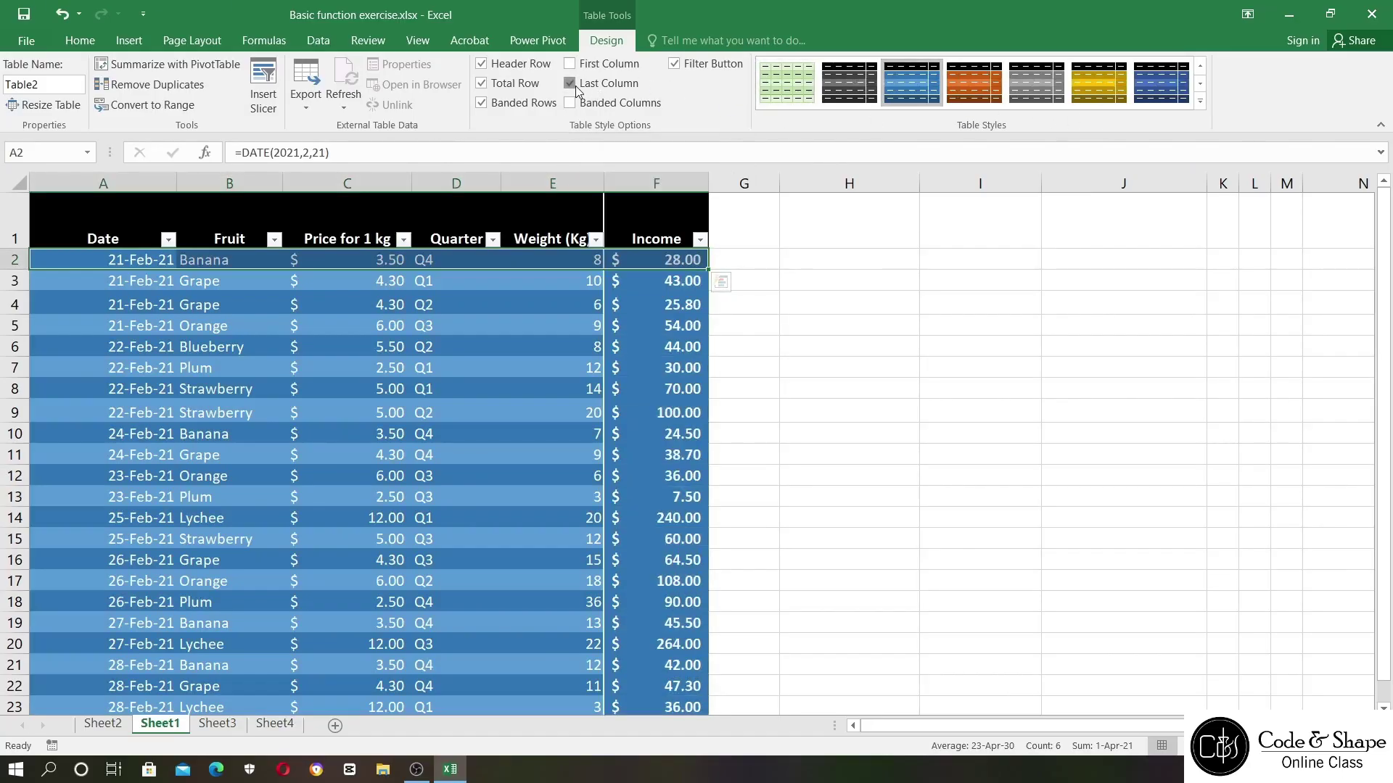
pyautogui.click(570, 83)
pyautogui.scroll(-3, 551, 338)
pyautogui.scroll(2, 557, 346)
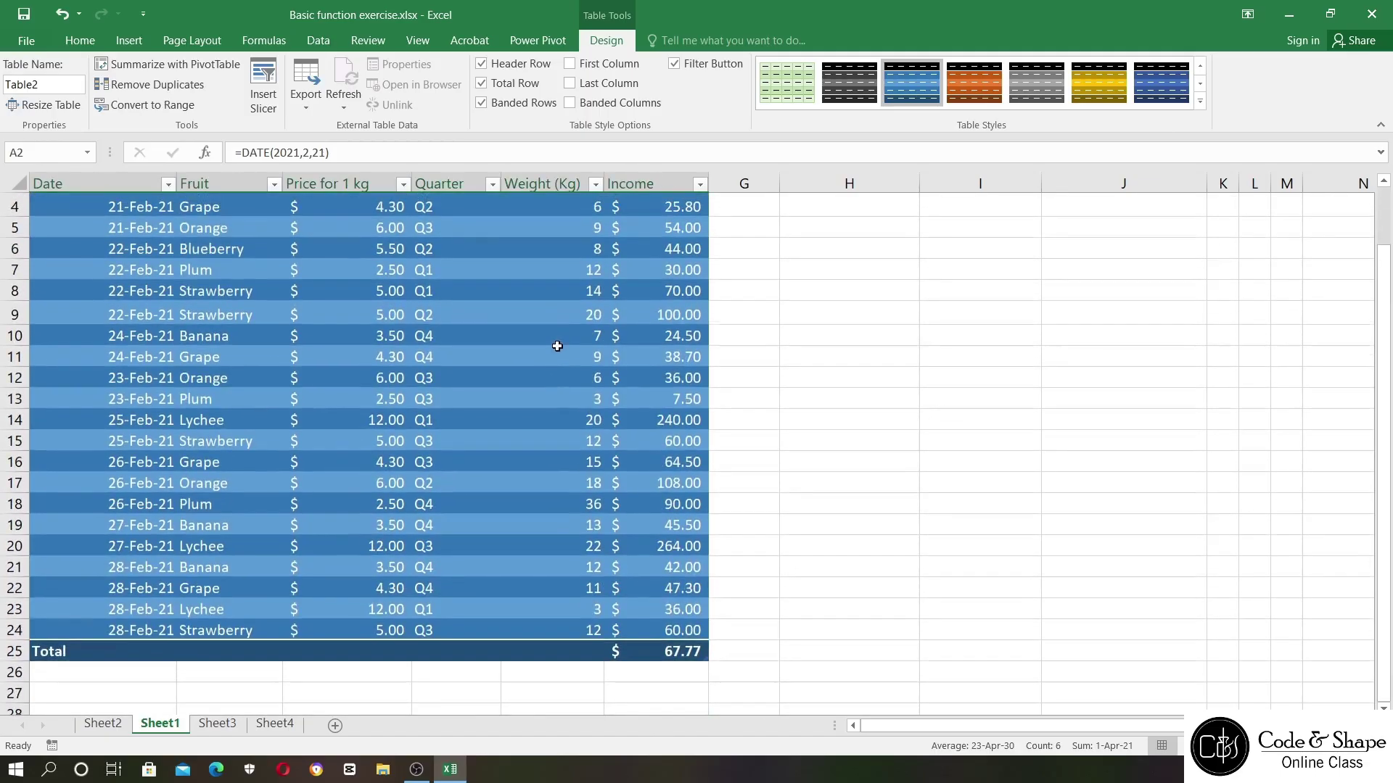
pyautogui.scroll(1, 557, 346)
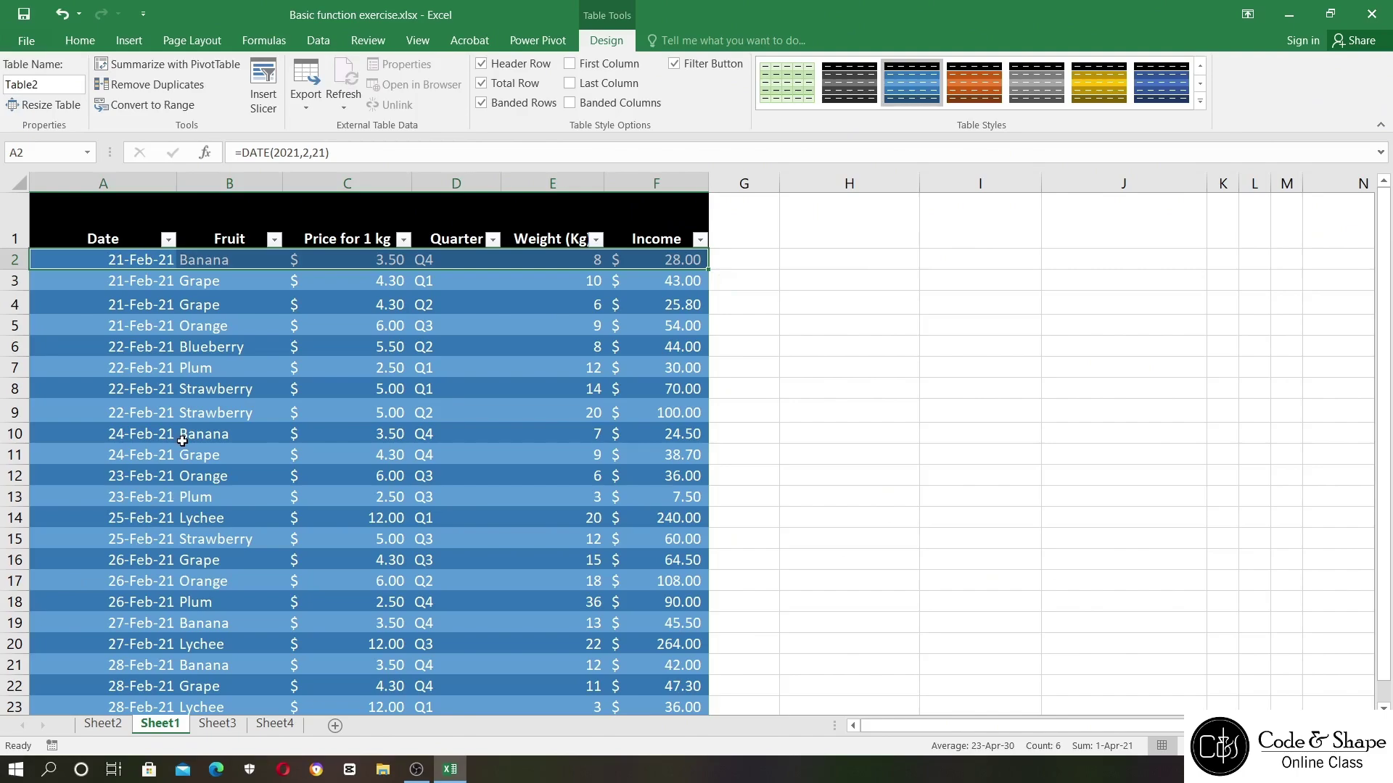
# - On Sheet3, clear all contents and formatting from the range G4:O18 holding the transposed block
pyautogui.click(219, 724)
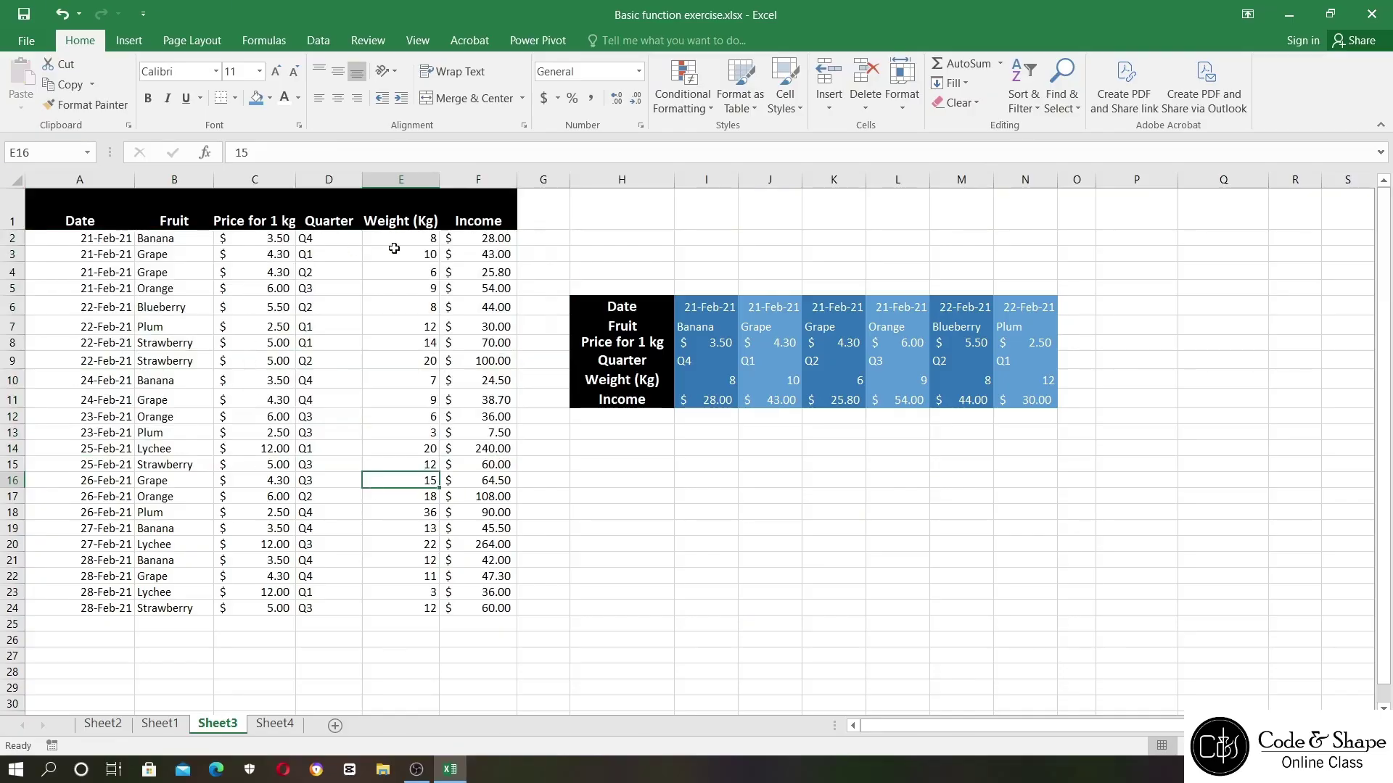
pyautogui.click(451, 247)
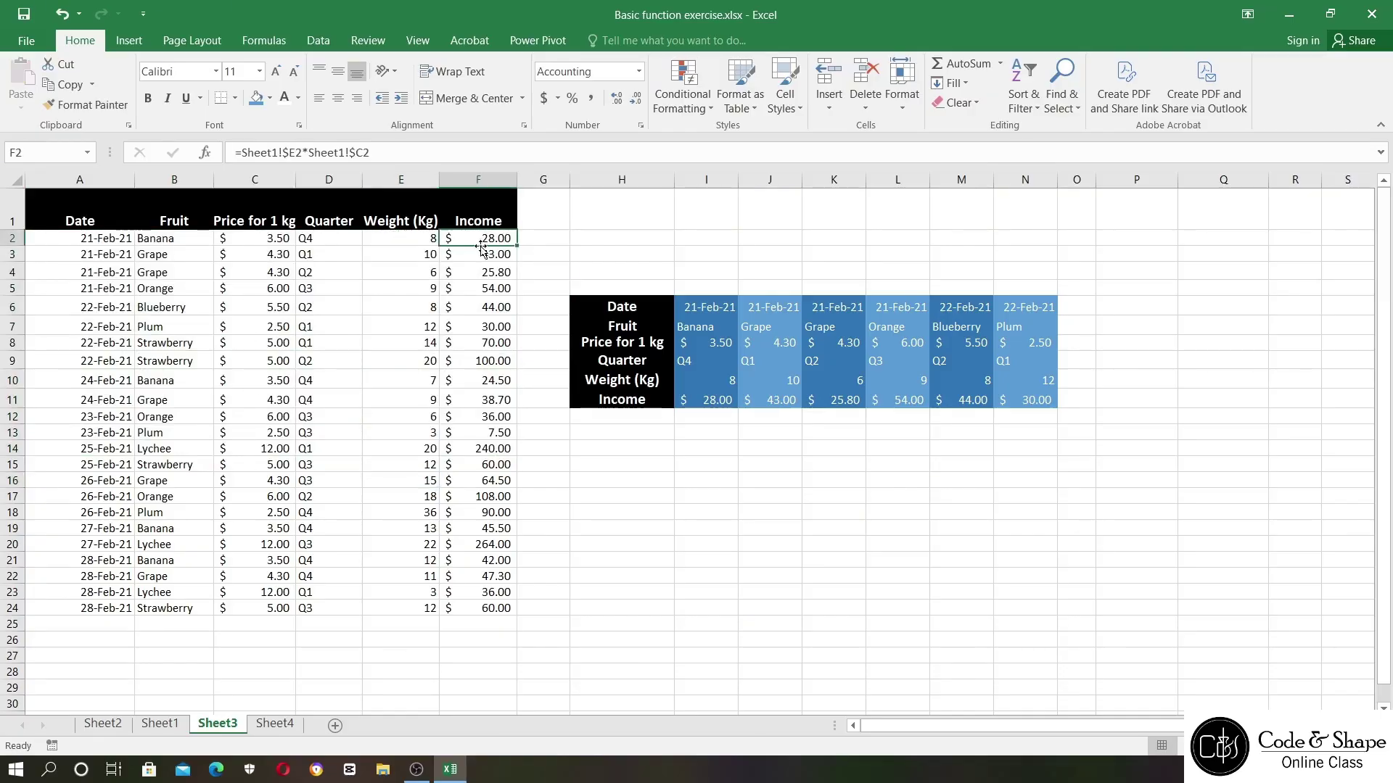
pyautogui.moveTo(558, 272); pyautogui.dragTo(1095, 513)
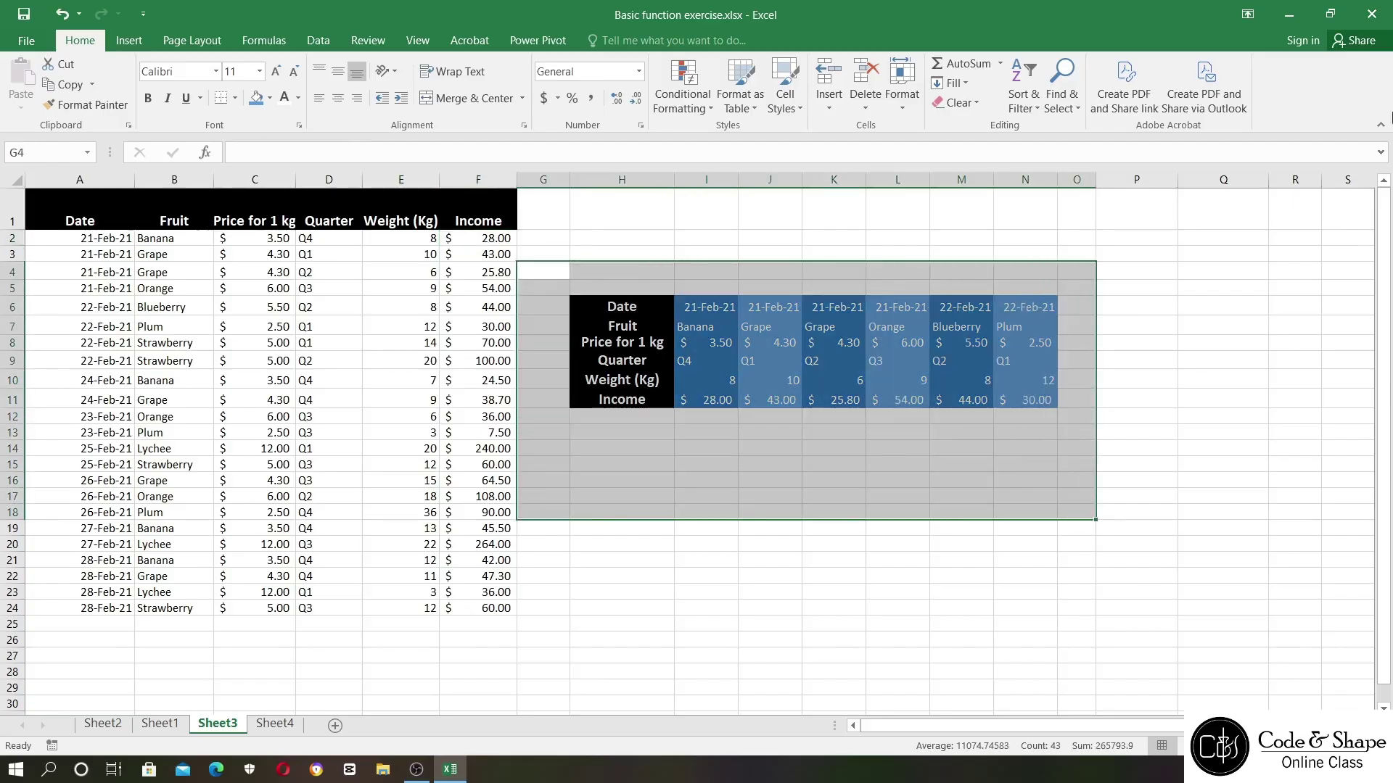
pyautogui.click(956, 102)
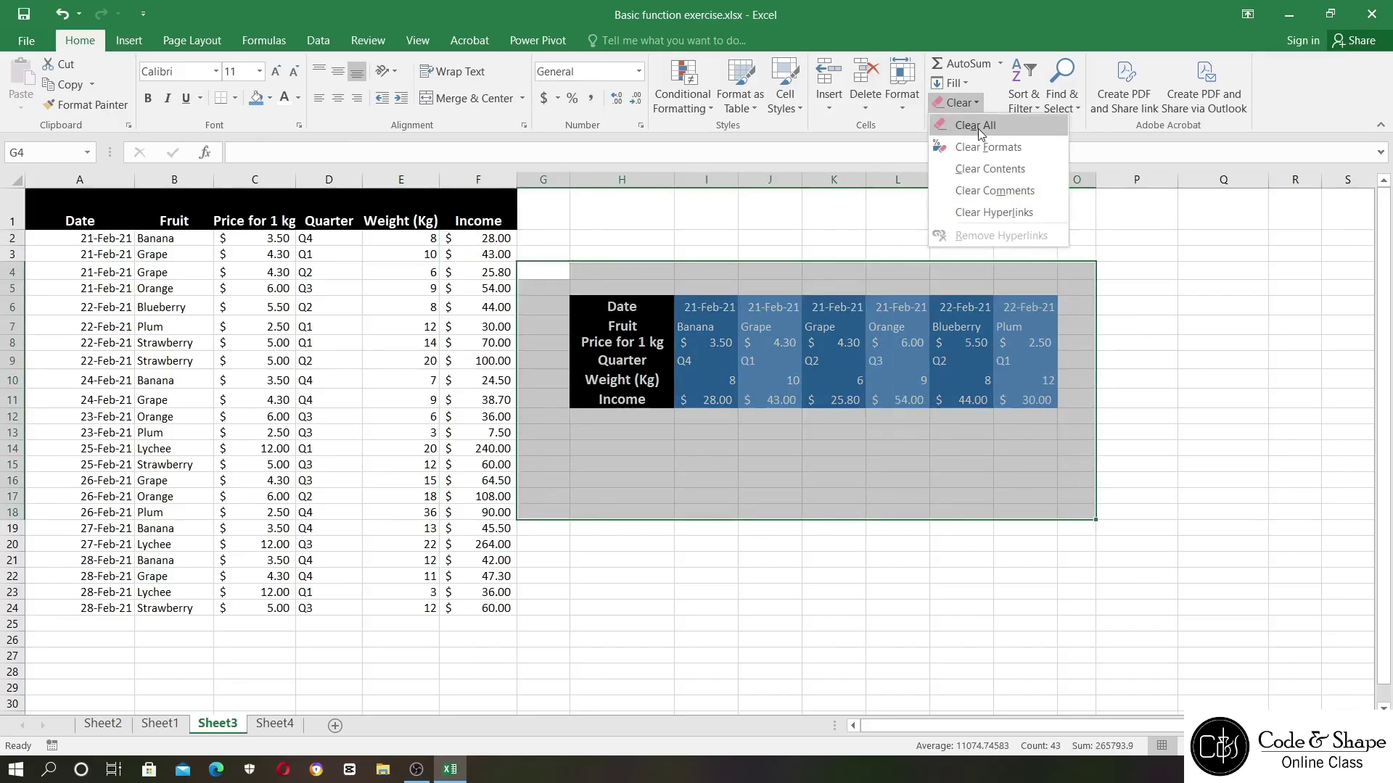
pyautogui.click(976, 126)
pyautogui.click(348, 303)
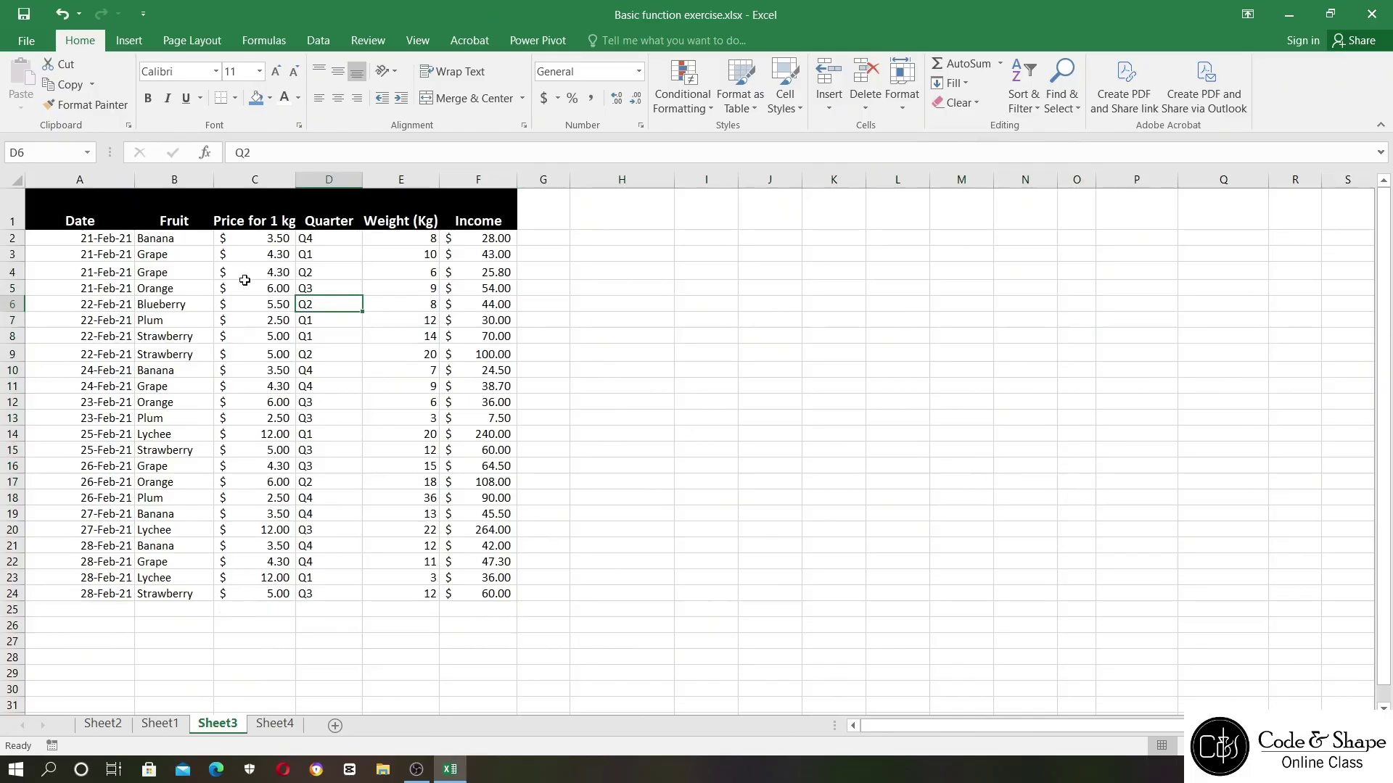
# - Try sorting only the Weight (Kg) cells E2:E24 from largest to smallest, continuing with the current selection, and undo the sort
pyautogui.click(396, 241)
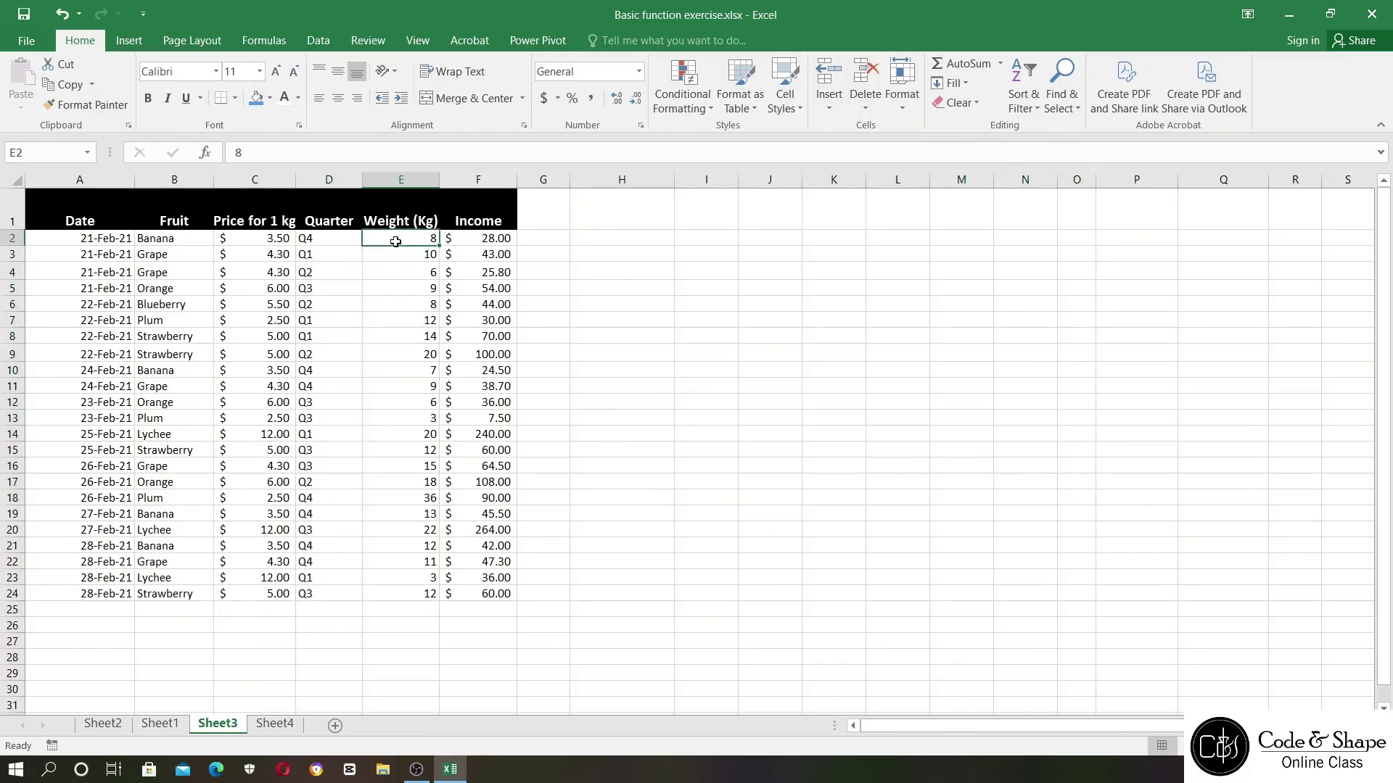
pyautogui.moveTo(395, 241); pyautogui.dragTo(398, 594)
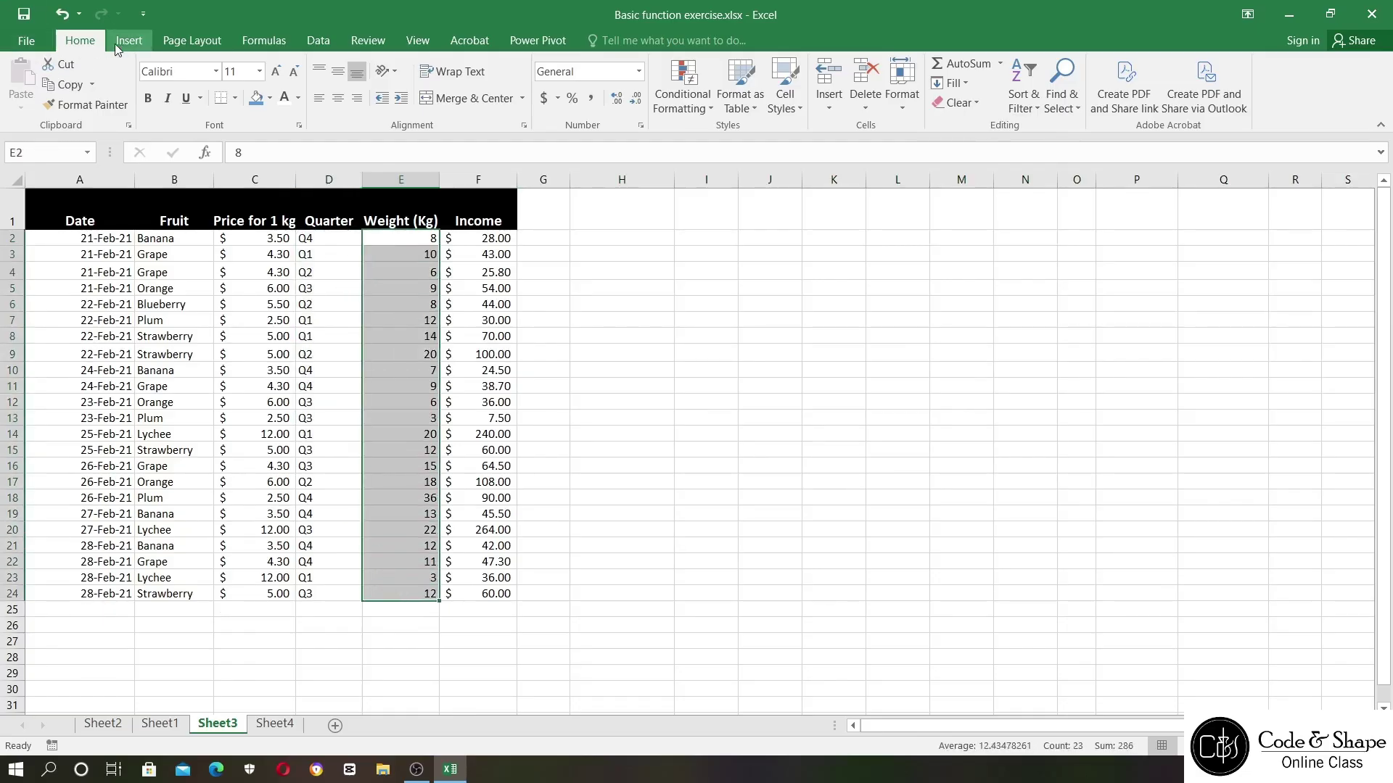
pyautogui.click(1035, 108)
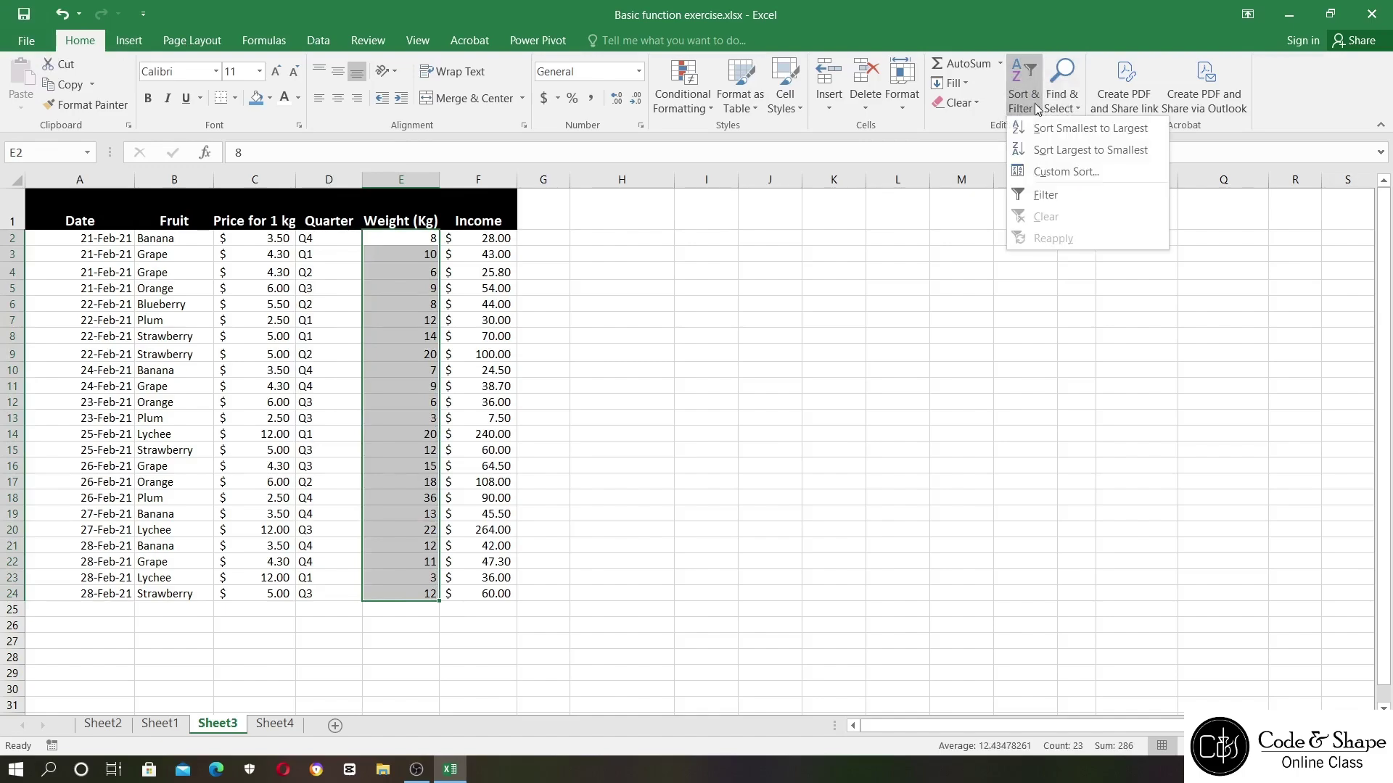
pyautogui.click(1083, 158)
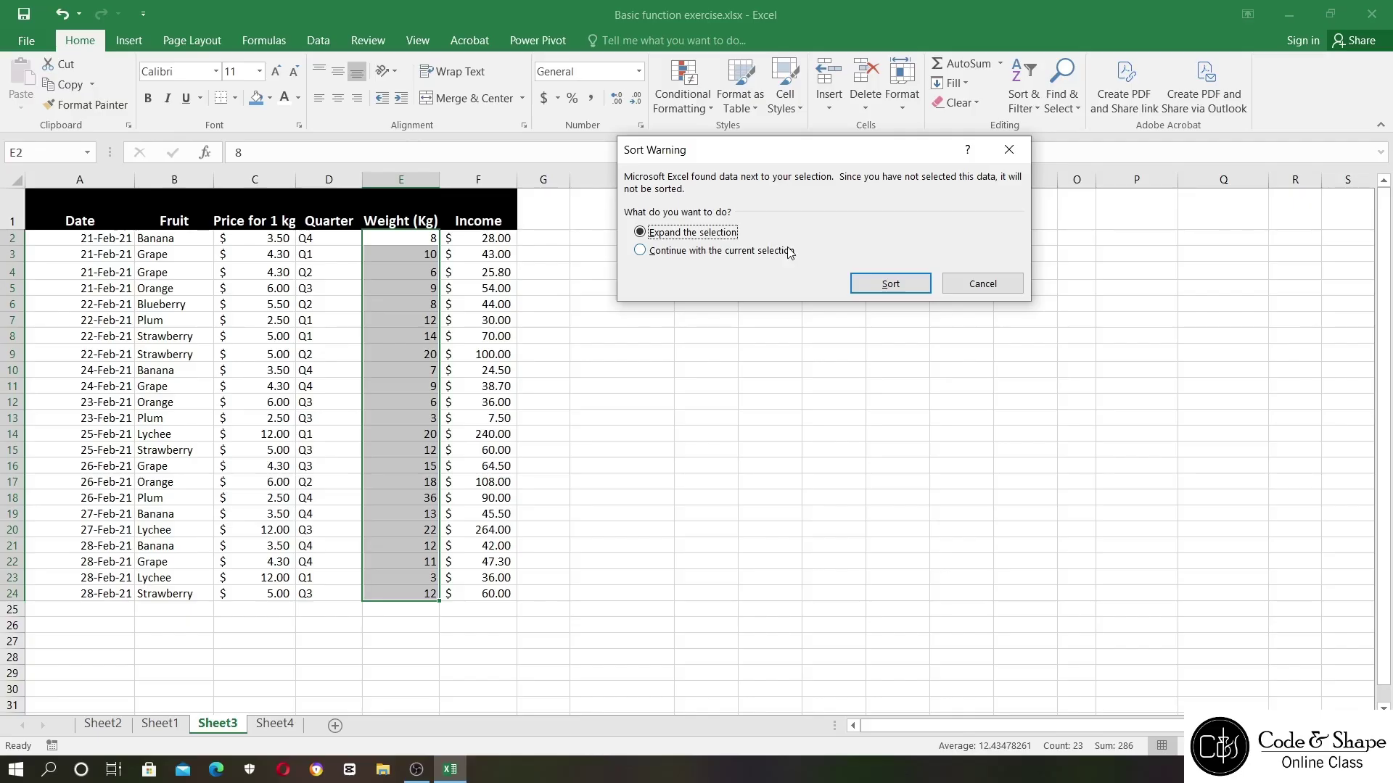
pyautogui.click(655, 256)
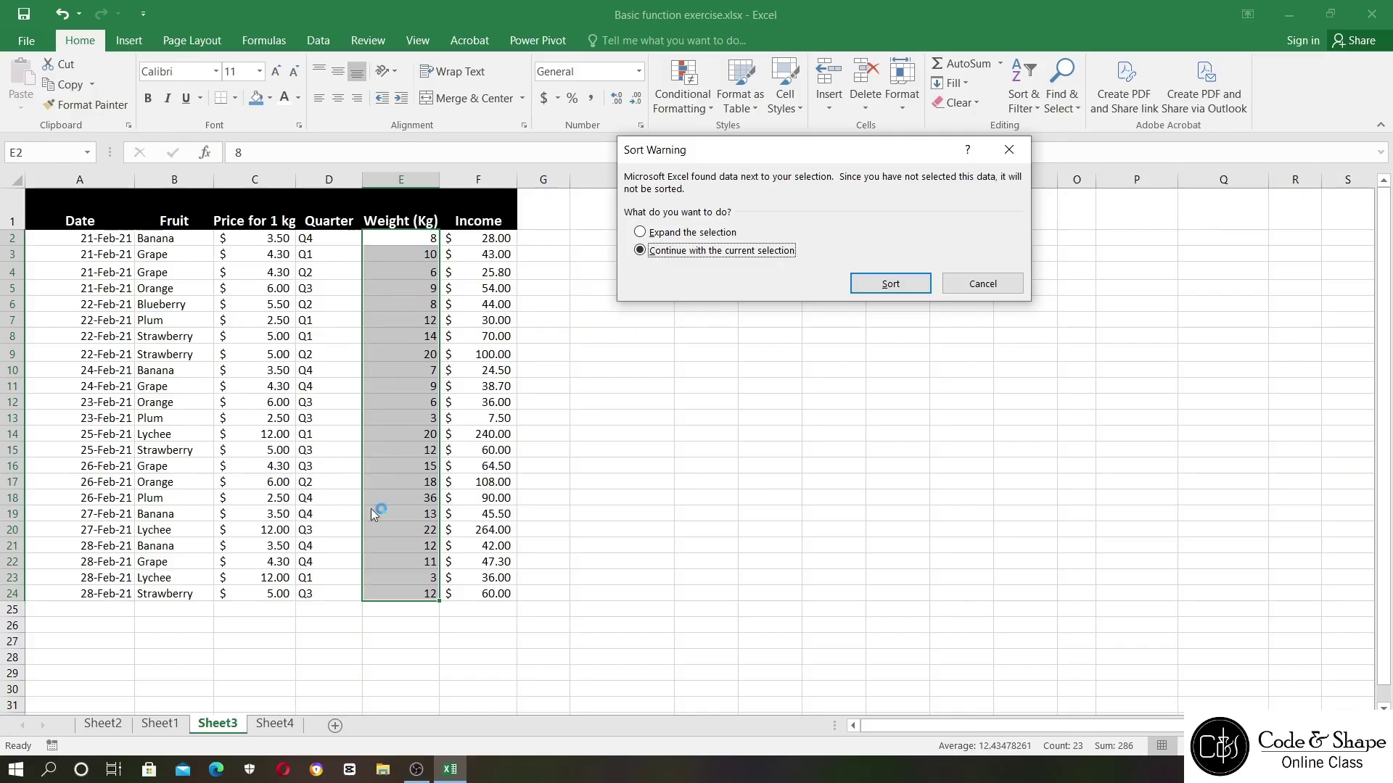
pyautogui.click(895, 291)
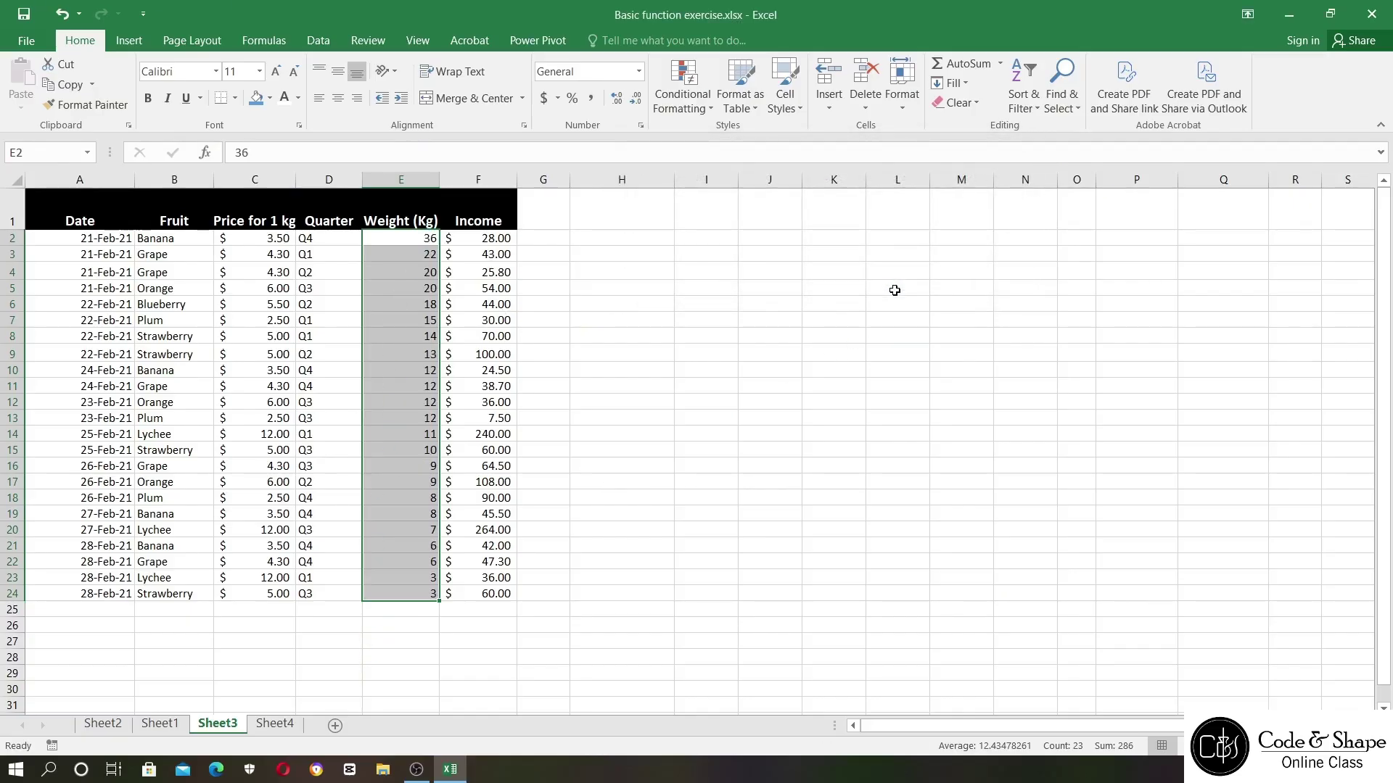
pyautogui.hotkey('ctrl', 'z')
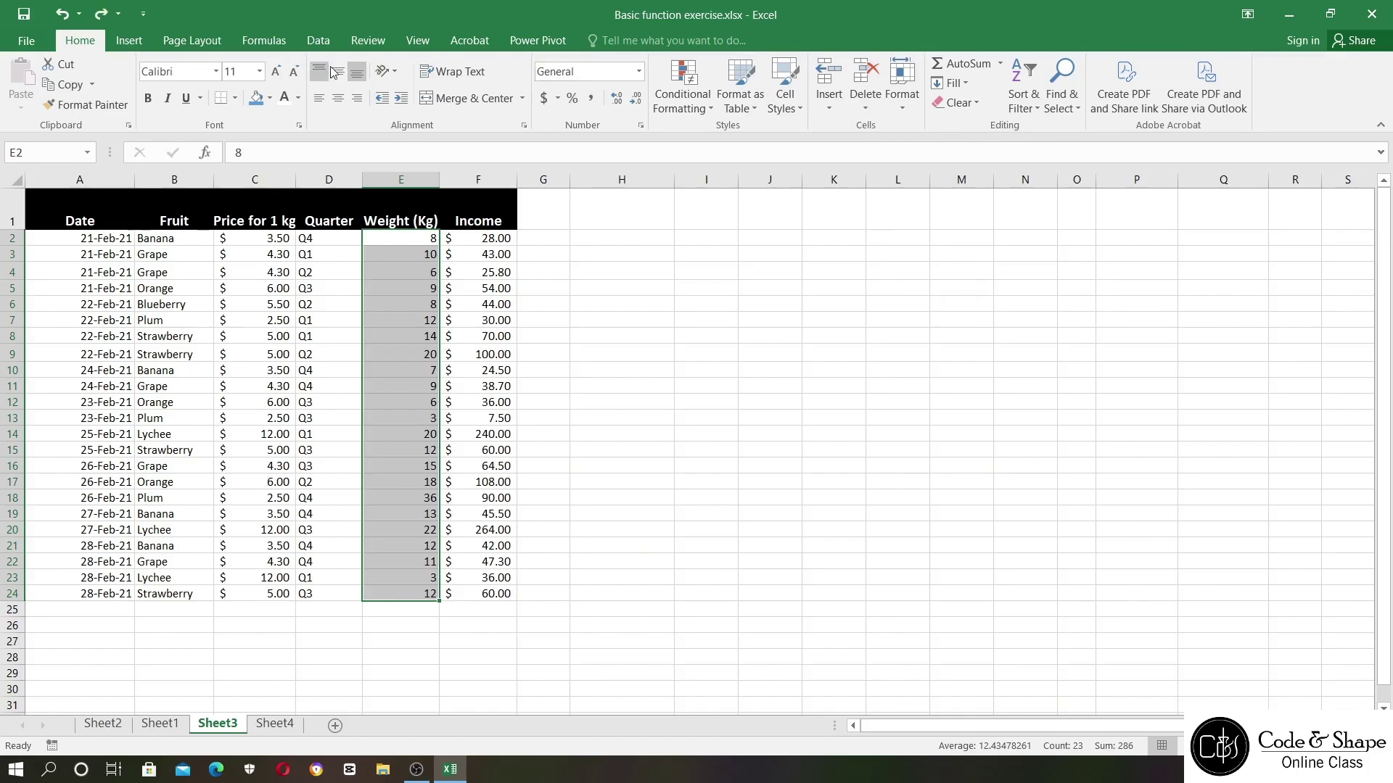
# - Sort Sheet3's records by the Weight (Kg) range E2:E24 from largest to smallest, expanding the selection, and check the sorted rows
pyautogui.click(1023, 90)
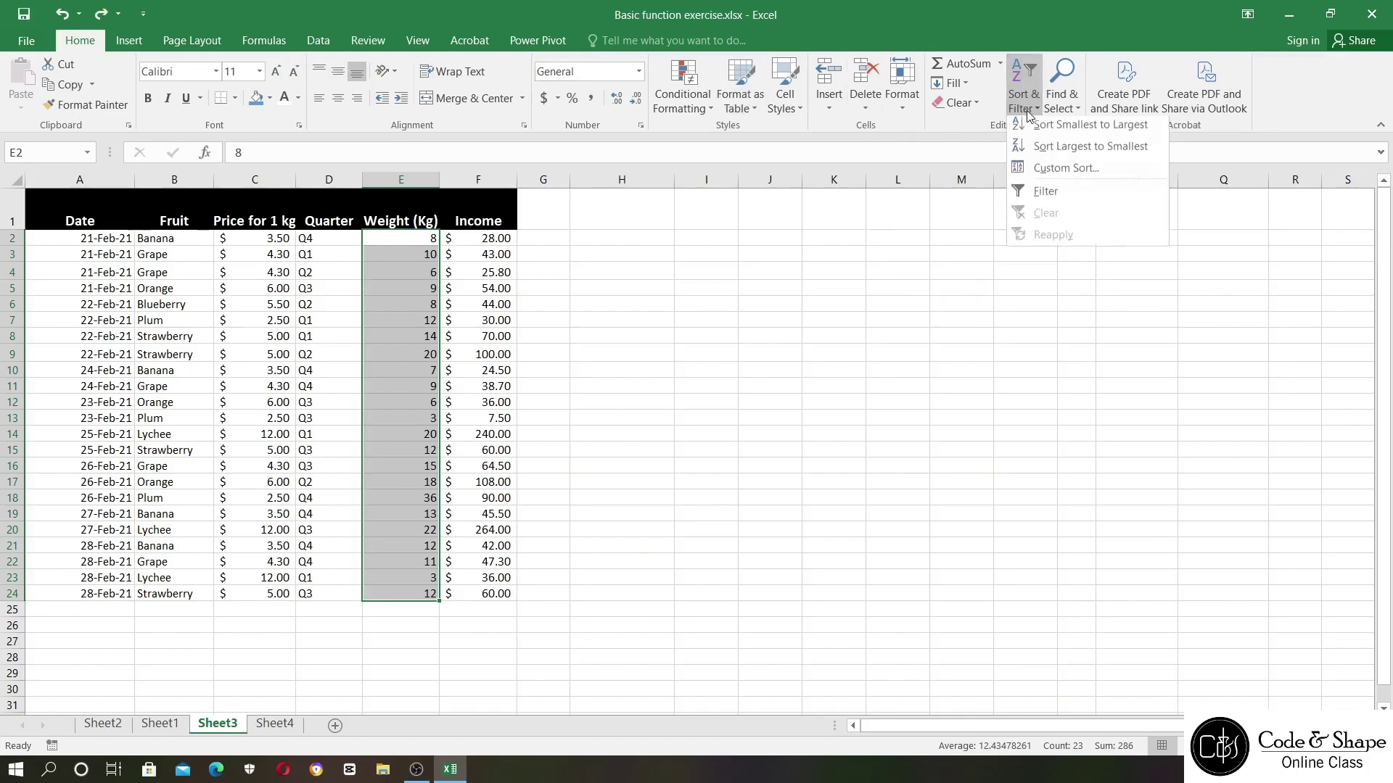
pyautogui.click(1048, 151)
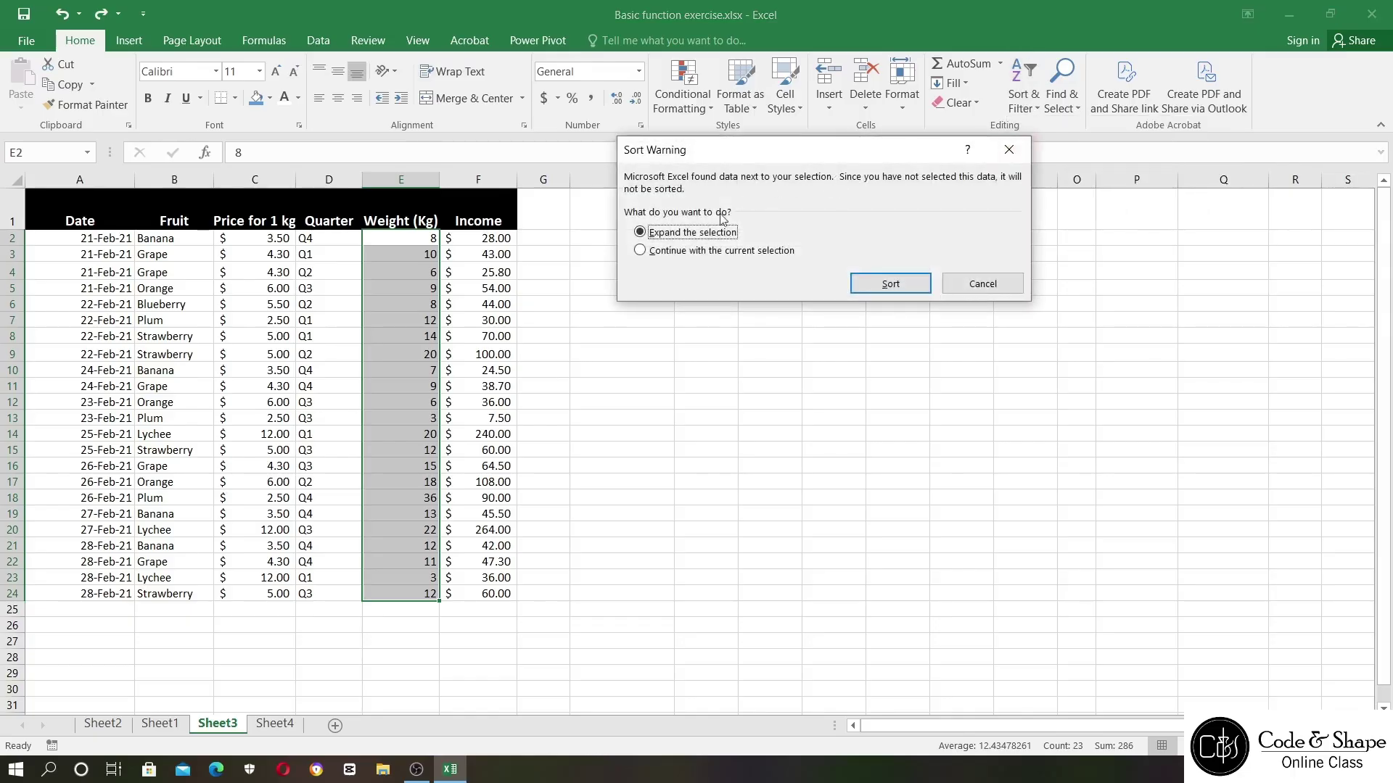
pyautogui.click(881, 282)
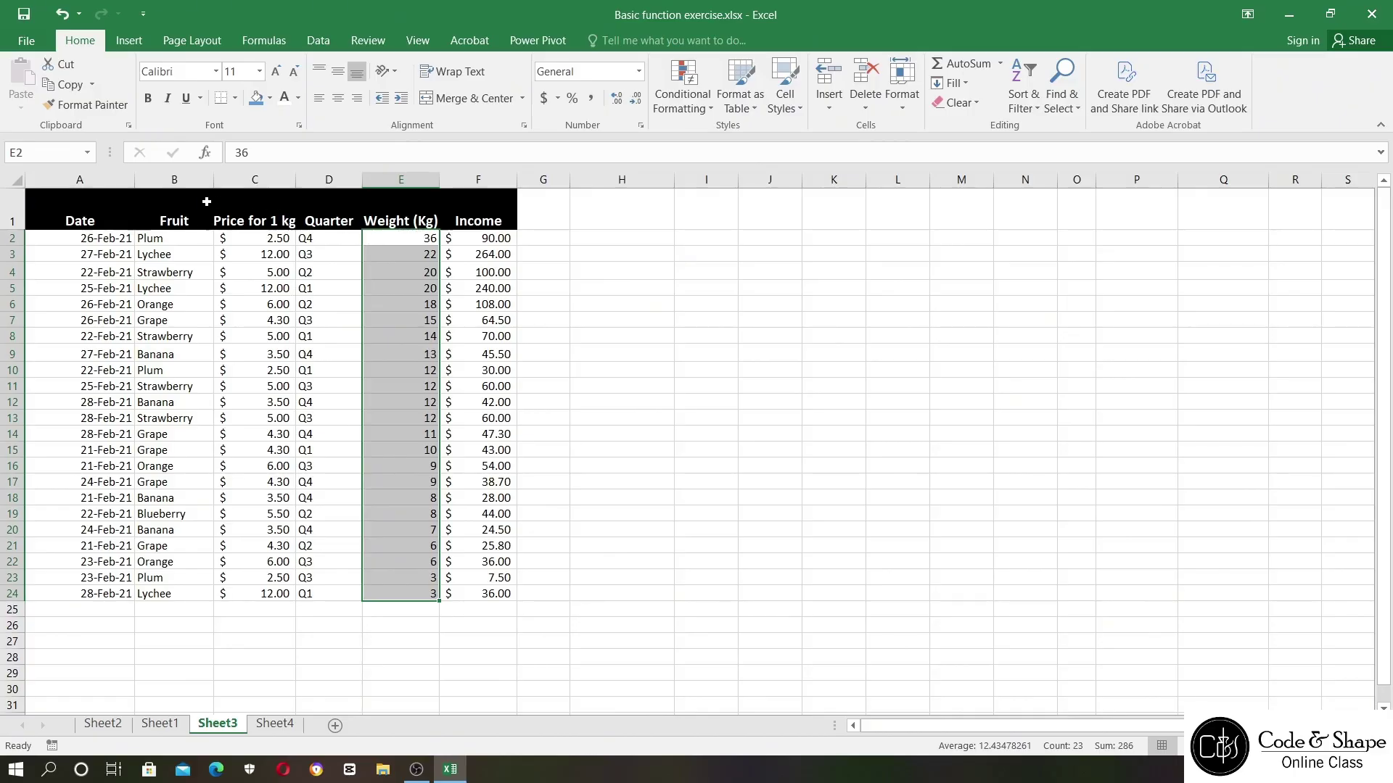
pyautogui.click(392, 430)
pyautogui.click(409, 234)
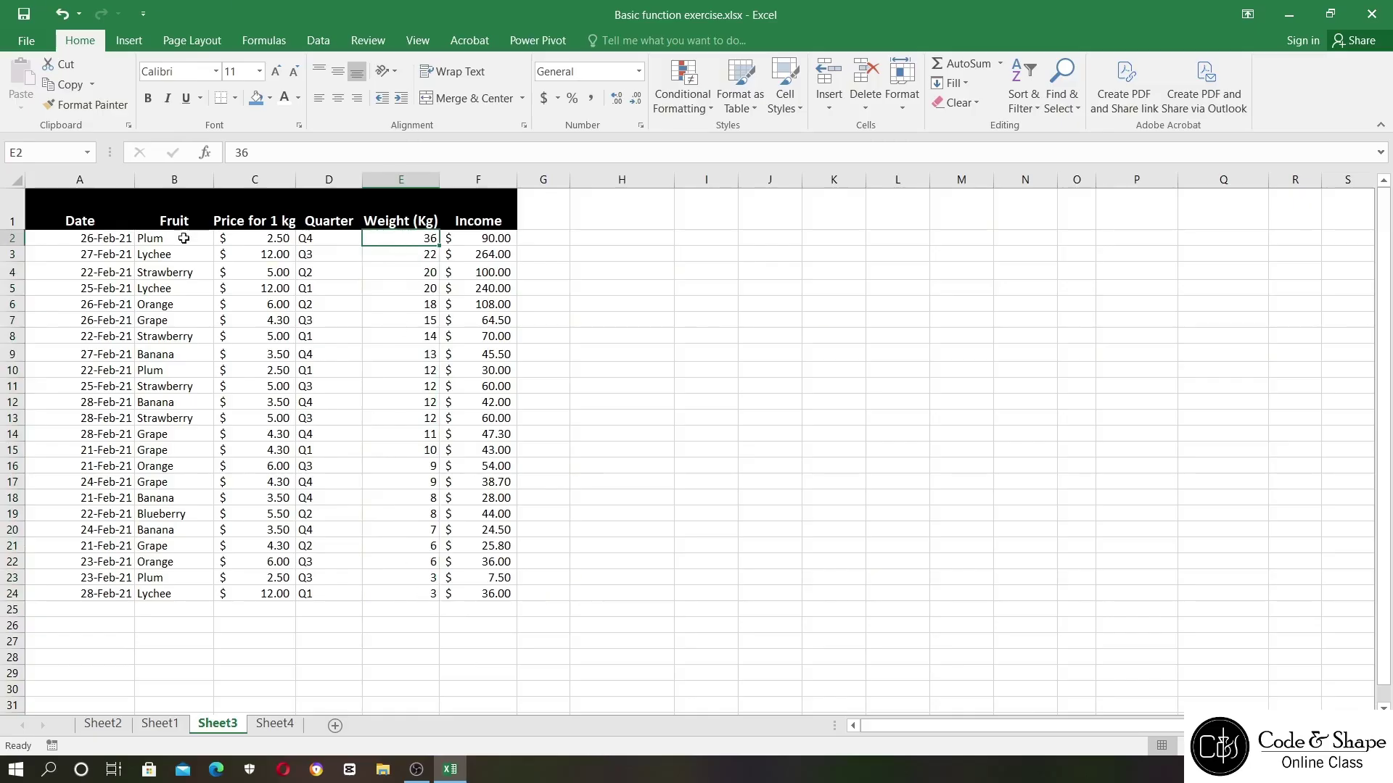
pyautogui.moveTo(82, 236); pyautogui.dragTo(503, 249)
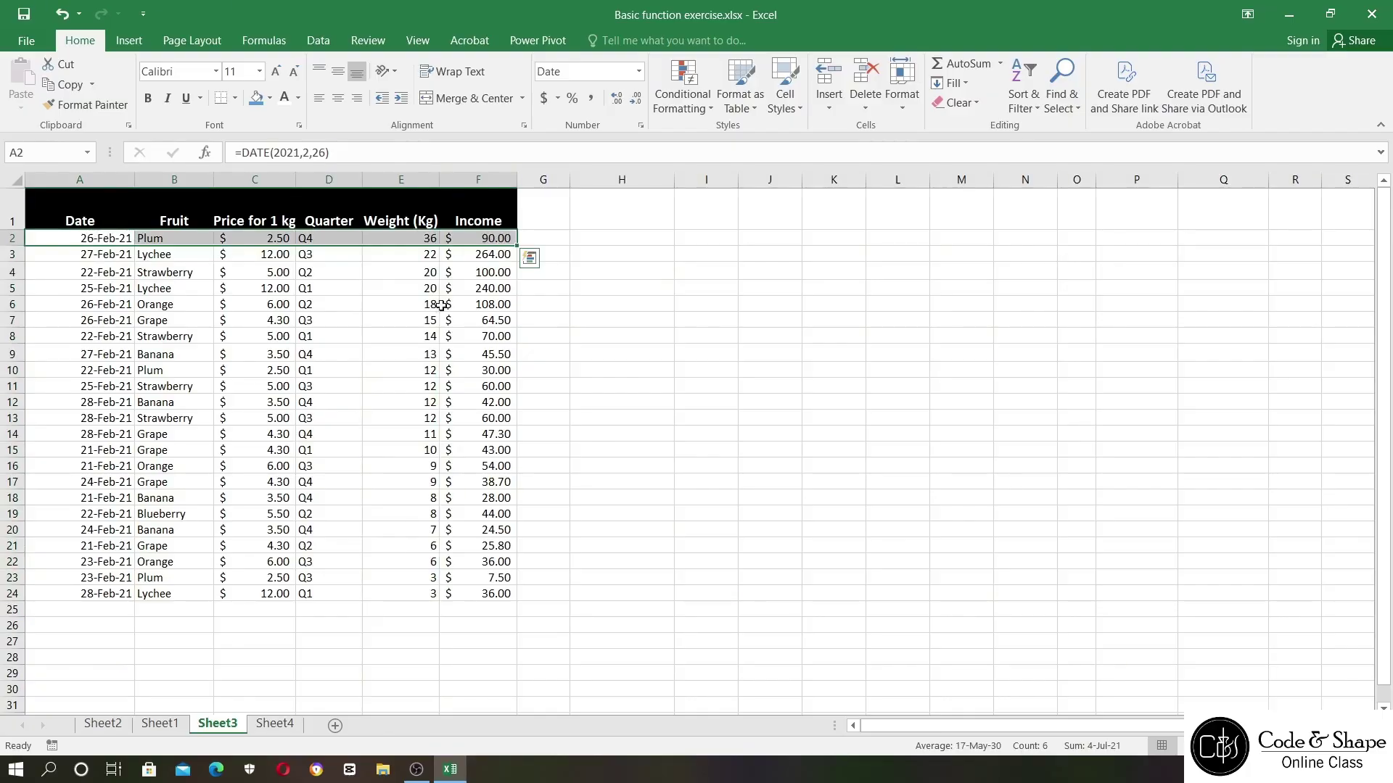
pyautogui.moveTo(406, 238); pyautogui.dragTo(418, 578)
# - On Sheet1, sort the fruit sales table by Weight (Kg) from largest to smallest and review the reordered rows
pyautogui.click(161, 723)
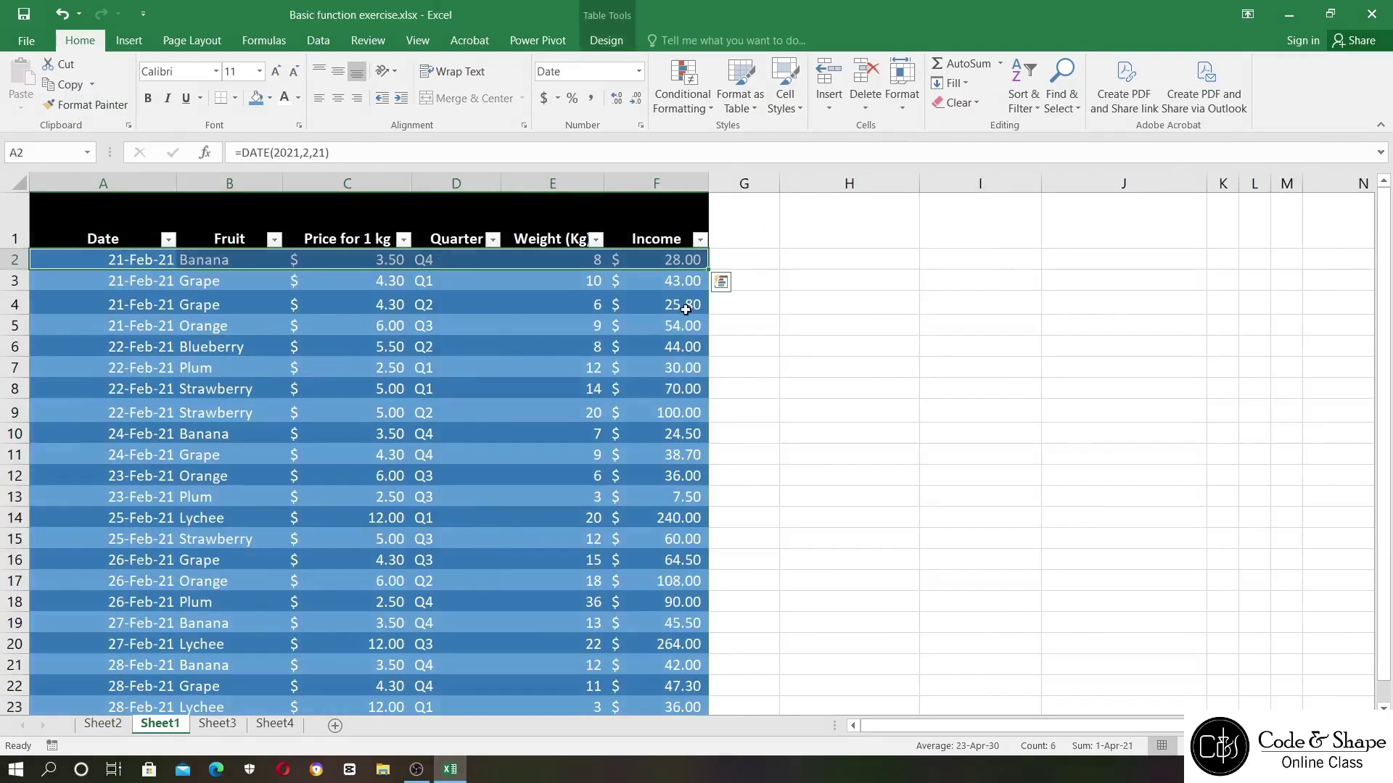
pyautogui.scroll(-1, 461, 282)
pyautogui.scroll(1, 537, 392)
pyautogui.click(450, 497)
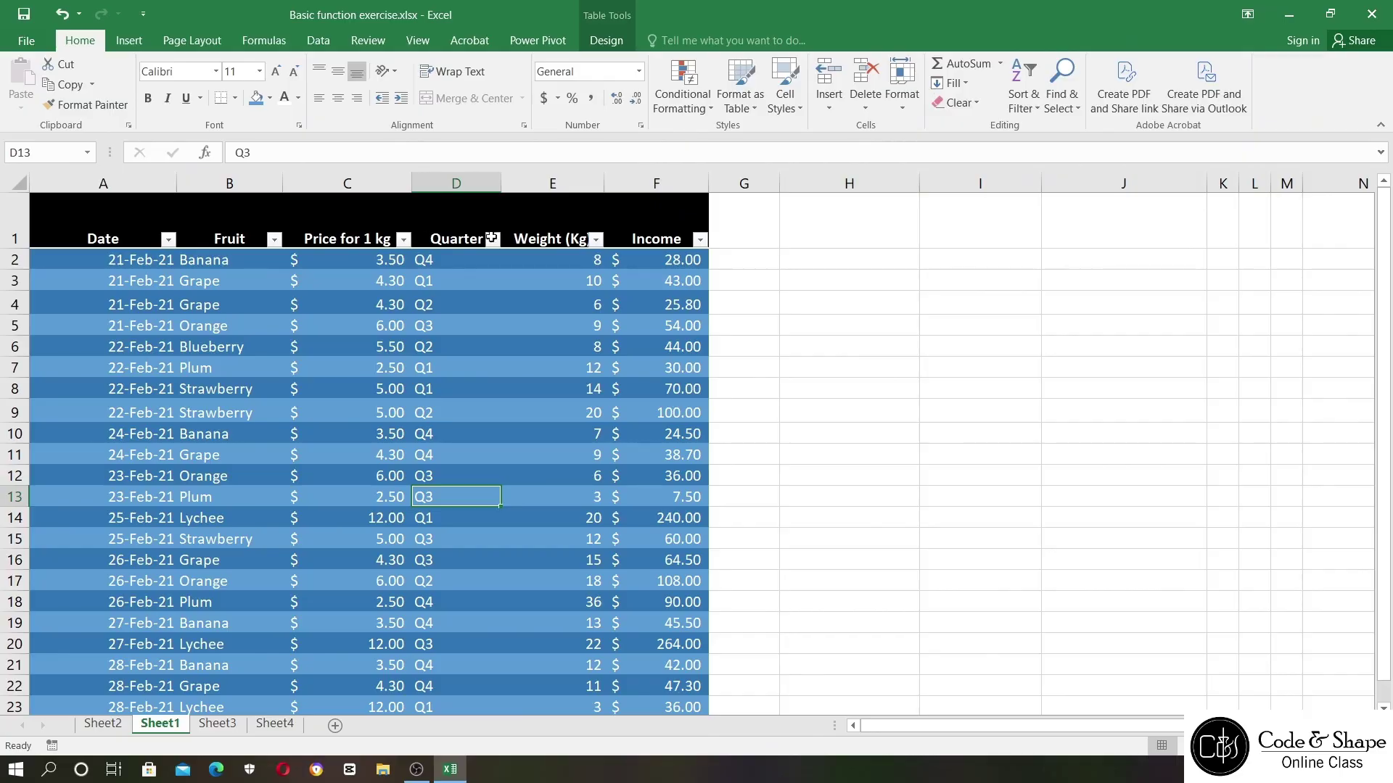
pyautogui.click(596, 240)
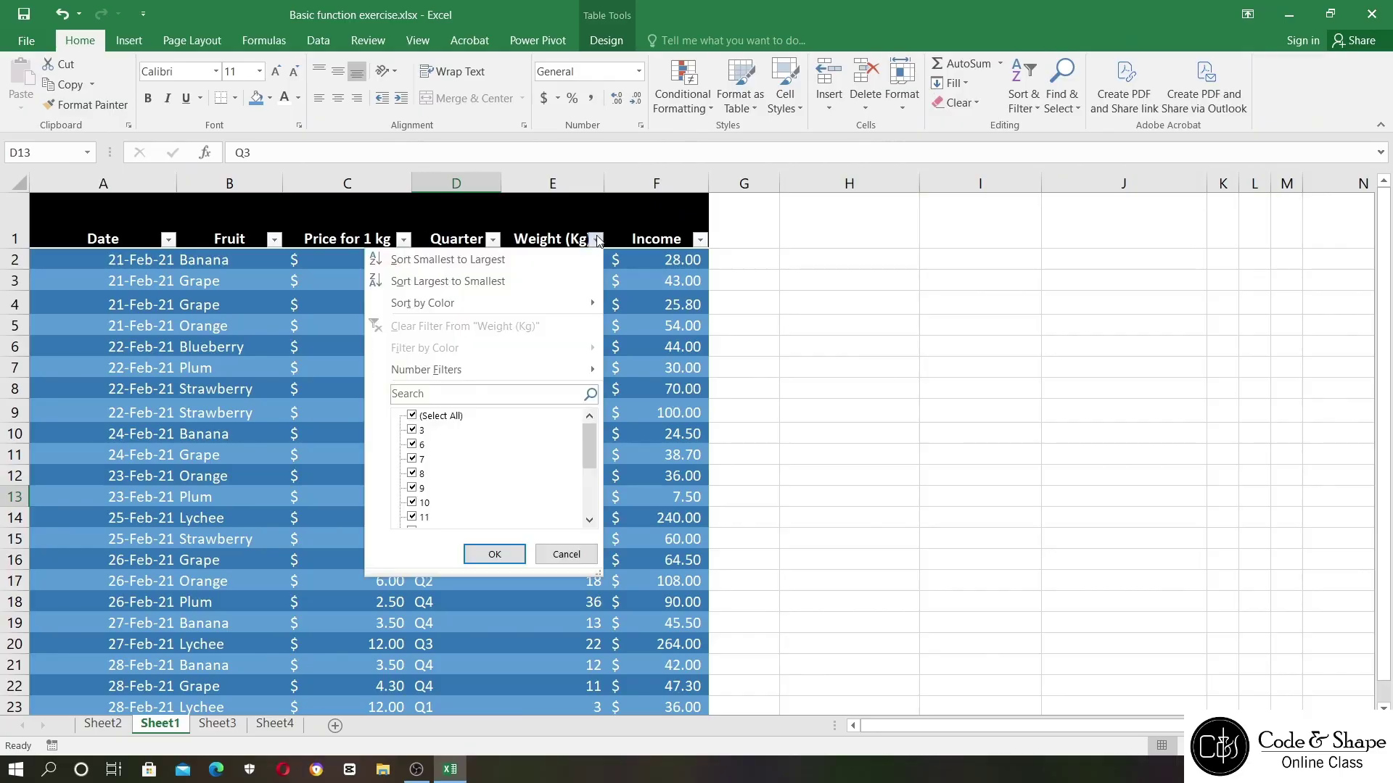
pyautogui.click(528, 279)
pyautogui.scroll(-1, 591, 367)
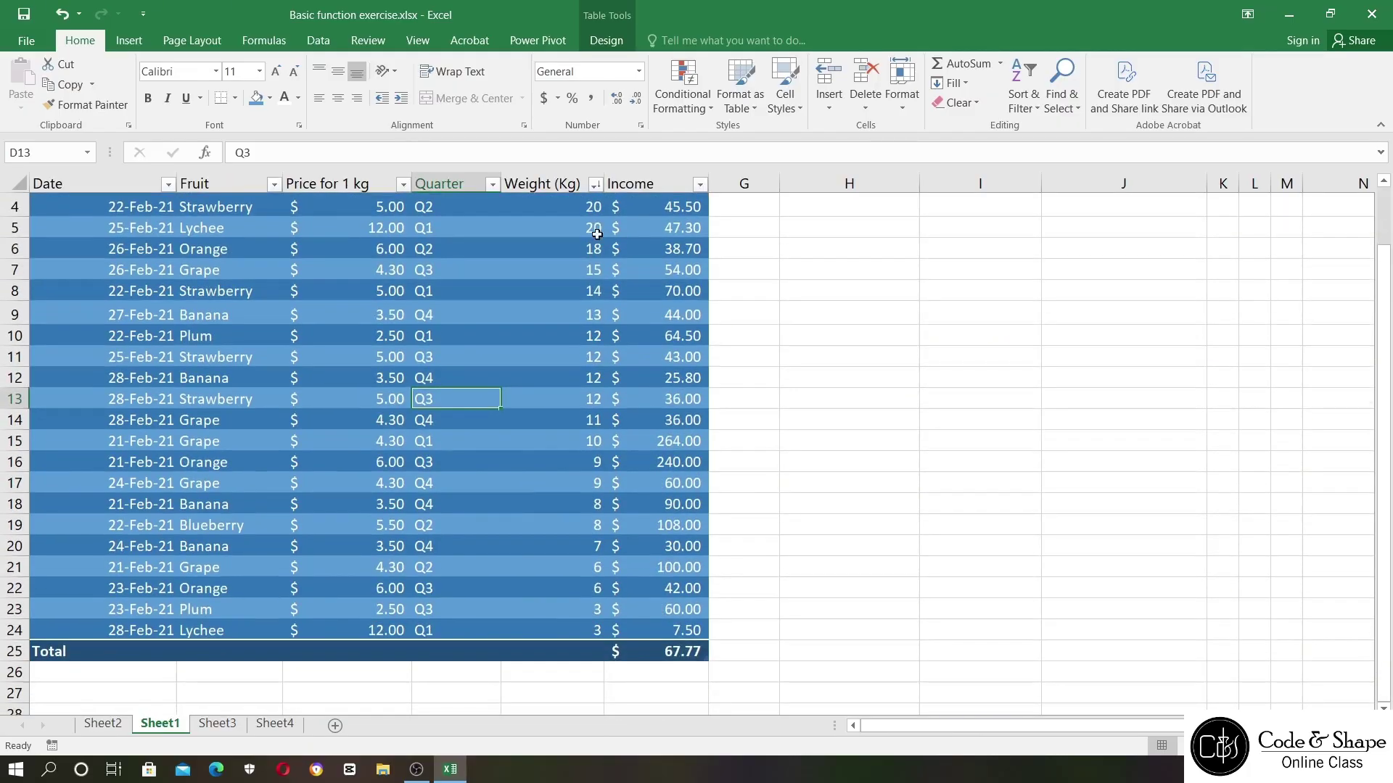
pyautogui.scroll(1, 592, 626)
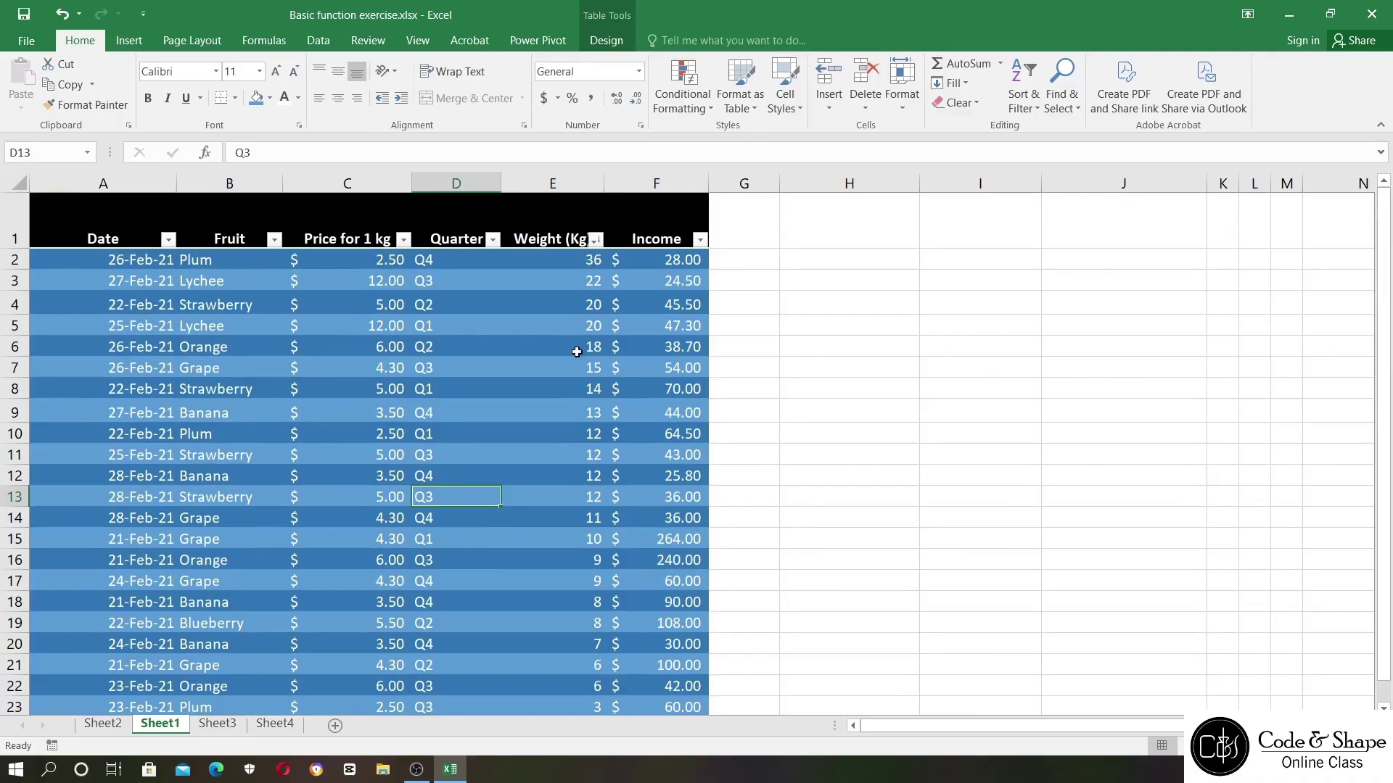
# - Examine Sheet1's sorted table for records that share the same Weight (Kg) value, checking rows 18 to 24
pyautogui.scroll(-1, 576, 352)
pyautogui.moveTo(551, 504); pyautogui.dragTo(675, 546)
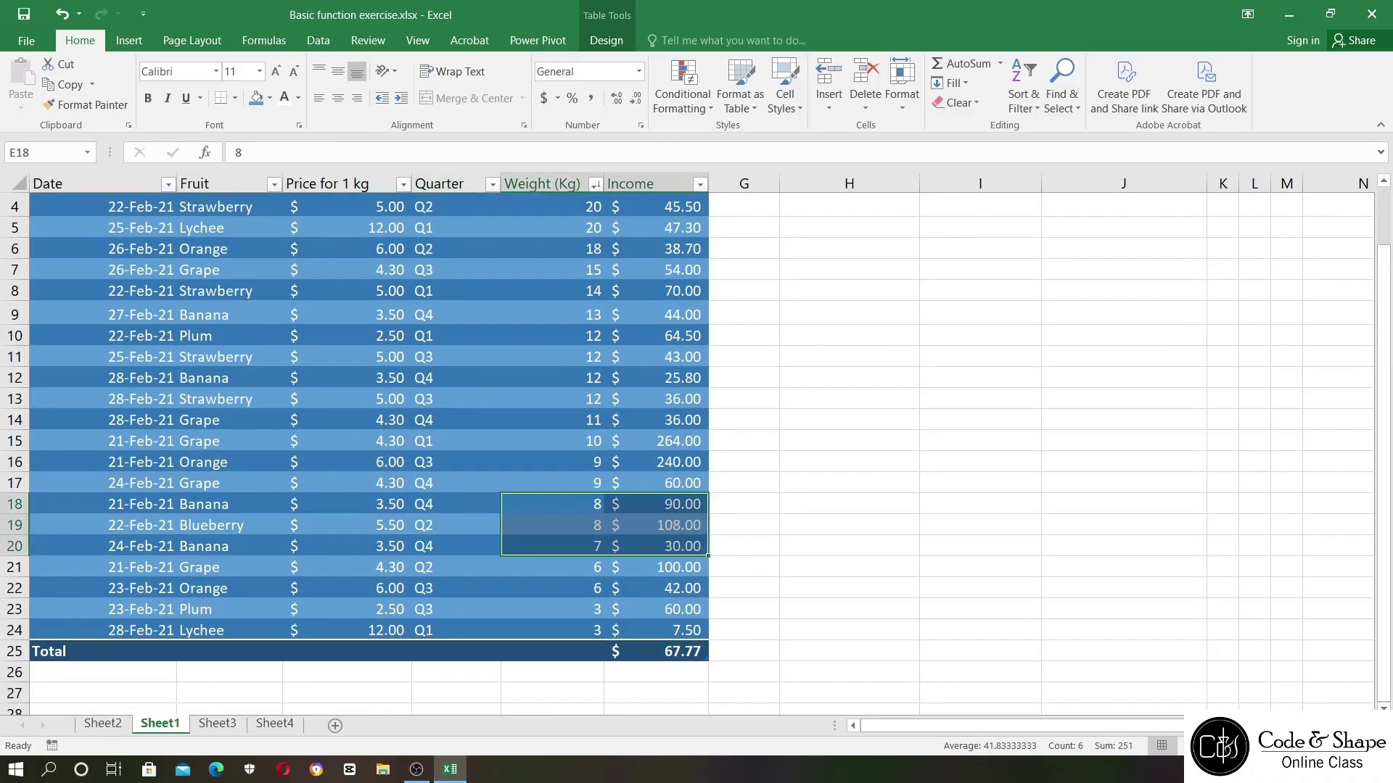
pyautogui.scroll(3, 841, 585)
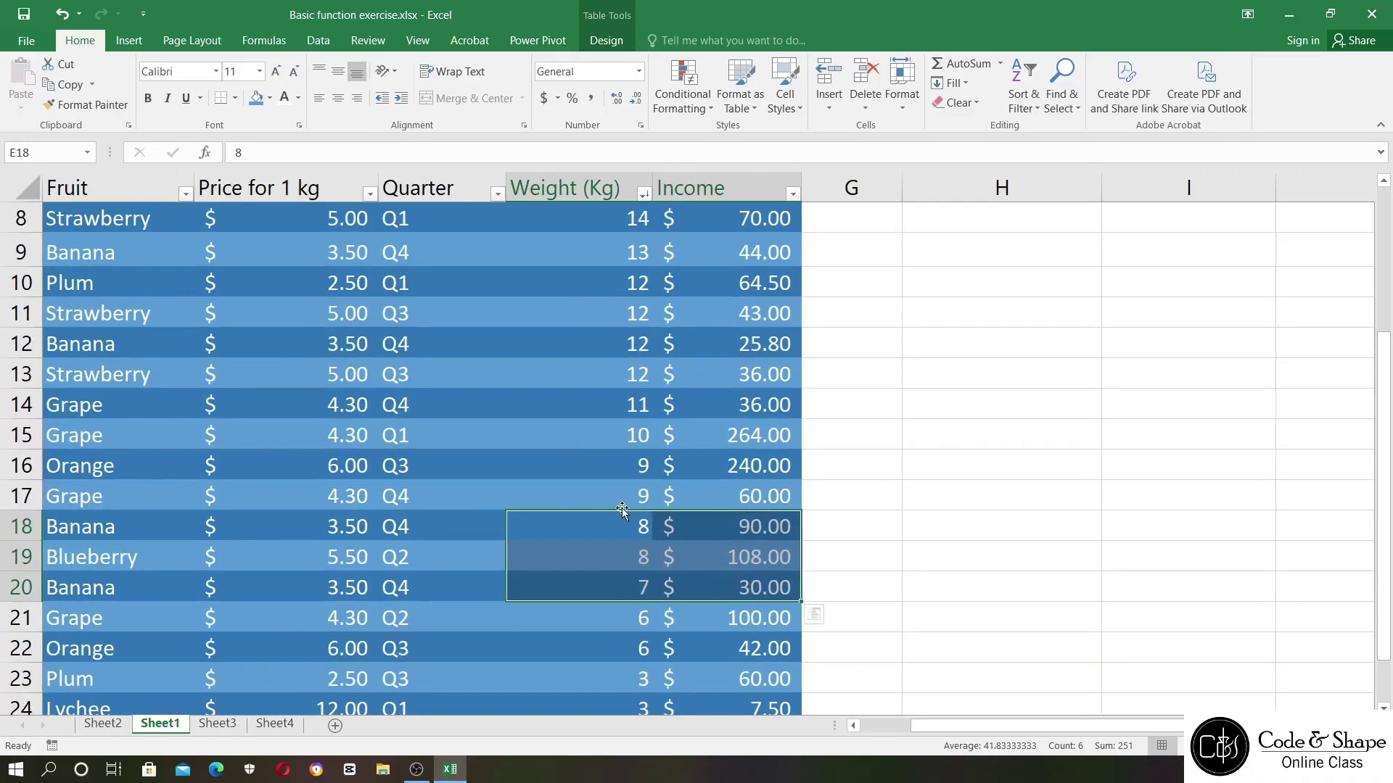
pyautogui.click(930, 473)
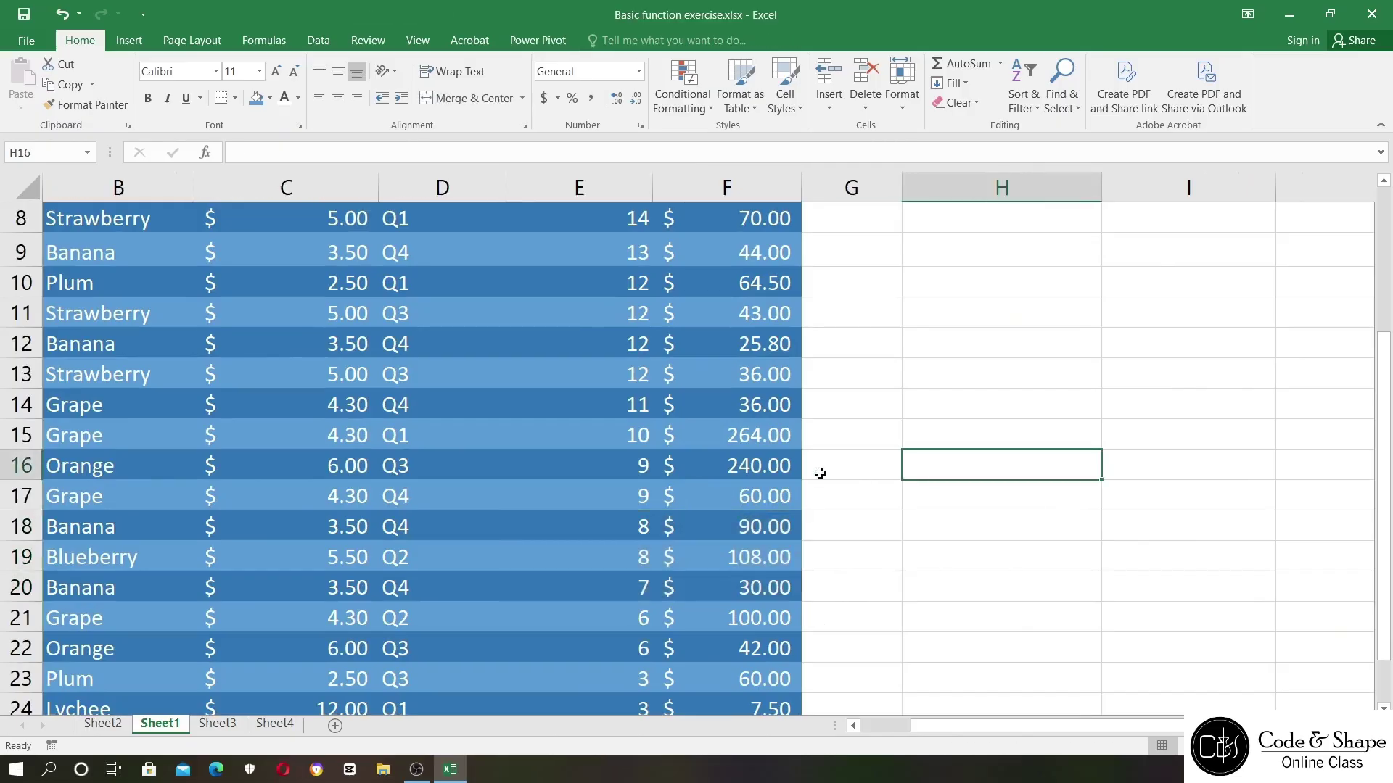
pyautogui.click(618, 479)
pyautogui.moveTo(618, 481); pyautogui.dragTo(634, 563)
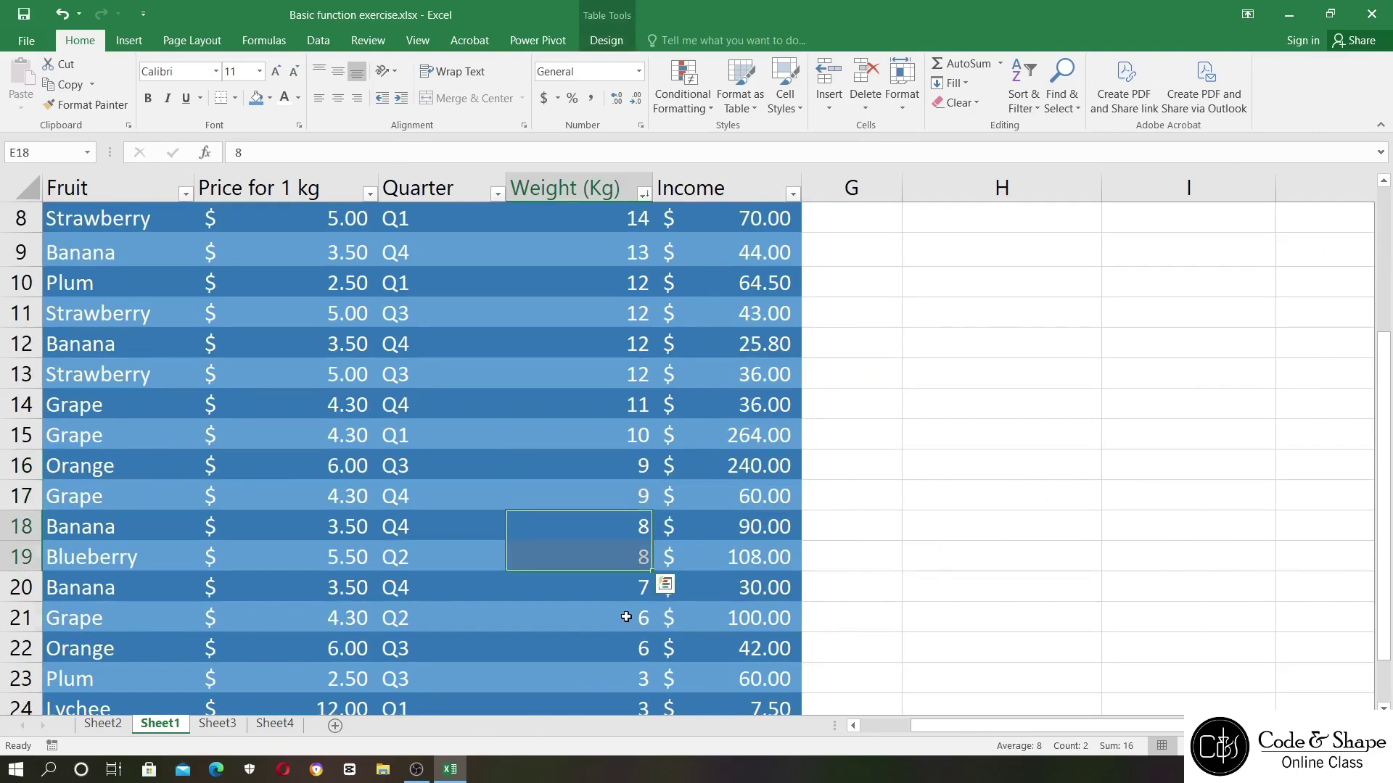
pyautogui.moveTo(631, 616); pyautogui.dragTo(637, 648)
pyautogui.scroll(-3, 669, 590)
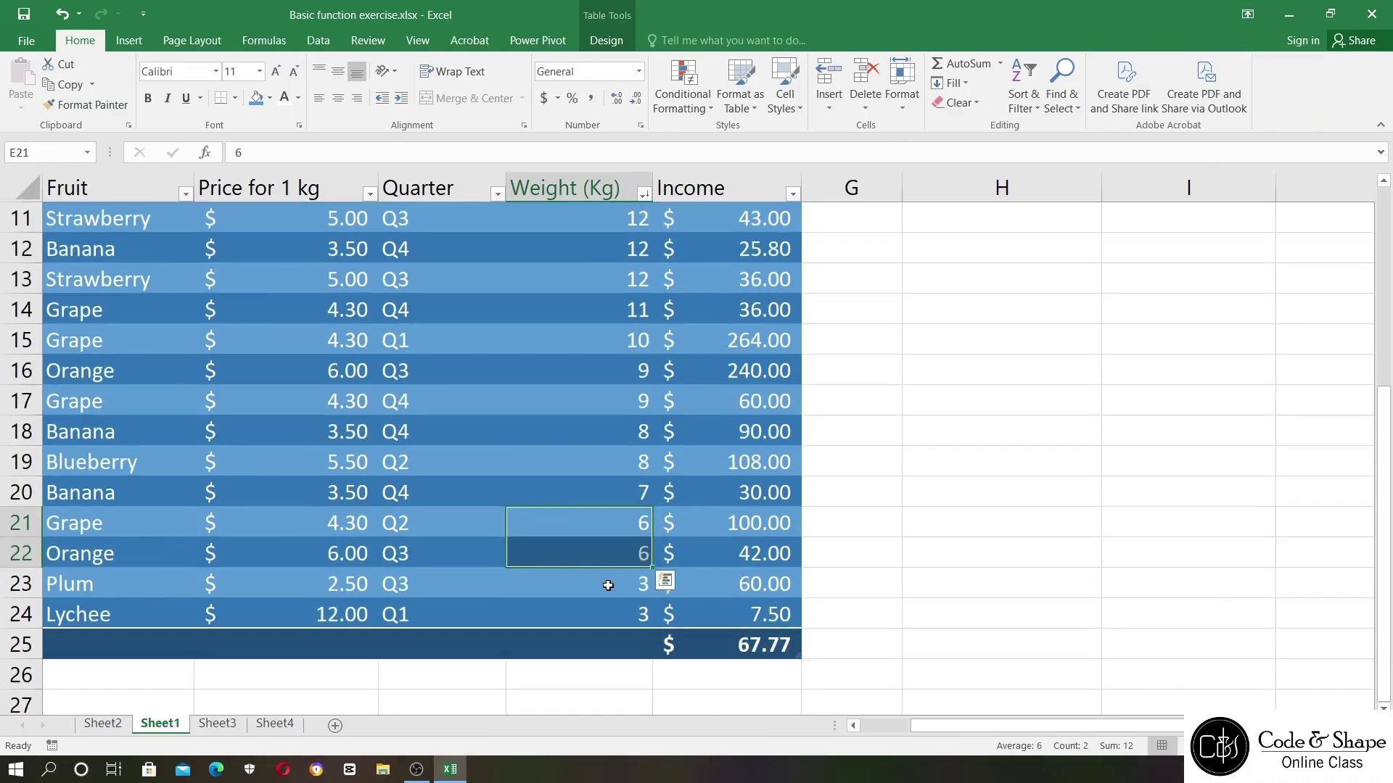
pyautogui.moveTo(612, 581); pyautogui.dragTo(620, 614)
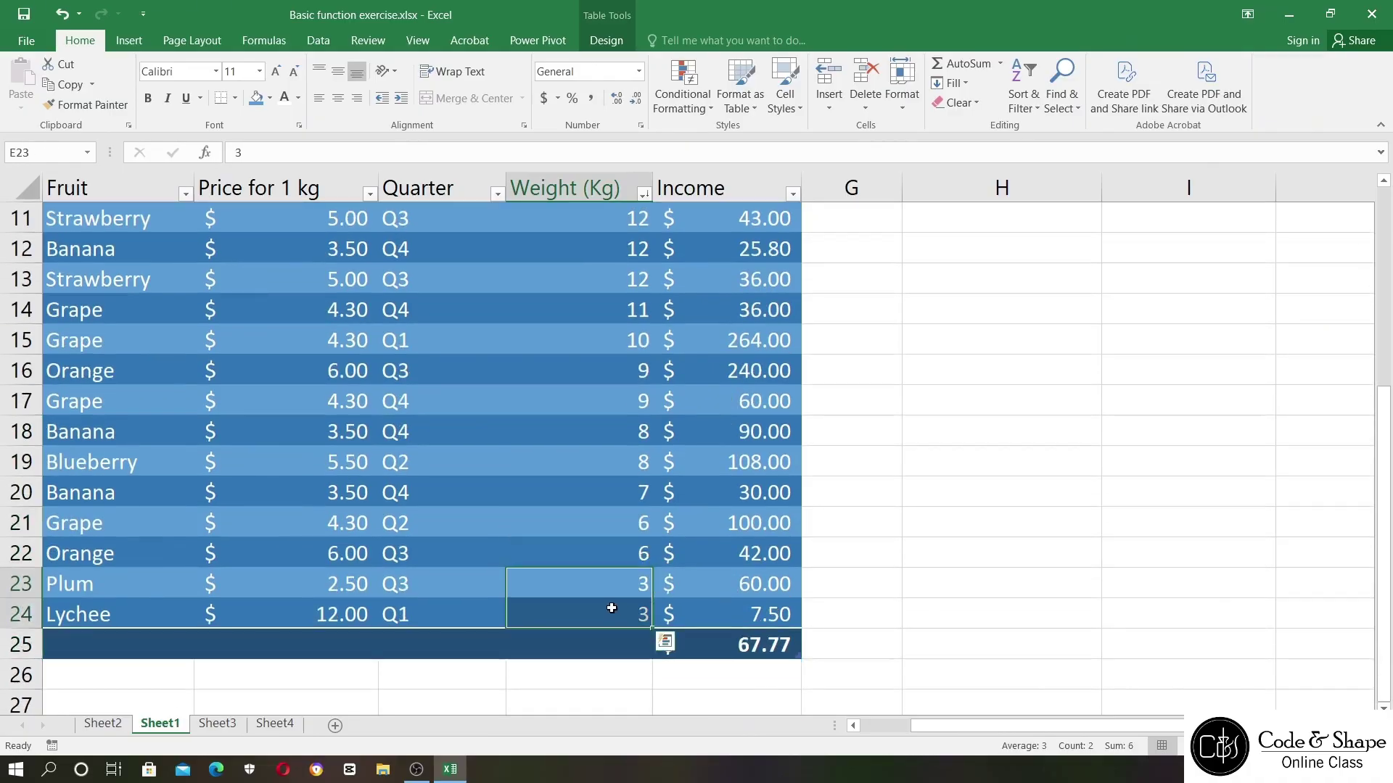
pyautogui.scroll(4, 591, 457)
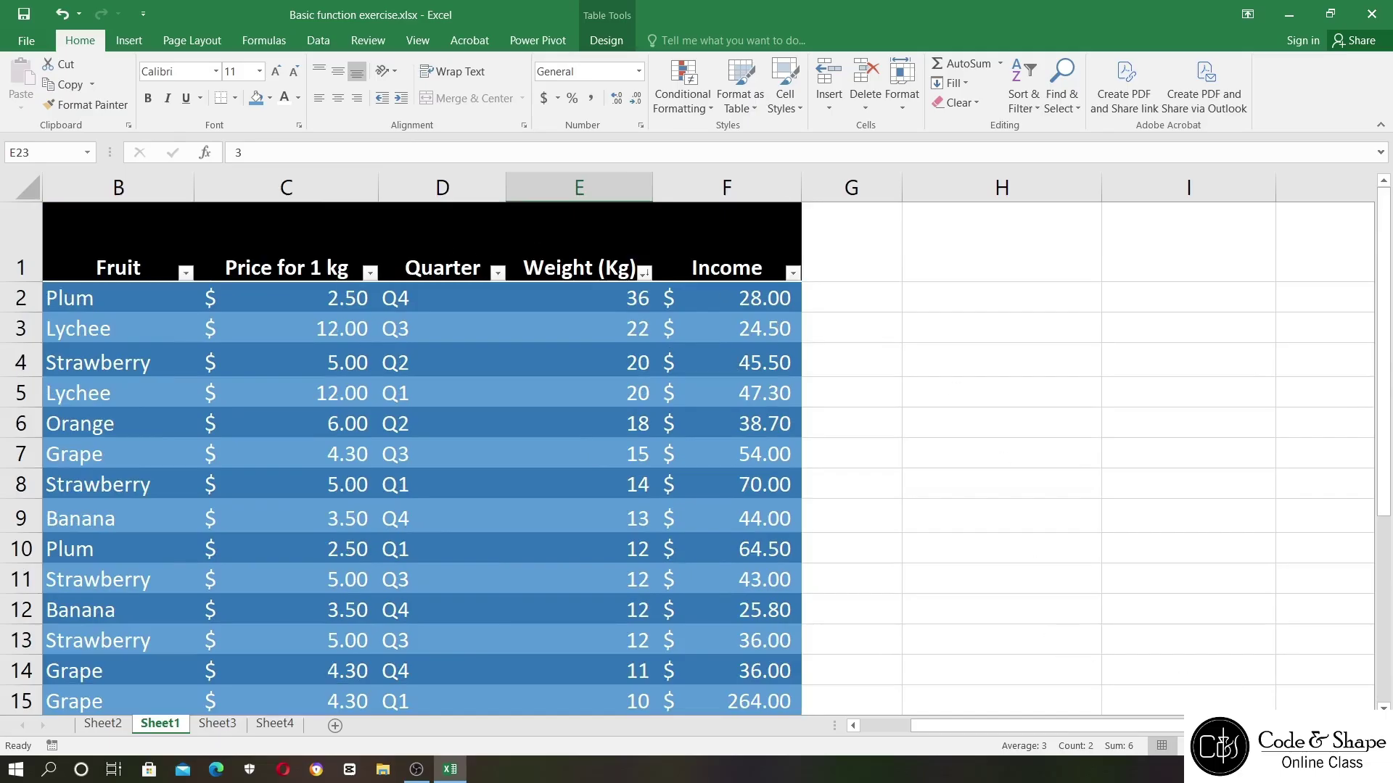
pyautogui.keyDown('ctrl'); pyautogui.scroll(-3, 689, 446); pyautogui.keyUp('ctrl')
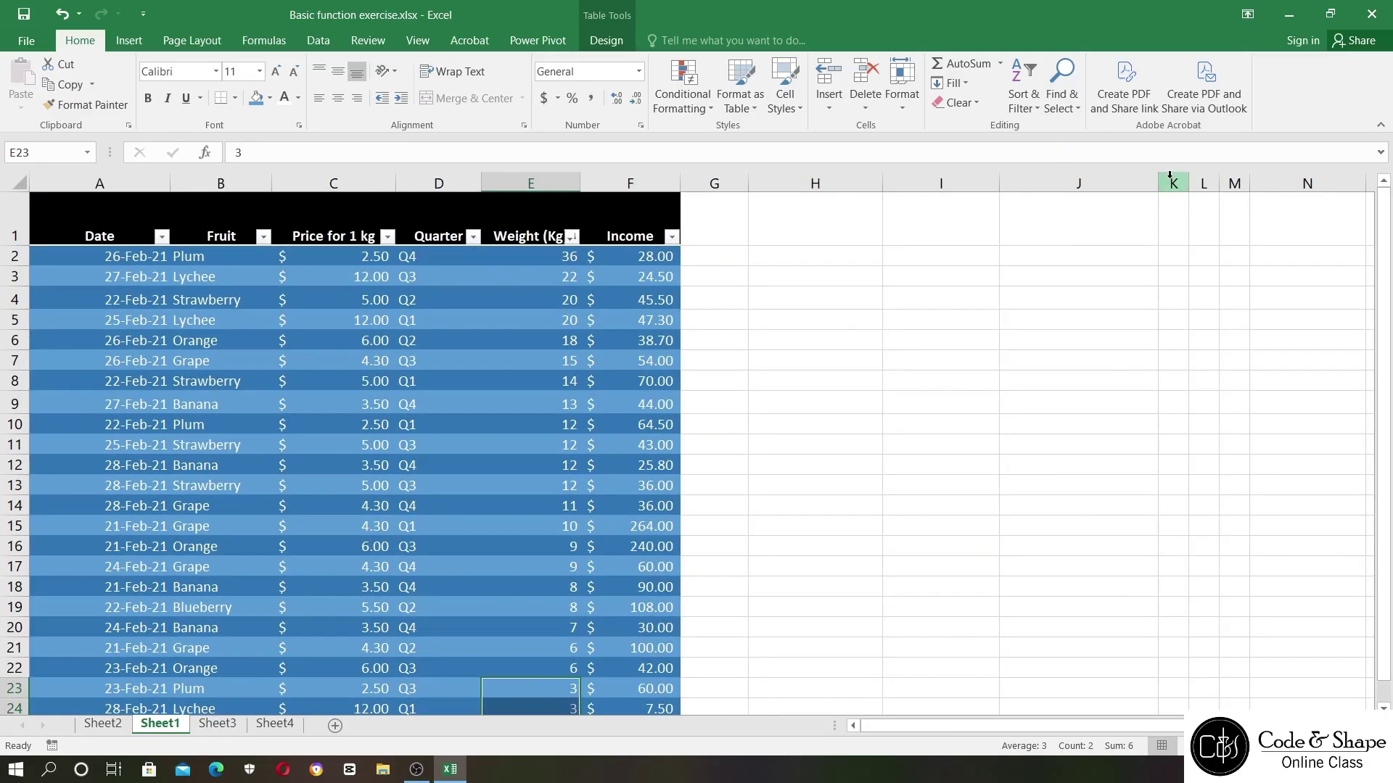
# - Custom-sort the fruit table by Weight (Kg) largest to smallest, then by Quarter A to Z, and check the rows with tied weights
pyautogui.click(1033, 109)
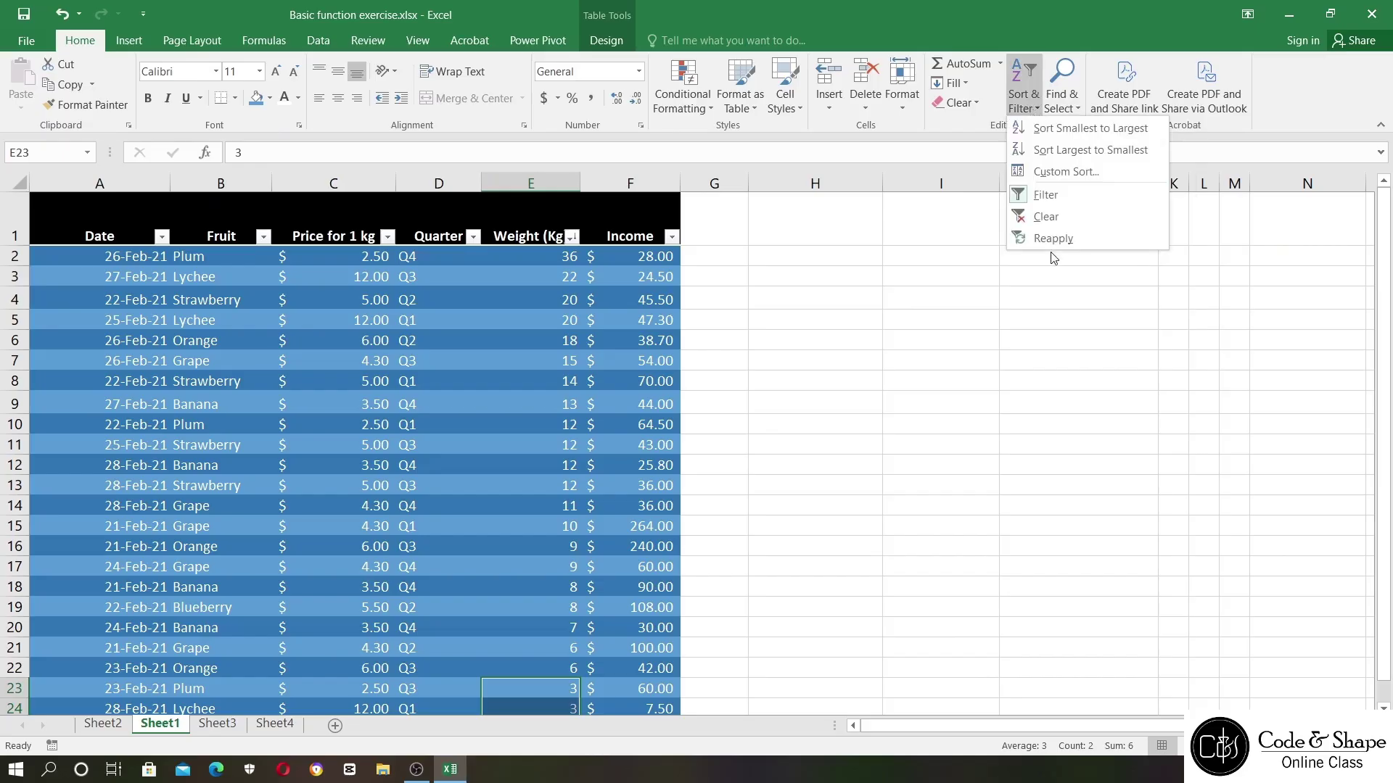
pyautogui.click(1049, 173)
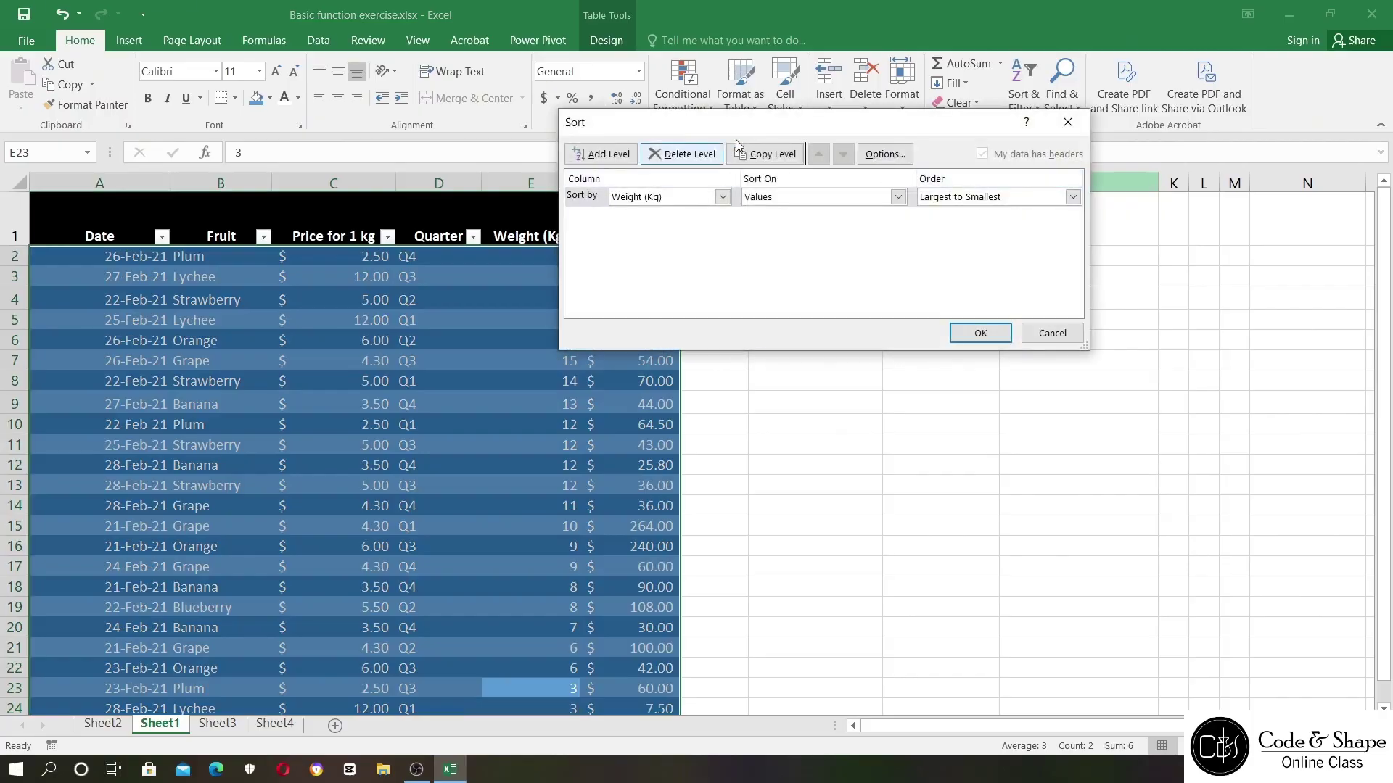
pyautogui.moveTo(756, 127); pyautogui.dragTo(960, 225)
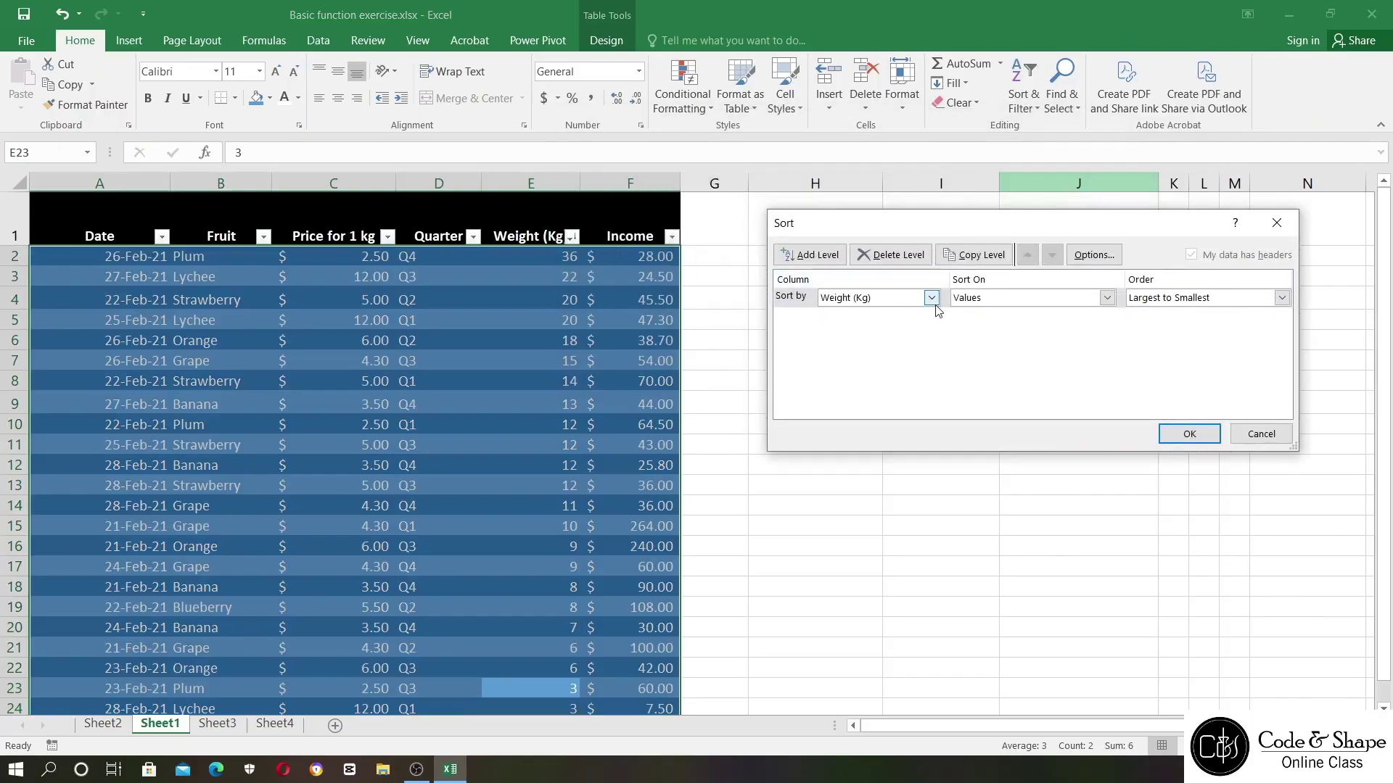
pyautogui.press('Tab')
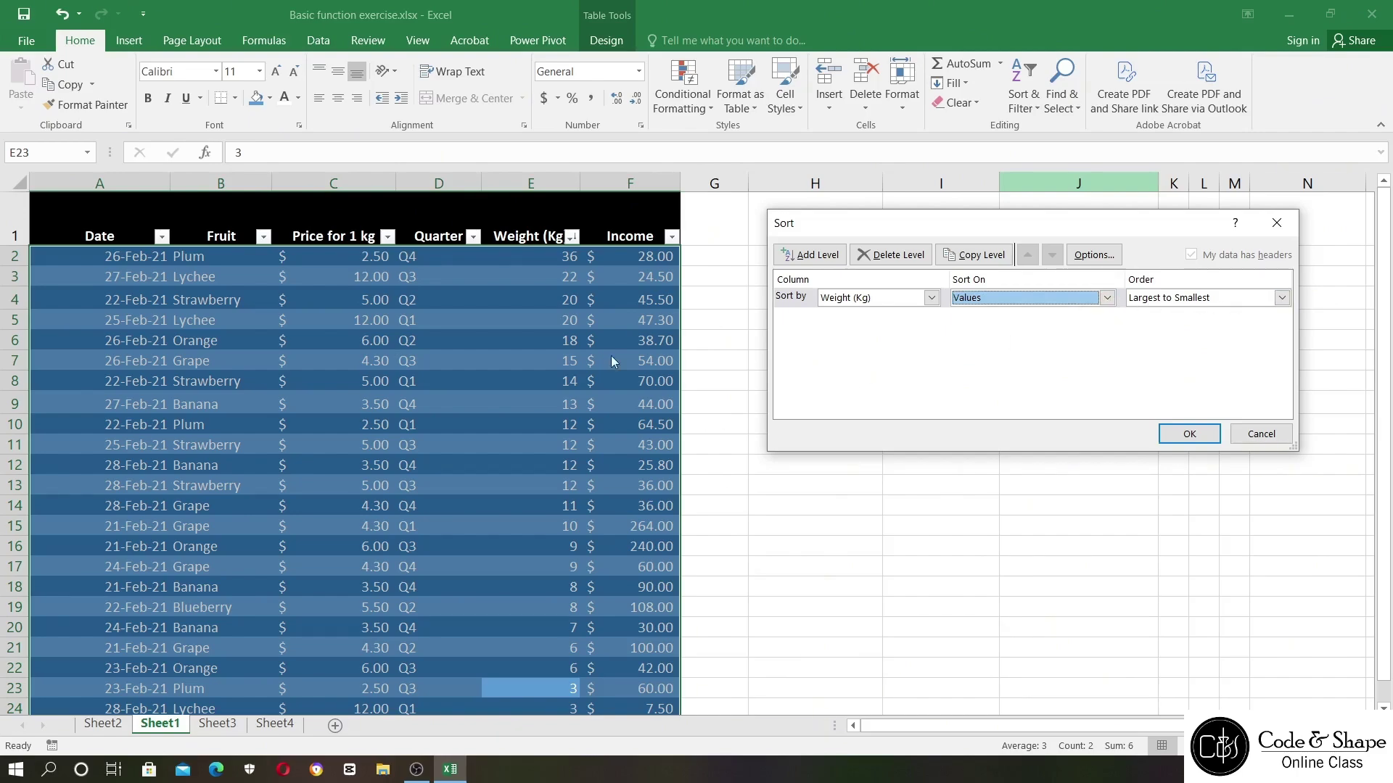
pyautogui.click(822, 257)
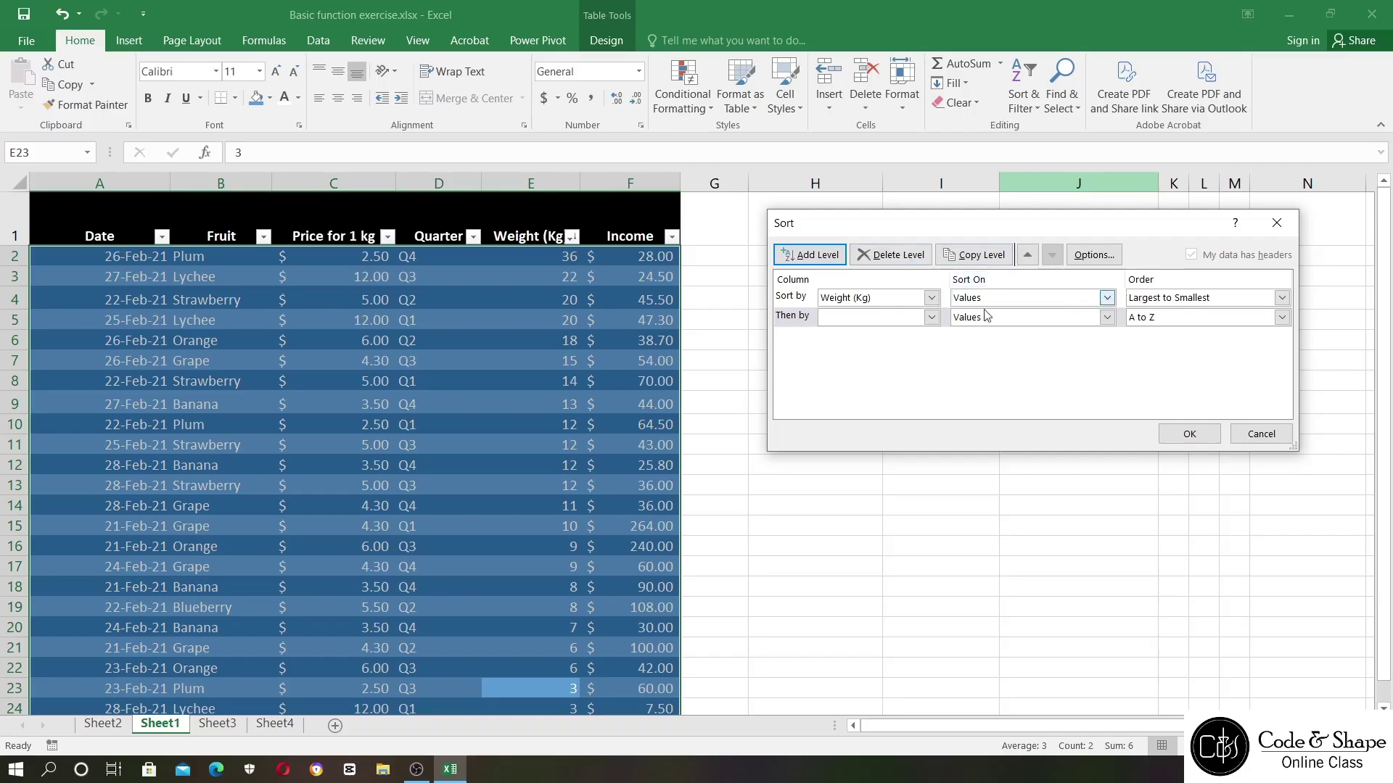
pyautogui.click(931, 318)
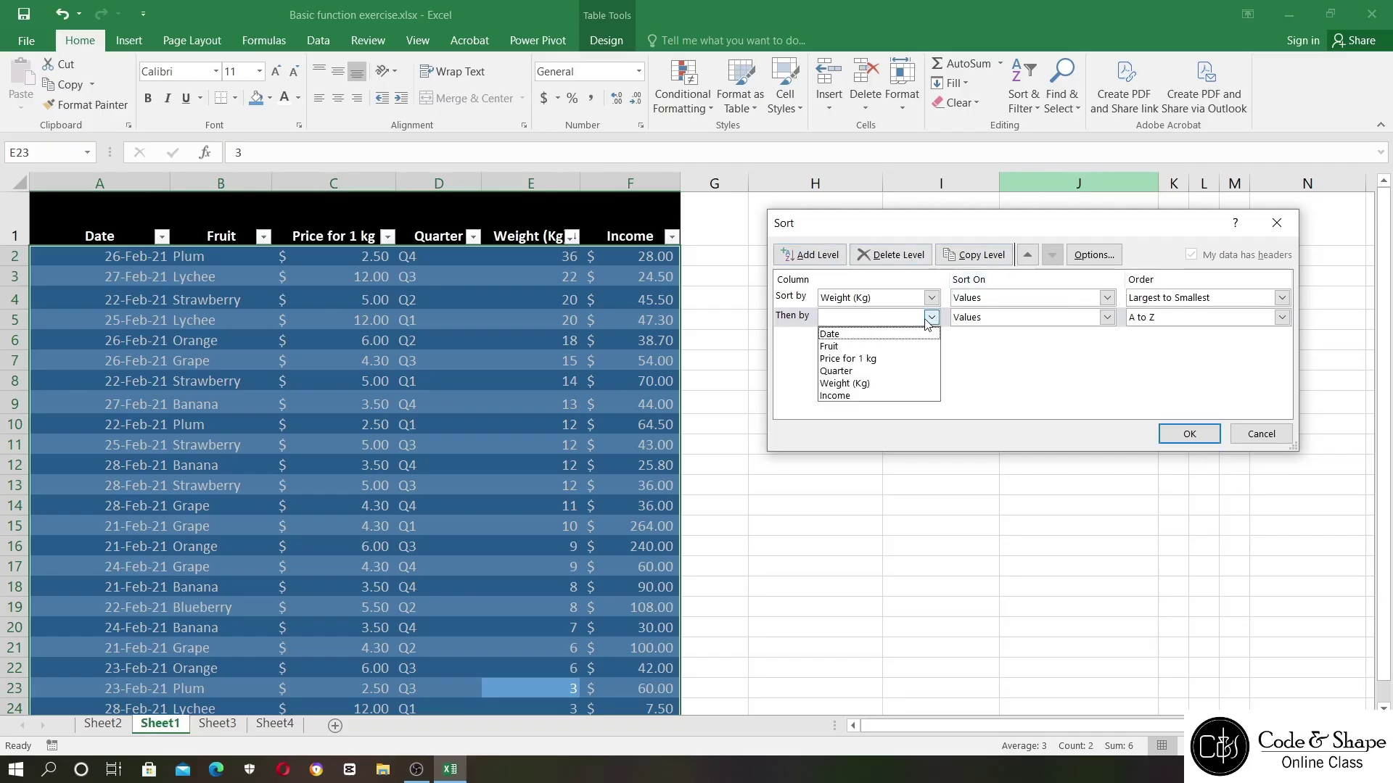
pyautogui.click(840, 370)
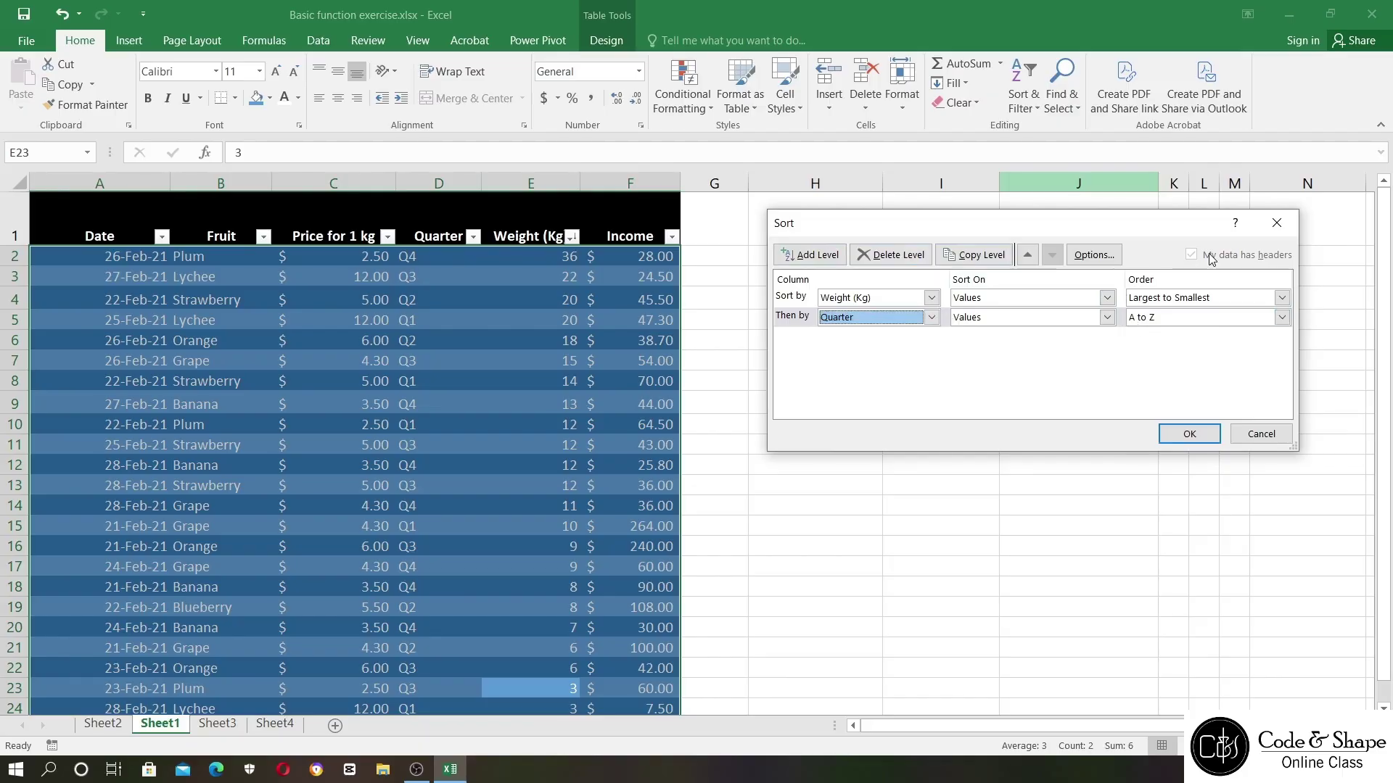
pyautogui.click(1186, 433)
pyautogui.scroll(-2, 660, 362)
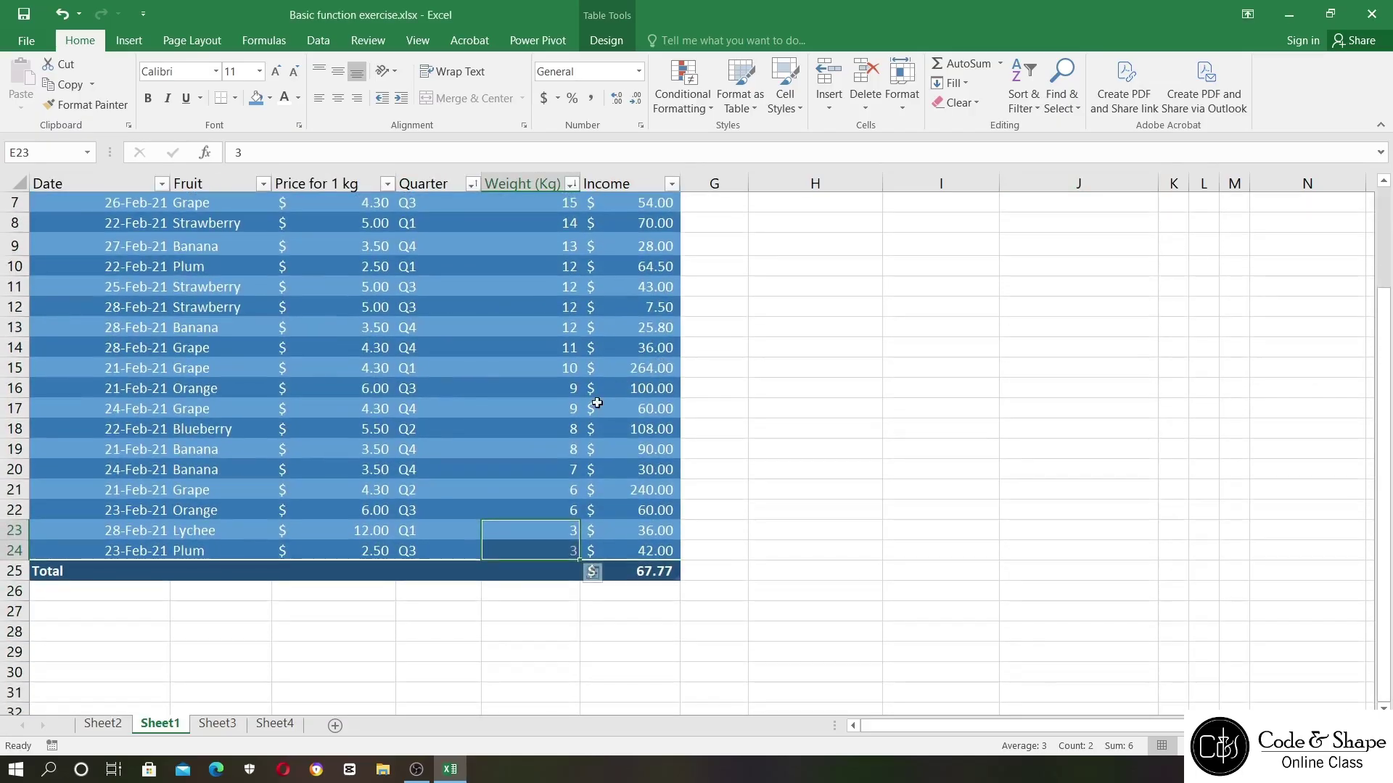
pyautogui.moveTo(124, 392); pyautogui.dragTo(642, 403)
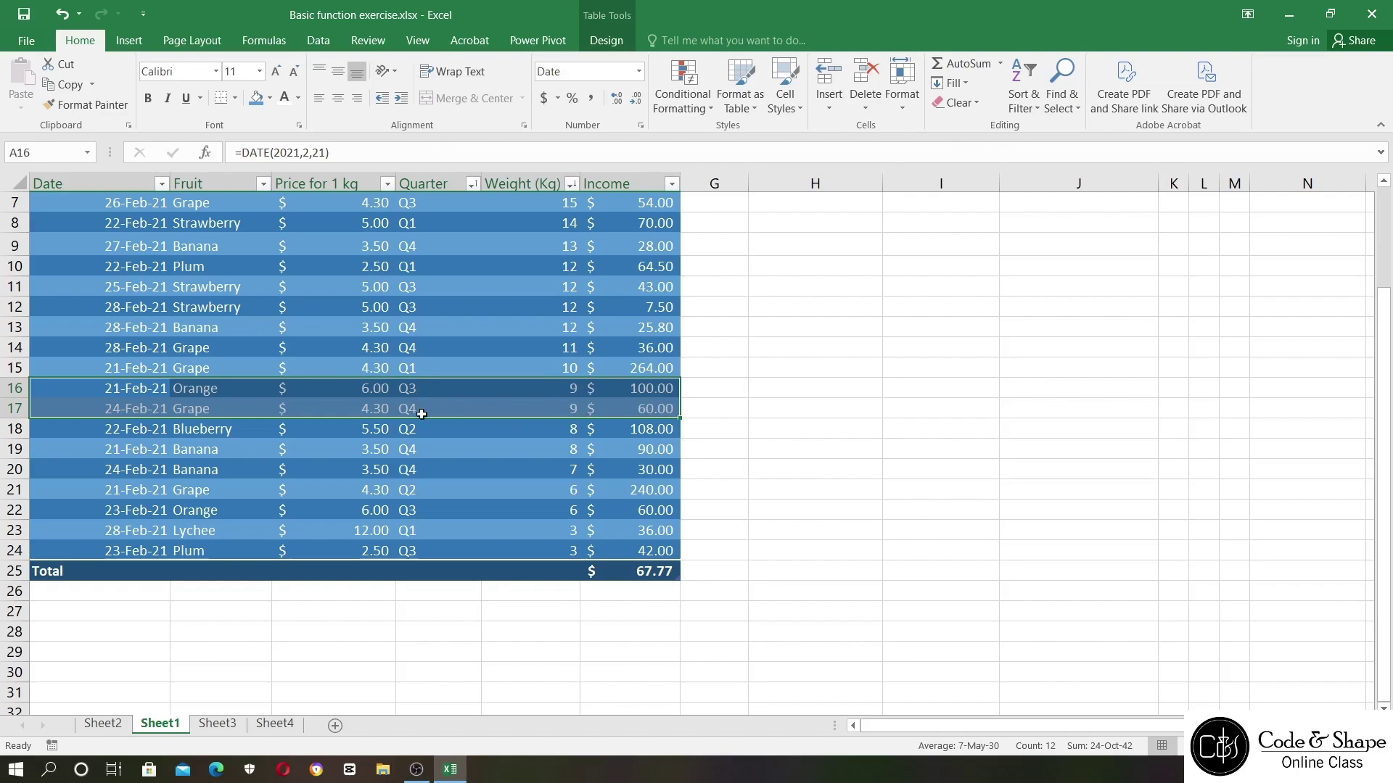
pyautogui.moveTo(380, 428); pyautogui.dragTo(582, 458)
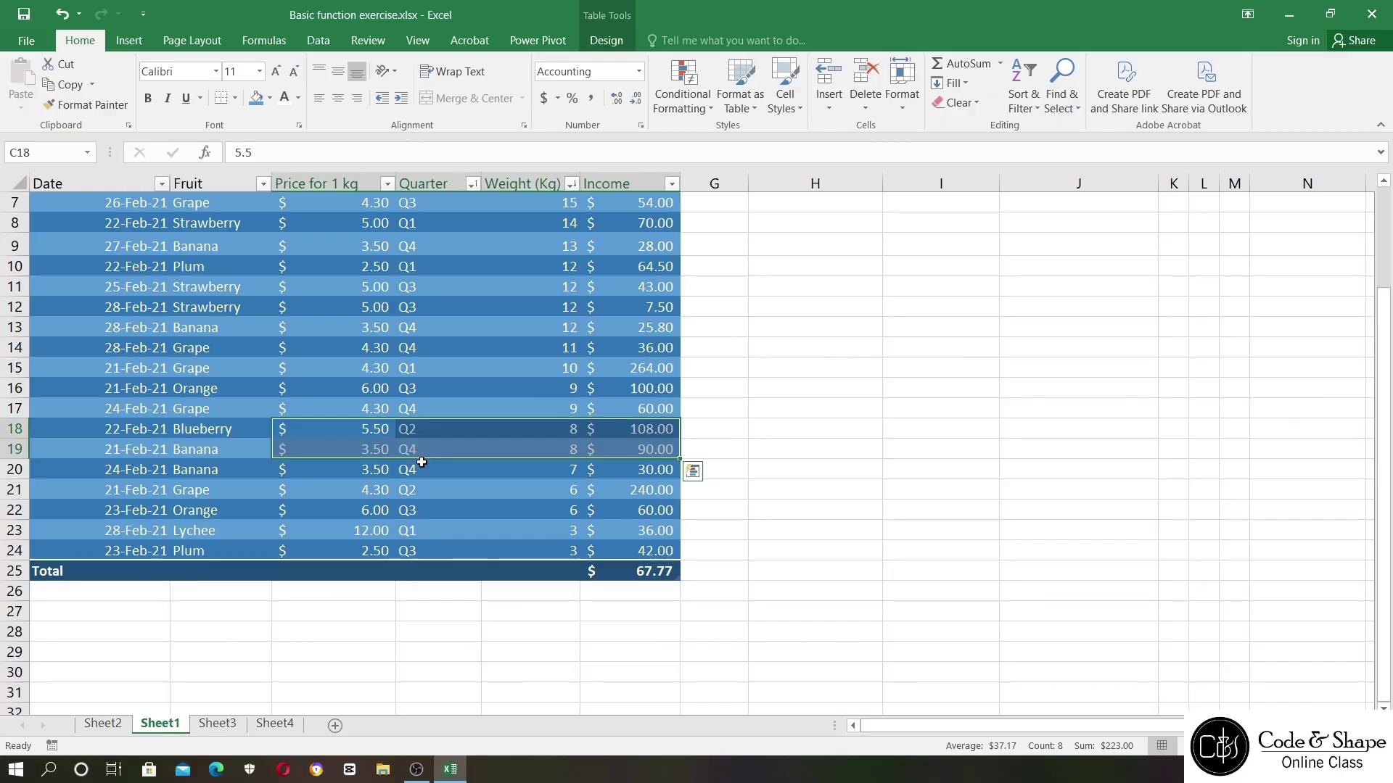
pyautogui.moveTo(334, 489); pyautogui.dragTo(529, 510)
# - Replace the custom sort's second level, Quarter, with Date in ascending order, apply it, and check the rows with tied weights
pyautogui.click(1023, 101)
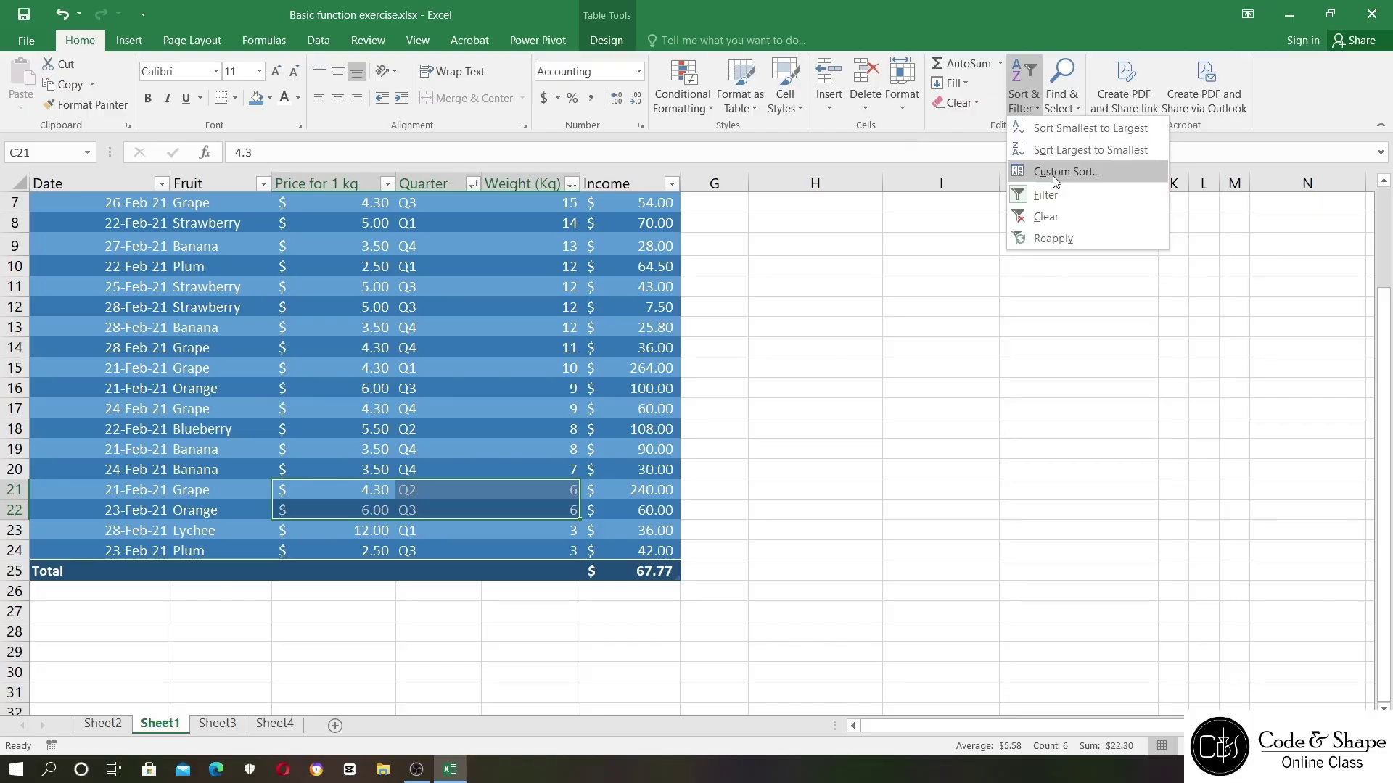
pyautogui.click(1054, 174)
pyautogui.click(798, 261)
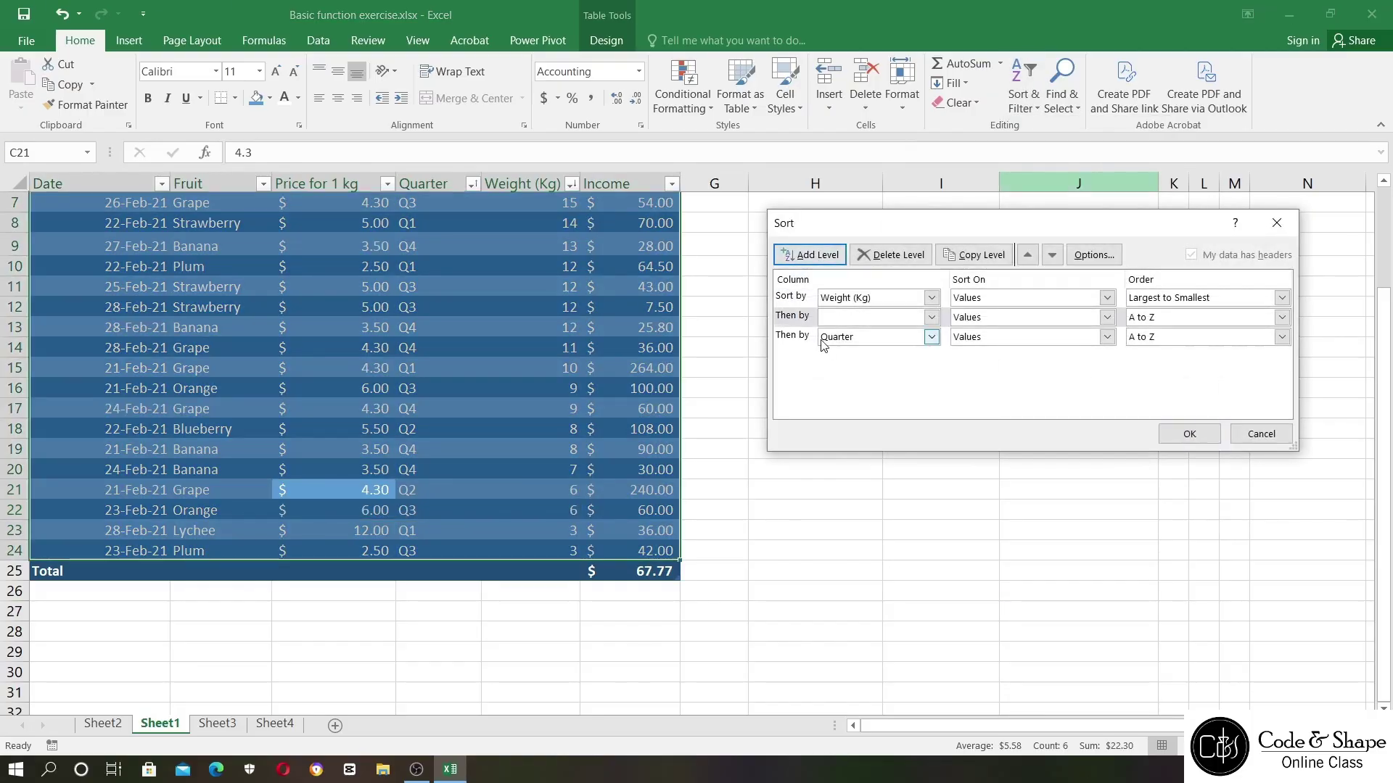
pyautogui.hotkey('alt', 'd')
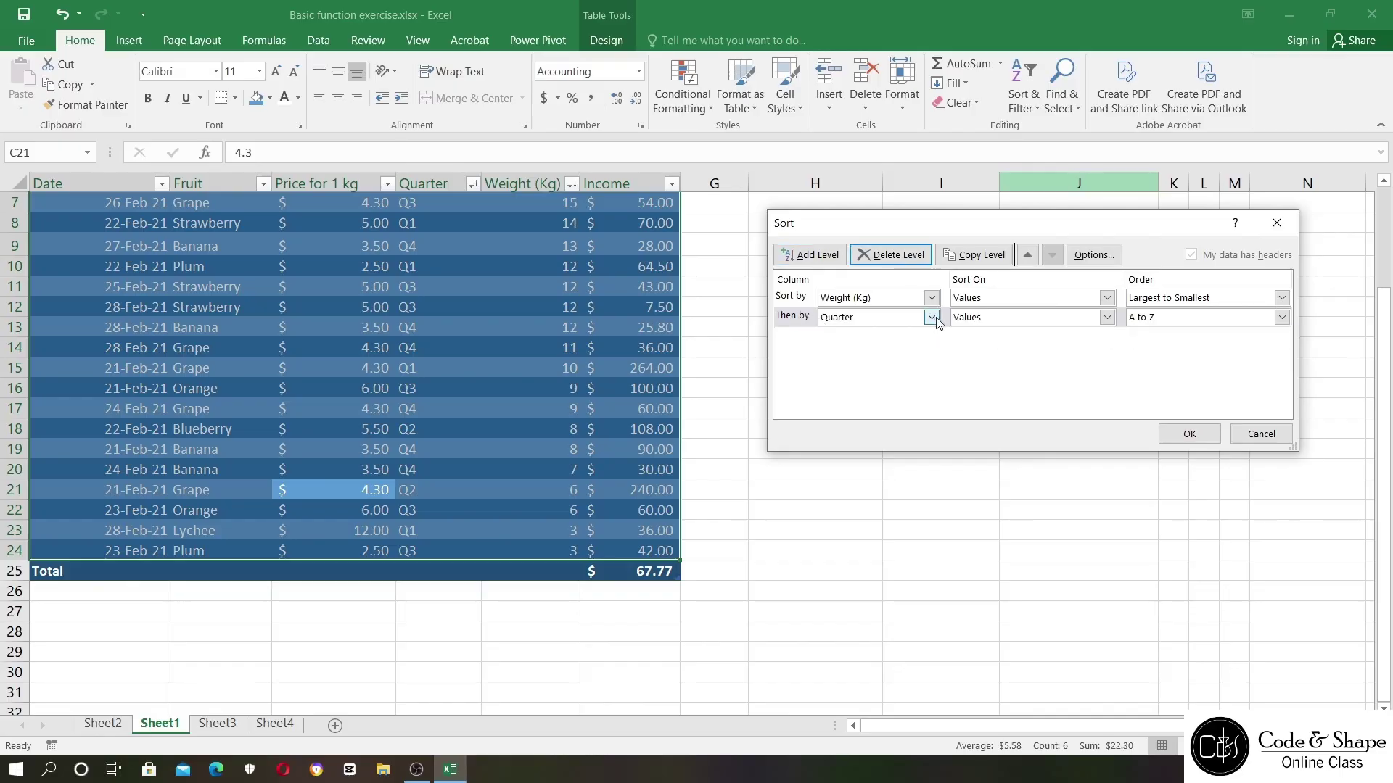
pyautogui.click(933, 318)
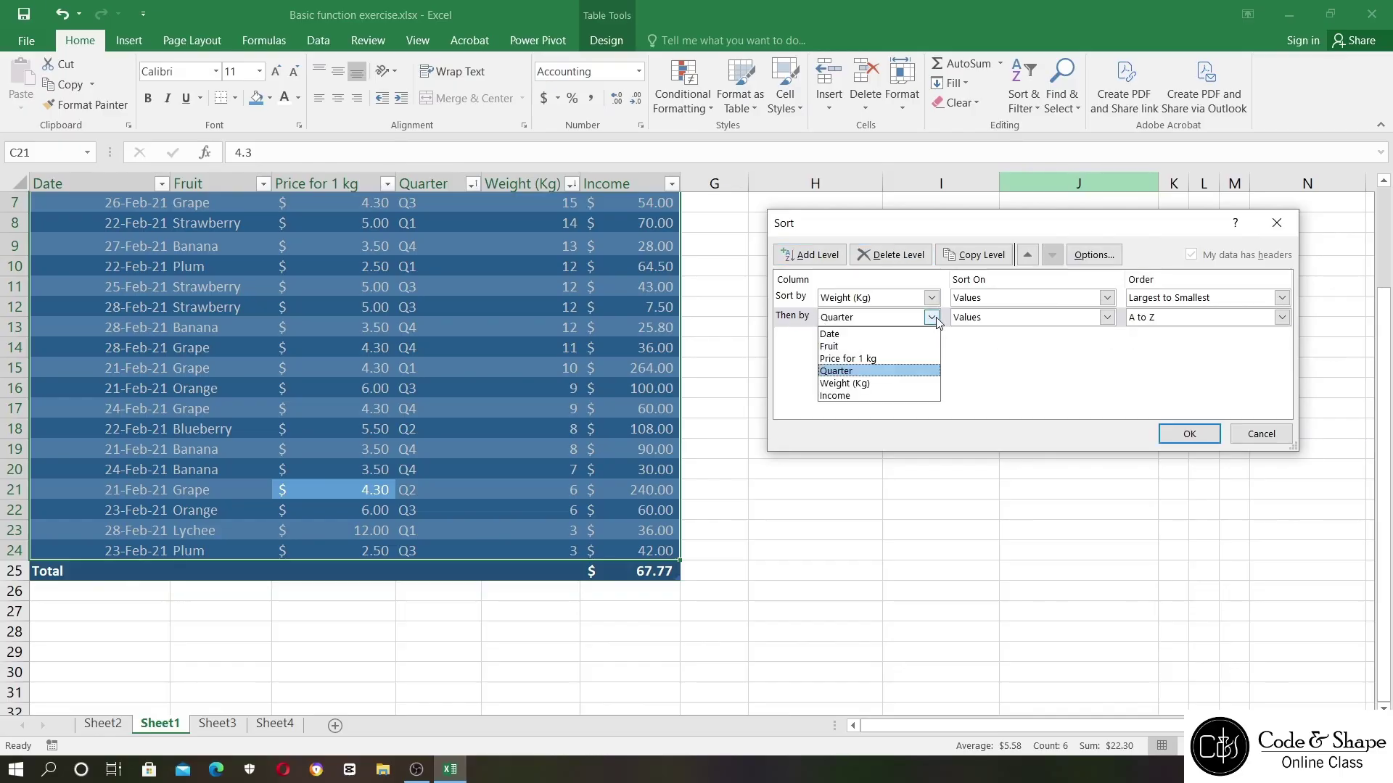
pyautogui.click(861, 335)
pyautogui.click(1190, 434)
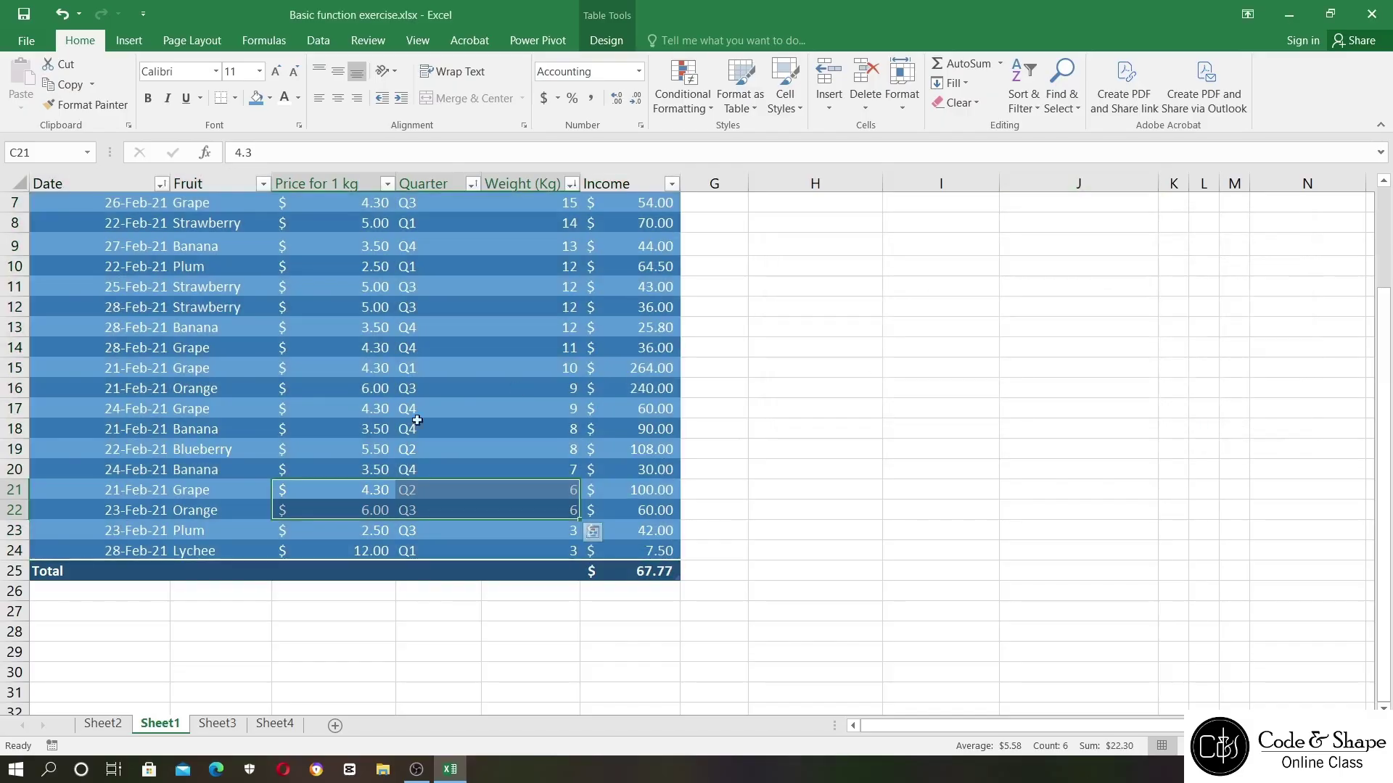
pyautogui.click(403, 490)
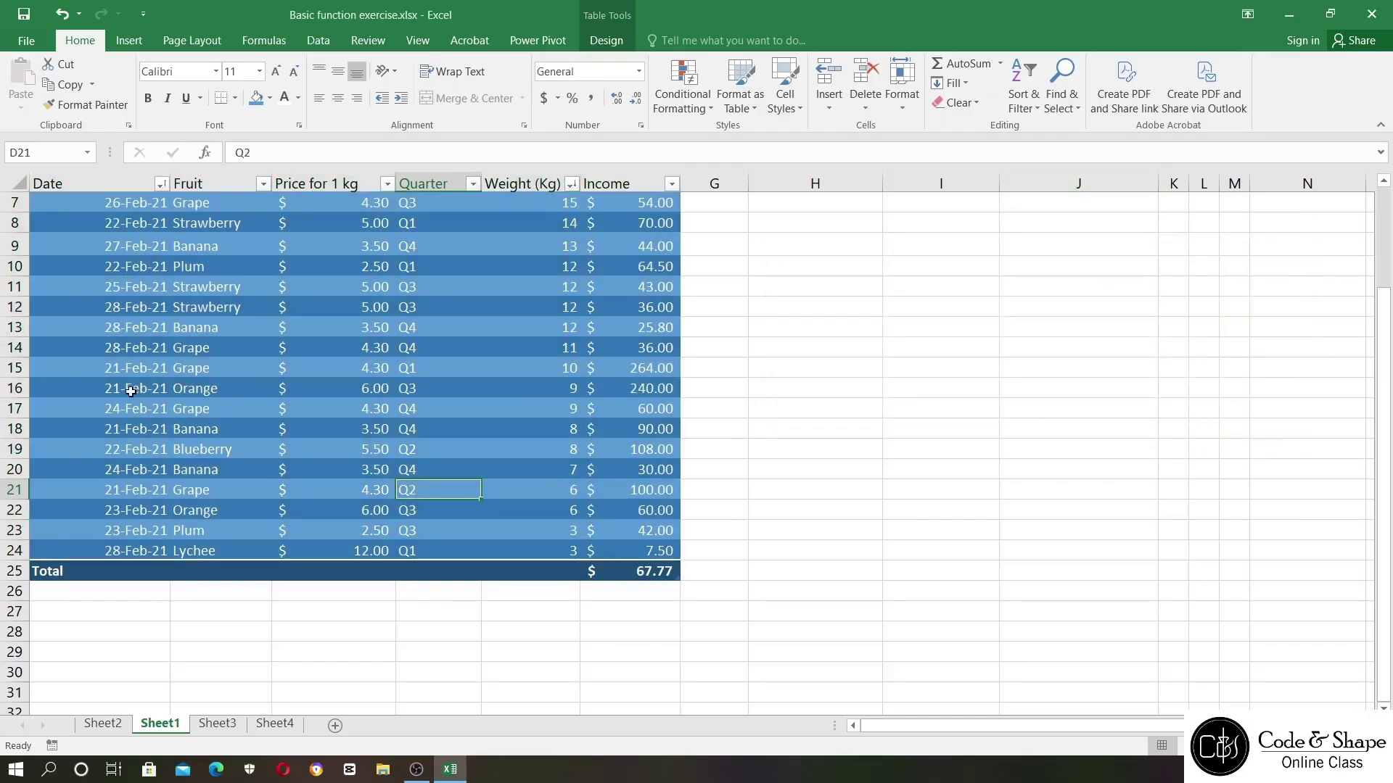
pyautogui.moveTo(130, 392); pyautogui.dragTo(602, 410)
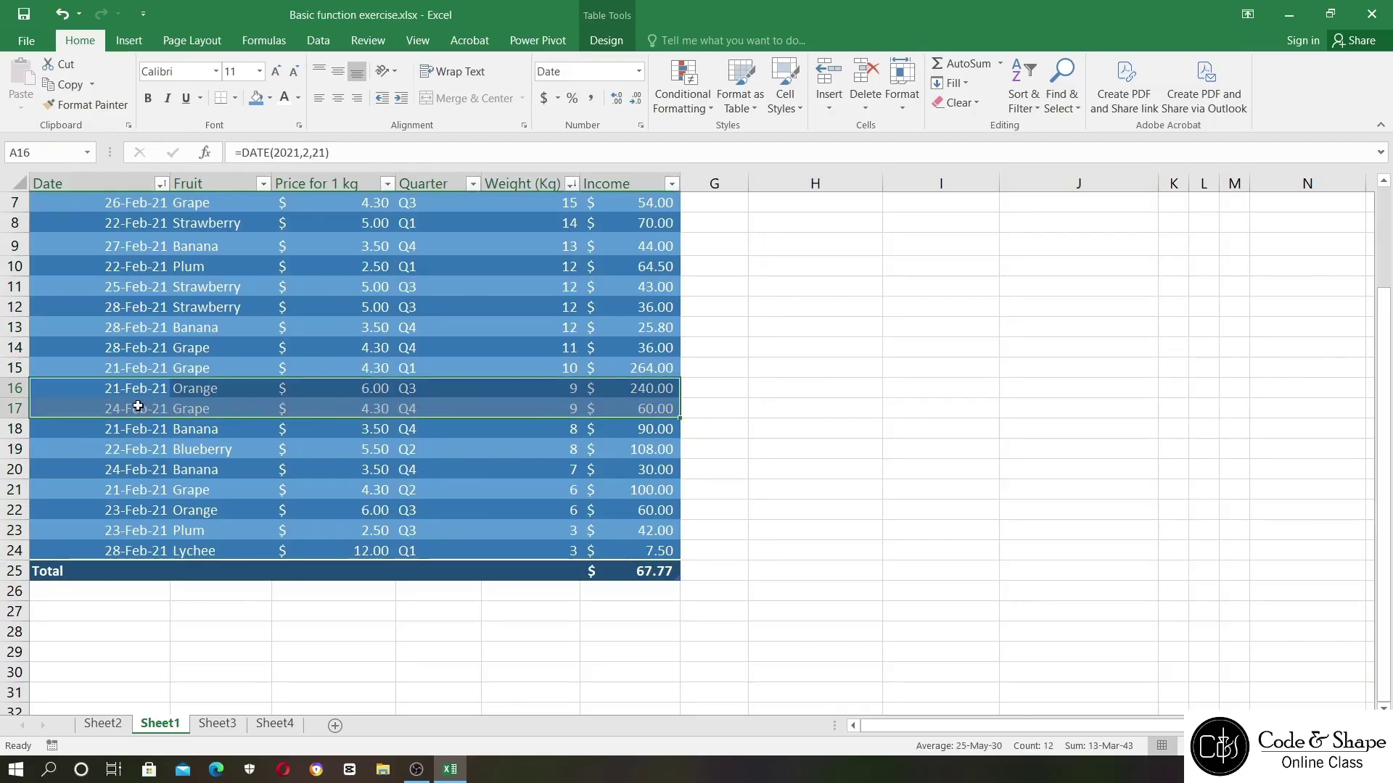
pyautogui.moveTo(145, 428); pyautogui.dragTo(588, 449)
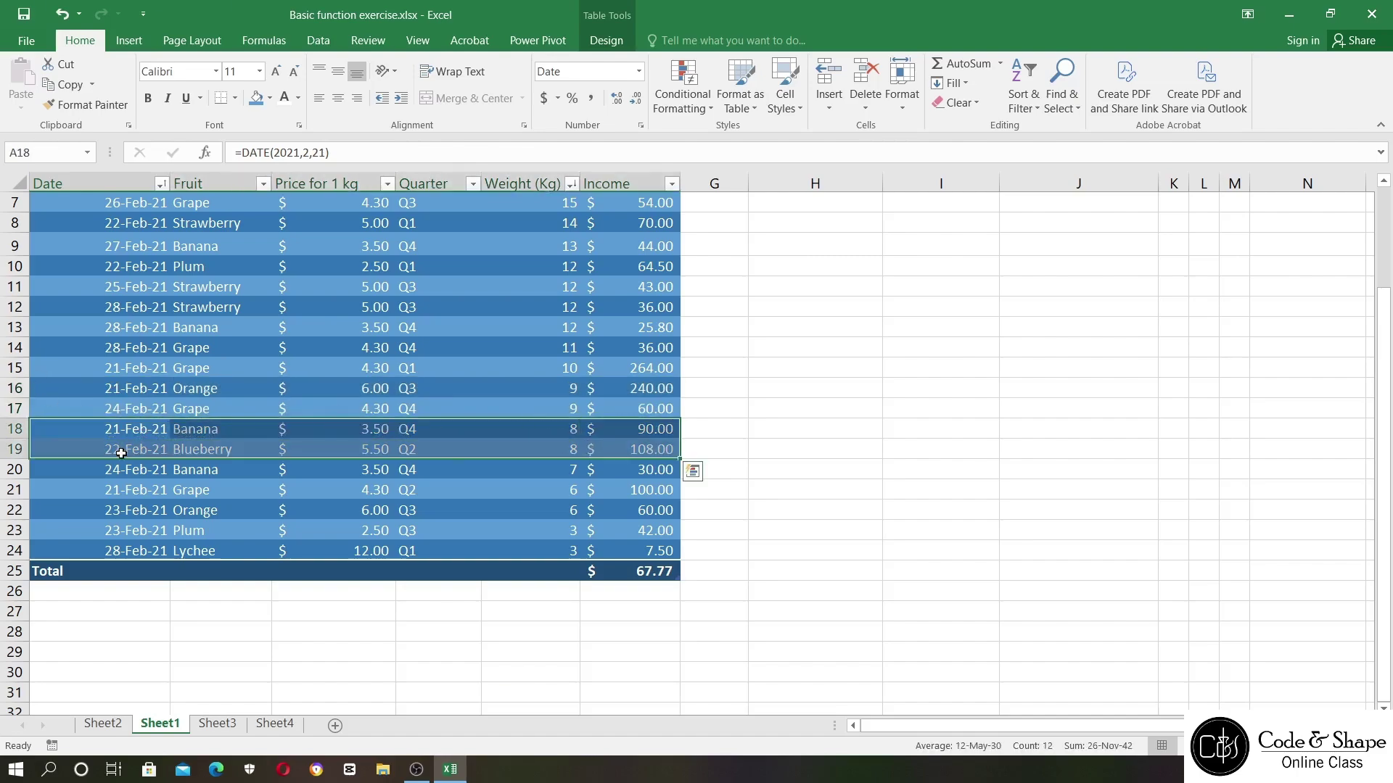
pyautogui.click(243, 484)
pyautogui.moveTo(118, 487); pyautogui.dragTo(562, 508)
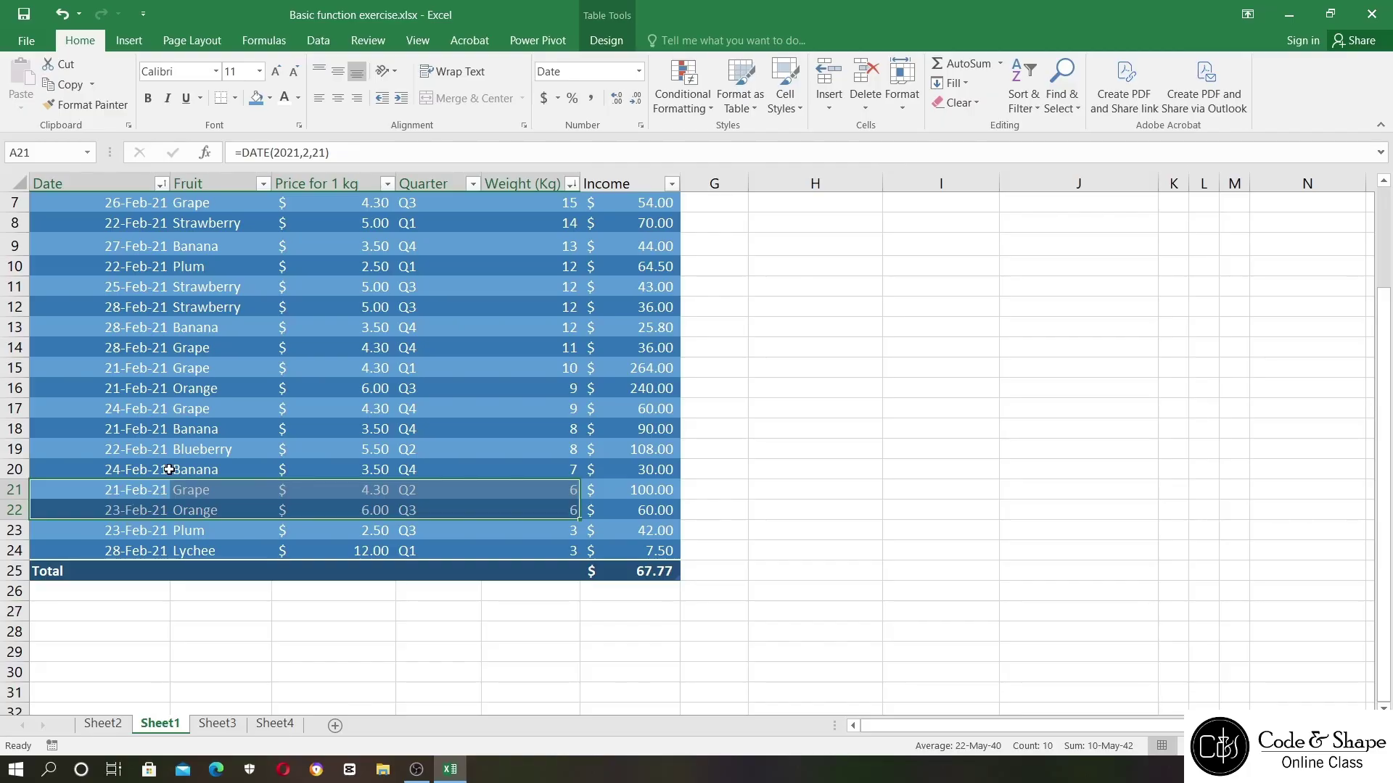
# - Filter the table's Fruit column to show only Banana records
pyautogui.scroll(2, 403, 295)
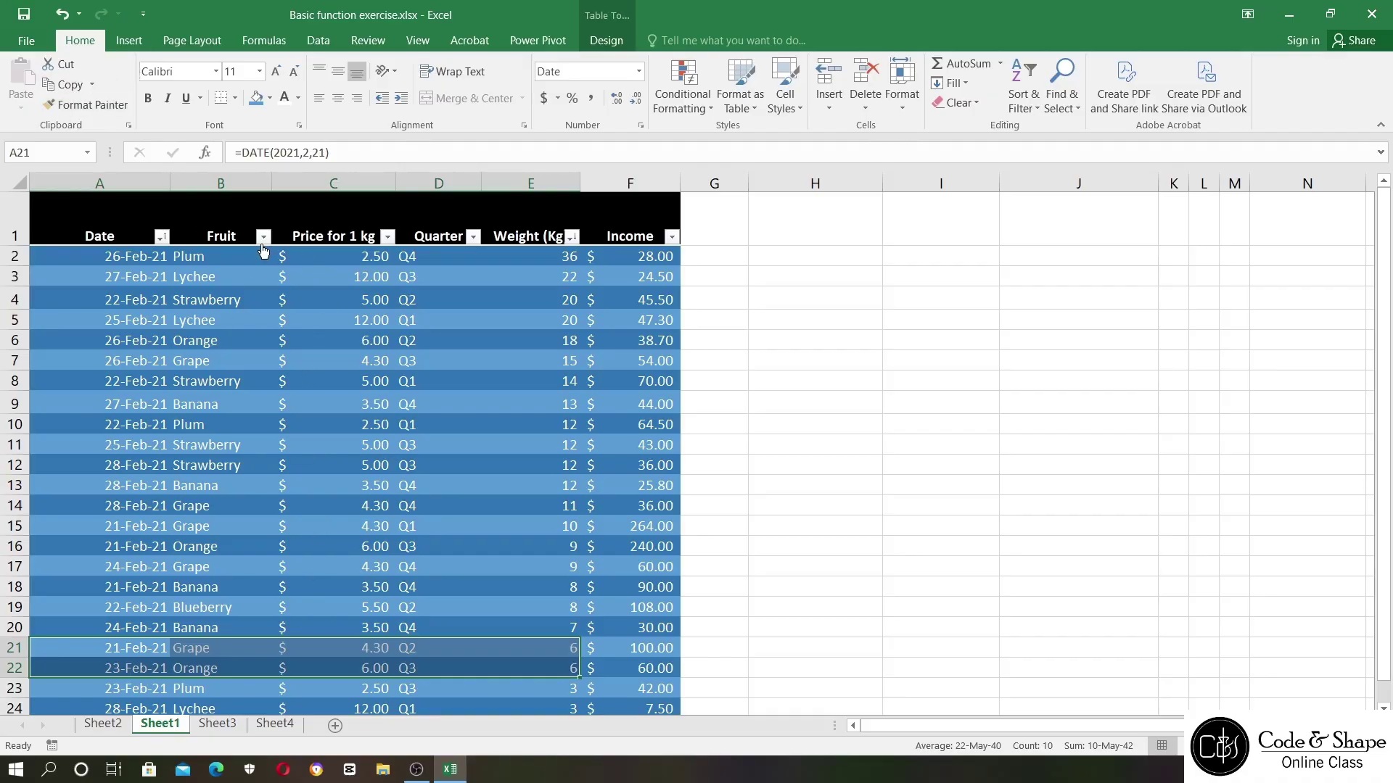
pyautogui.scroll(-1, 233, 407)
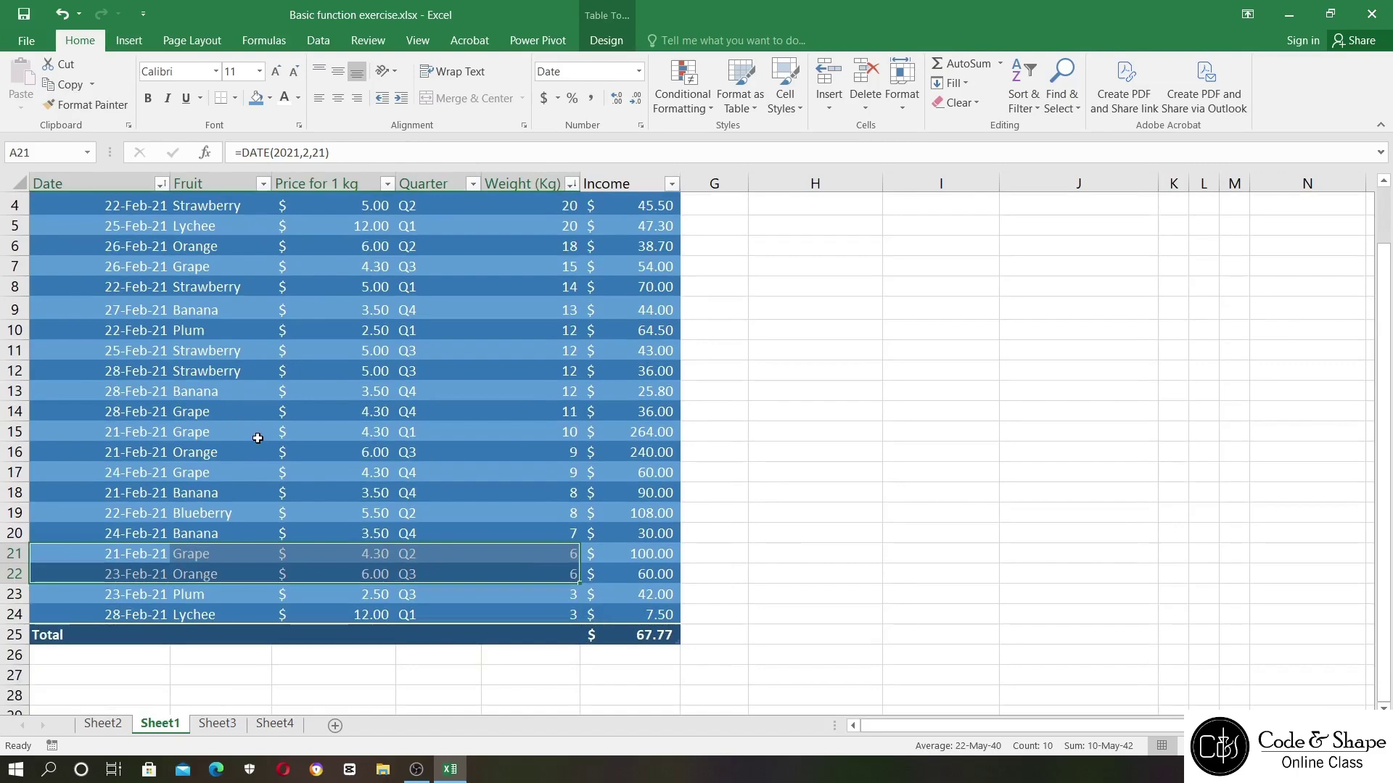
pyautogui.scroll(1, 257, 439)
pyautogui.click(263, 237)
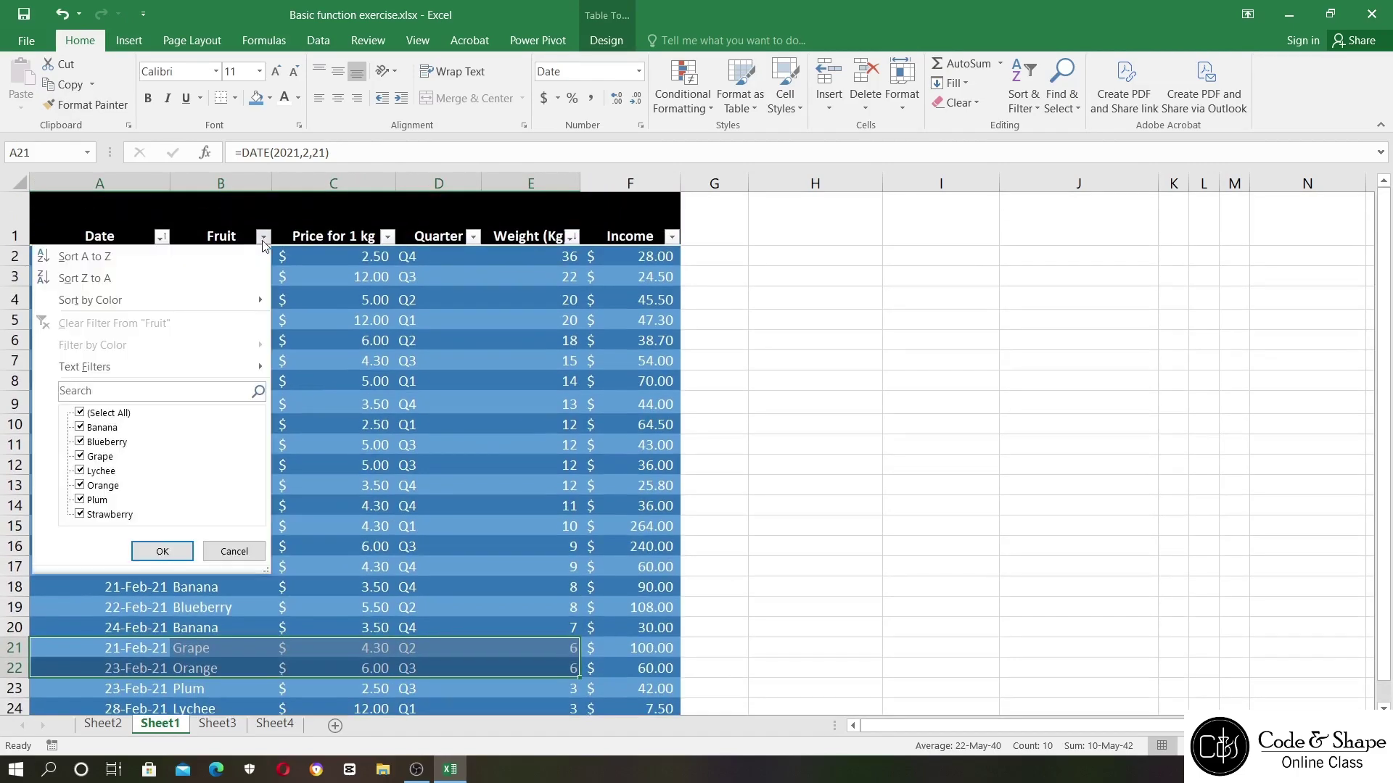
pyautogui.click(79, 413)
pyautogui.click(81, 428)
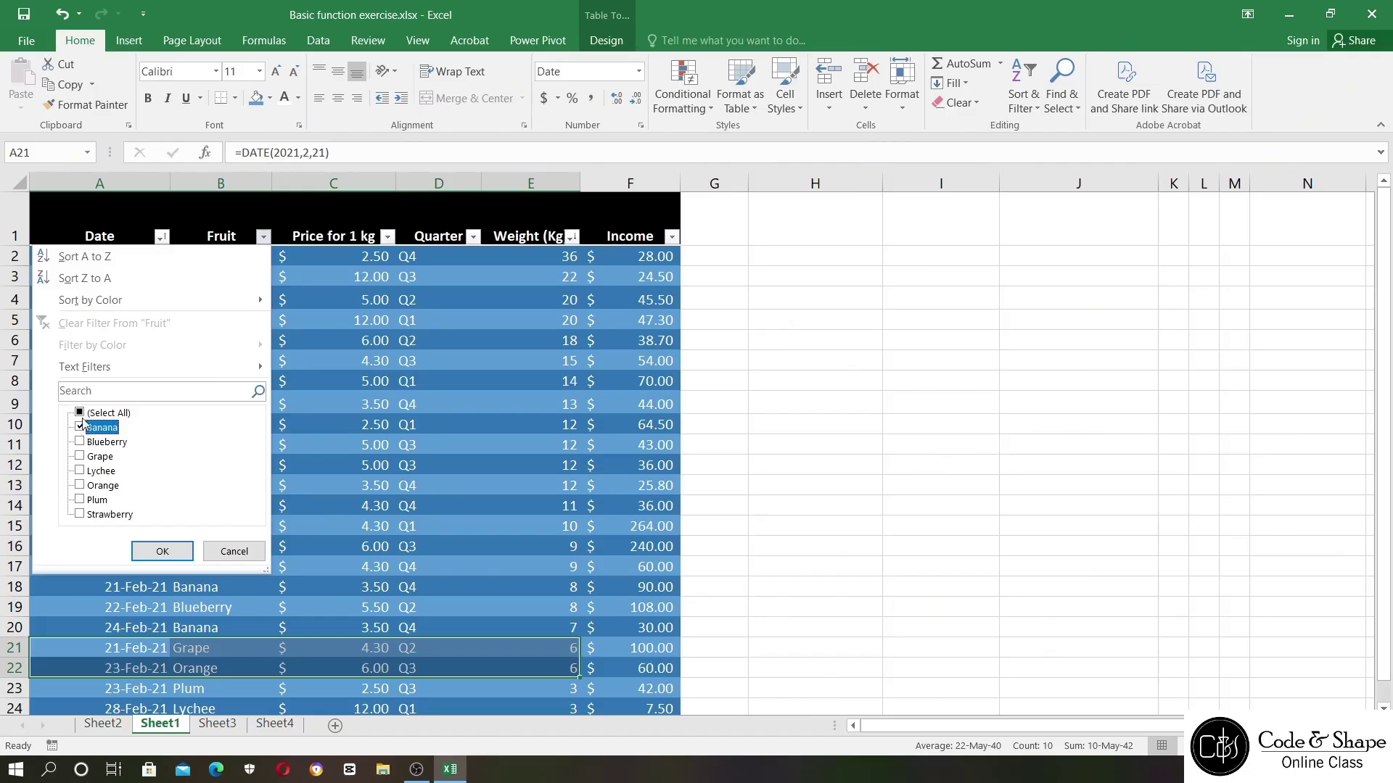
pyautogui.click(175, 554)
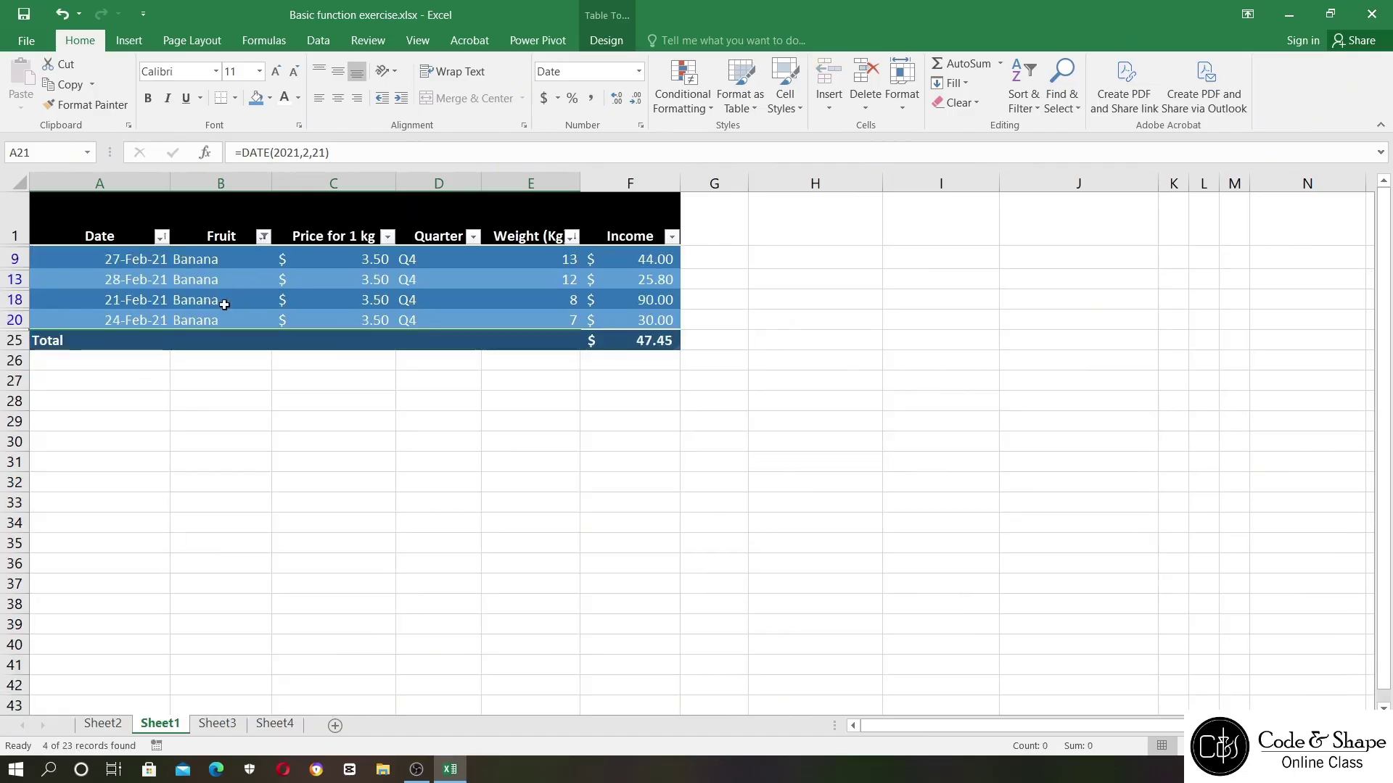
# - Change the Fruit column filter to show only Grape records instead of Banana
pyautogui.click(264, 236)
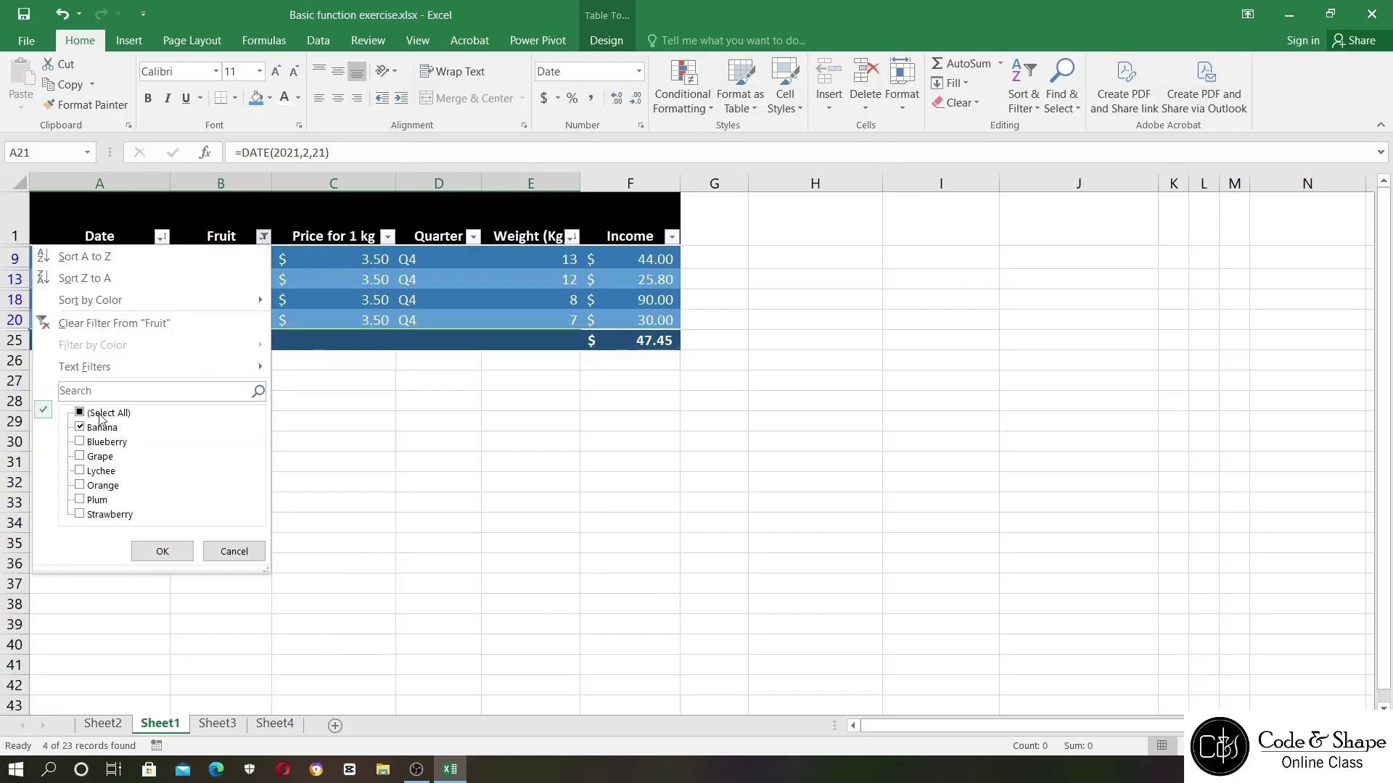
pyautogui.click(90, 429)
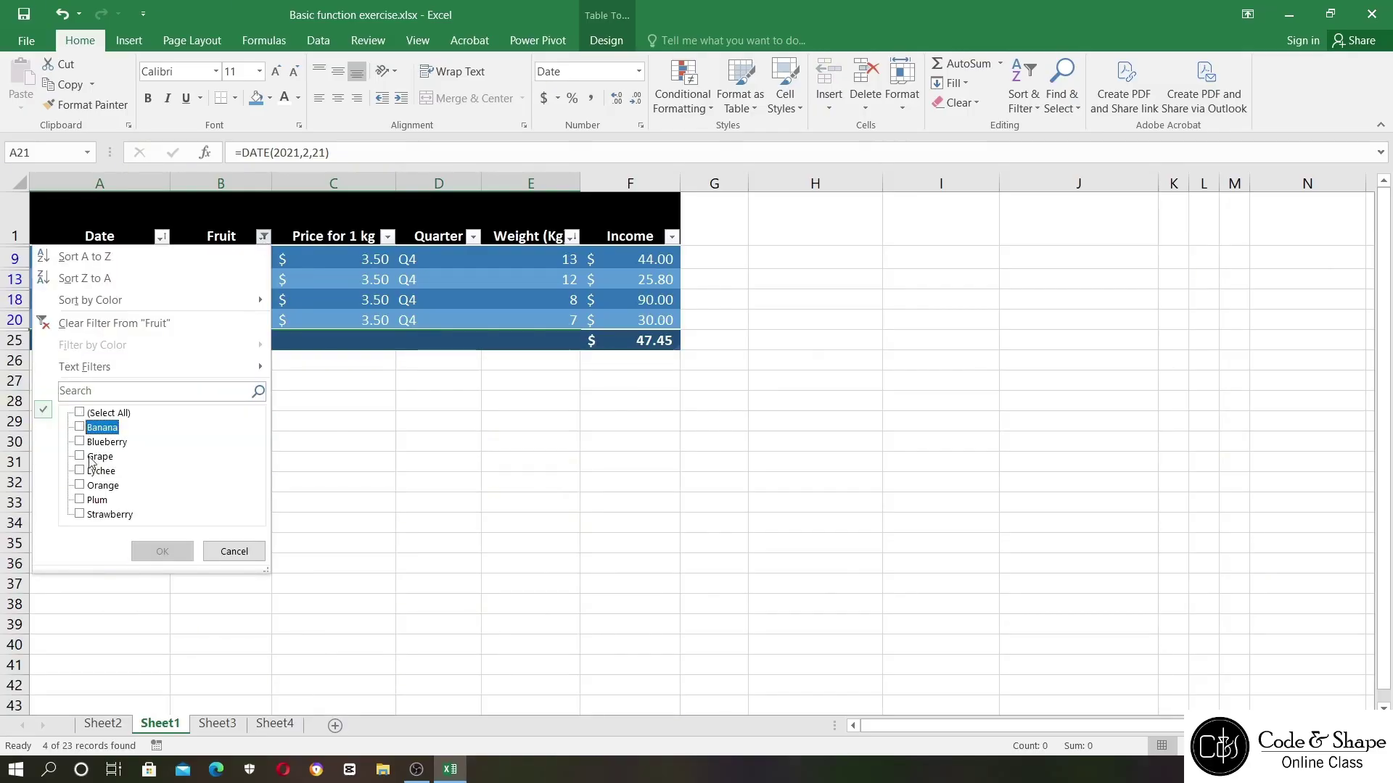
pyautogui.click(88, 459)
pyautogui.click(162, 552)
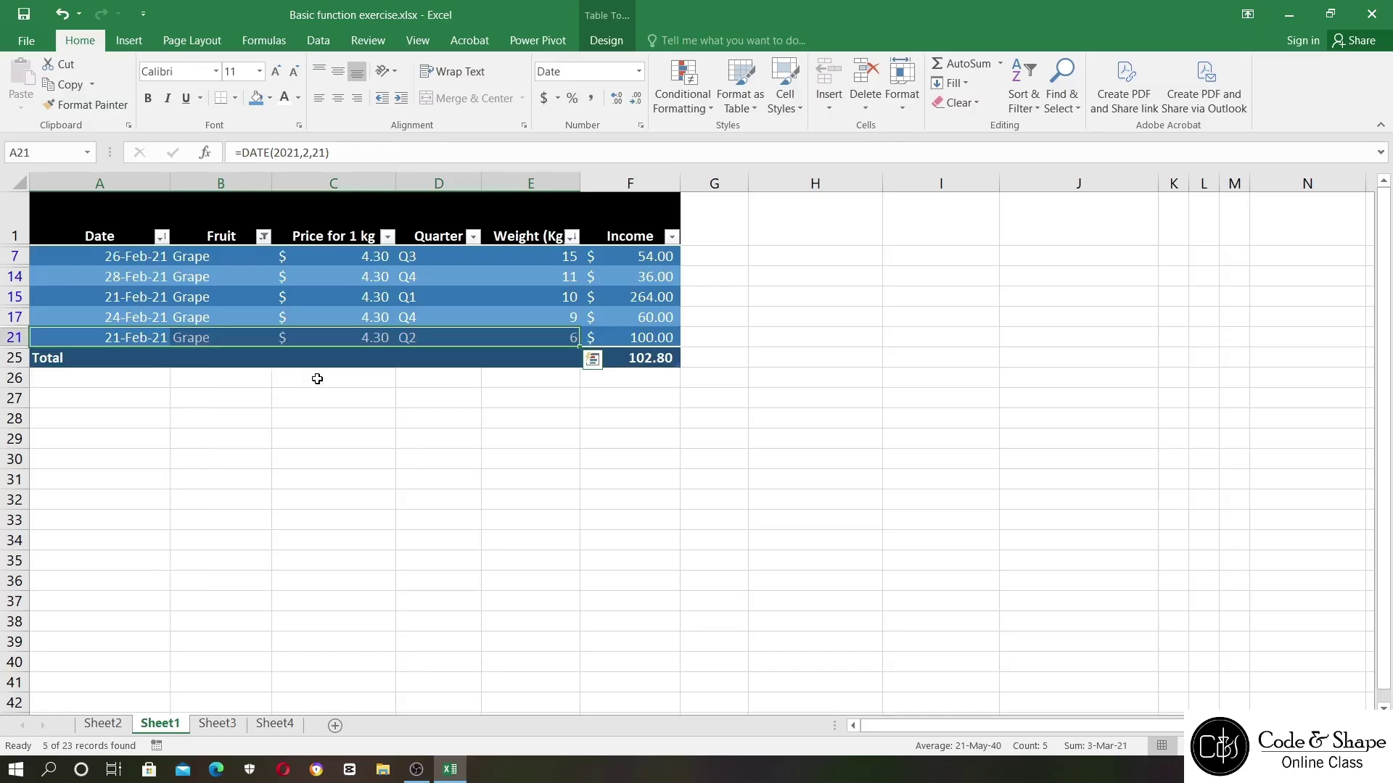
# - Replace the Fruit column's Grape filter with a Begins With text filter that shows only the Banana and Blueberry records
pyautogui.click(264, 238)
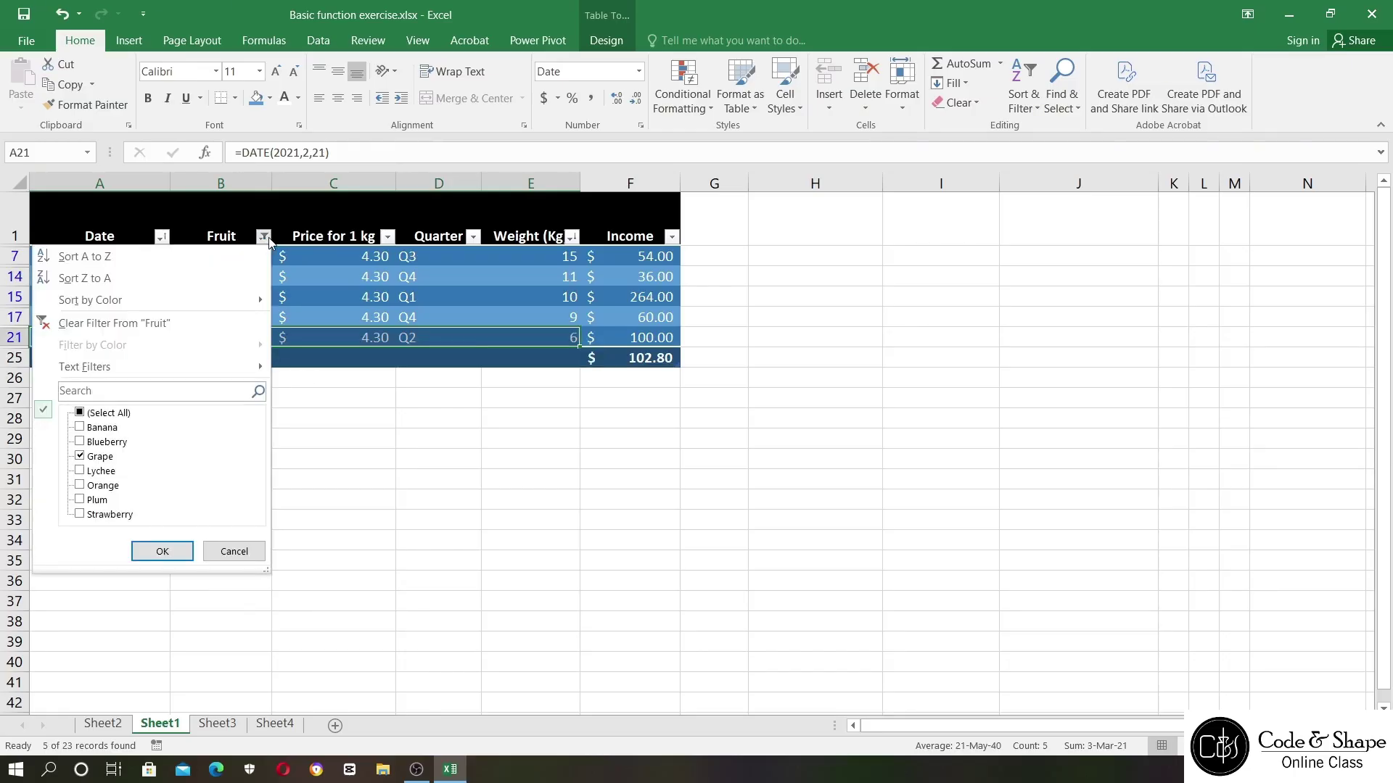
pyautogui.moveTo(221, 368)
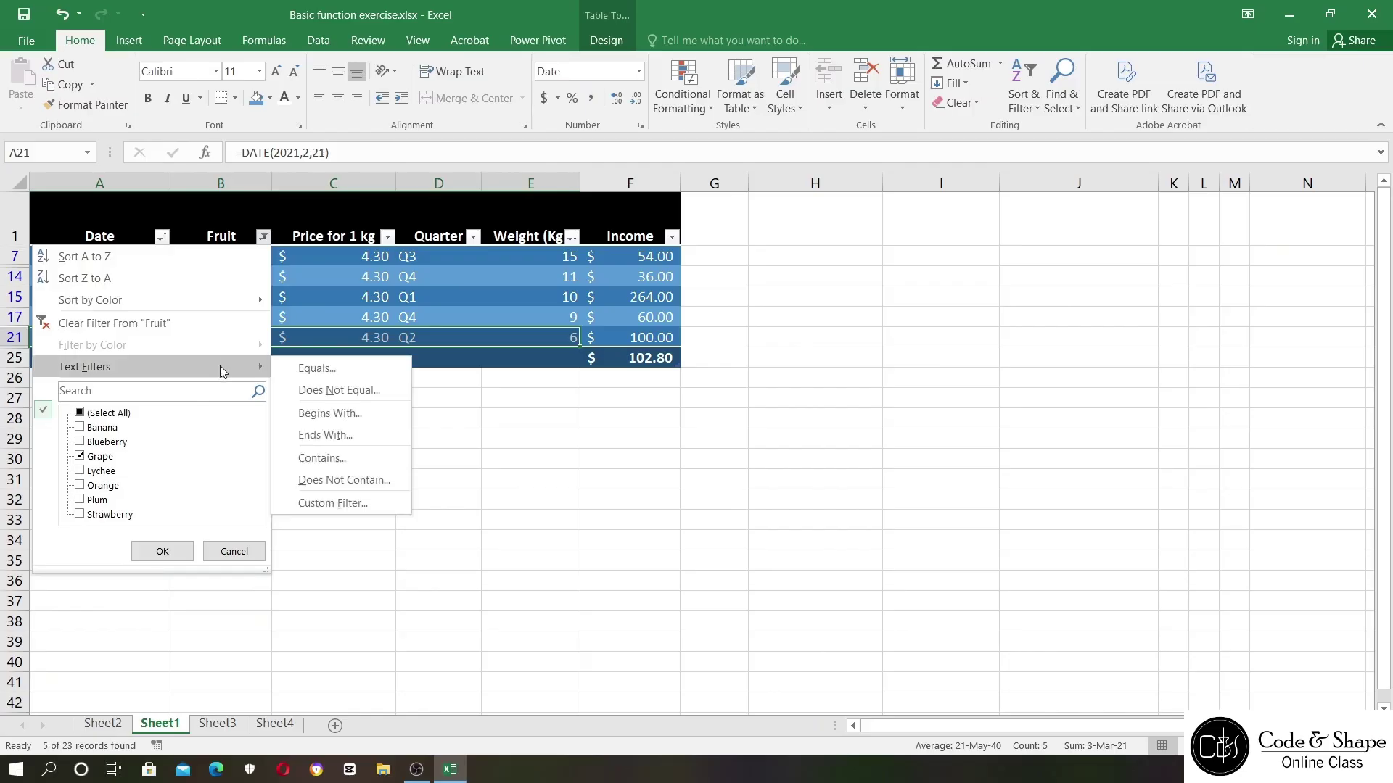
pyautogui.click(334, 415)
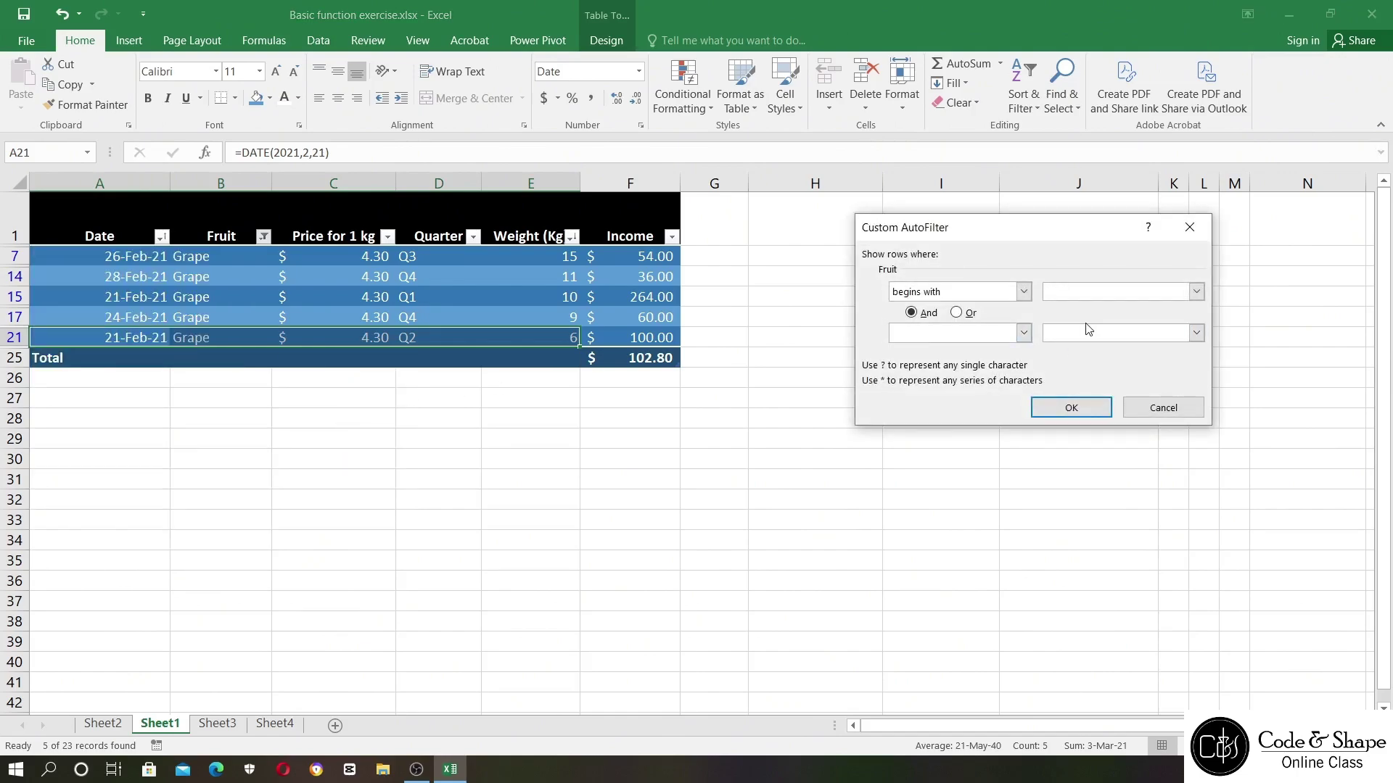
pyautogui.click(1088, 410)
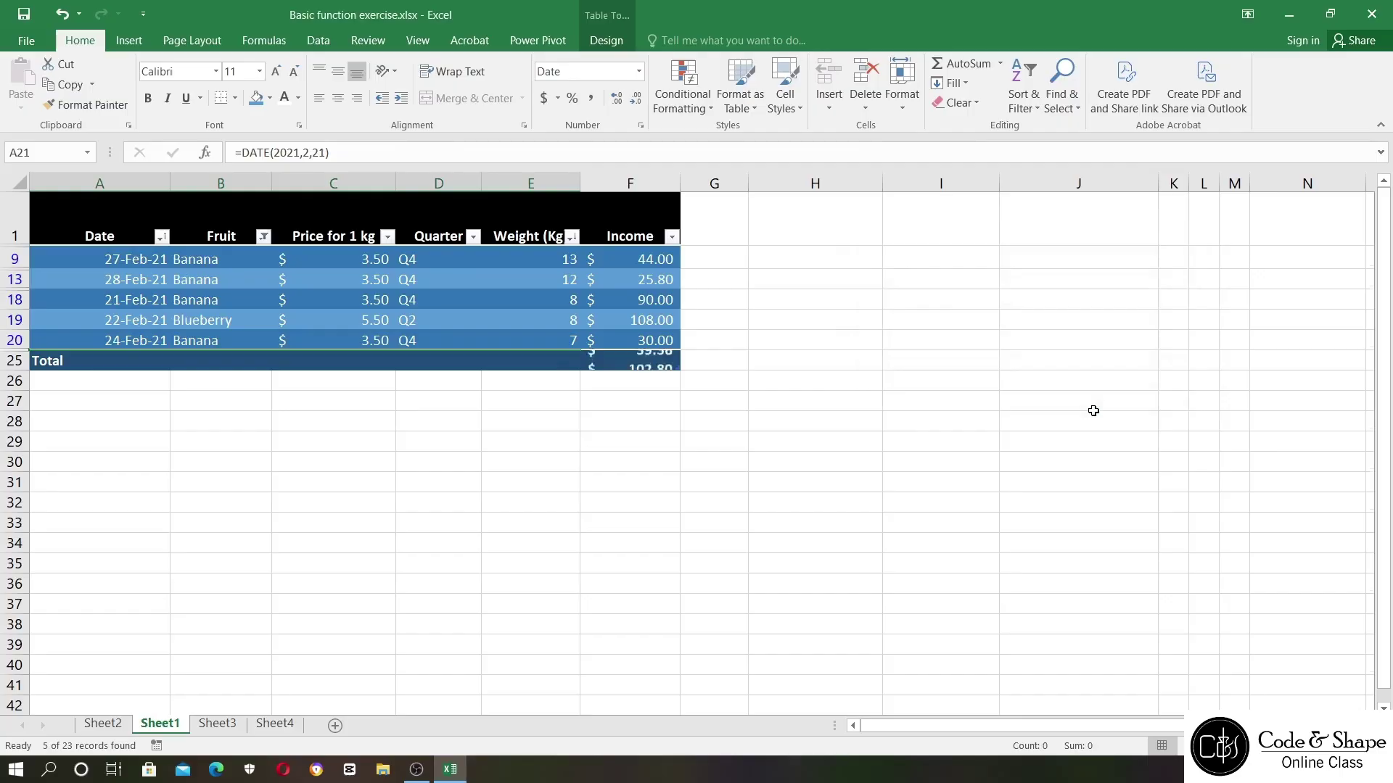
pyautogui.click(209, 325)
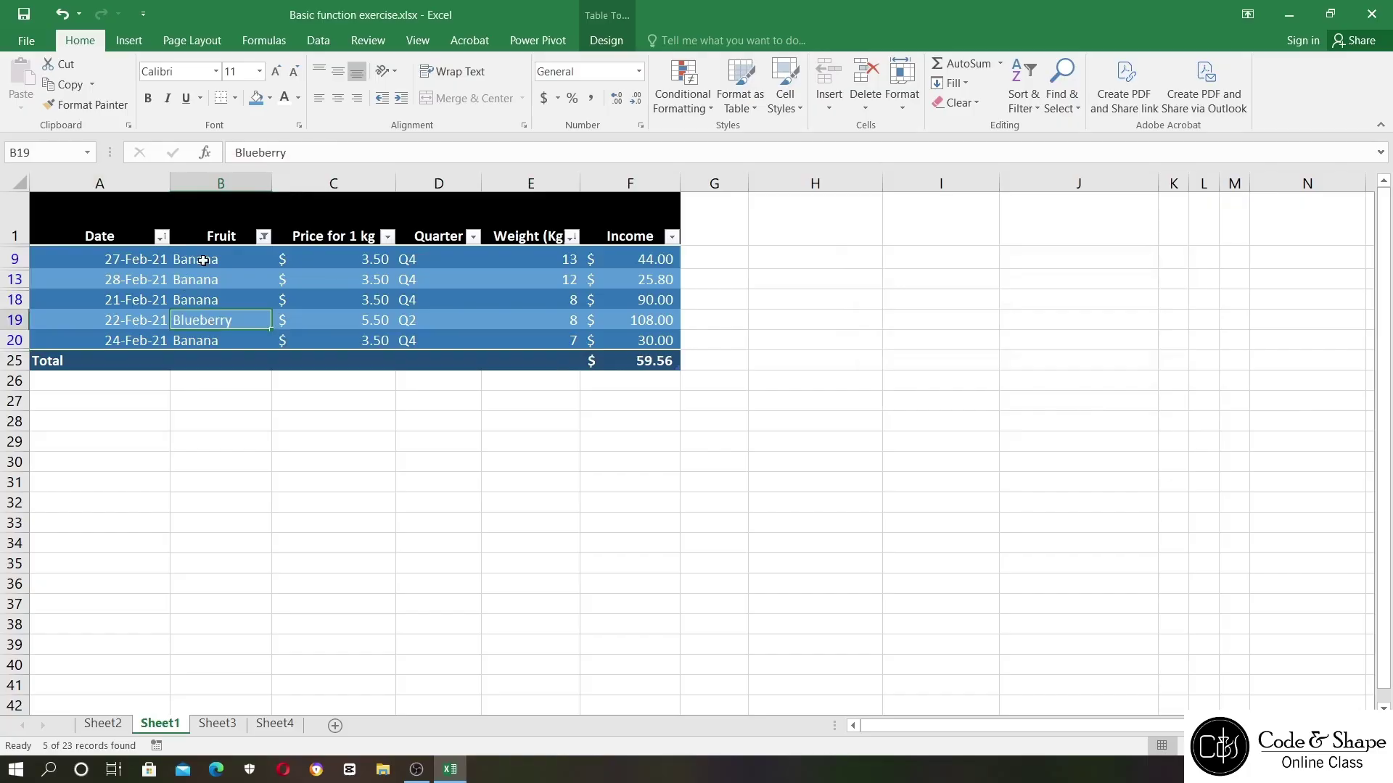
# - Show every fruit again by selecting all values in the Fruit column filter
pyautogui.click(264, 237)
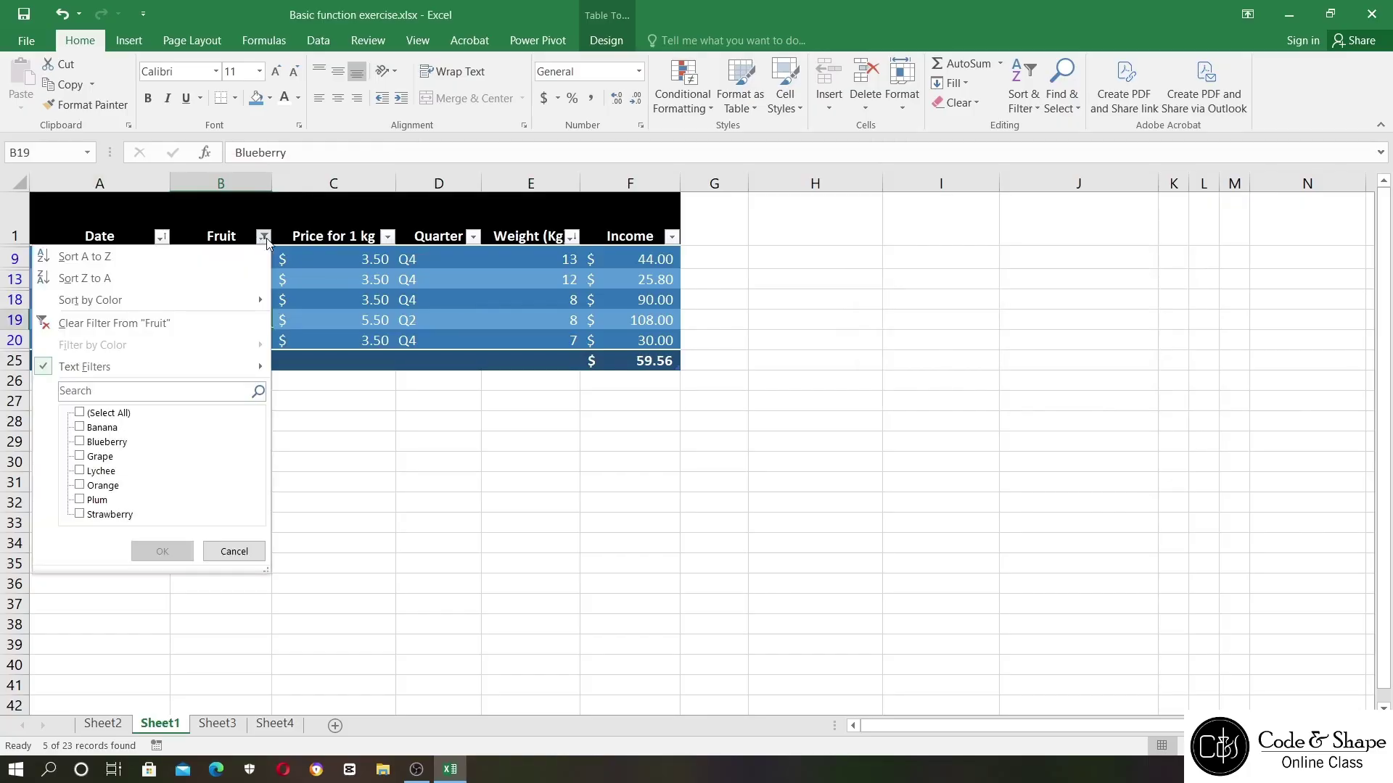
pyautogui.click(93, 415)
pyautogui.click(155, 550)
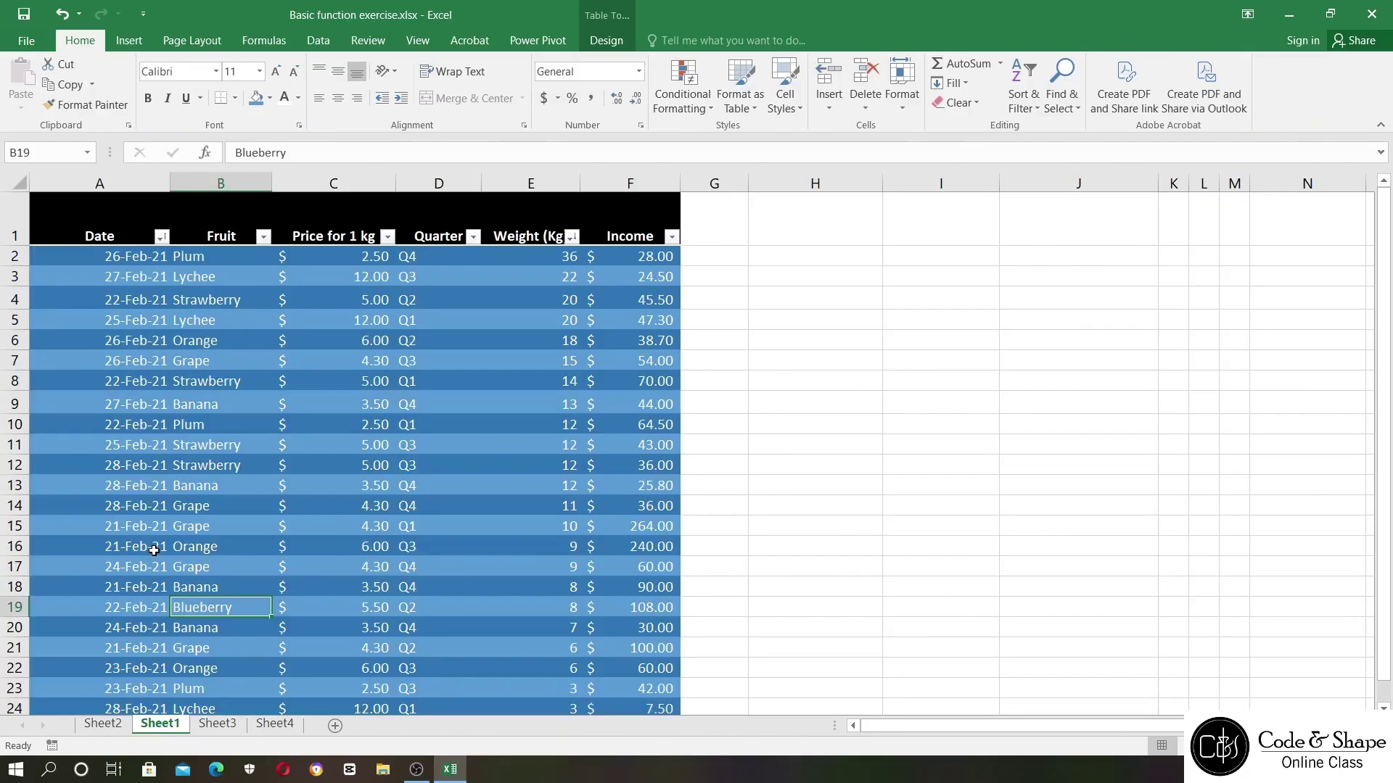
# - Filter the Quarter column to show only Q3 and Q4 records
pyautogui.click(473, 237)
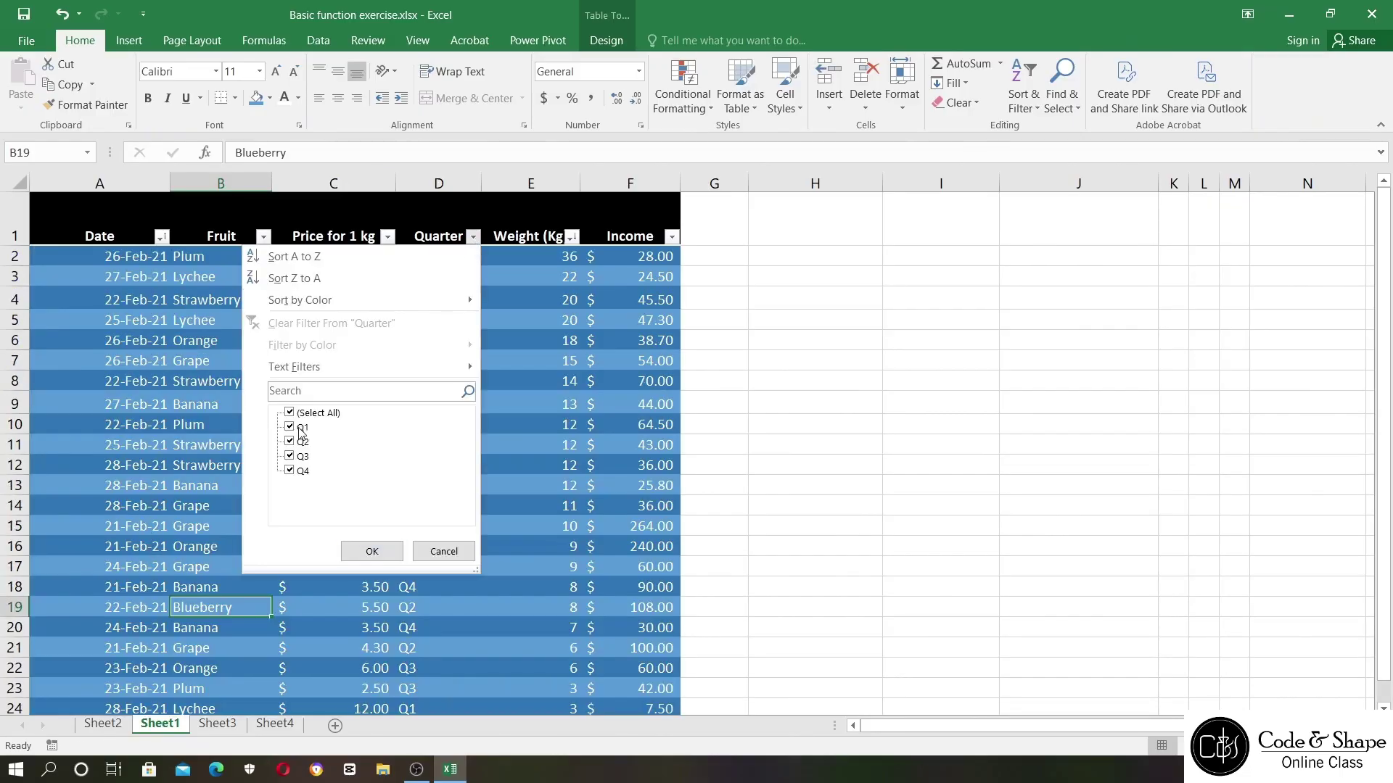
pyautogui.click(289, 413)
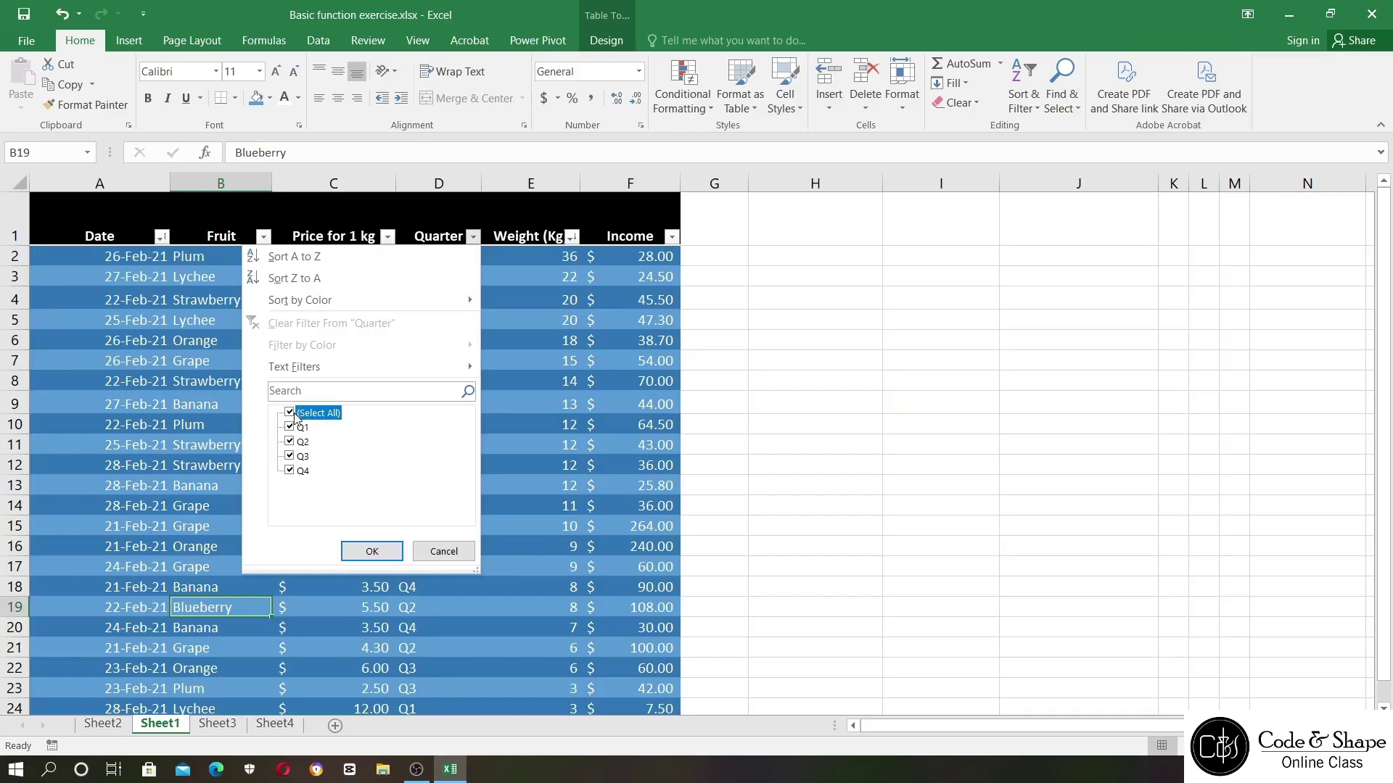
pyautogui.click(289, 472)
pyautogui.click(289, 457)
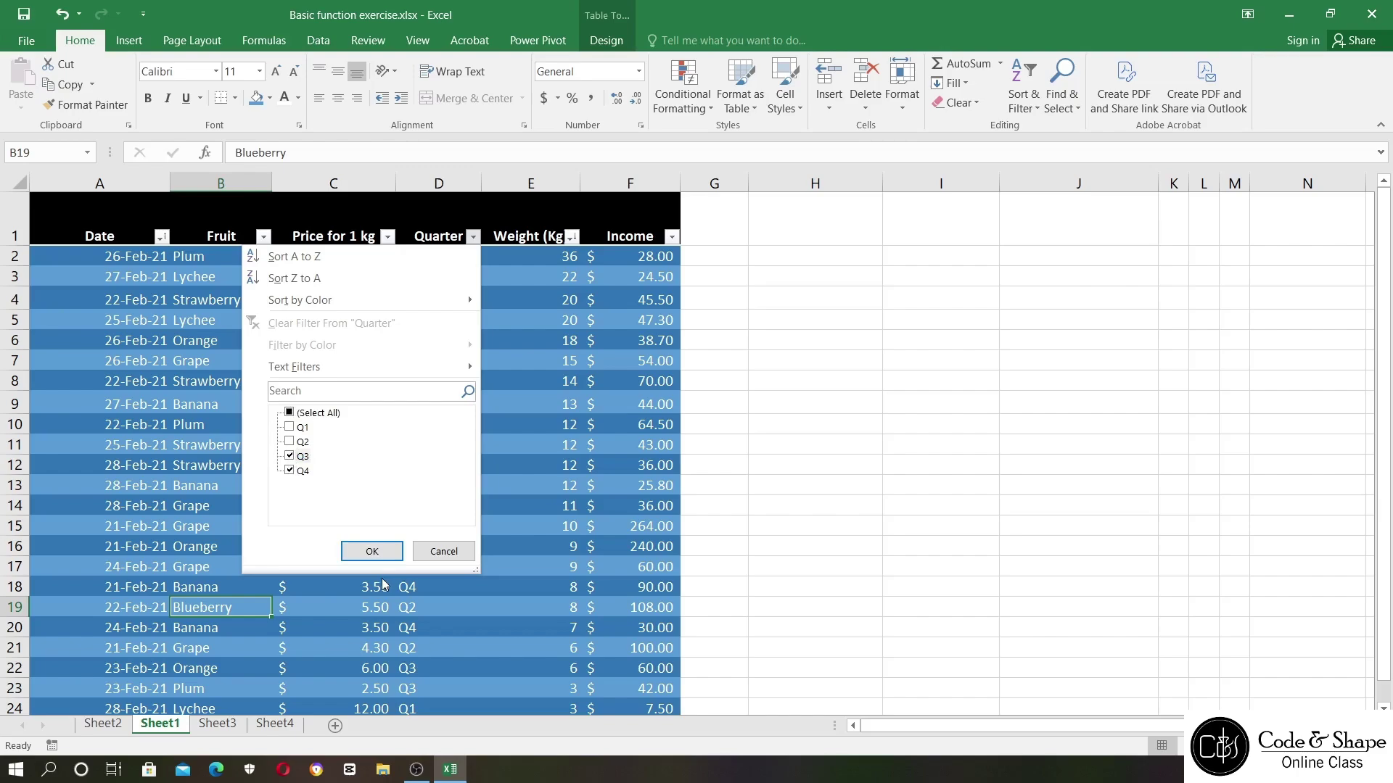
pyautogui.click(372, 552)
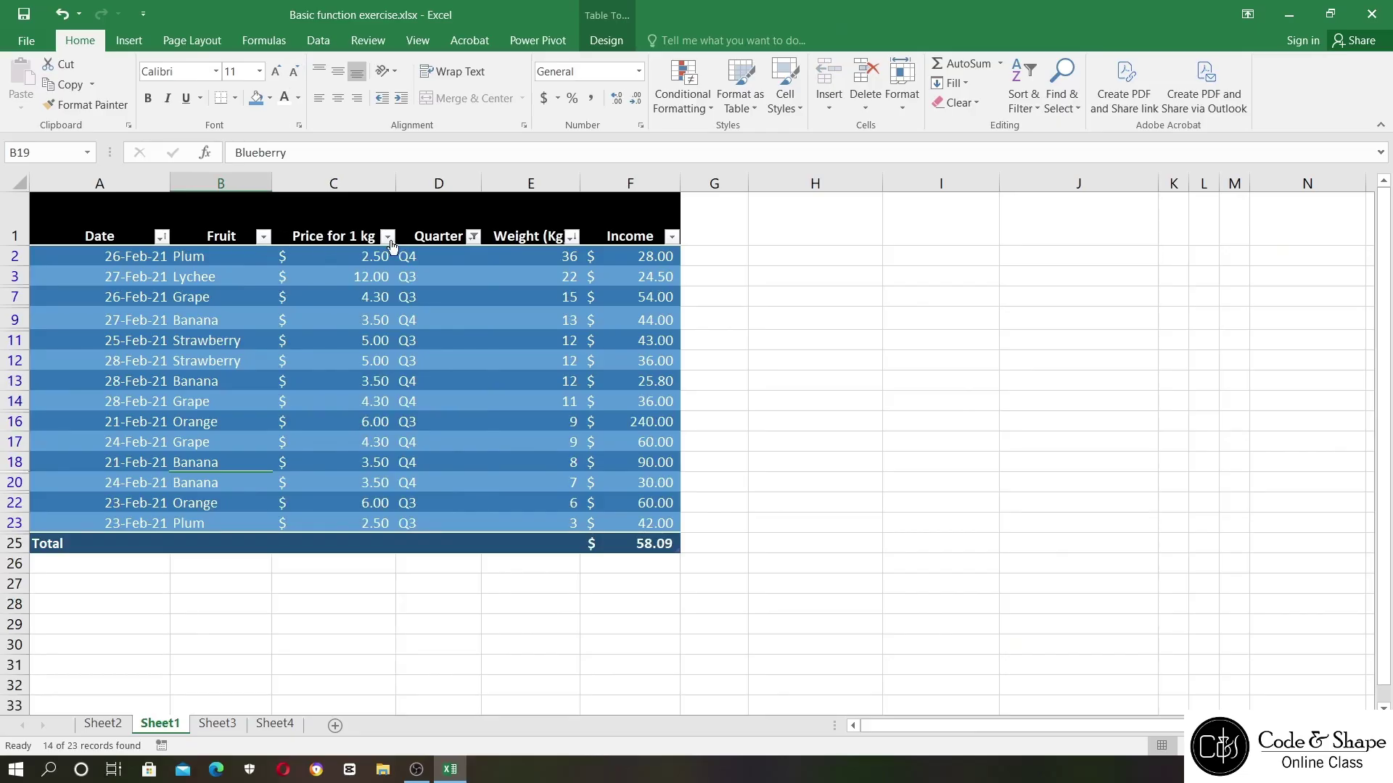
# - Add a Fruit column filter that shows only Banana records within the filtered quarters
pyautogui.click(262, 238)
pyautogui.click(80, 414)
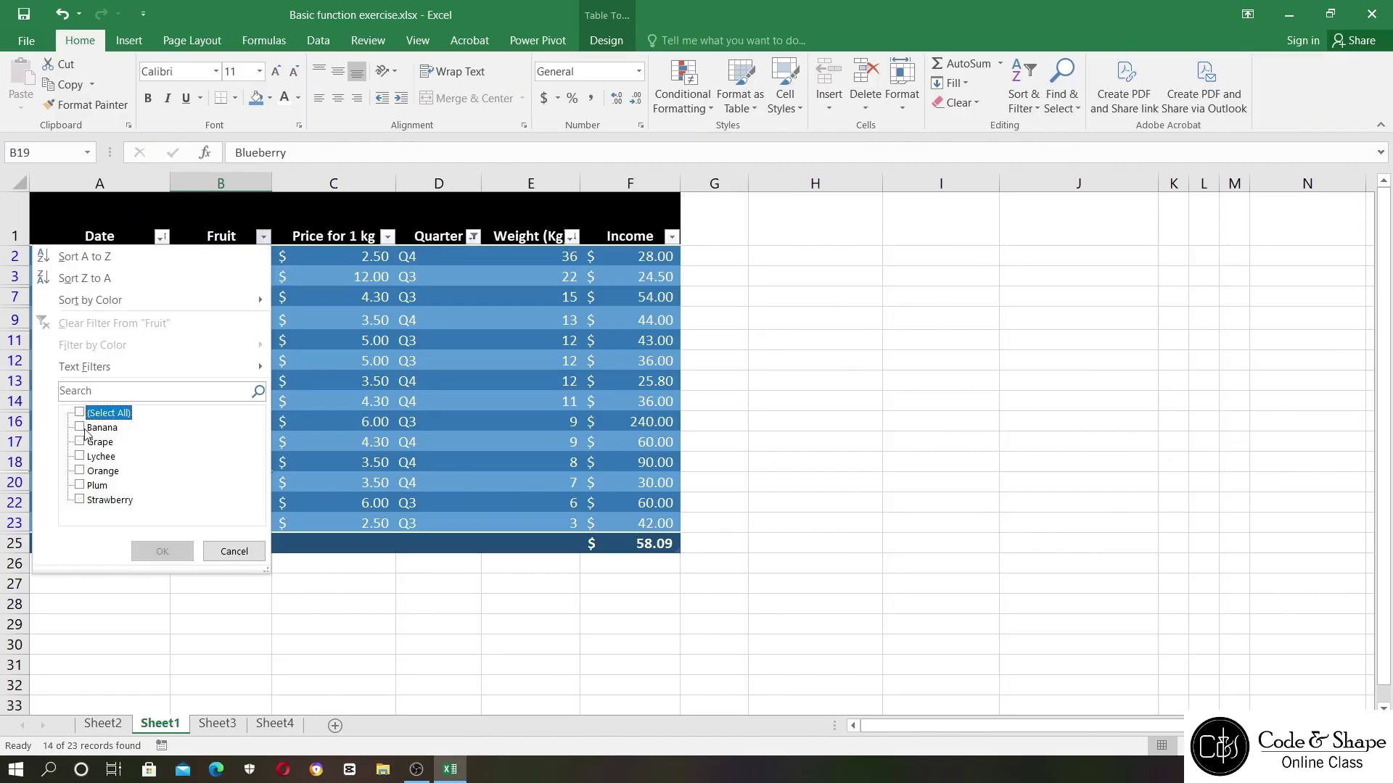
pyautogui.click(81, 428)
pyautogui.click(162, 552)
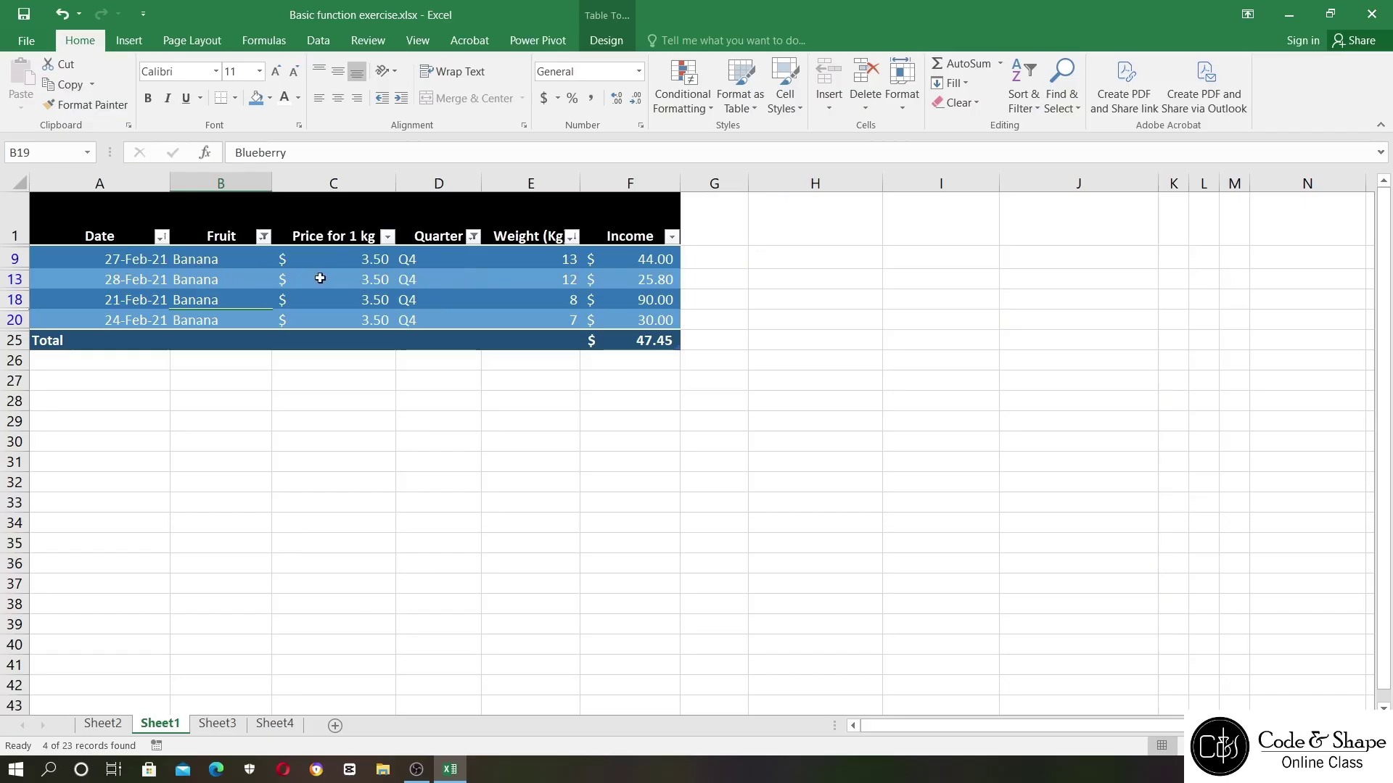
# - Switch the Fruit filter from Banana to Grape, keeping the Quarter filter, and check the remaining rows' quarters and weights
pyautogui.click(264, 237)
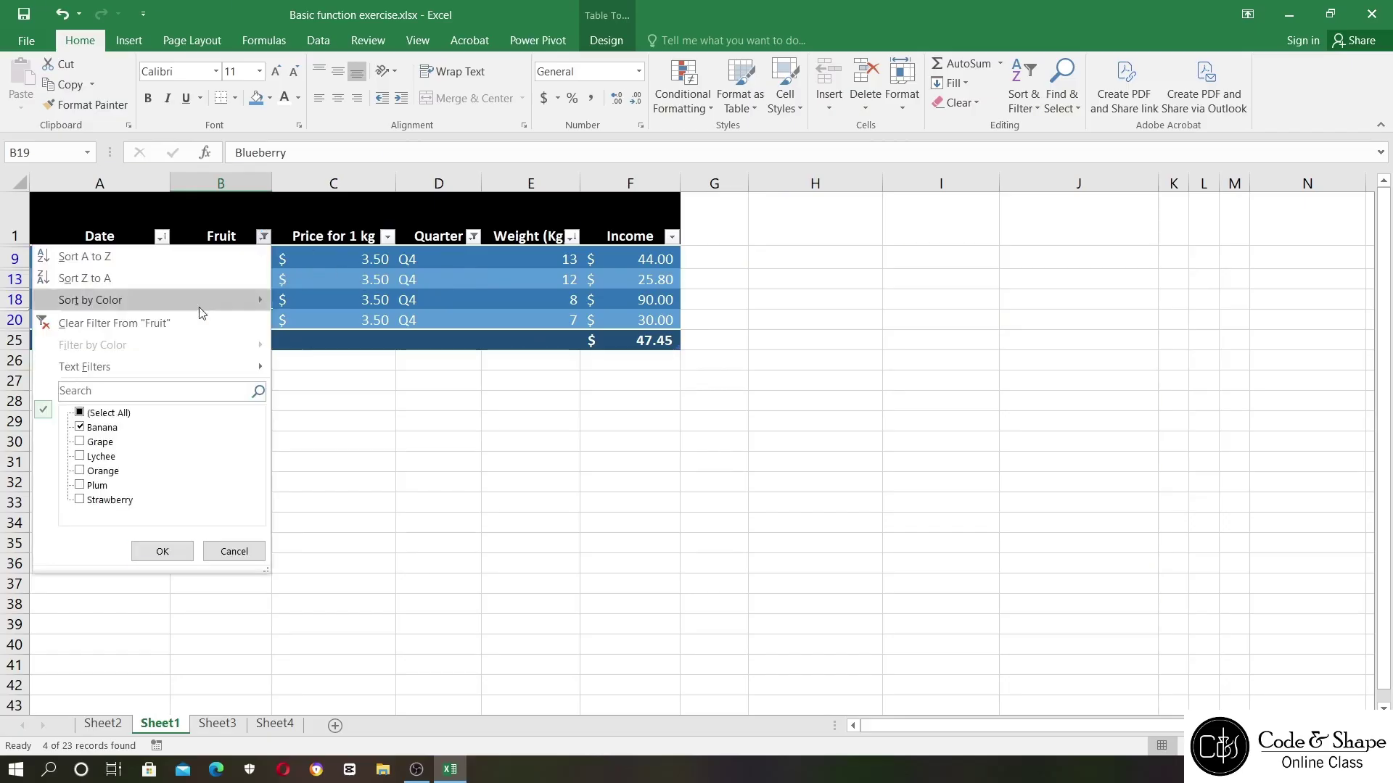
pyautogui.click(80, 428)
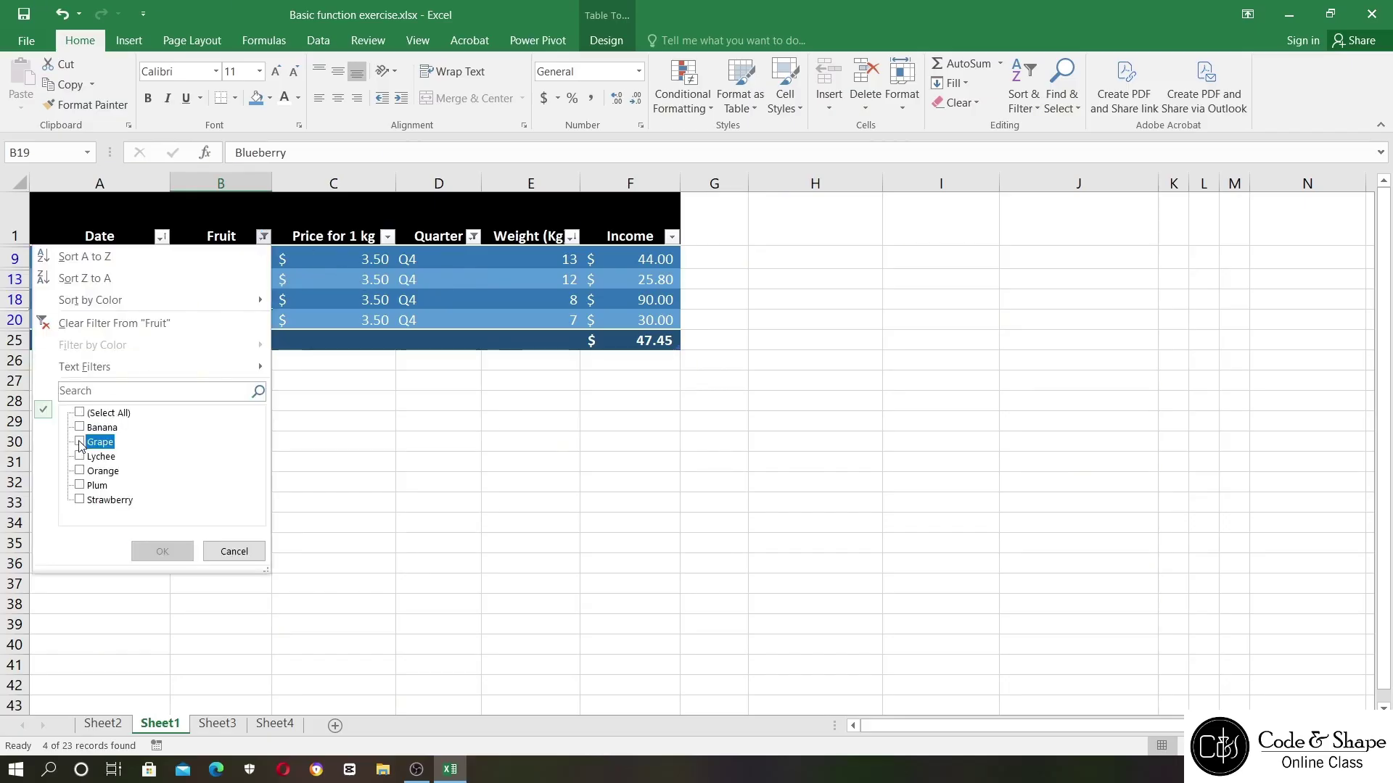
pyautogui.click(79, 442)
pyautogui.click(163, 552)
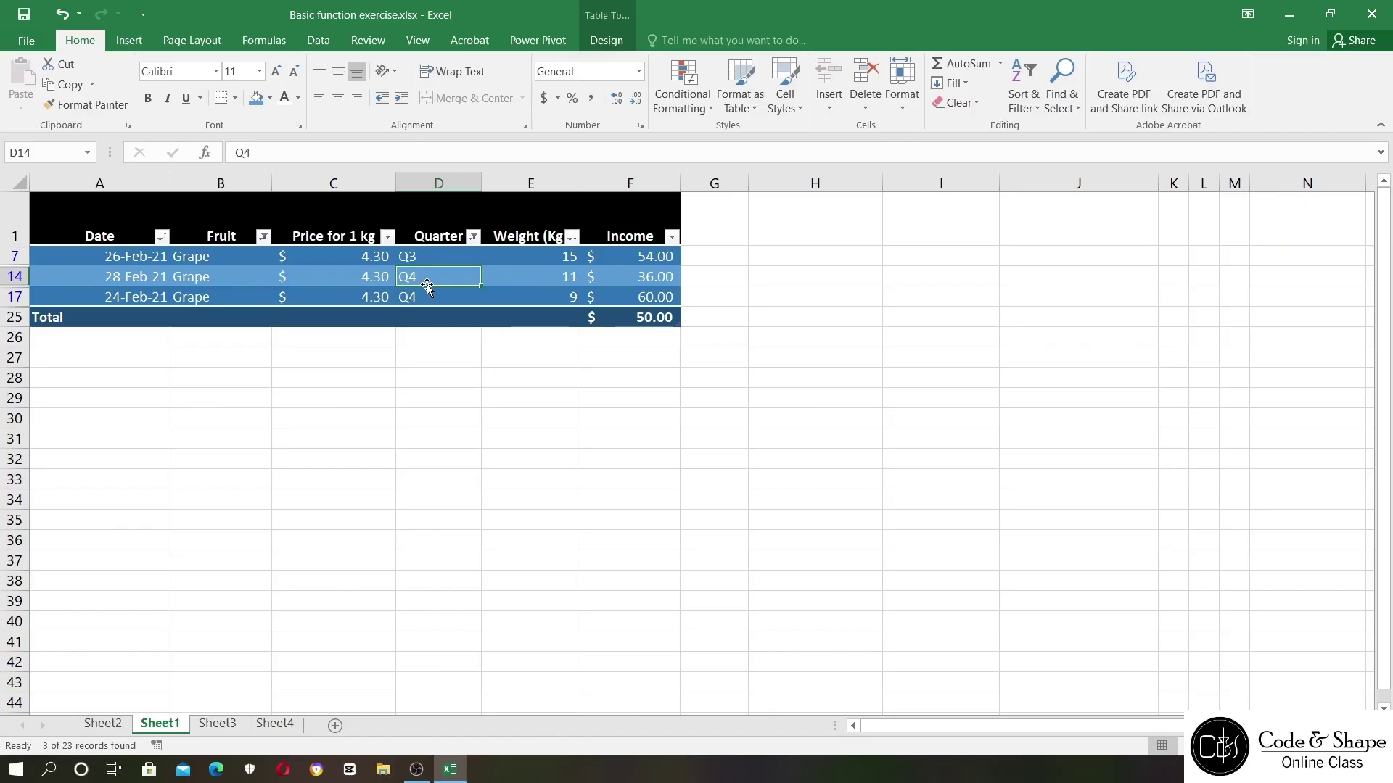
pyautogui.click(426, 230)
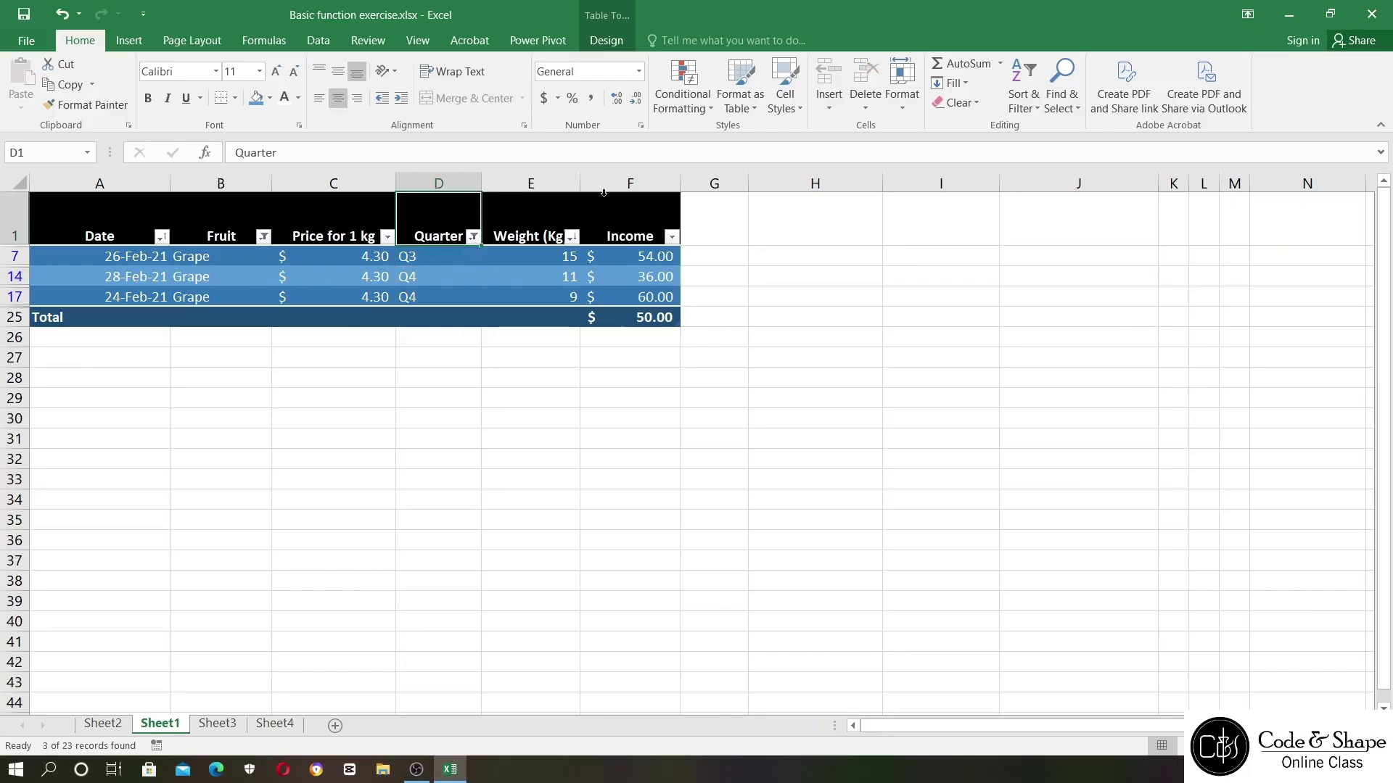
pyautogui.click(511, 272)
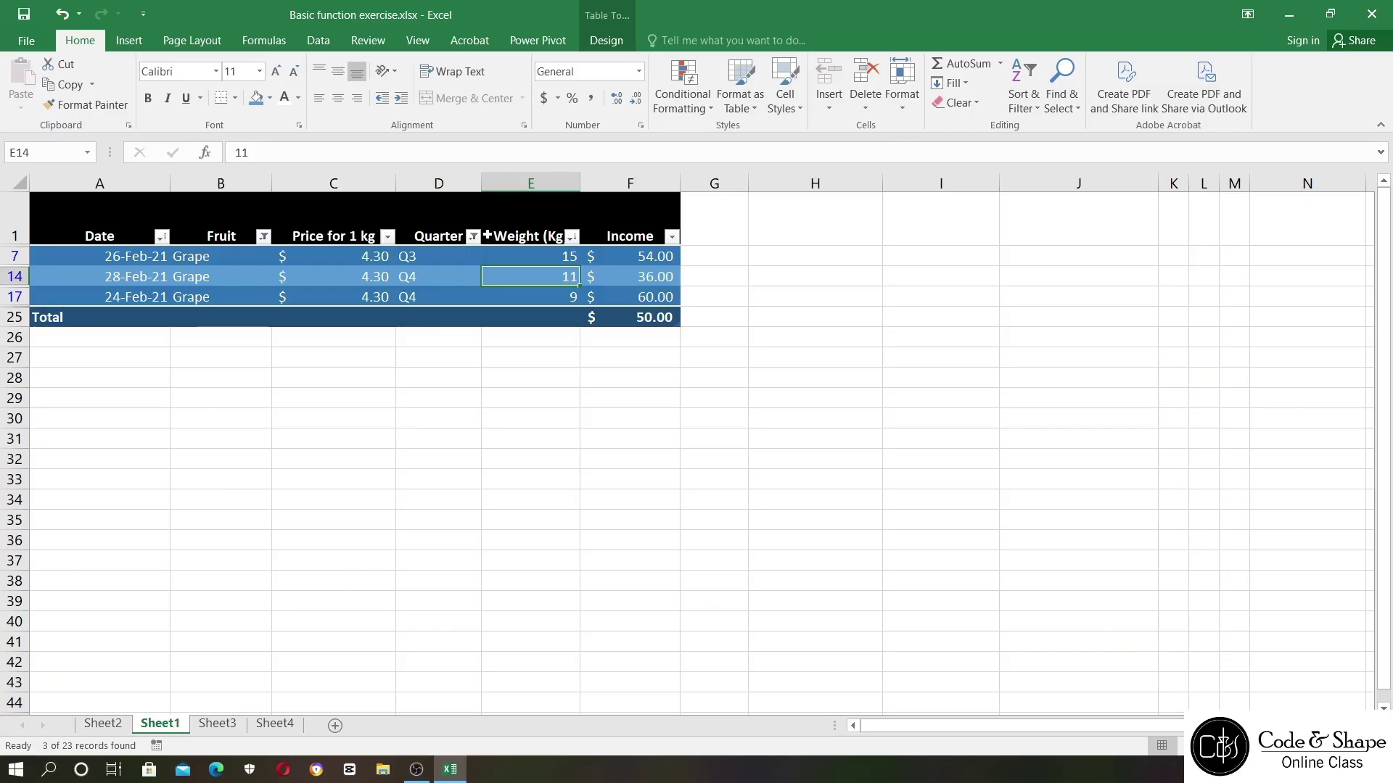
# - Clear all of the table's filters at once and look through the full list down to the Total row
pyautogui.click(263, 237)
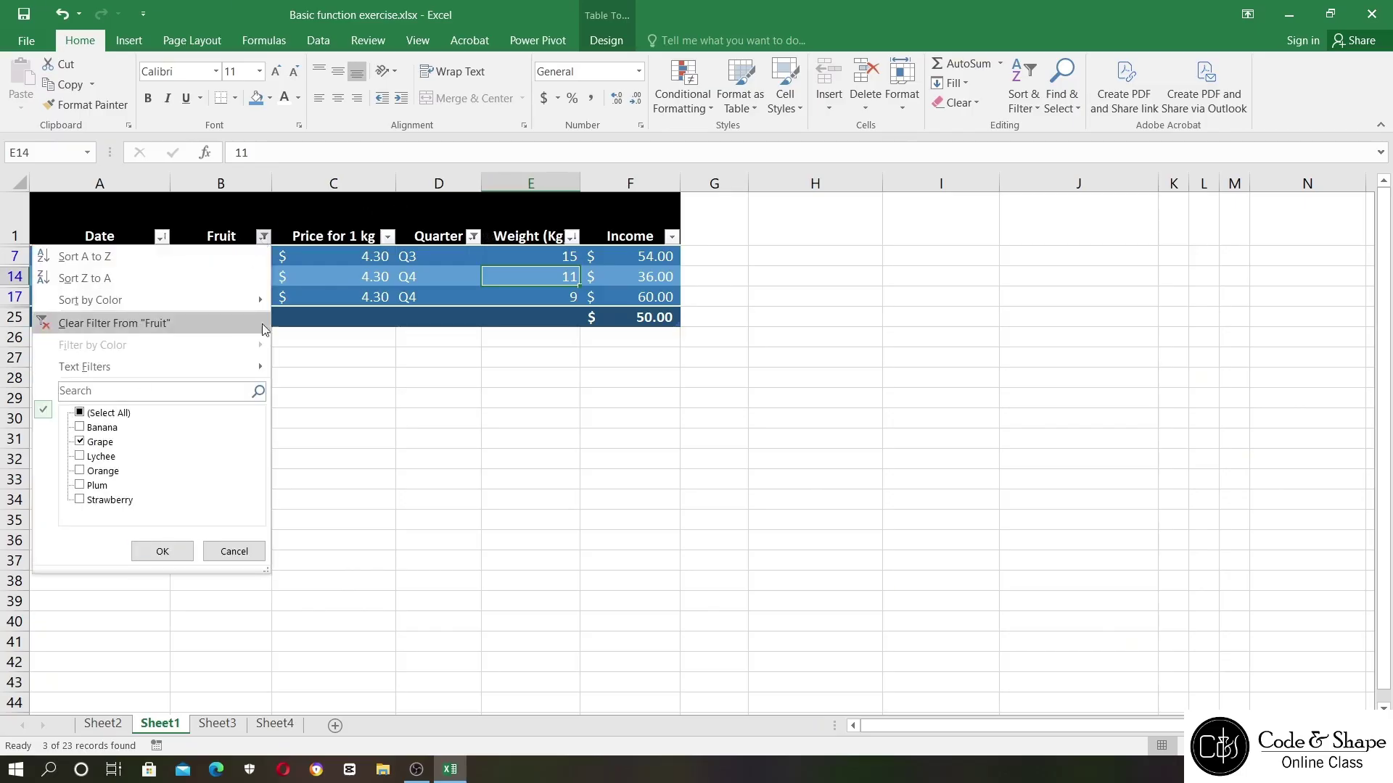
pyautogui.click(332, 290)
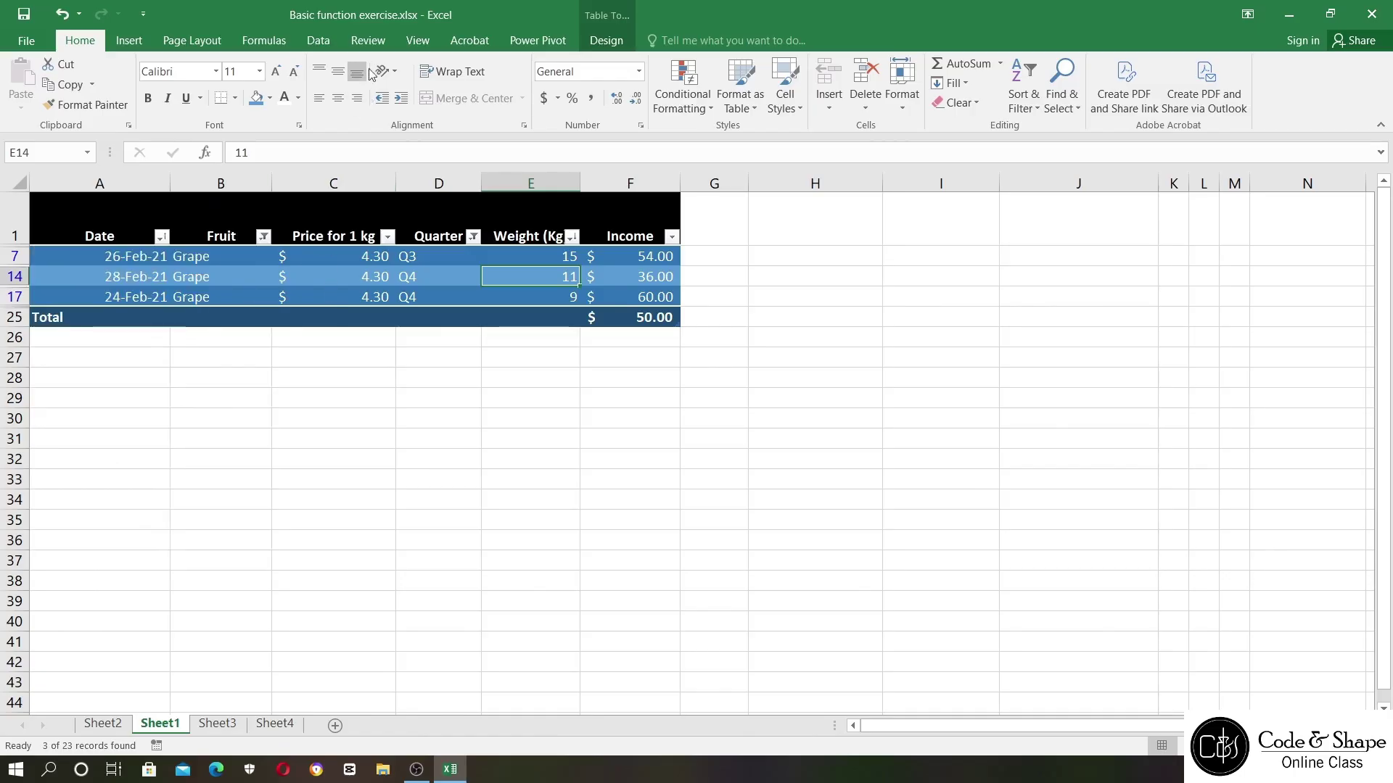
pyautogui.click(327, 41)
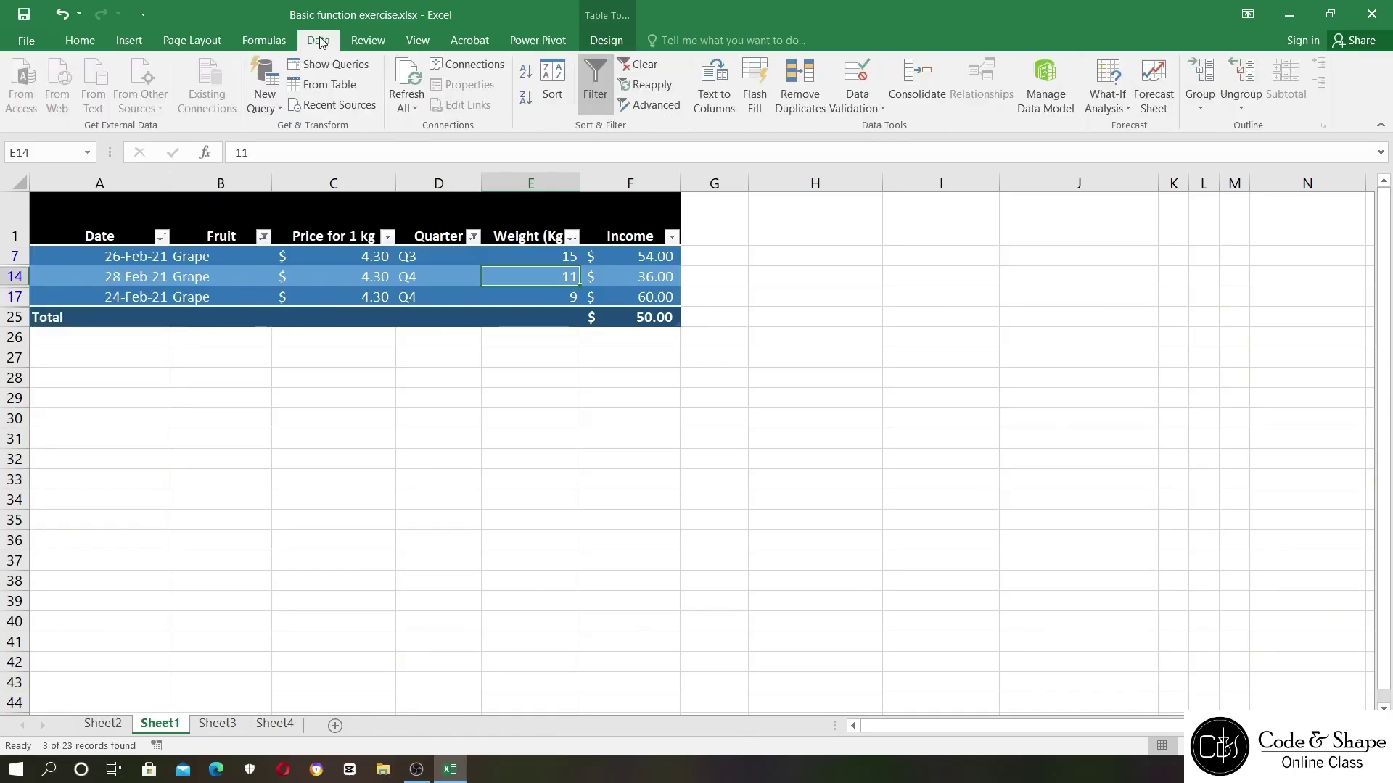
pyautogui.click(639, 66)
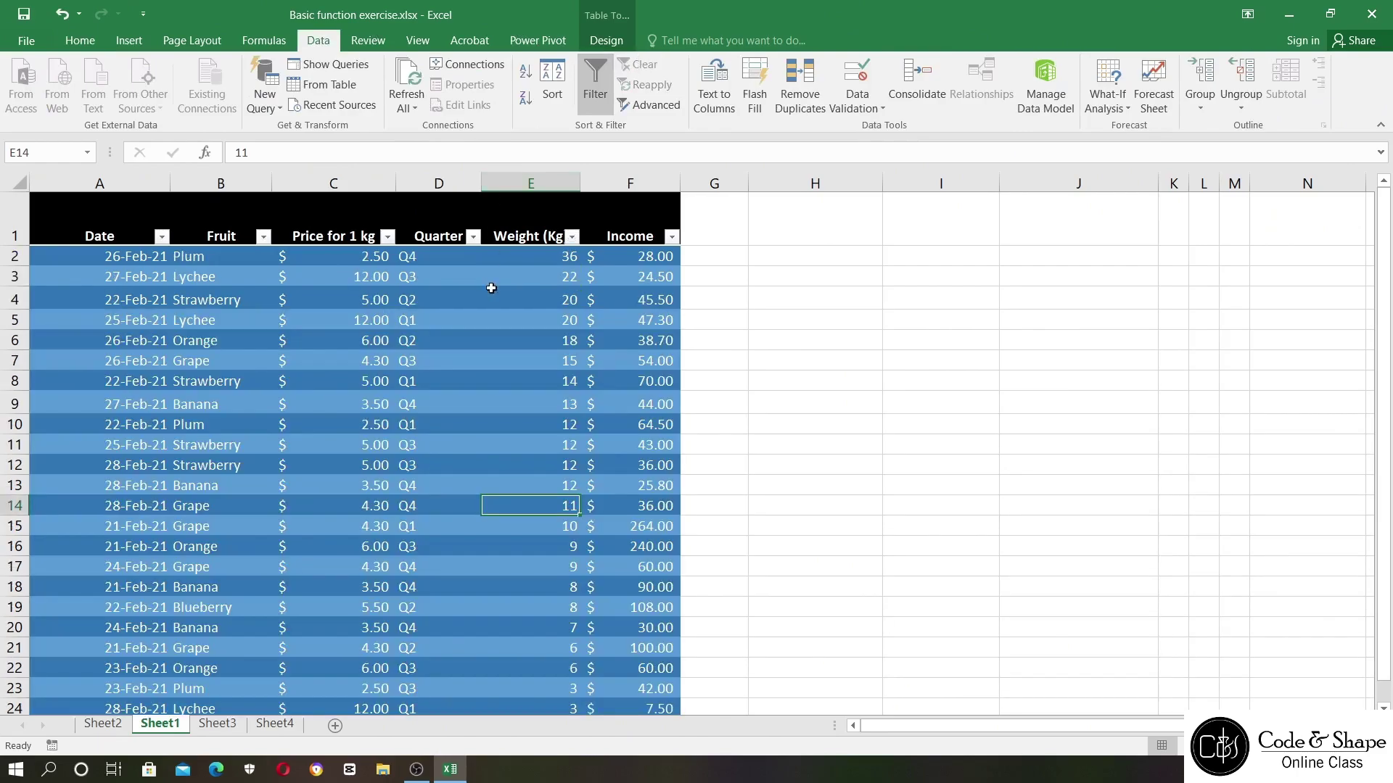
pyautogui.scroll(-1, 491, 288)
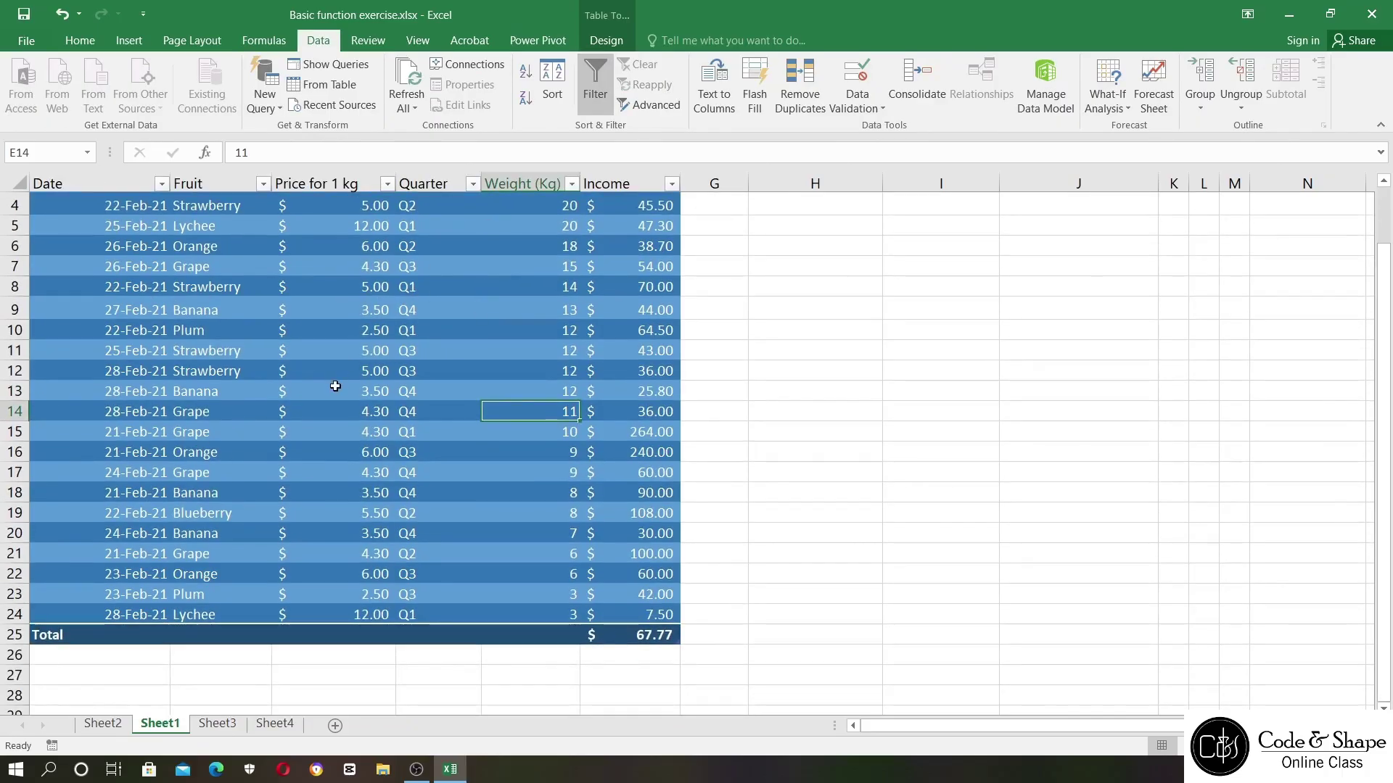
pyautogui.scroll(1, 363, 461)
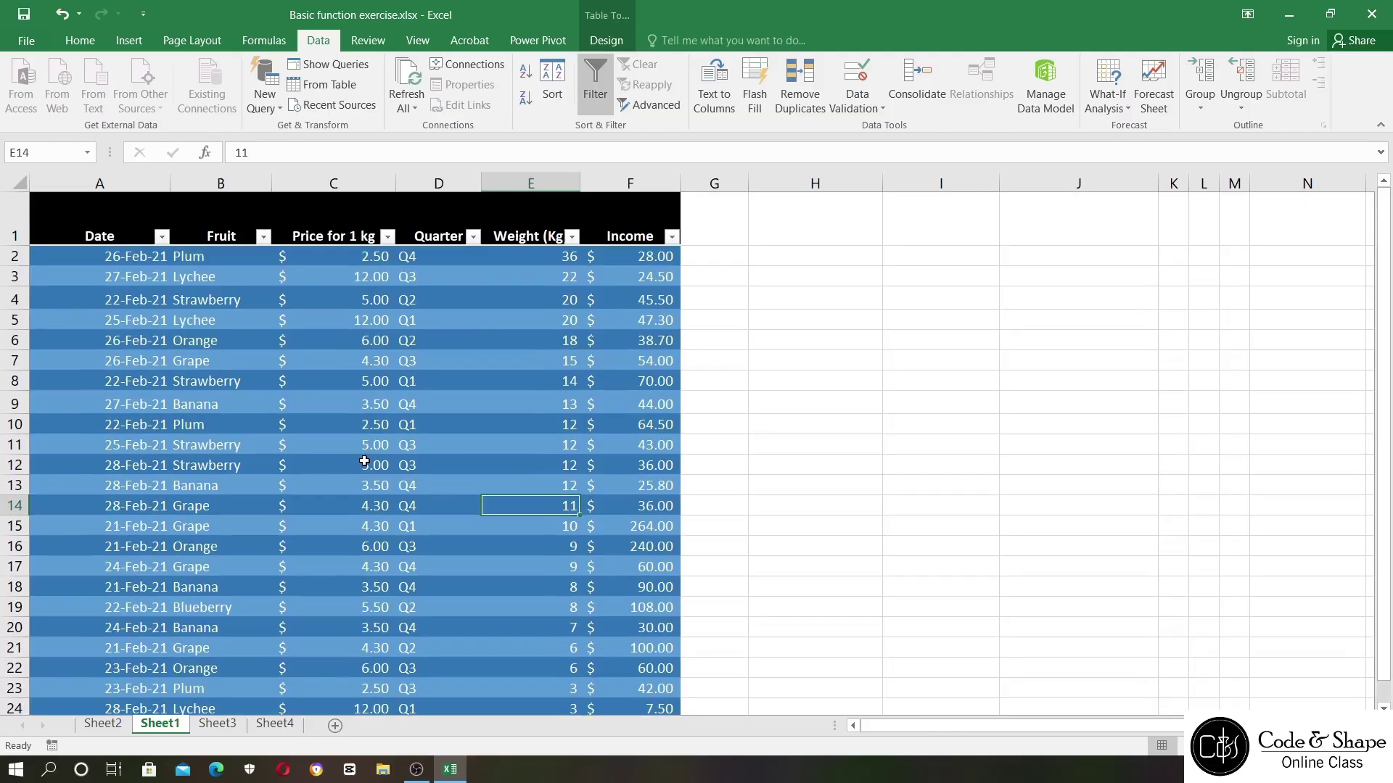
pyautogui.scroll(-1, 364, 461)
pyautogui.scroll(1, 364, 464)
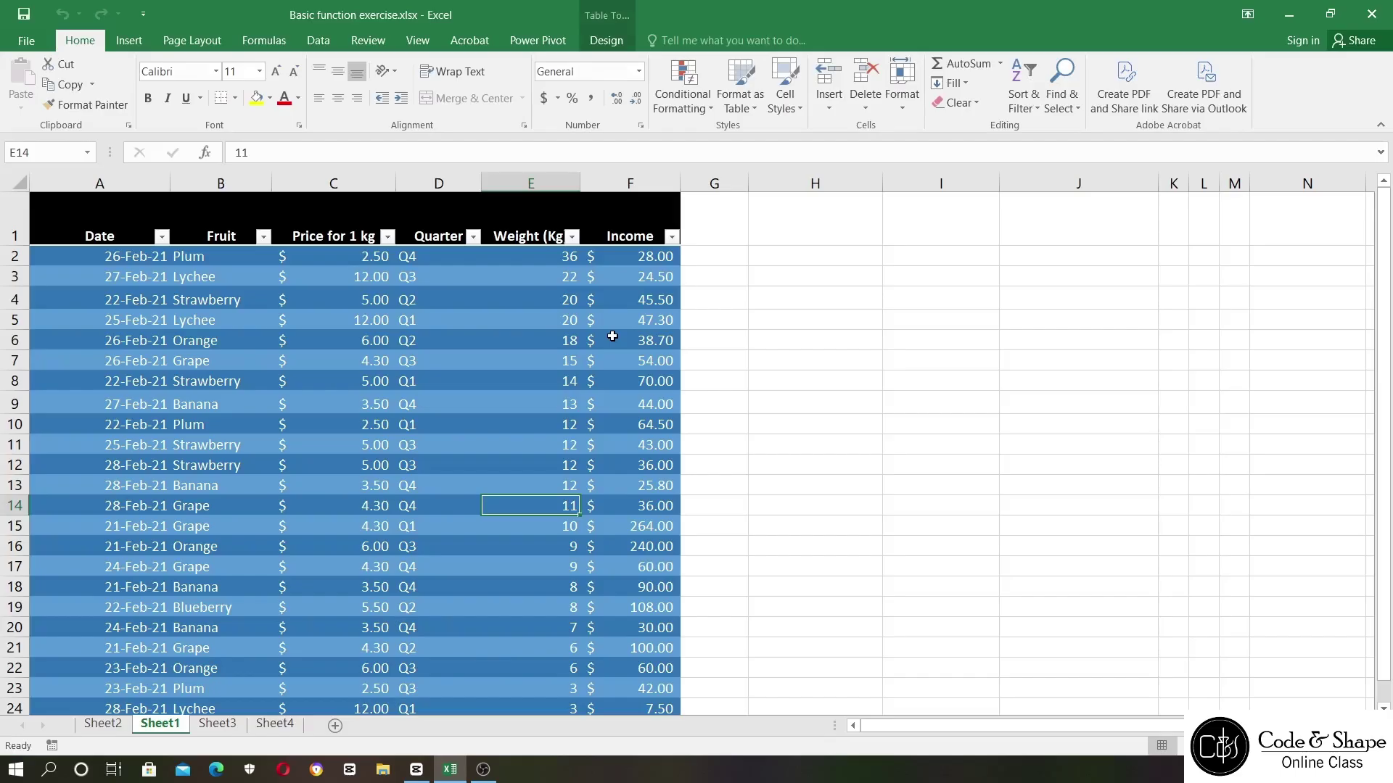
# - Change the fruit table's style to a light green banded design
pyautogui.scroll(-1, 612, 336)
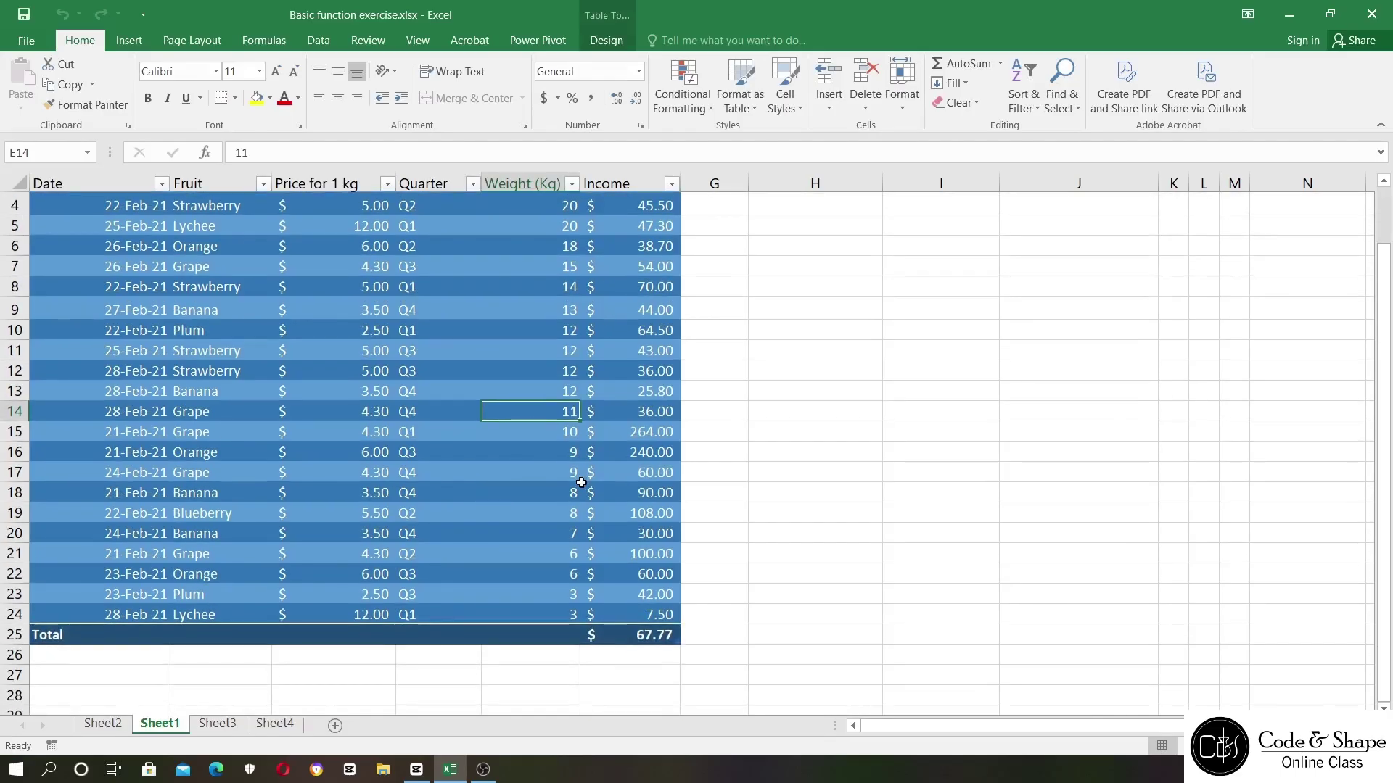
pyautogui.scroll(-1, 581, 482)
pyautogui.scroll(-2, 581, 483)
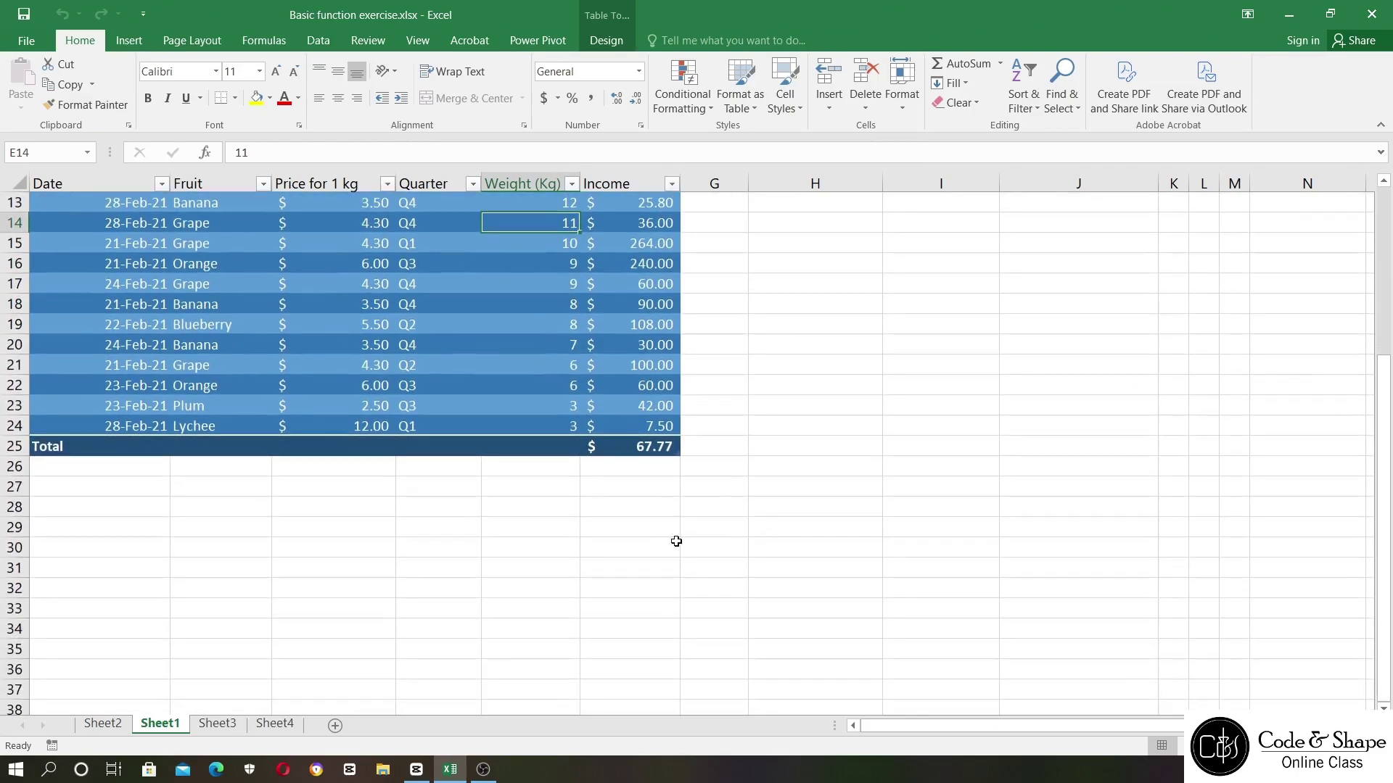
pyautogui.click(665, 425)
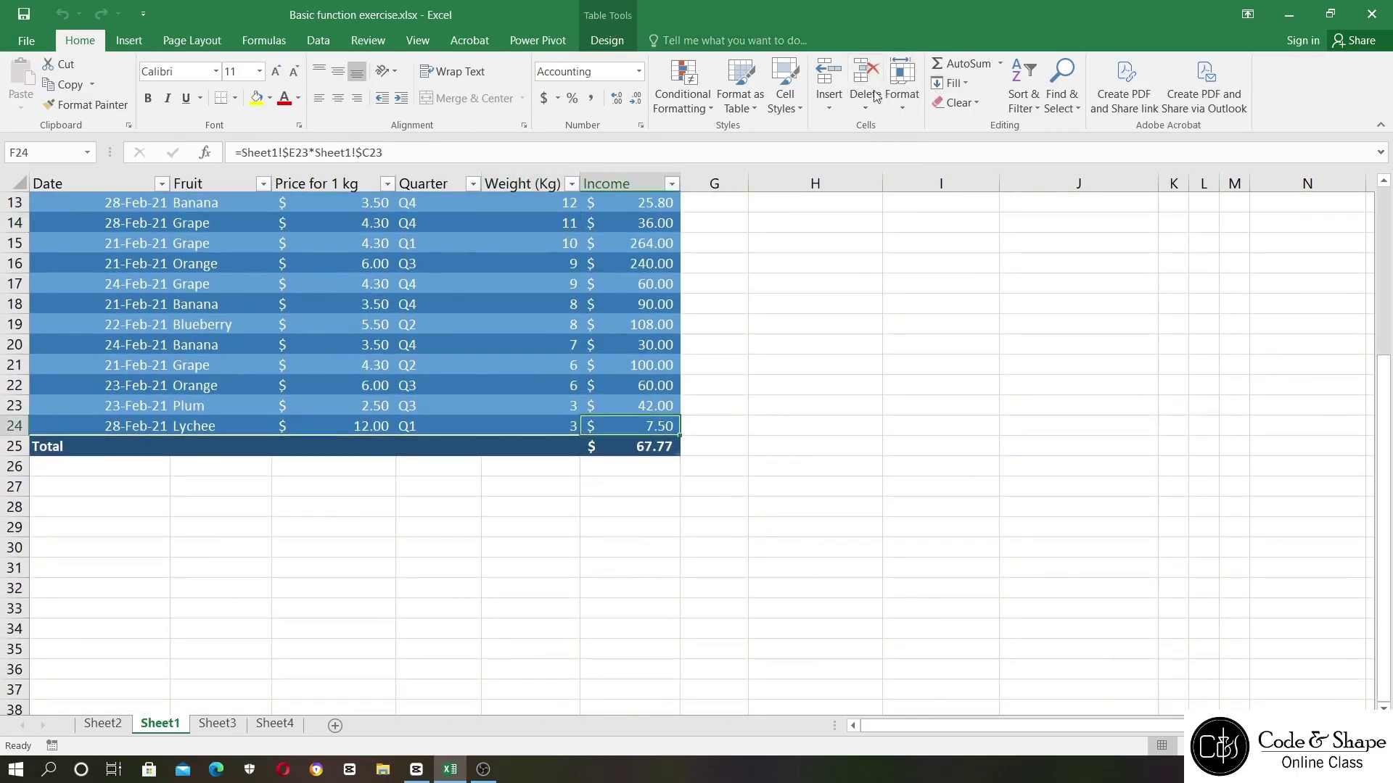
pyautogui.scroll(-9, 1016, 109)
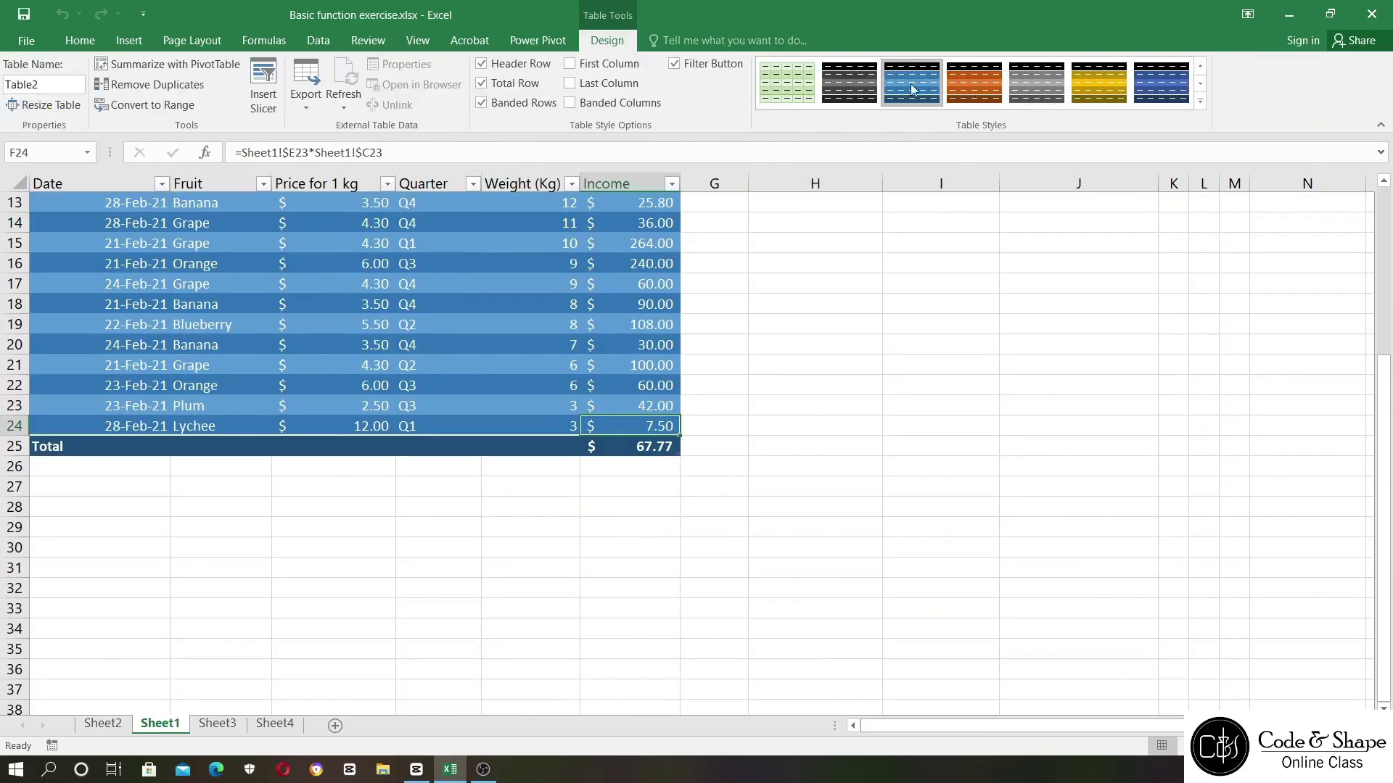
pyautogui.click(1200, 101)
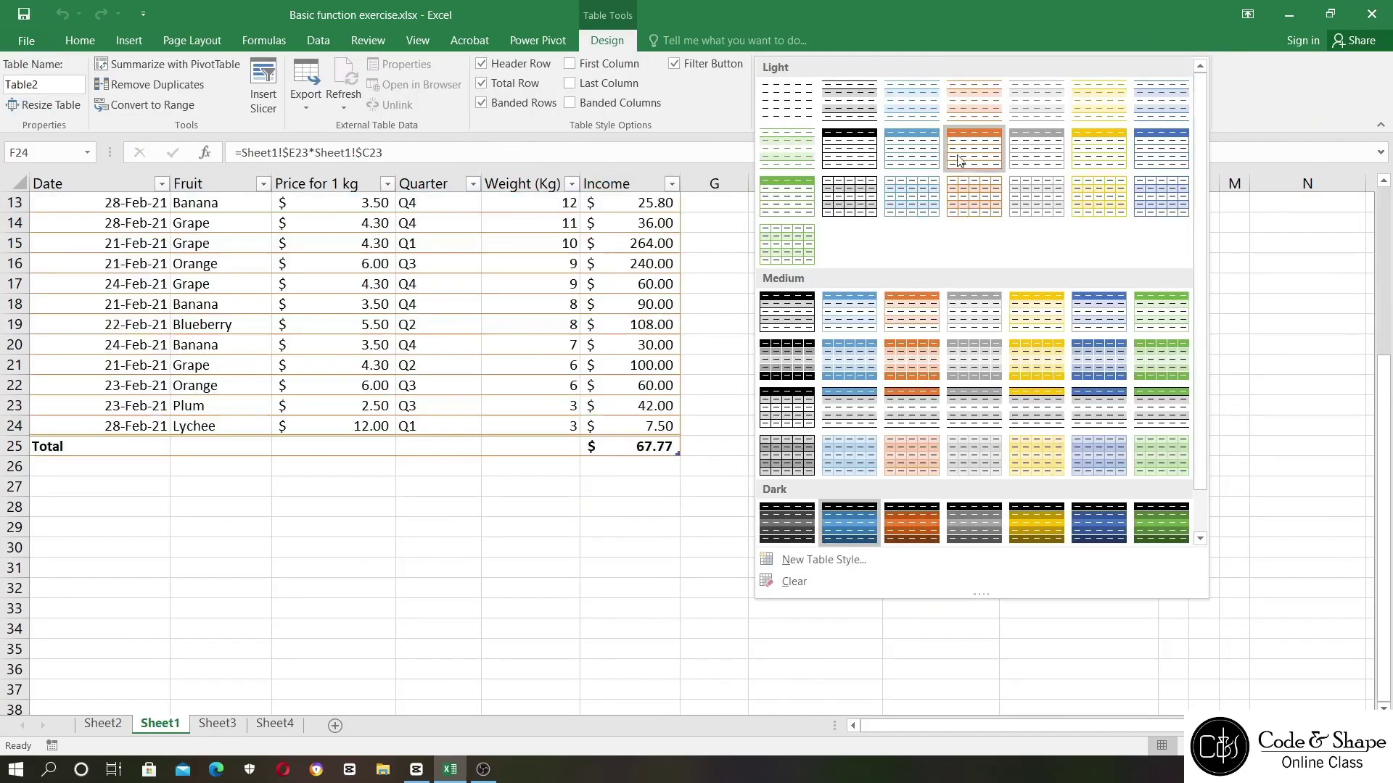
pyautogui.click(933, 476)
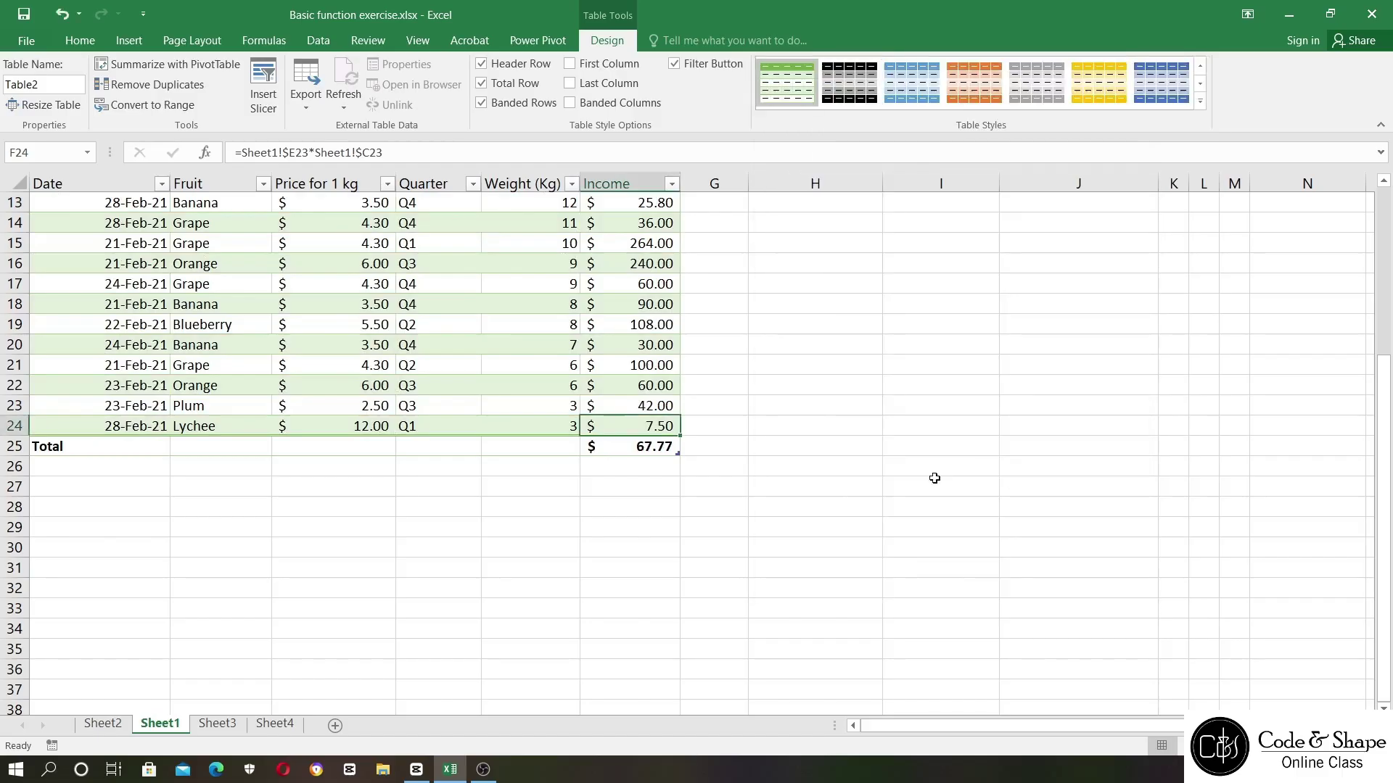
# - Extend the table by six rows so Total moves to row 31, and clear the autofilled contents of rows 25 to 30
pyautogui.scroll(5, 688, 443)
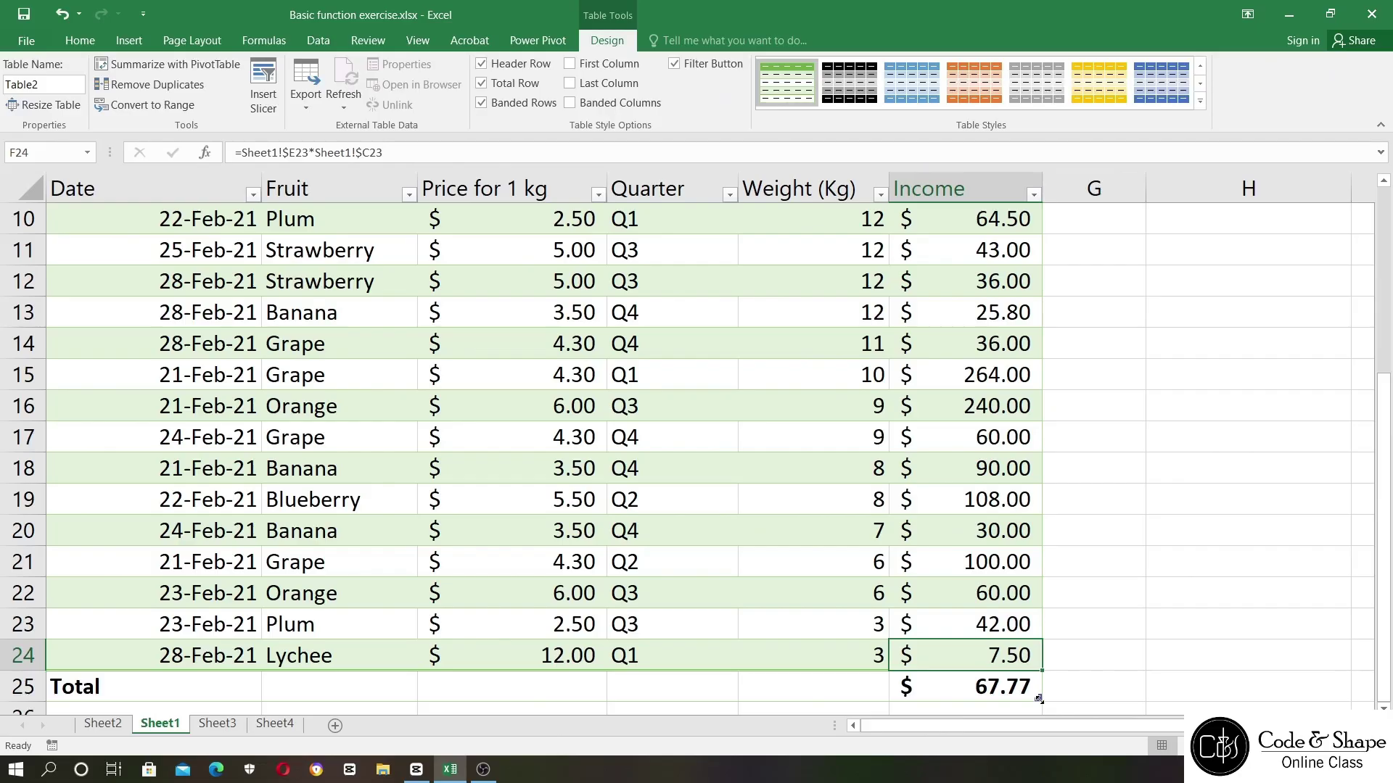
pyautogui.scroll(-2, 1037, 682)
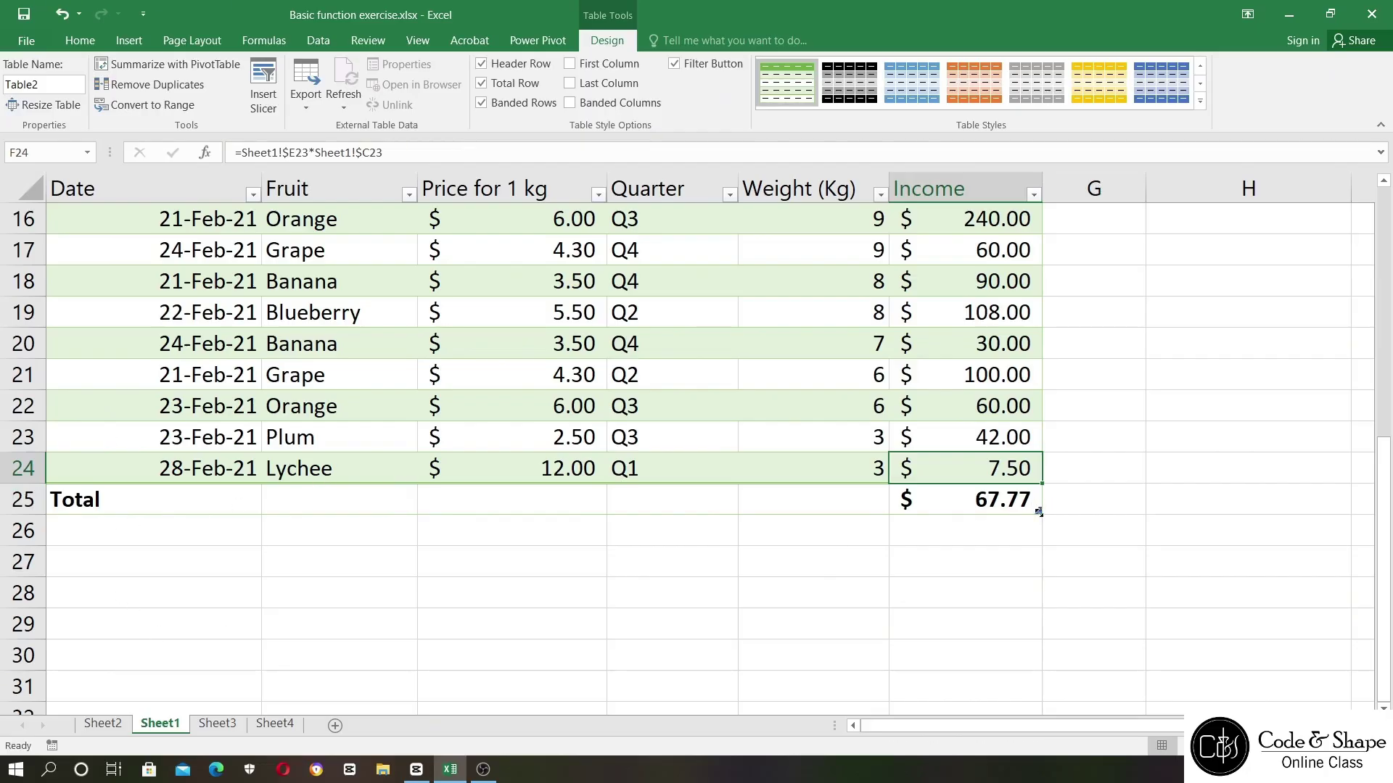
pyautogui.moveTo(1038, 512); pyautogui.dragTo(1028, 715)
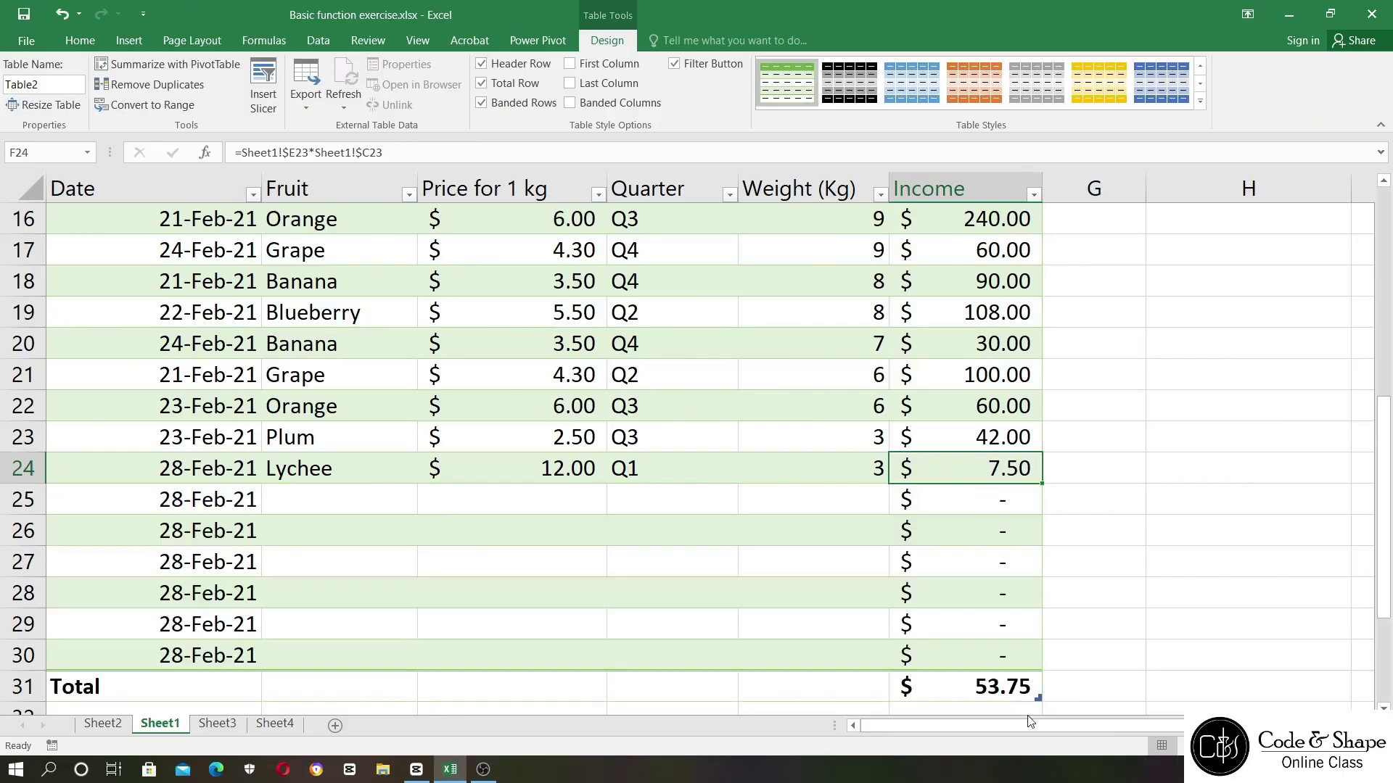
pyautogui.moveTo(80, 494); pyautogui.dragTo(967, 655)
pyautogui.press('Delete')
pyautogui.click(648, 399)
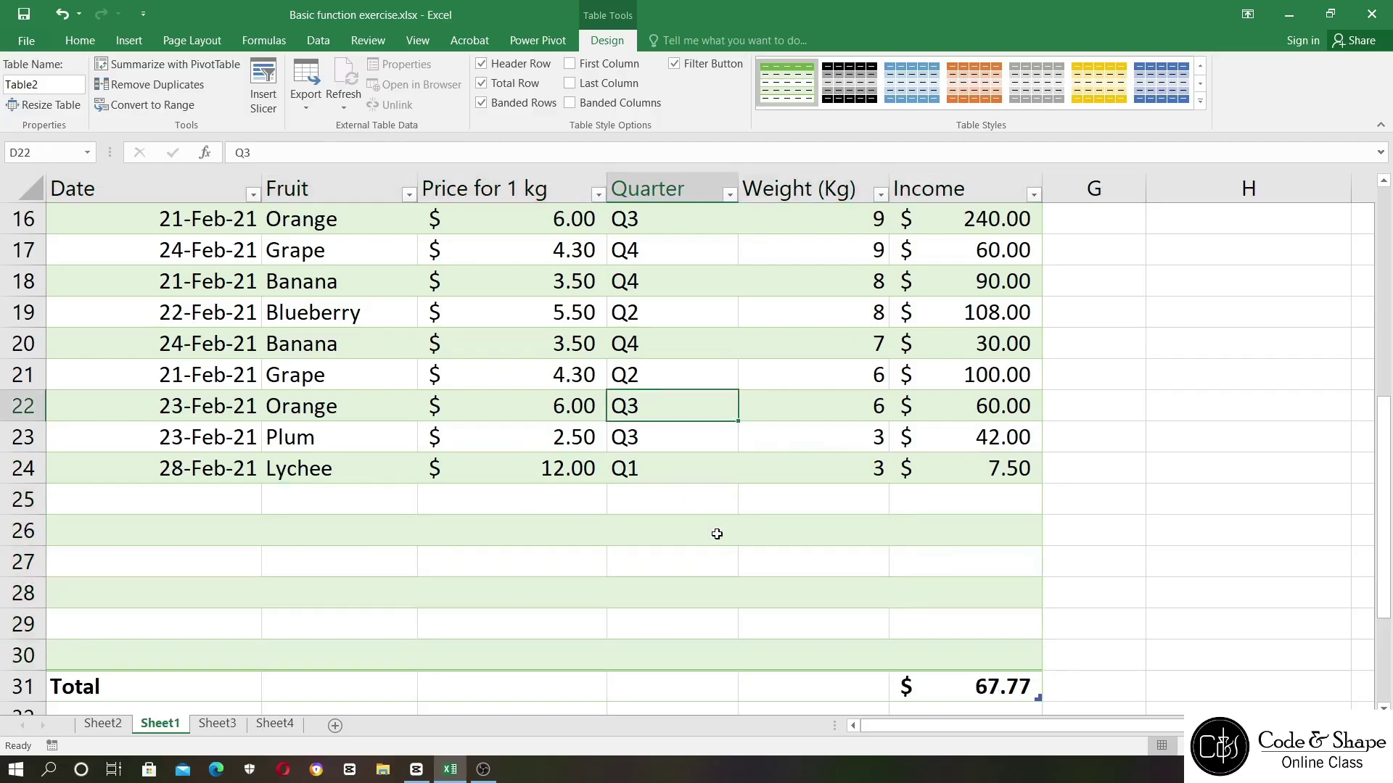
# - Shrink the fruit table by its six empty rows so that Total moves up to row 25
pyautogui.click(353, 498)
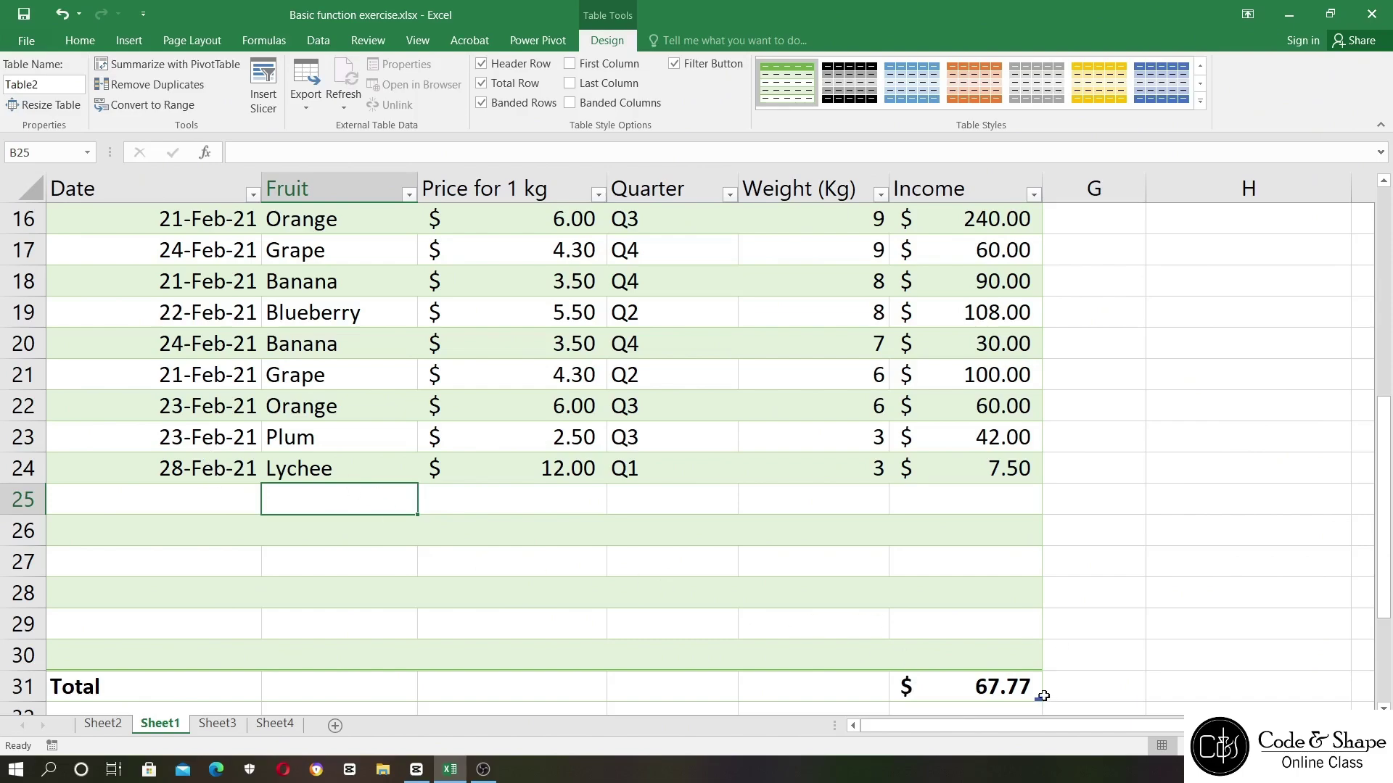
pyautogui.moveTo(1037, 699); pyautogui.dragTo(1039, 484)
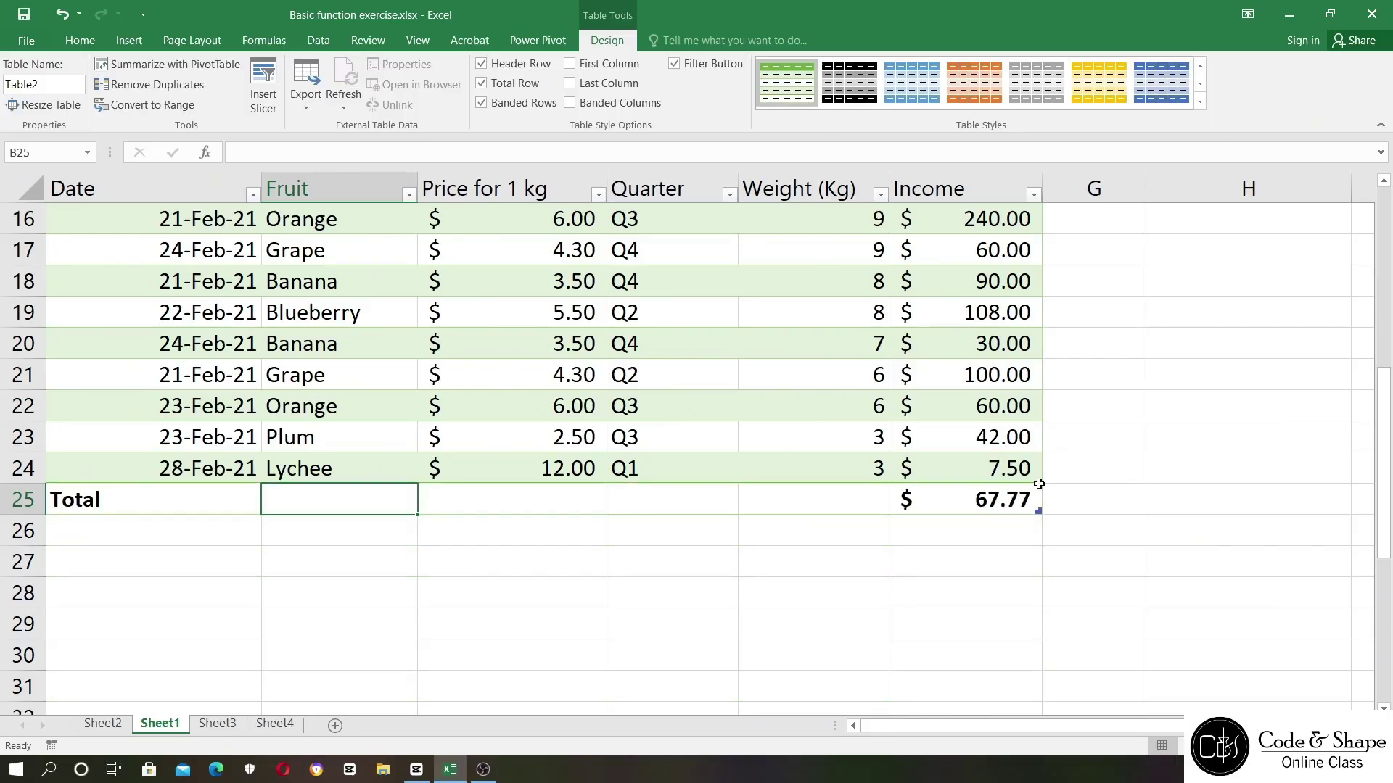
# - Shrink the table by four more rows so Total moves to row 21, and select the records left below it
pyautogui.scroll(1, 1015, 537)
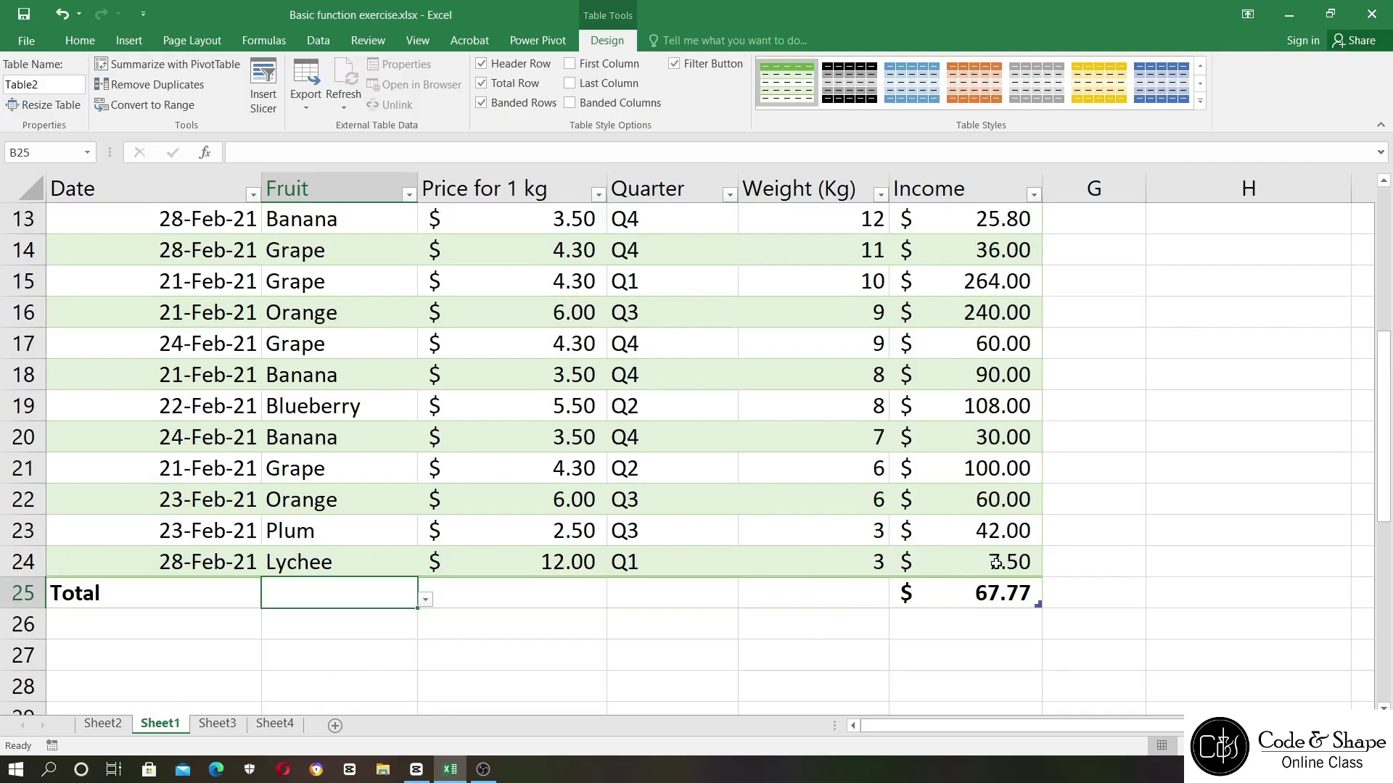
pyautogui.moveTo(1040, 589); pyautogui.dragTo(1042, 449)
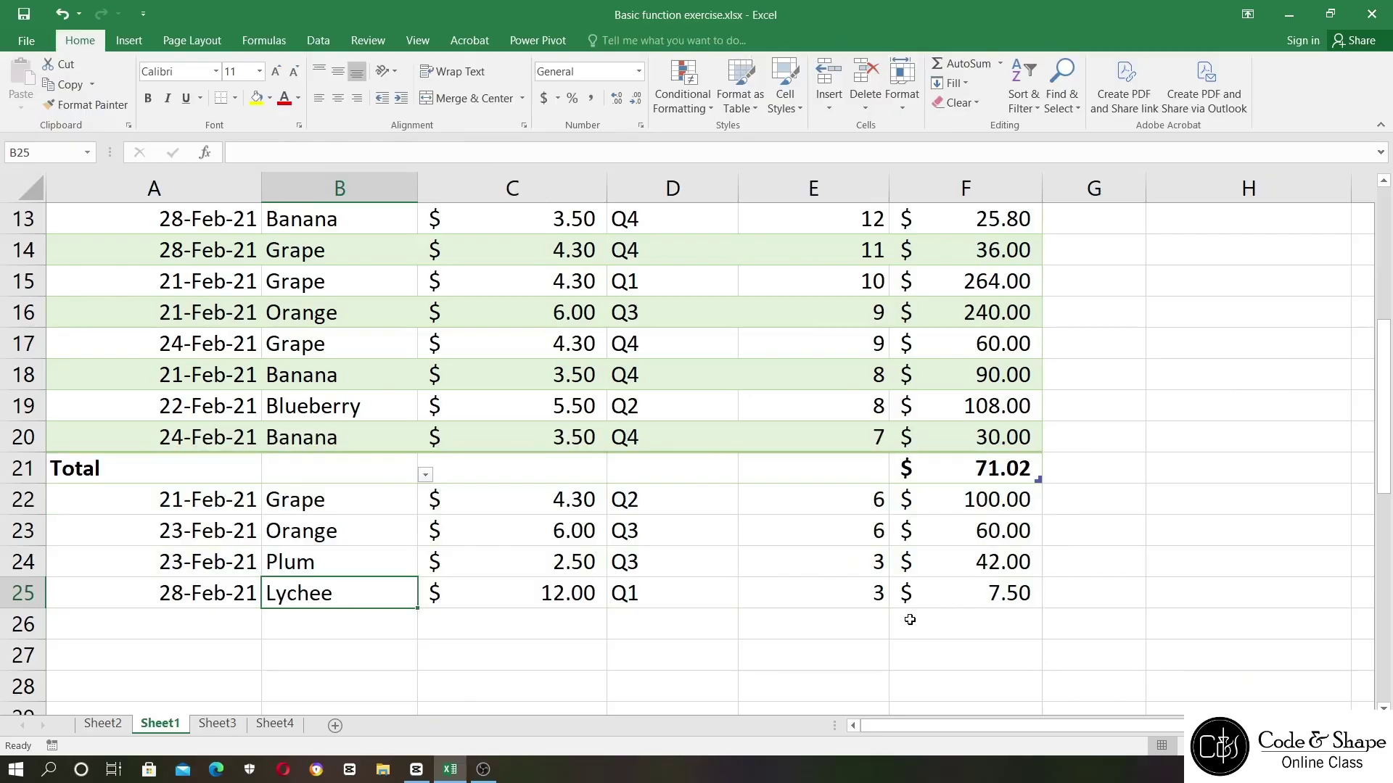
pyautogui.moveTo(172, 493); pyautogui.dragTo(994, 624)
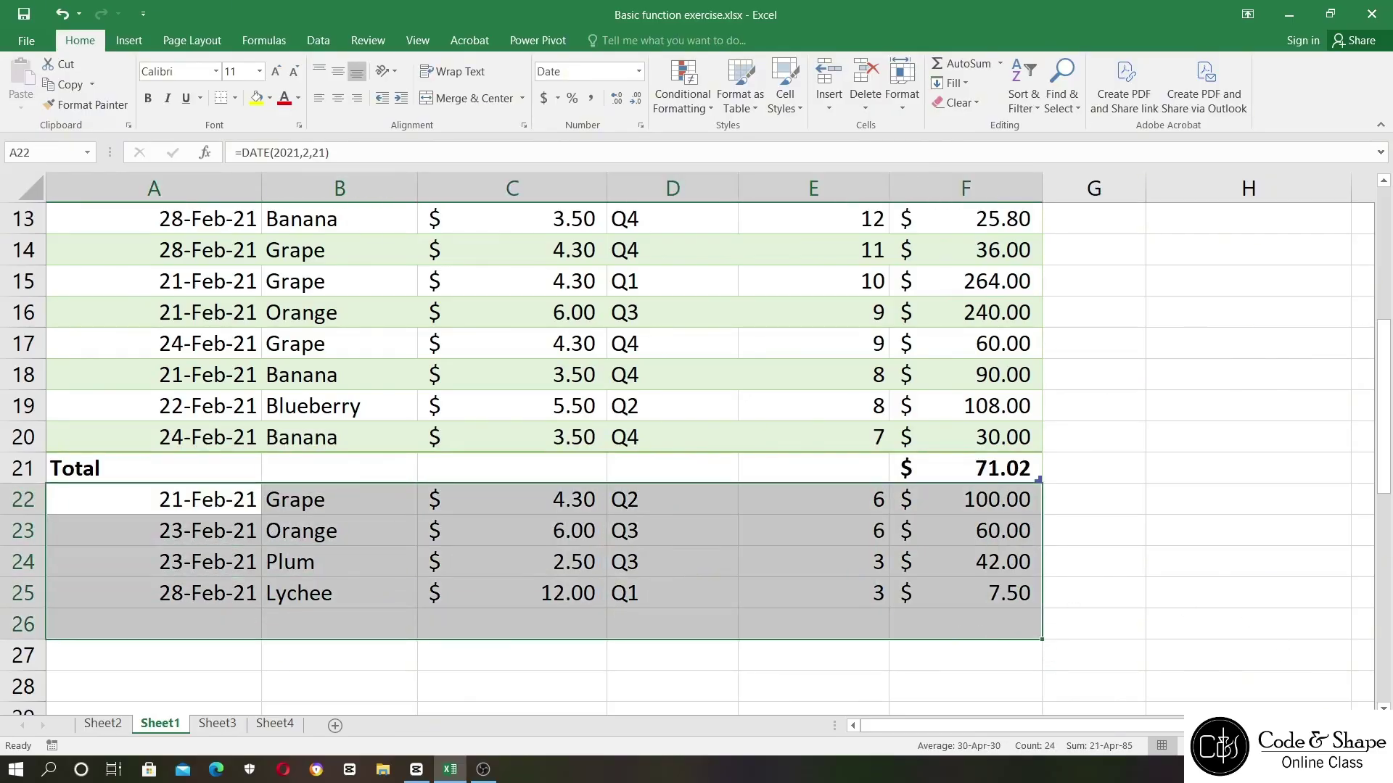
pyautogui.keyDown('ctrl'); pyautogui.scroll(-5, 687, 444); pyautogui.keyUp('ctrl')
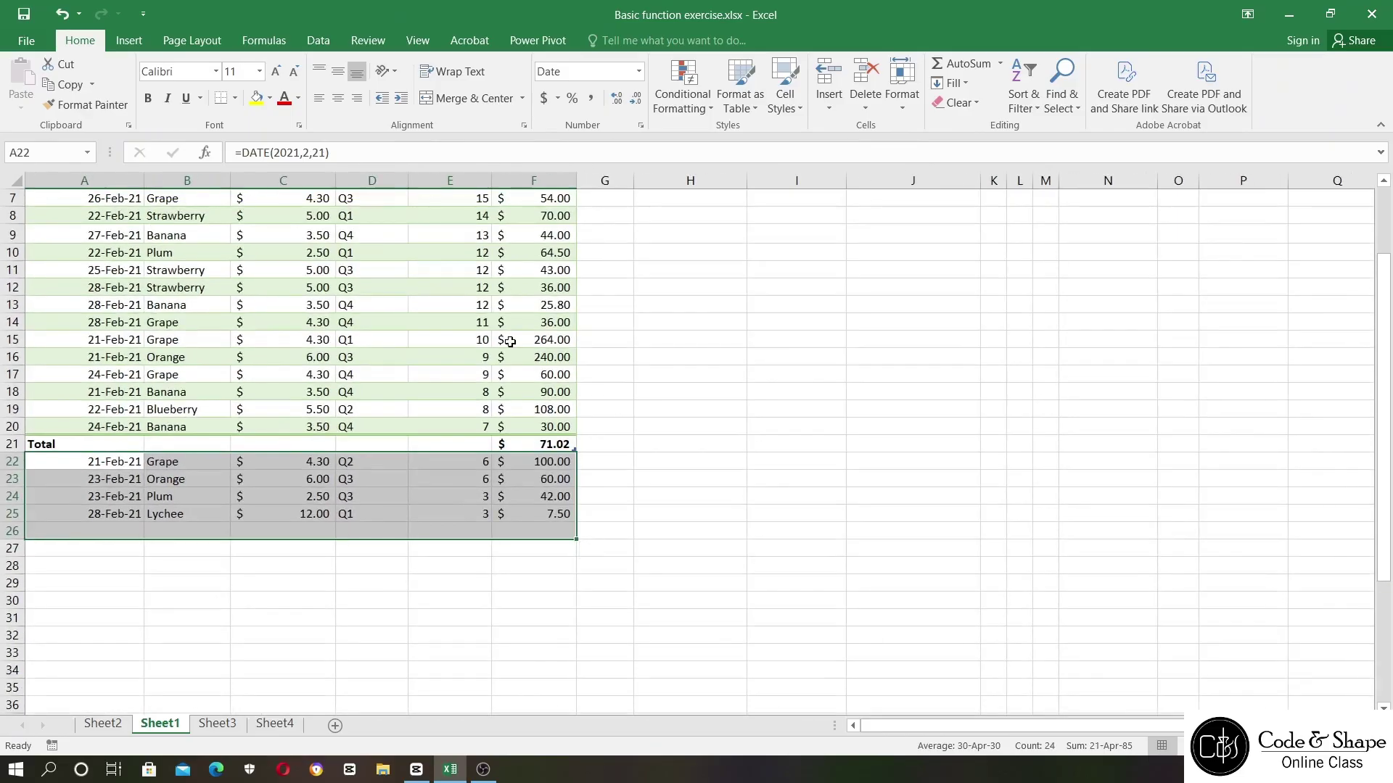
pyautogui.scroll(2, 508, 330)
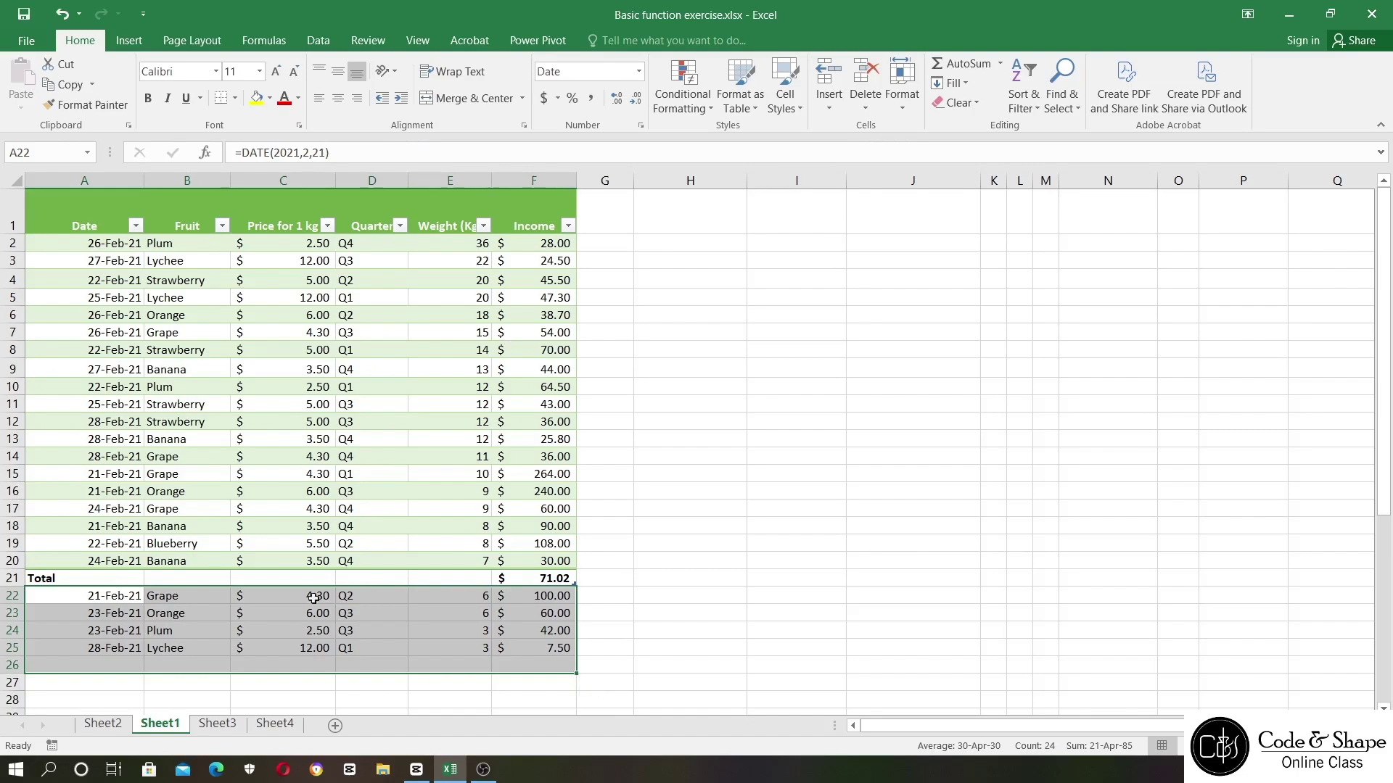
pyautogui.click(85, 596)
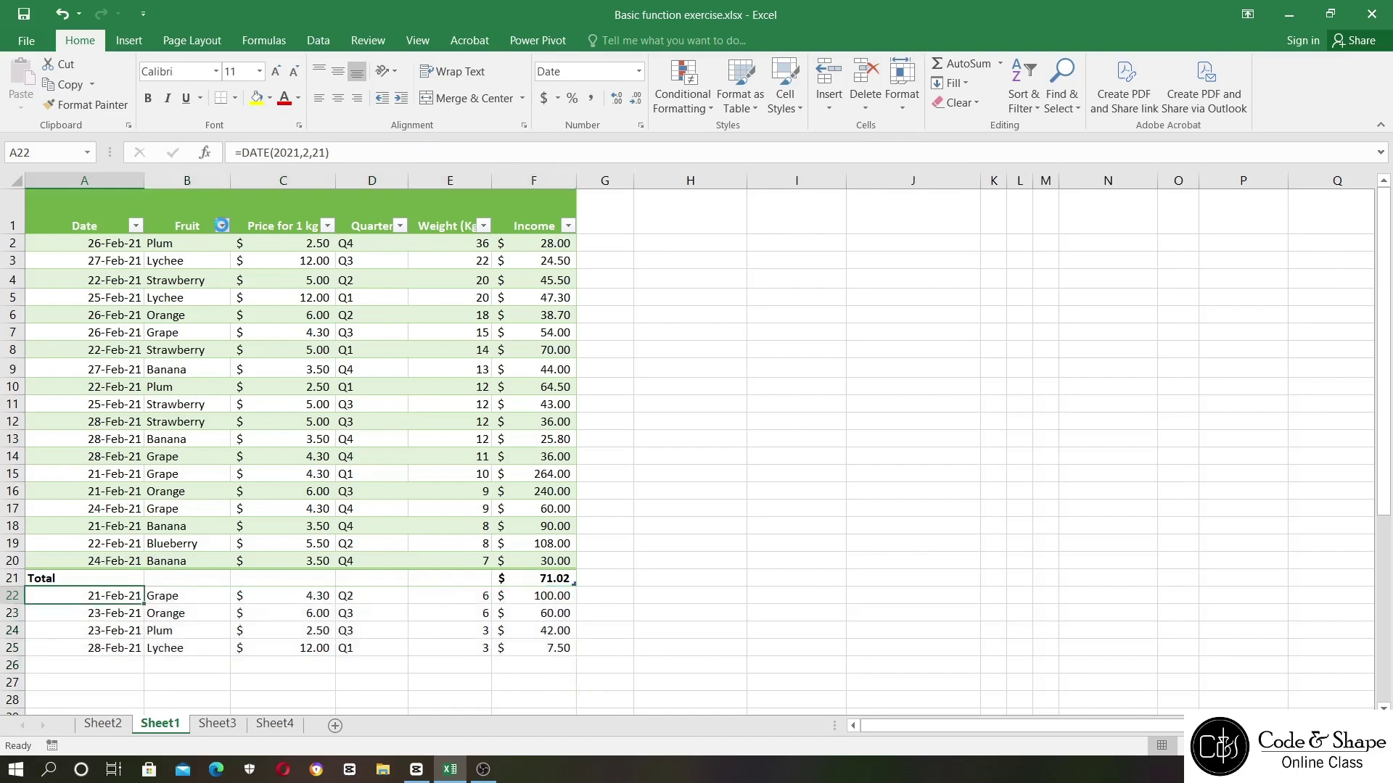
# - Filter the Fruit column of the shortened table to show only Grape
pyautogui.click(222, 226)
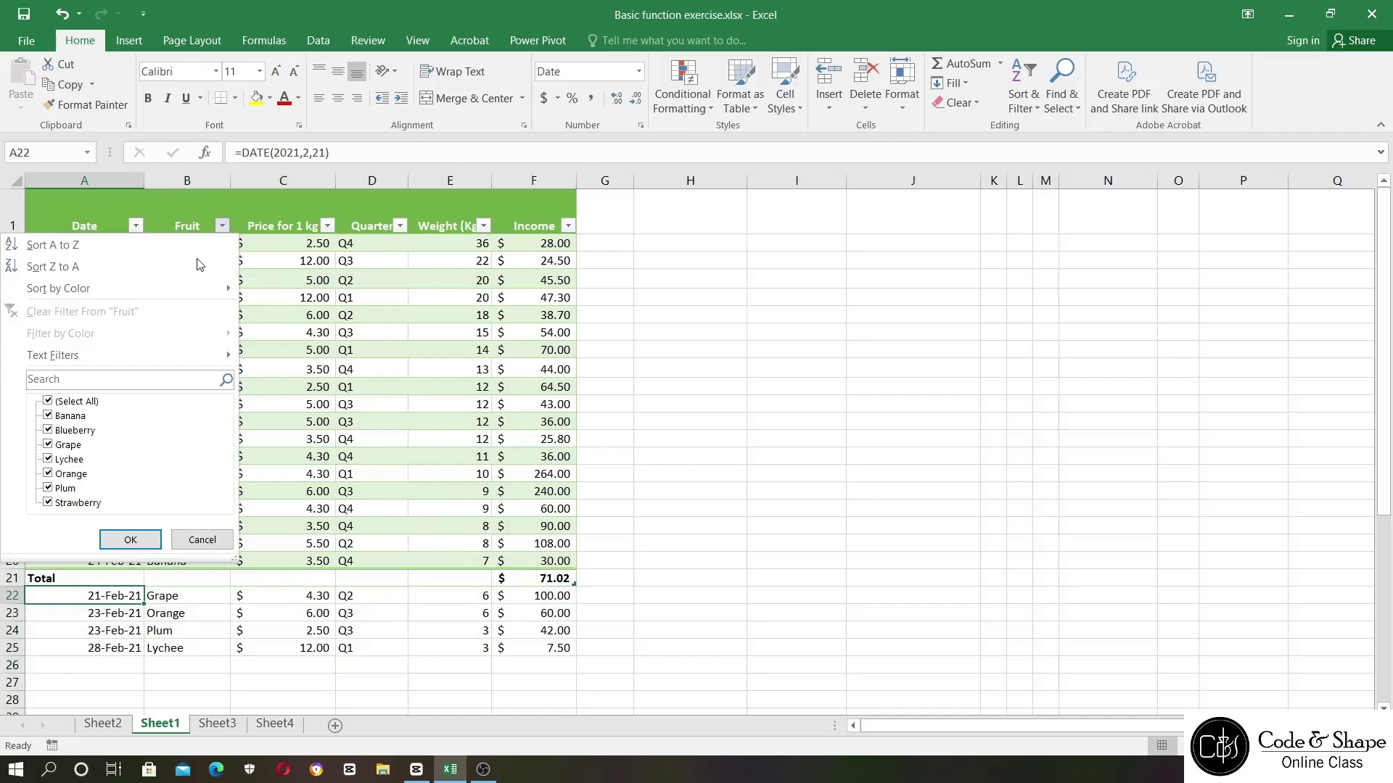
pyautogui.click(47, 401)
pyautogui.click(48, 444)
pyautogui.click(149, 540)
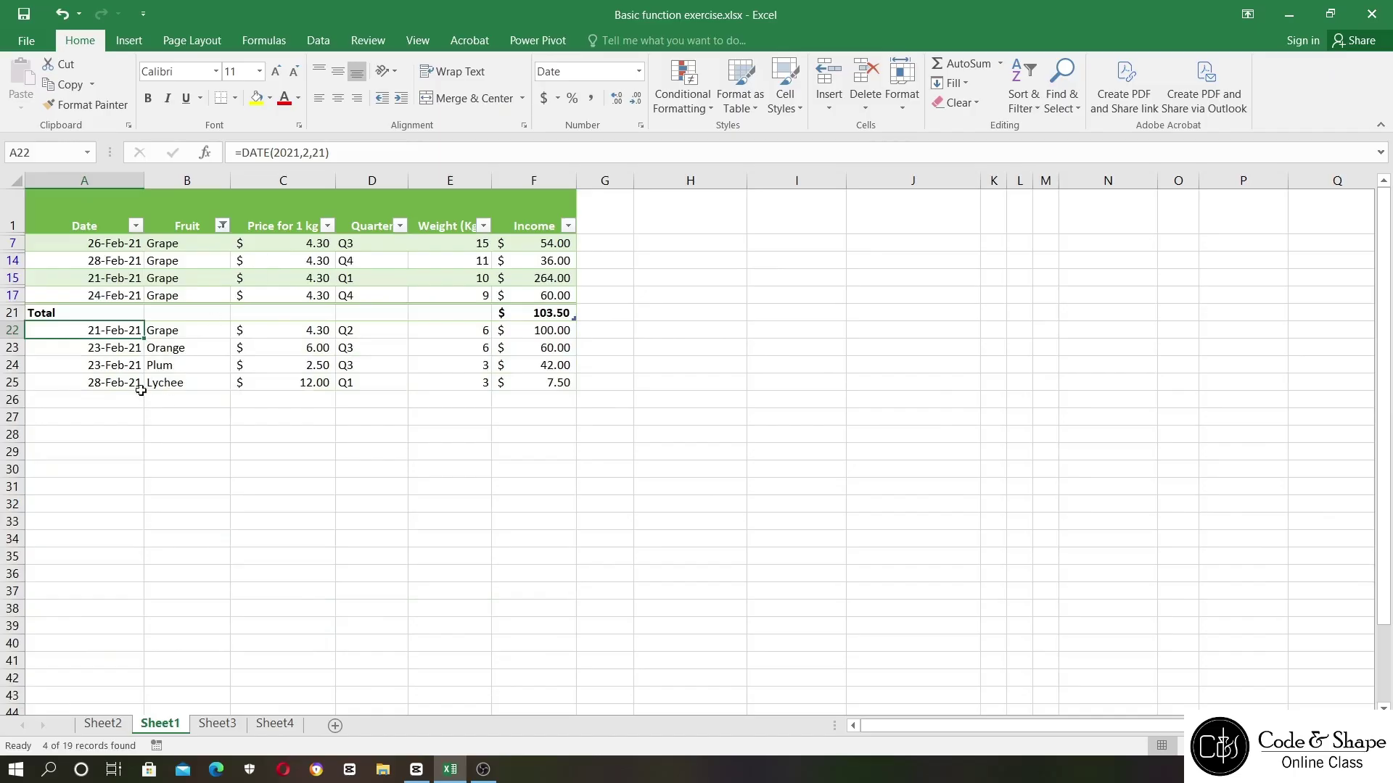
# - Extend the table by four rows to take in the records left below Total, moving Total to row 25
pyautogui.moveTo(116, 330); pyautogui.dragTo(596, 405)
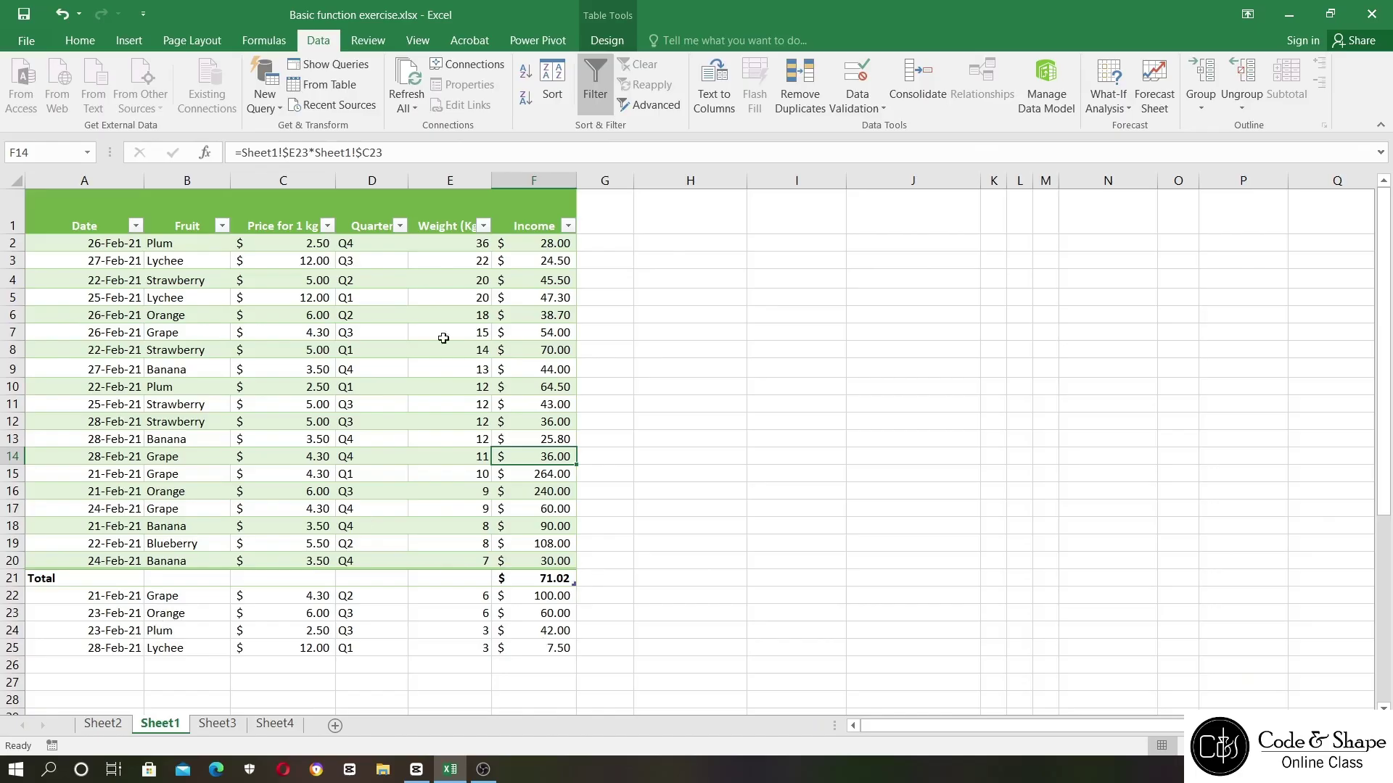
pyautogui.moveTo(575, 583); pyautogui.dragTo(566, 635)
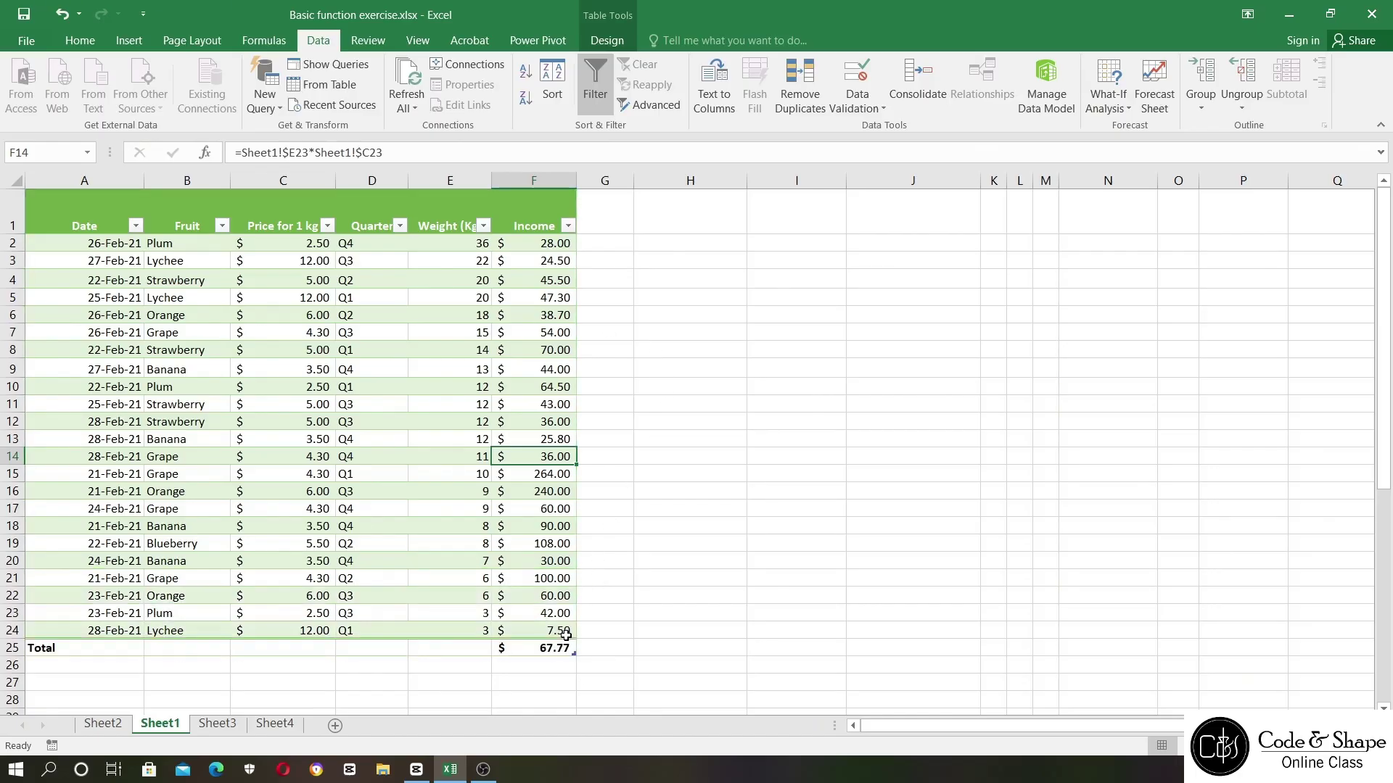
# - Clear the Income values and enter the formula =[@[Price for 1 kg]]*[@[Weight (Kg)]] in F2 to fill the column
pyautogui.click(526, 241)
pyautogui.press('Delete')
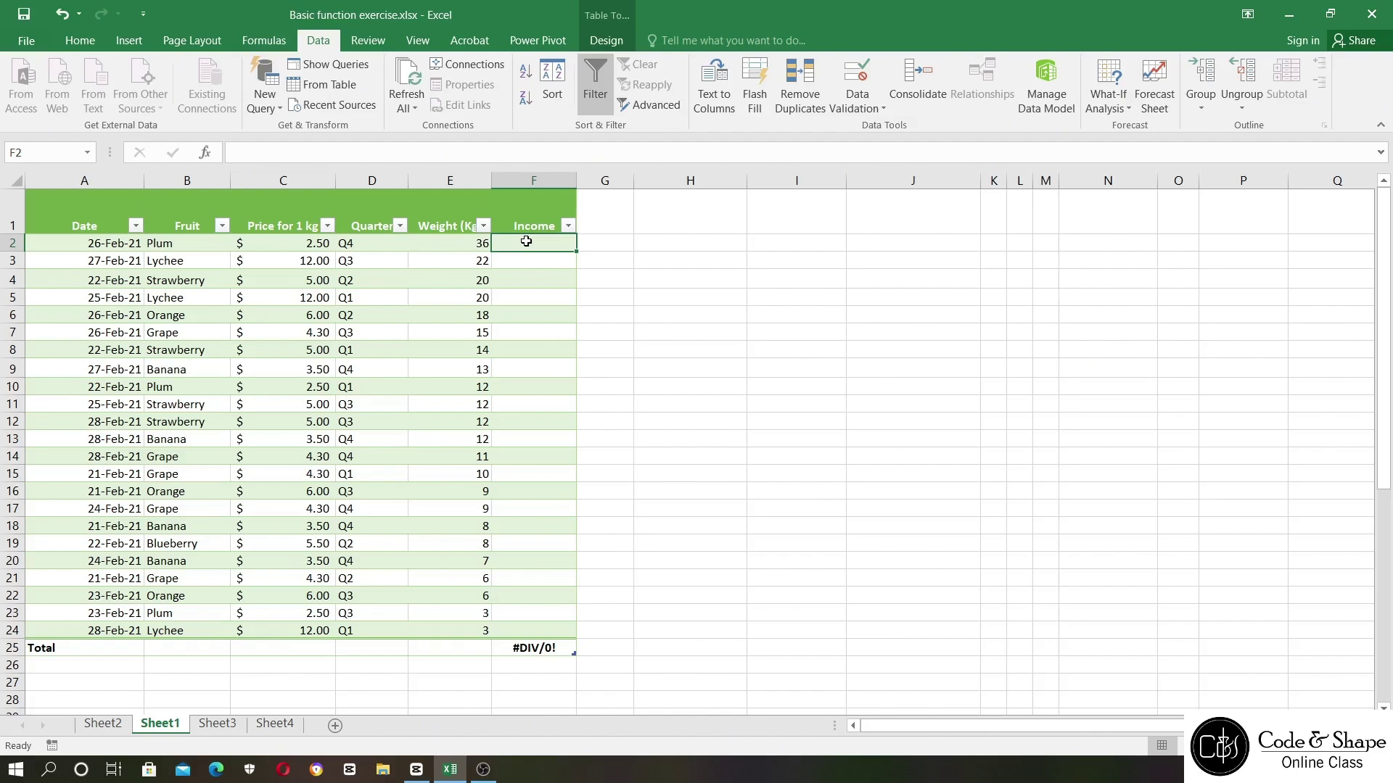
pyautogui.write('=')
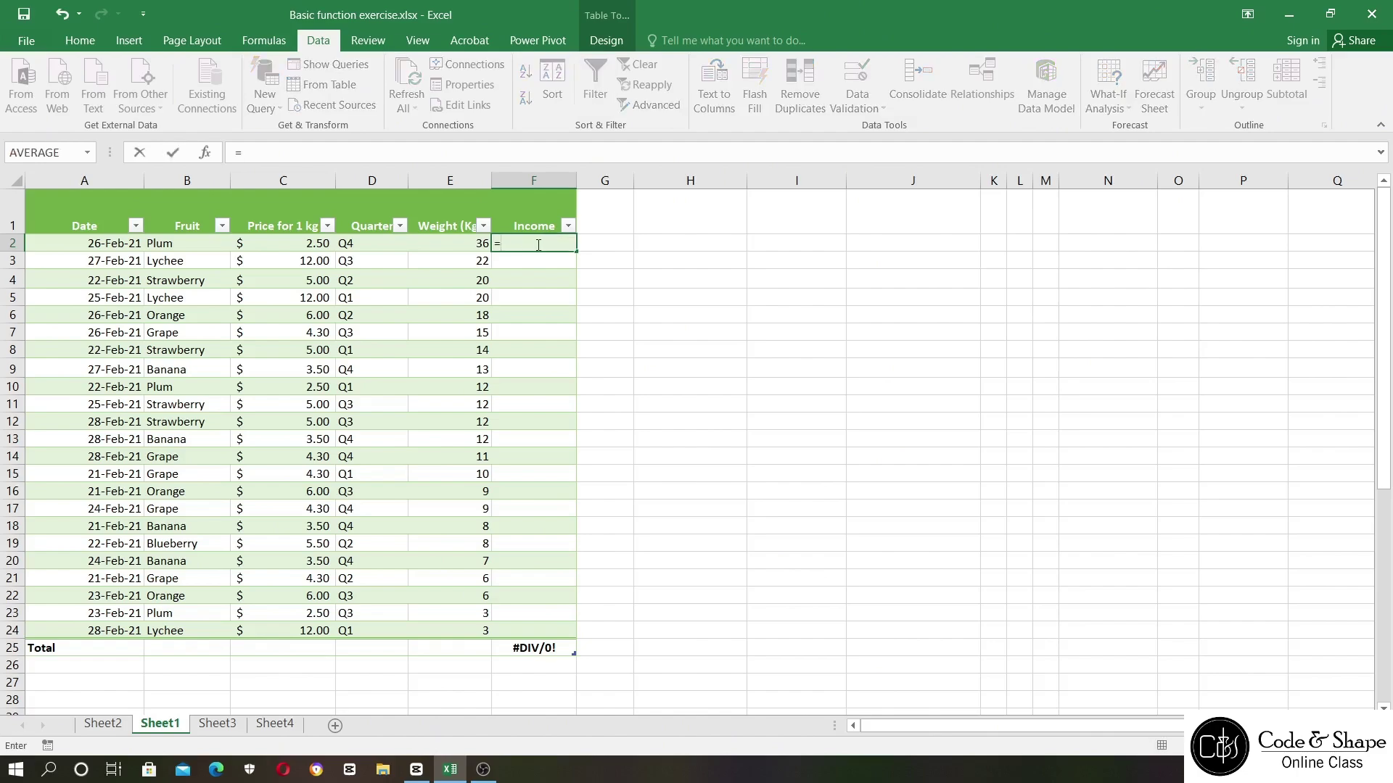
pyautogui.click(300, 246)
pyautogui.write('*')
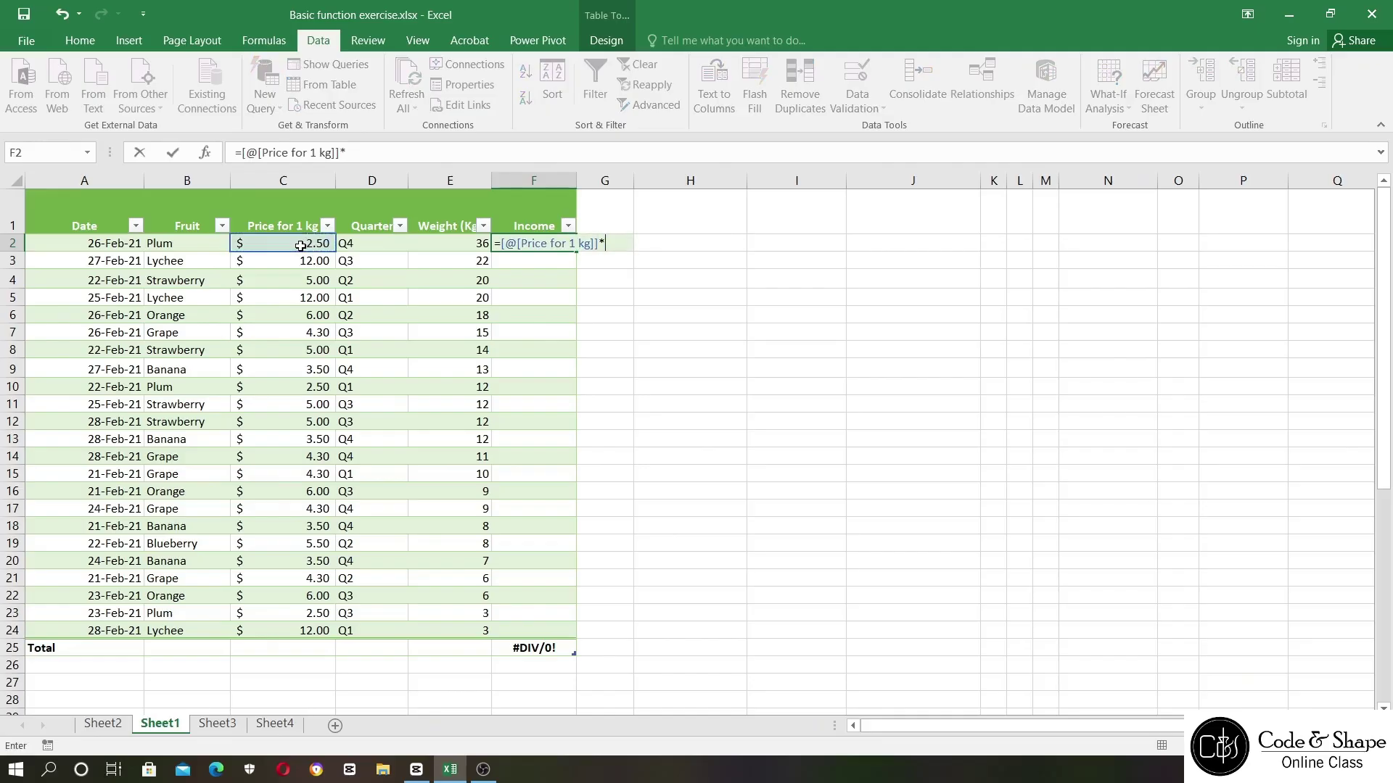
pyautogui.click(442, 239)
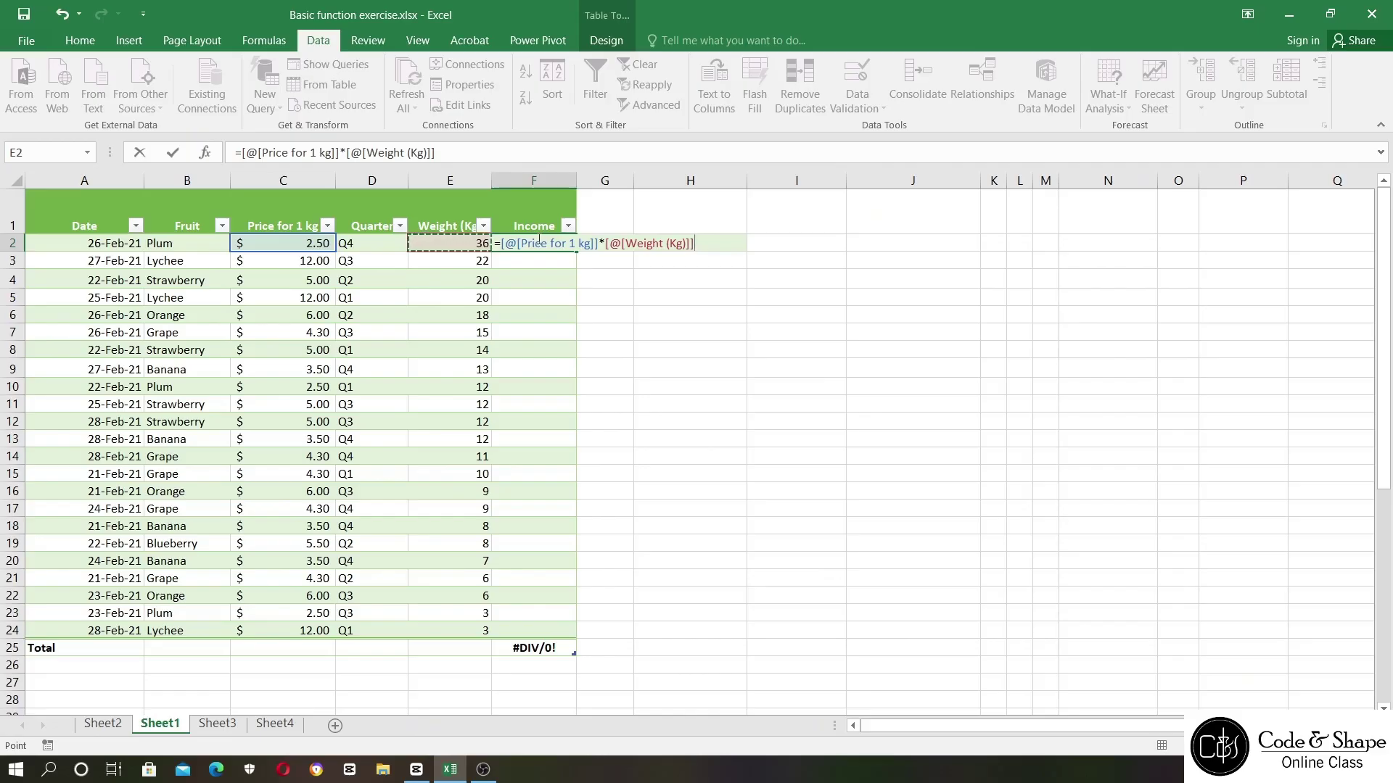
pyautogui.press('Return')
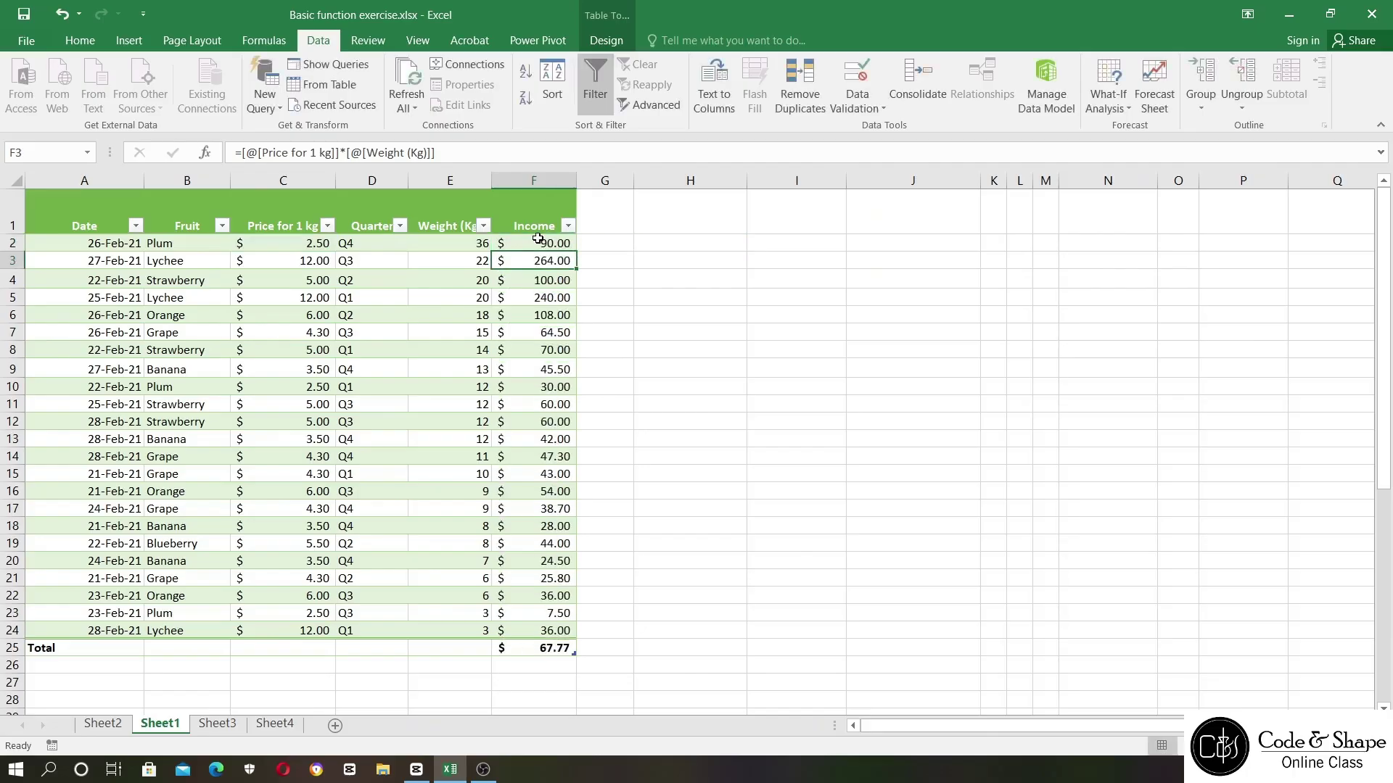
pyautogui.click(537, 239)
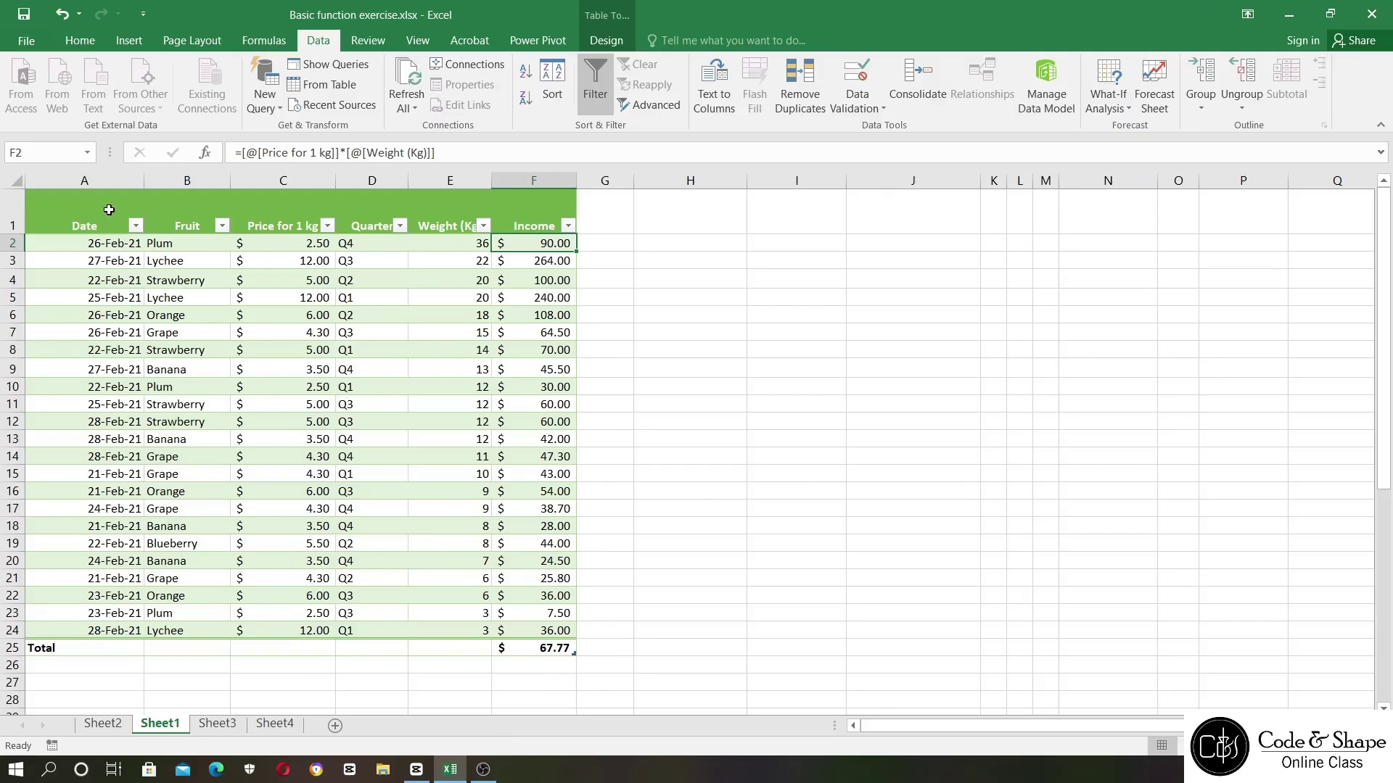
# - Convert the whole fruit table to a normal range
pyautogui.moveTo(109, 210); pyautogui.dragTo(551, 622)
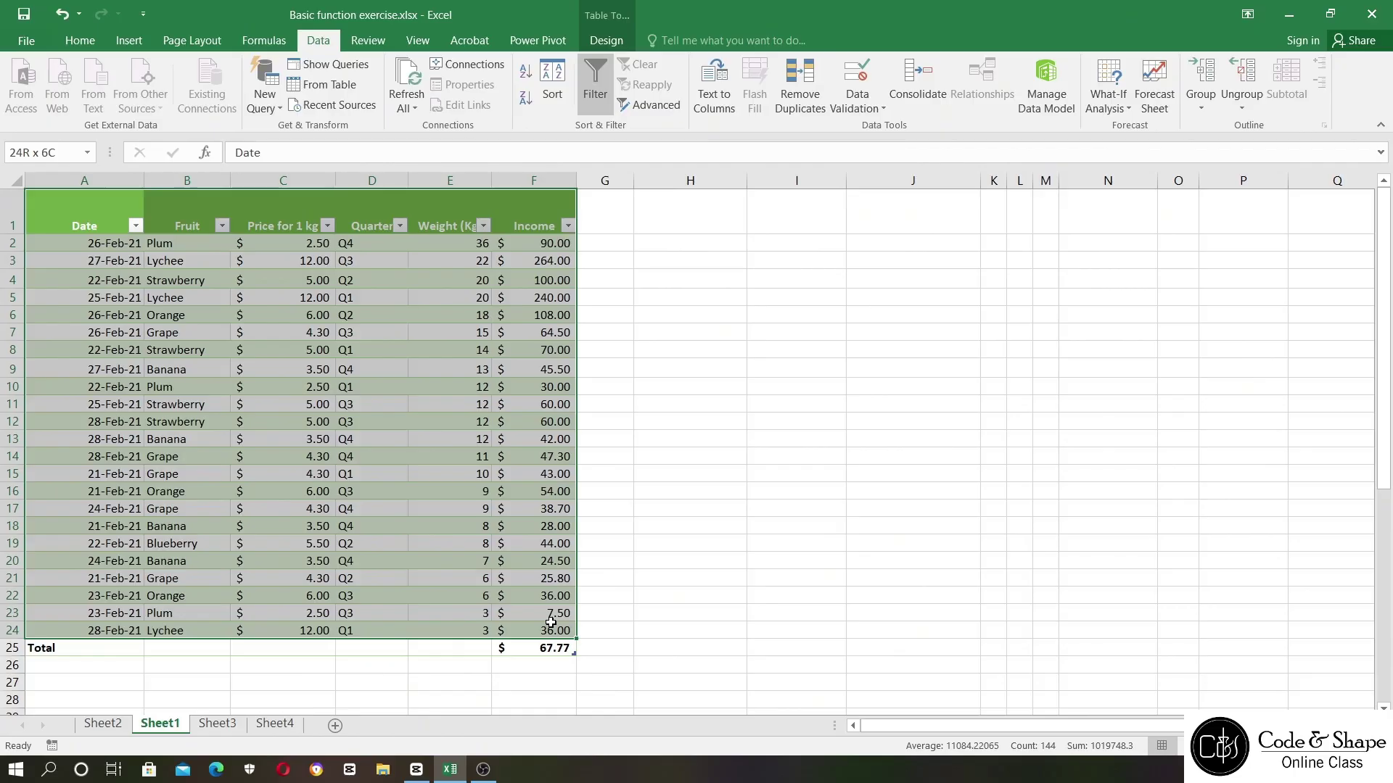
pyautogui.moveTo(550, 623); pyautogui.dragTo(550, 622)
pyautogui.click(602, 38)
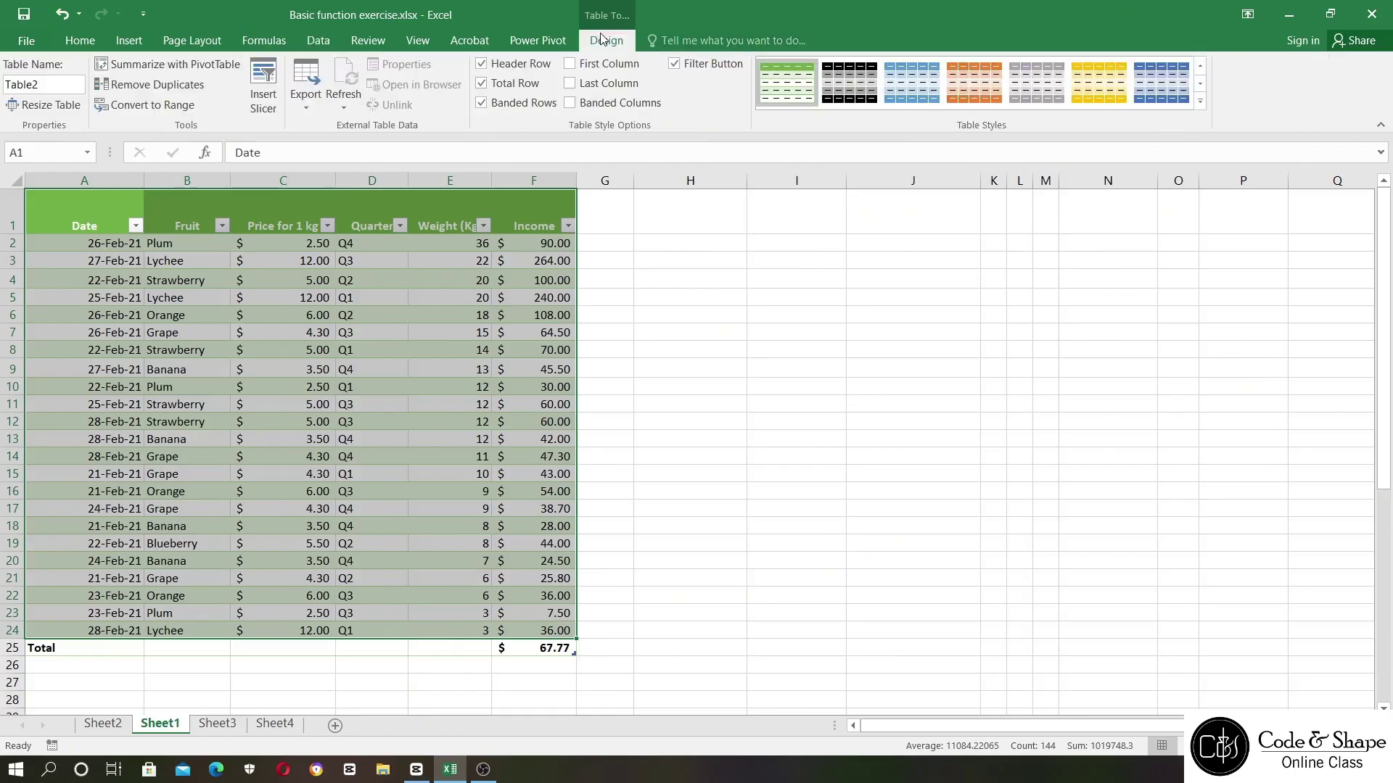
pyautogui.click(136, 106)
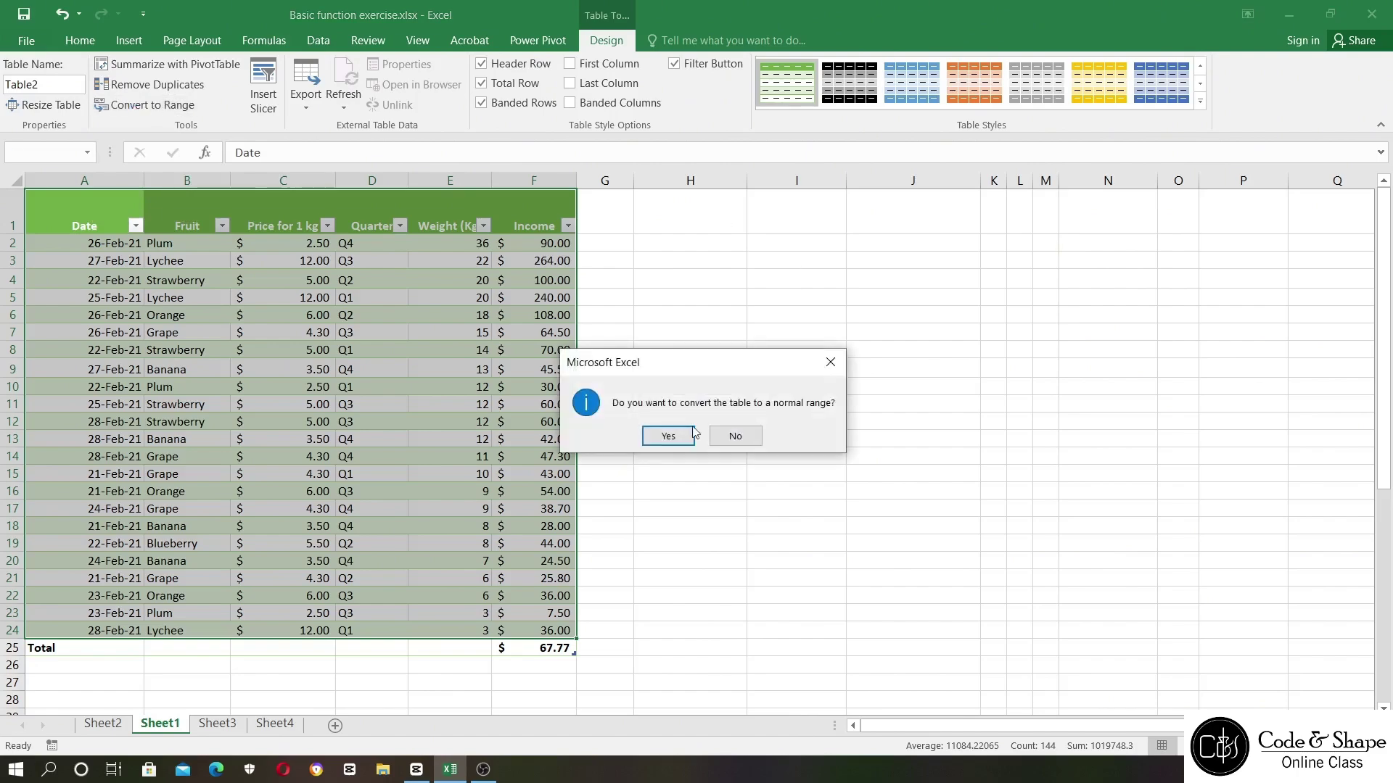
pyautogui.click(686, 442)
pyautogui.click(501, 455)
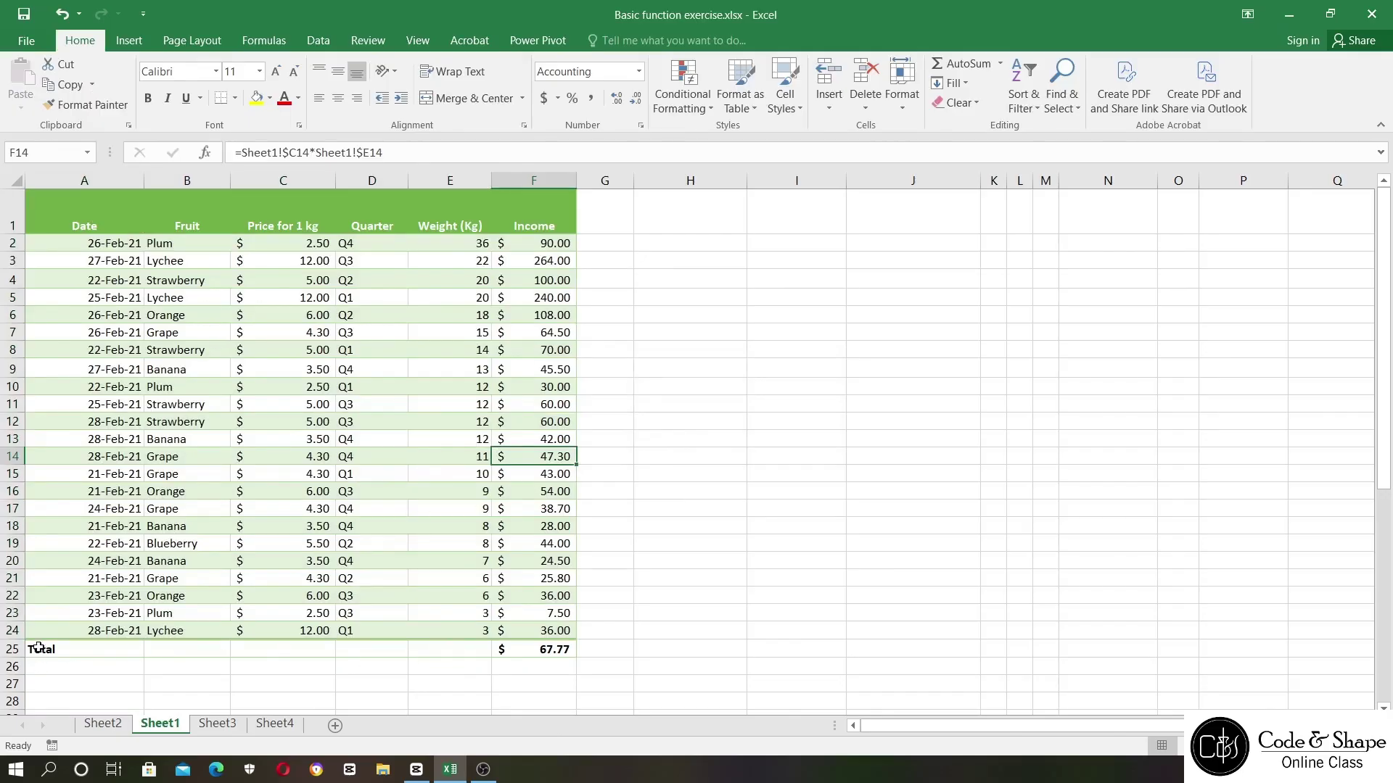
# - Delete the contents of the Total row and the rows beneath it, A25:F28
pyautogui.moveTo(37, 648); pyautogui.dragTo(533, 704)
pyautogui.press('Delete')
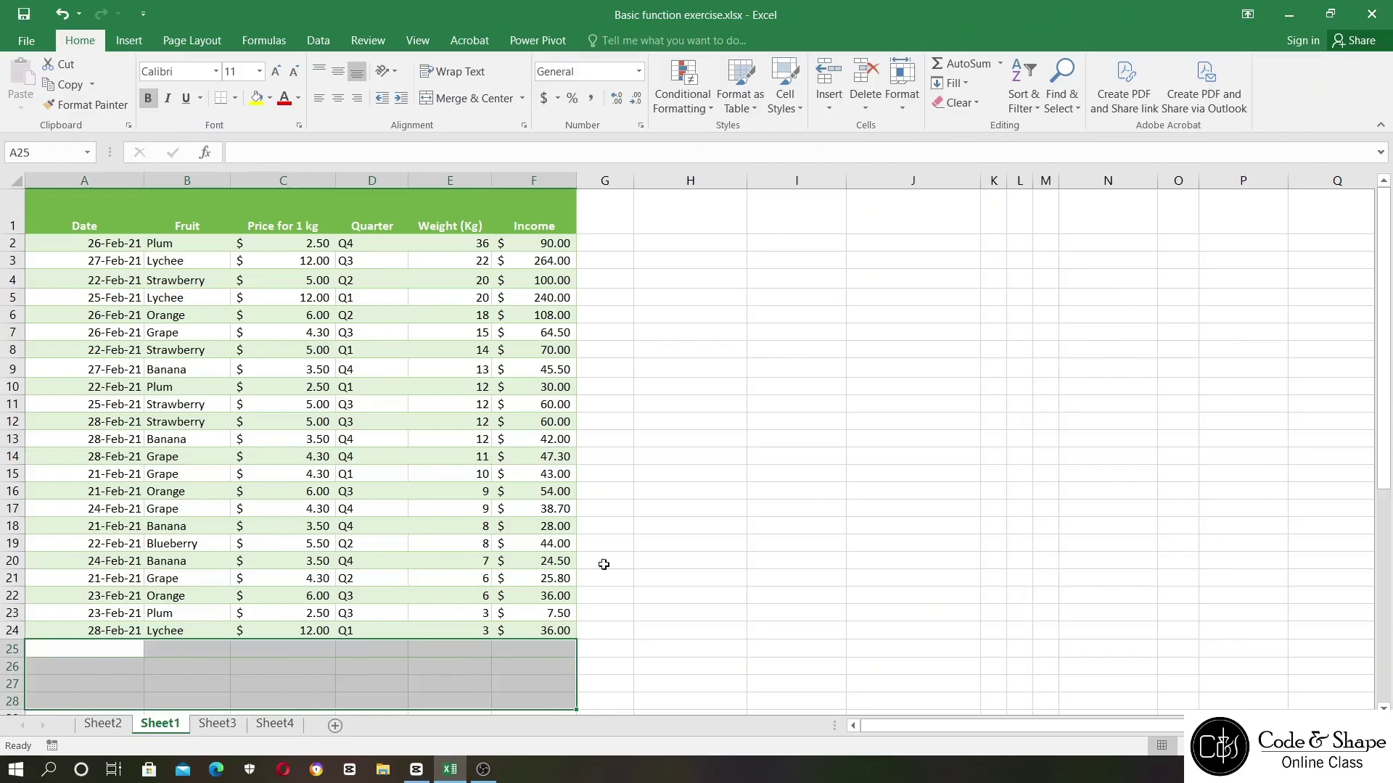
pyautogui.click(187, 208)
pyautogui.click(505, 284)
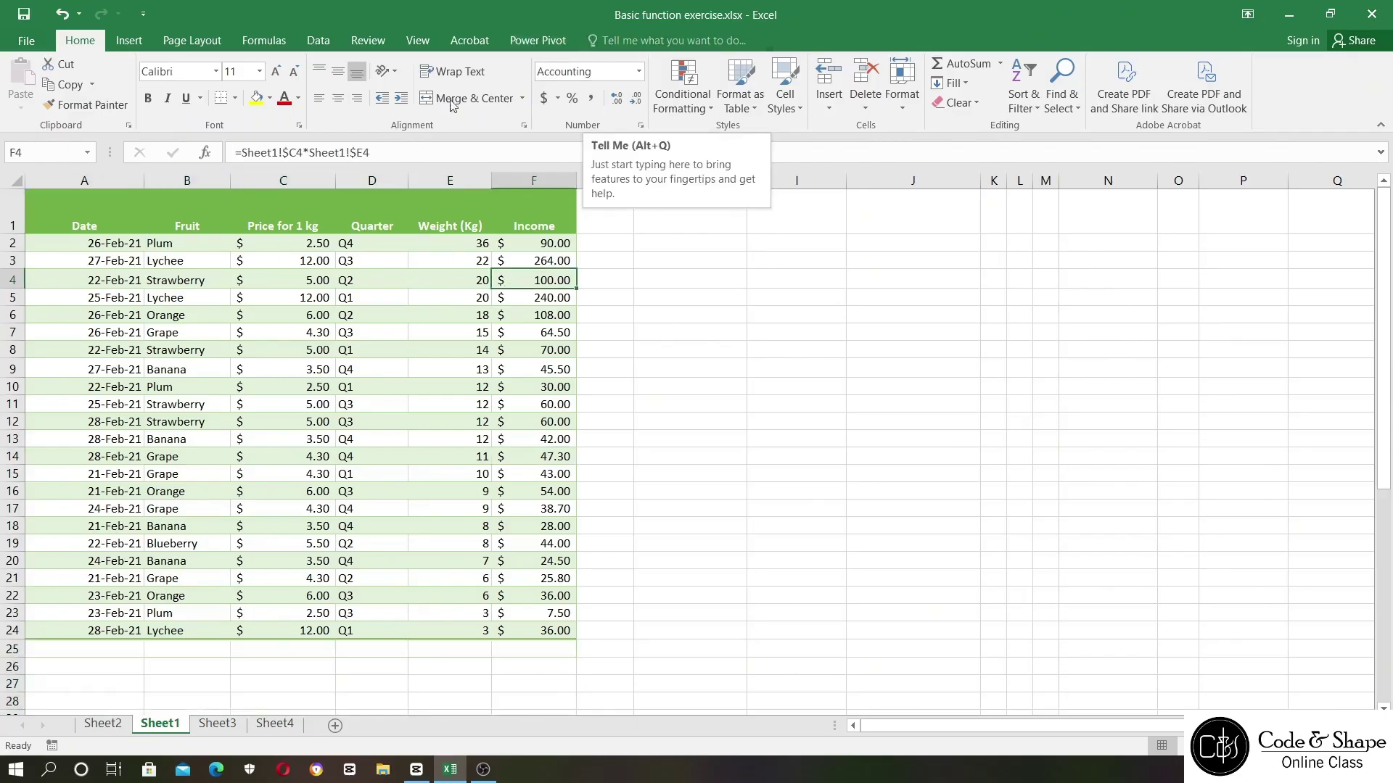
# - Clear only the formats from the header and data range A1:F24, keeping its contents
pyautogui.moveTo(62, 214); pyautogui.dragTo(519, 626)
pyautogui.click(290, 351)
pyautogui.moveTo(50, 214); pyautogui.dragTo(523, 216)
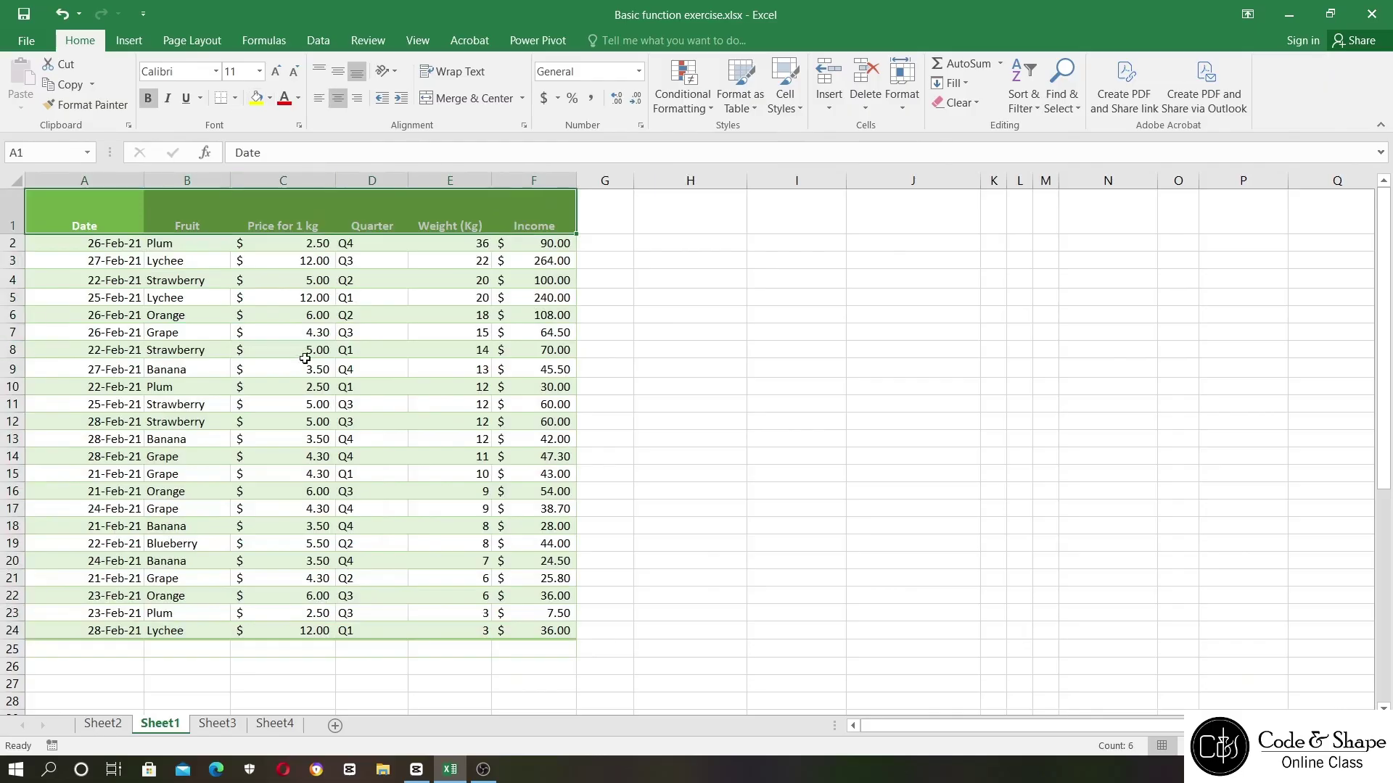
pyautogui.click(309, 330)
pyautogui.moveTo(82, 212); pyautogui.dragTo(553, 630)
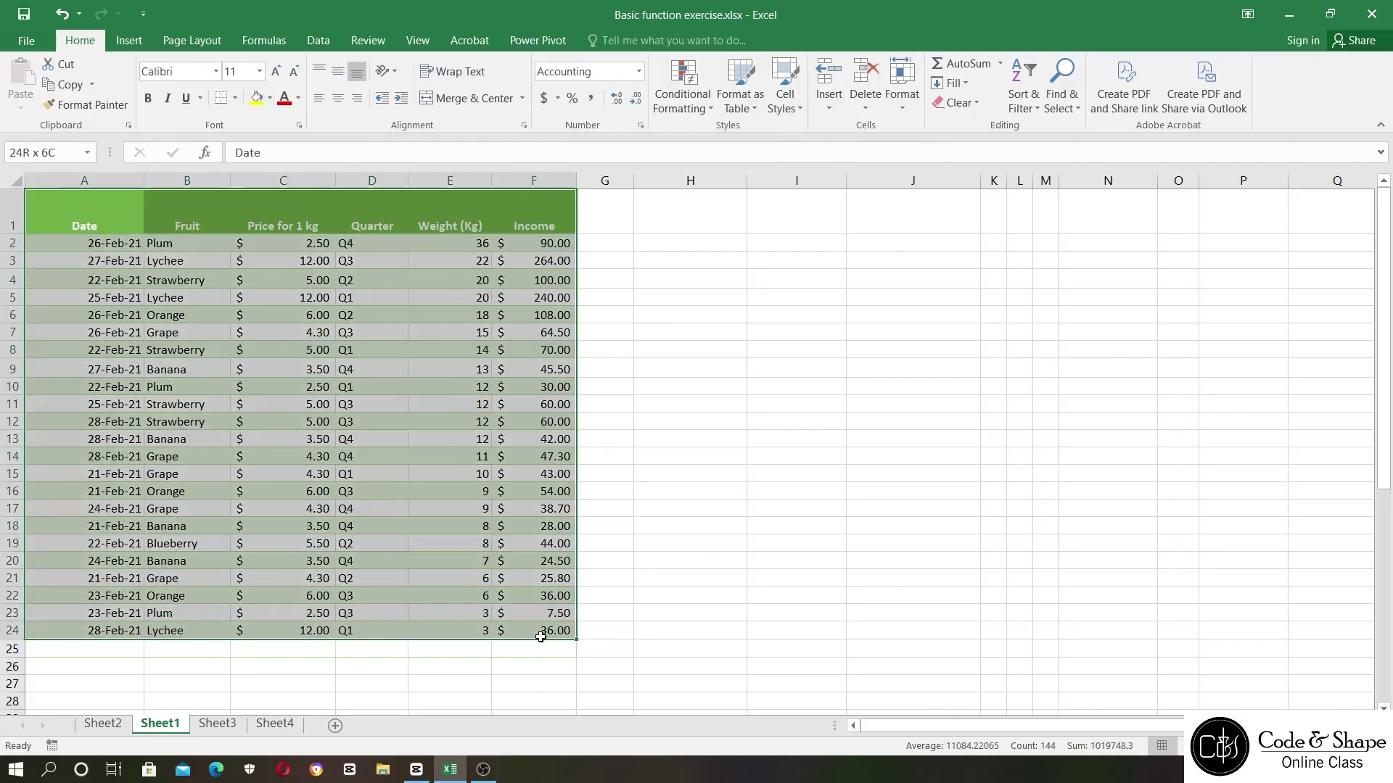
pyautogui.click(975, 103)
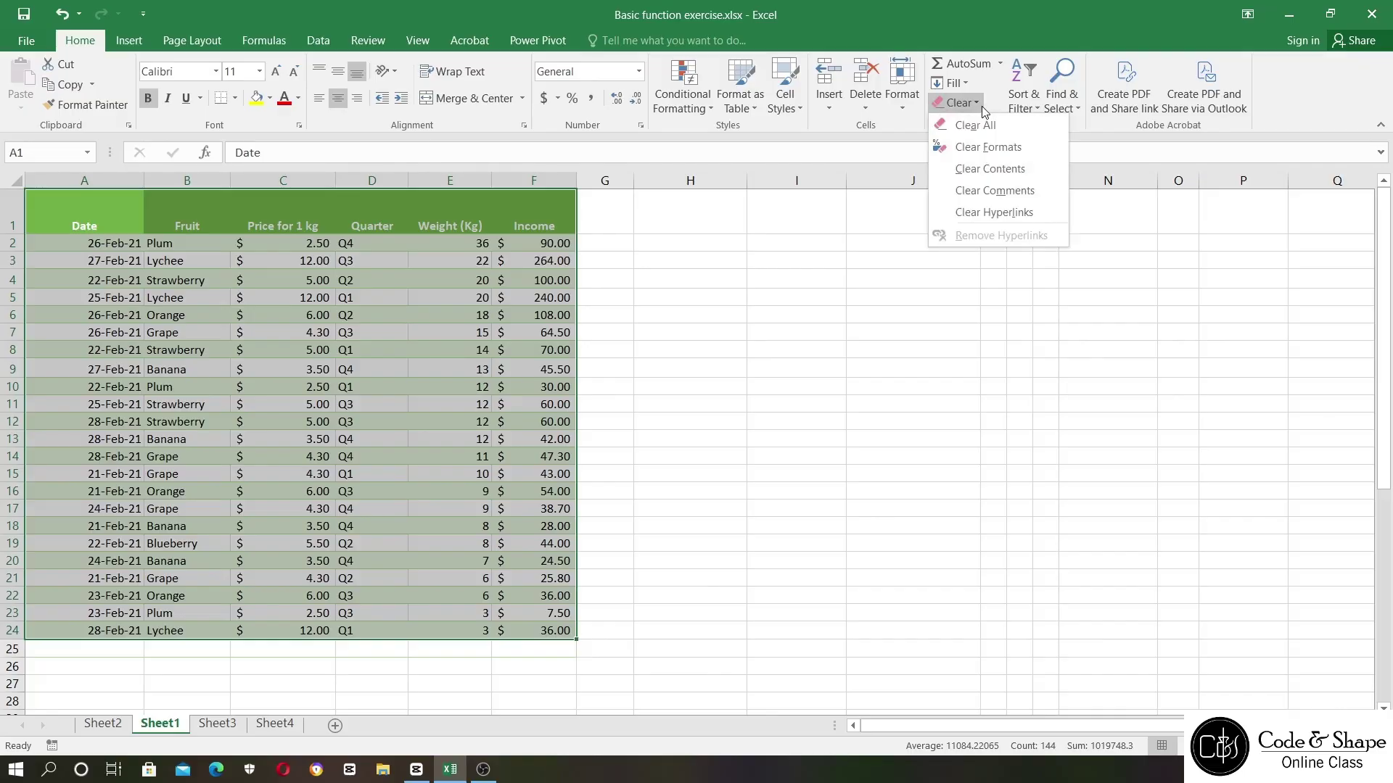
pyautogui.click(995, 154)
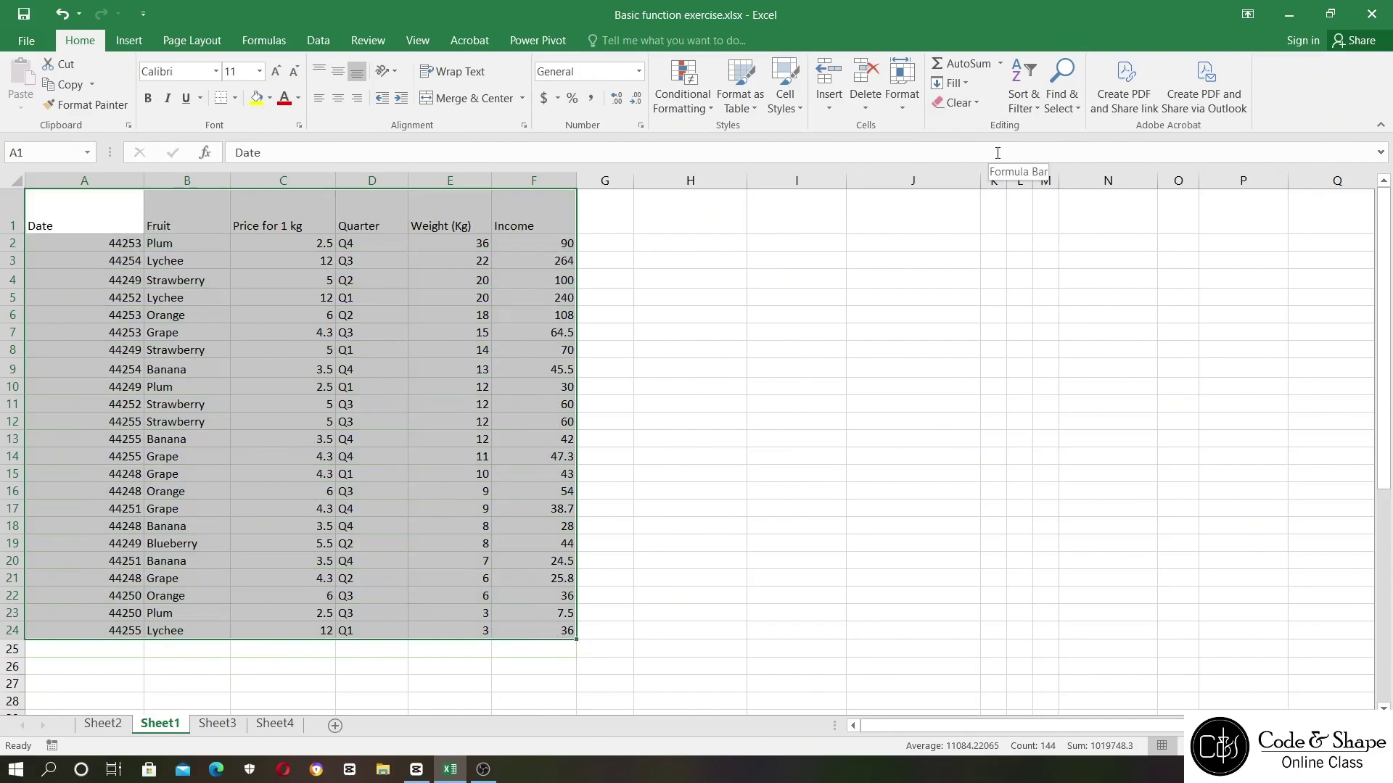
pyautogui.click(718, 355)
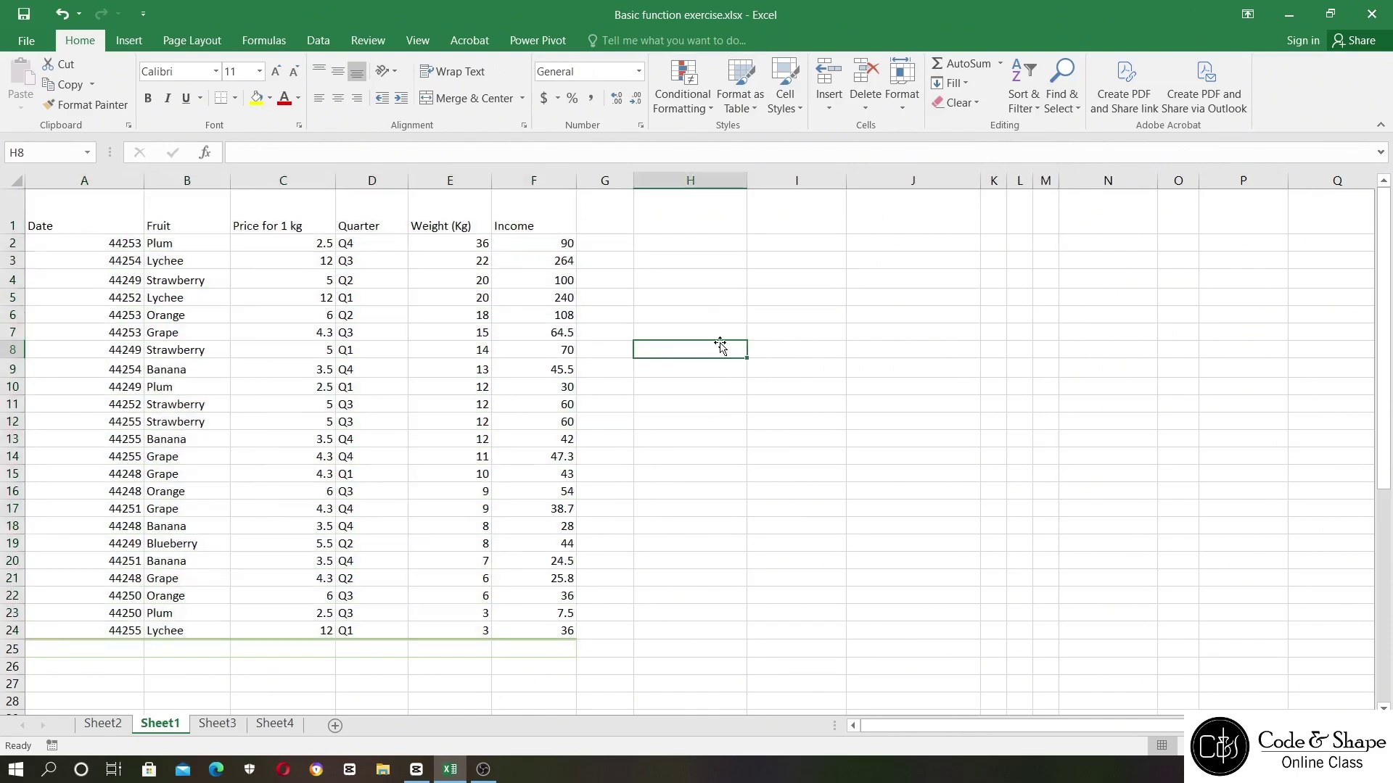